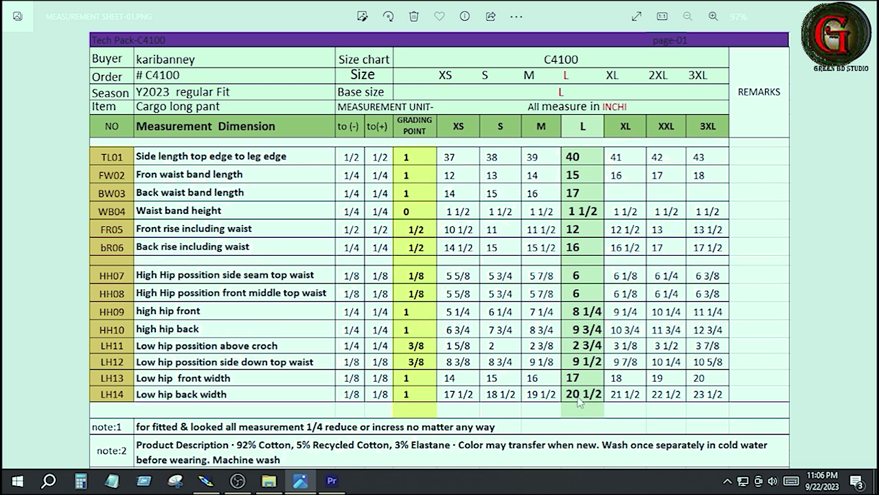
In Modaris, place a developed point 10.25 inches along the low hip line from the back side seam point.
{"action": "left_click", "coordinate": [205, 480]}
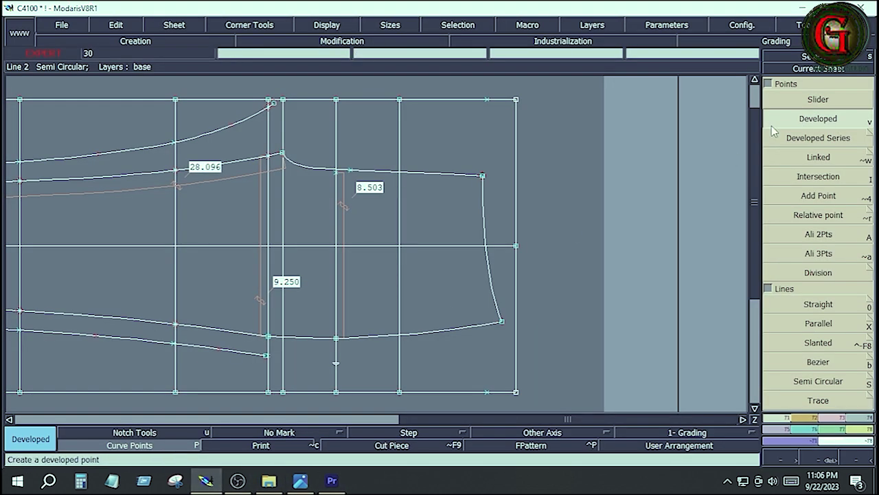
{"action": "left_click", "coordinate": [336, 338]}
{"action": "left_click", "coordinate": [337, 367]}
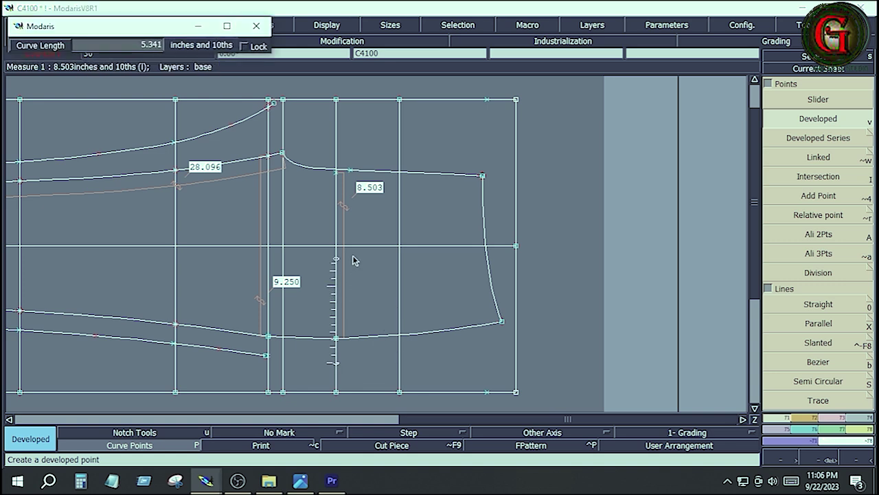
{"action": "type", "text": "20.500"}
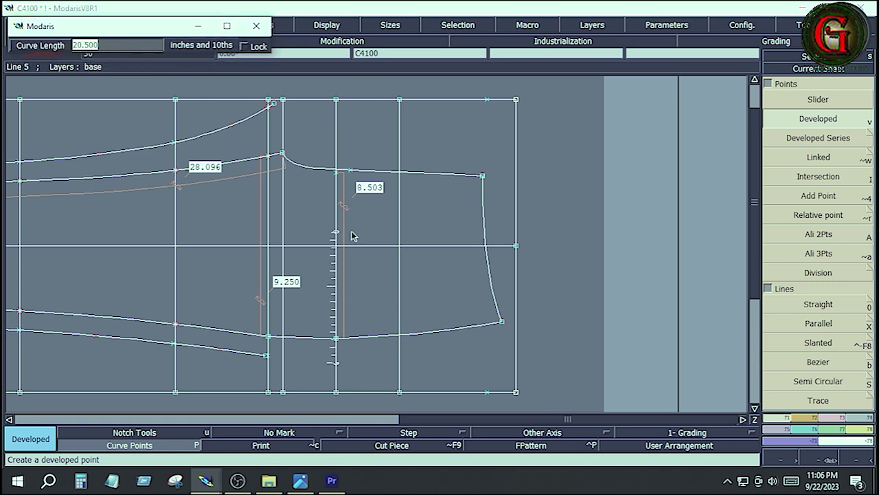
{"action": "type", "text": "1"}
{"action": "key", "text": "Return"}
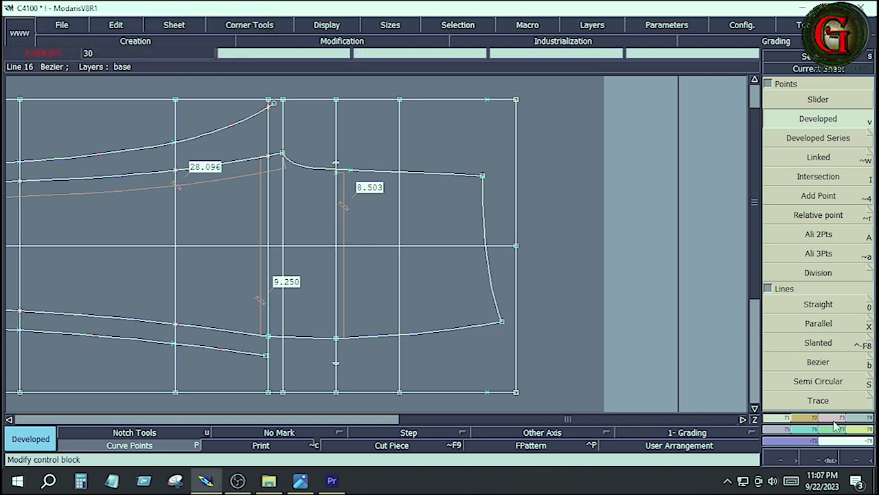
Insert the developed low hip point into the low hip line as a curve point.
{"action": "scroll", "coordinate": [832, 371], "scroll_direction": "down", "scroll_amount": 5}
{"action": "left_click", "coordinate": [827, 324]}
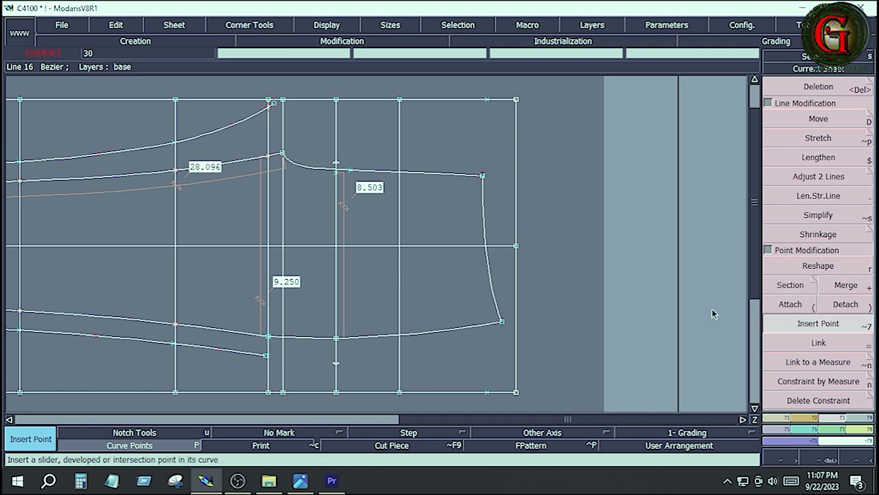
{"action": "left_click", "coordinate": [336, 165]}
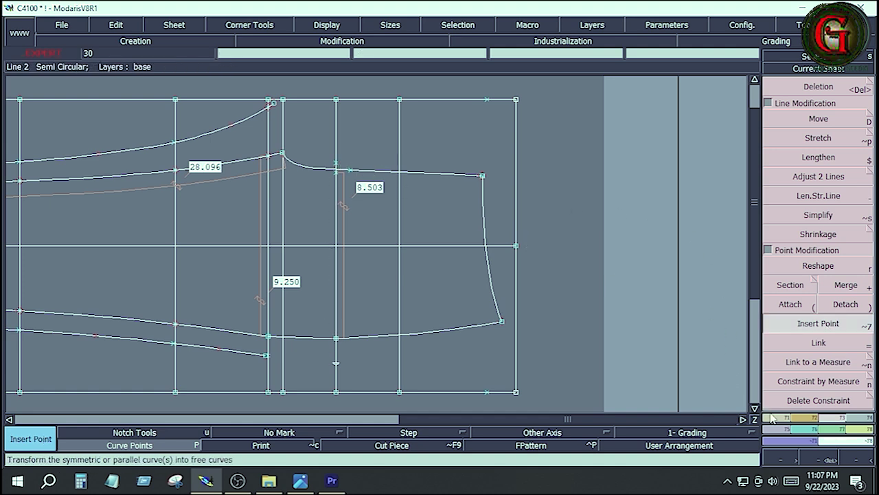
Draw a Bezier line from the back crotch tip through the inserted low hip point to beyond the waist edge.
{"action": "scroll", "coordinate": [818, 371], "scroll_direction": "up", "scroll_amount": 5}
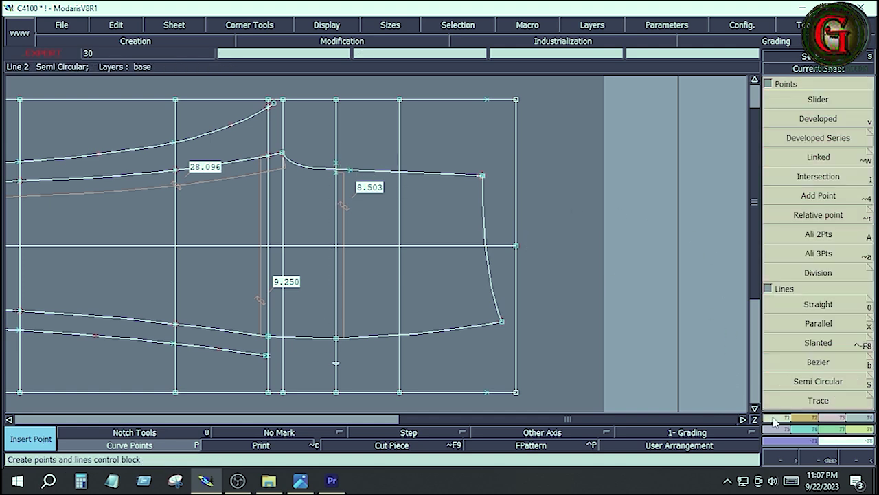
{"action": "left_click", "coordinate": [817, 363]}
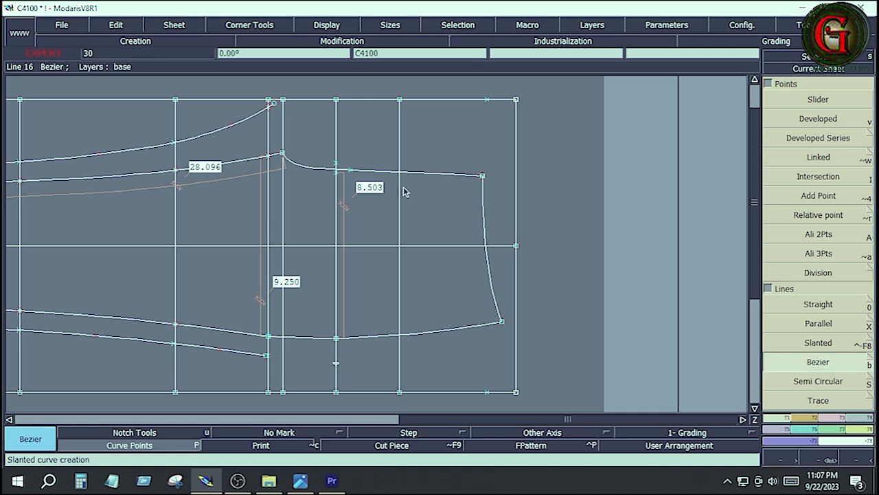
{"action": "left_click", "coordinate": [271, 102]}
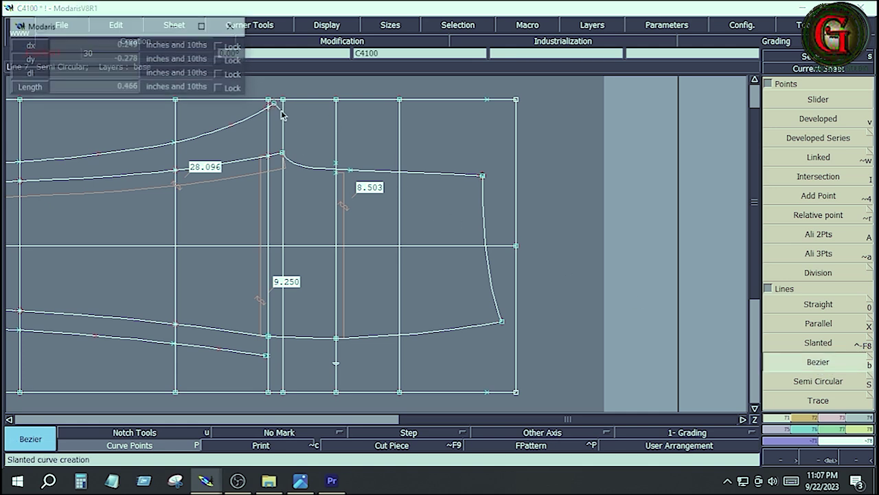
{"action": "left_click", "coordinate": [339, 168]}
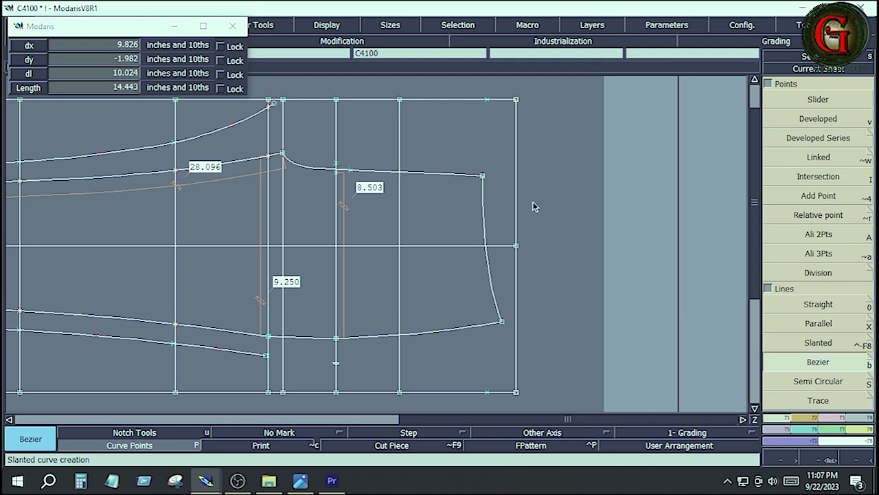
{"action": "middle_click", "coordinate": [591, 205]}
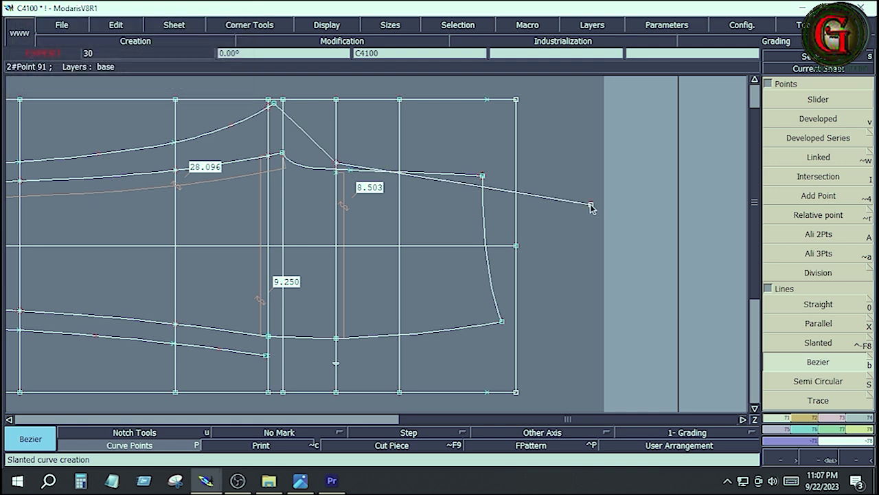
Display the curve handles and reshape the new Bezier's crotch section into a smooth, hollow back rise curve.
{"action": "key", "text": "z"}
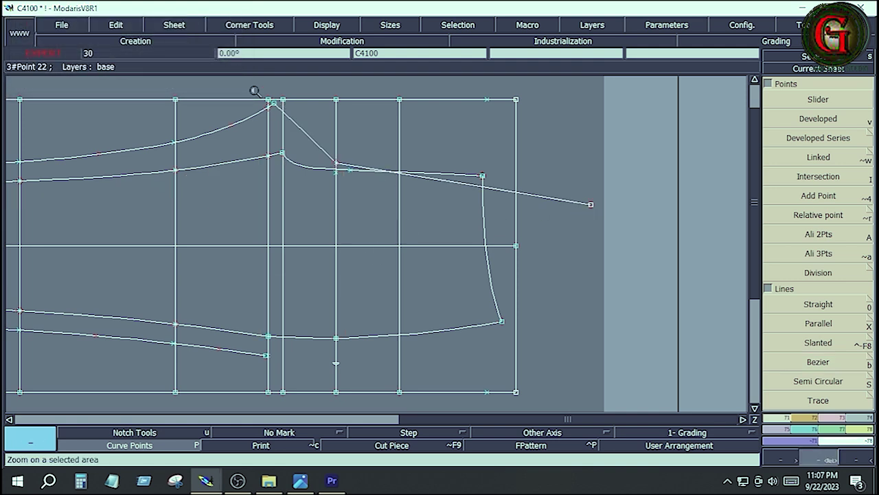
{"action": "left_click_drag", "start_coordinate": [240, 82], "coordinate": [608, 234]}
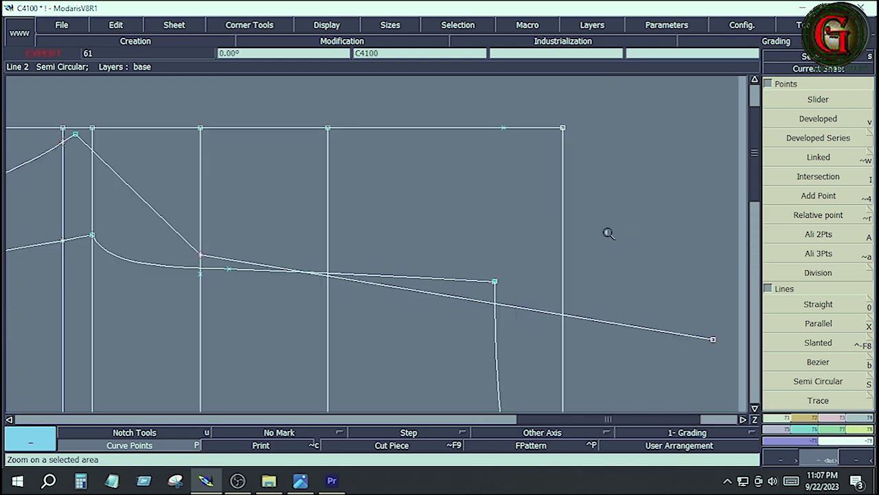
{"action": "left_click", "coordinate": [327, 26]}
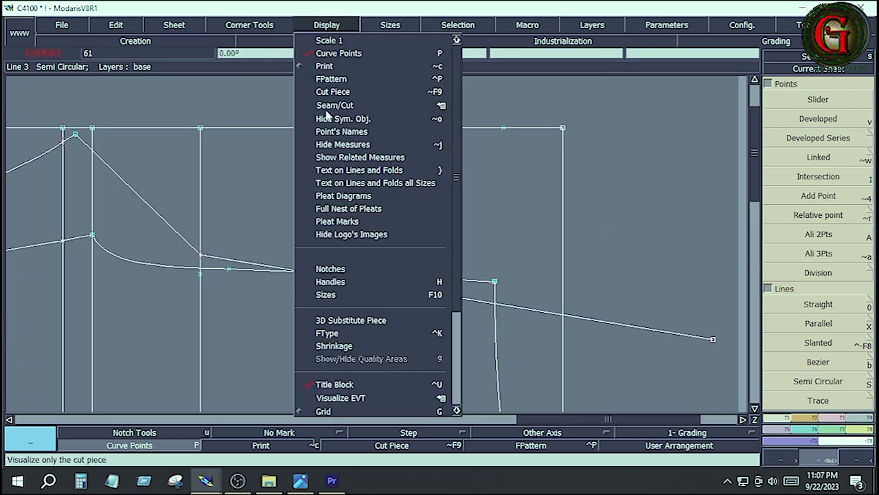
{"action": "left_click", "coordinate": [337, 282]}
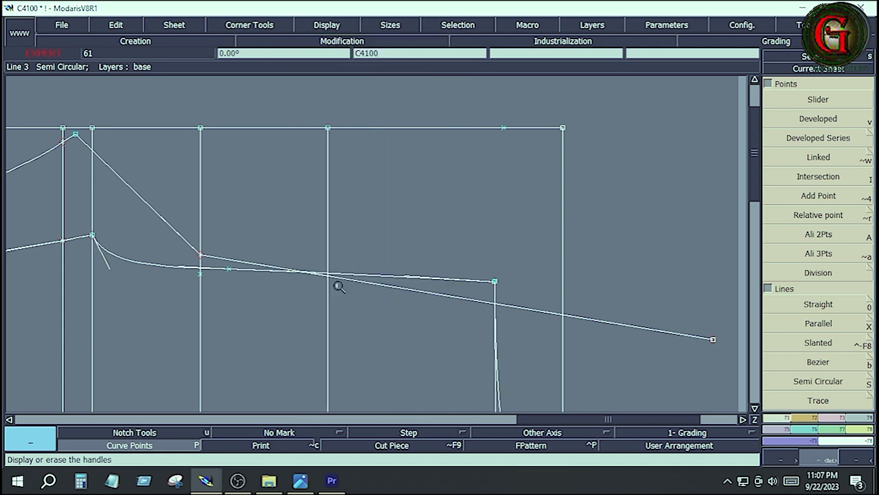
{"action": "left_click", "coordinate": [835, 417]}
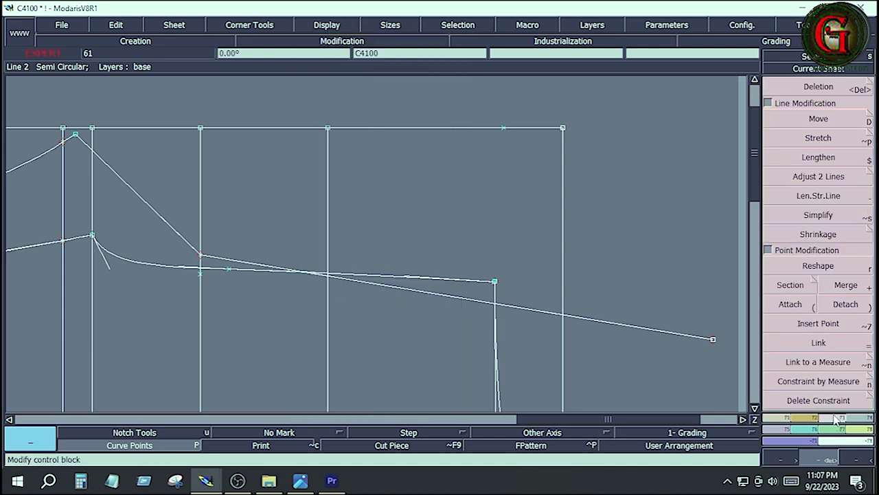
{"action": "left_click", "coordinate": [818, 265]}
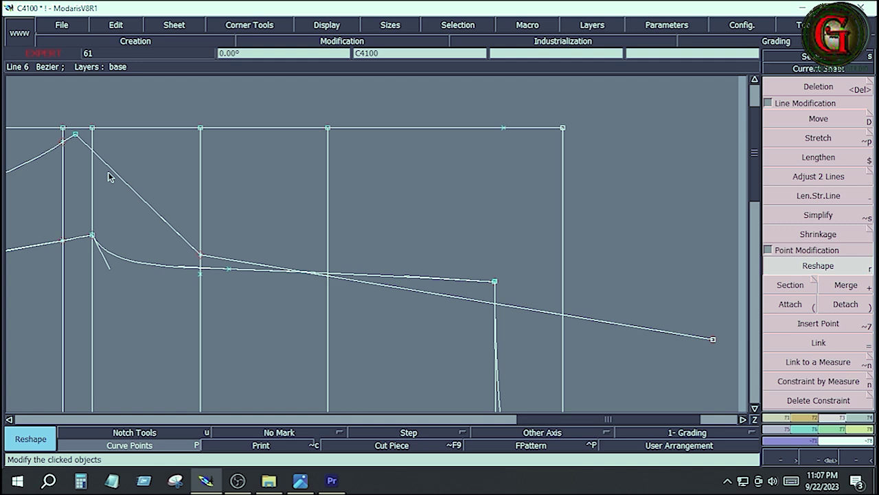
{"action": "left_click_drag", "start_coordinate": [114, 176], "coordinate": [101, 197]}
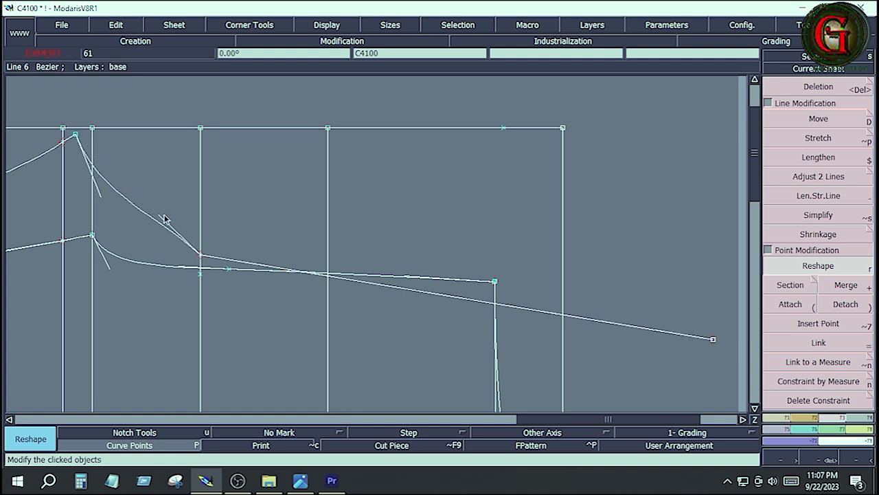
{"action": "left_click_drag", "start_coordinate": [160, 216], "coordinate": [118, 233]}
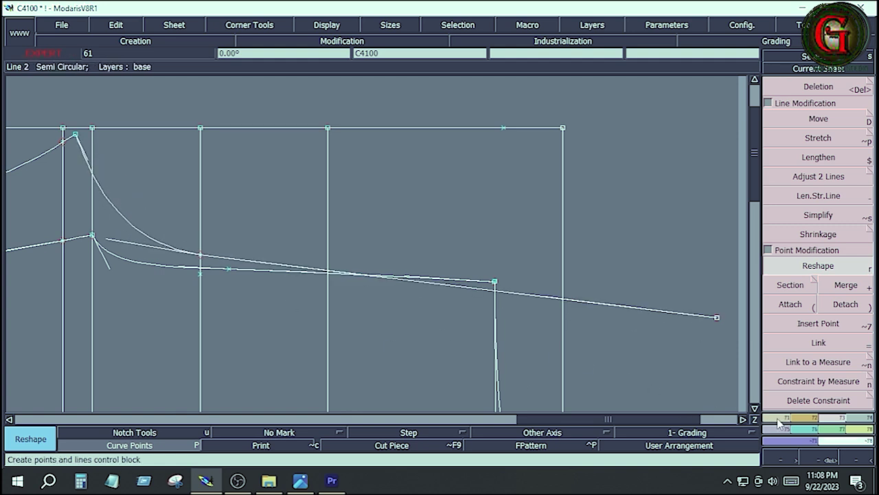
Check the back rise in the measurement sheet and place a developed point 14.5 inches along the Bezier from the crotch tip.
{"action": "key", "text": "F2"}
{"action": "left_click", "coordinate": [819, 119]}
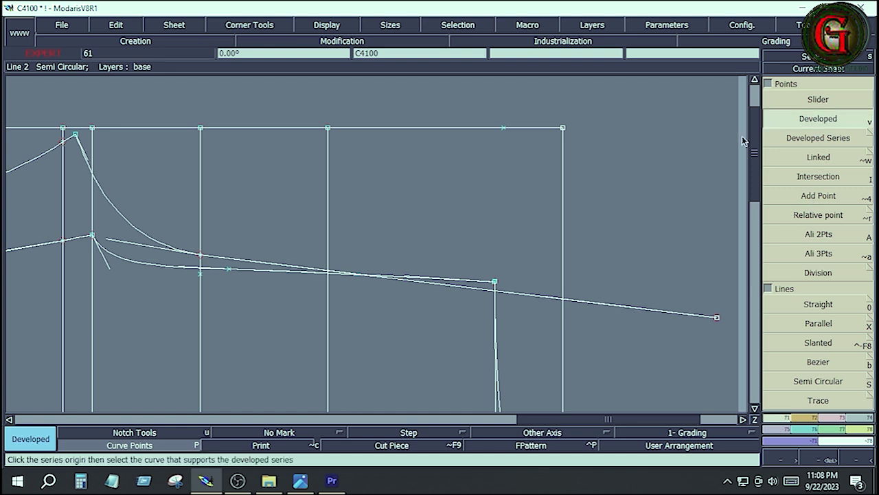
{"action": "left_click", "coordinate": [300, 480]}
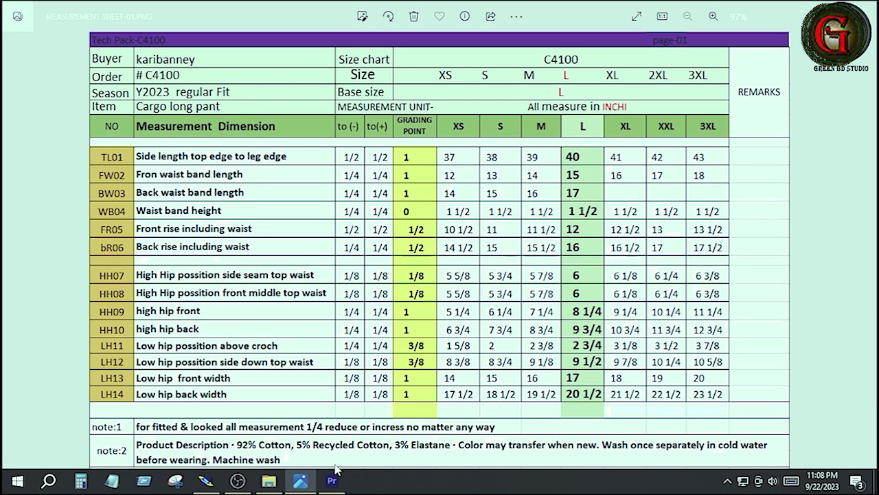
{"action": "left_click", "coordinate": [210, 484]}
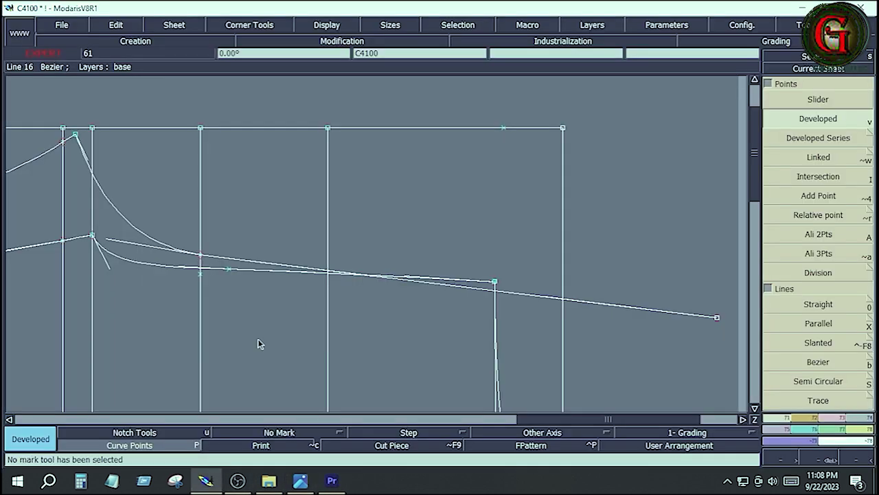
{"action": "left_click", "coordinate": [76, 134]}
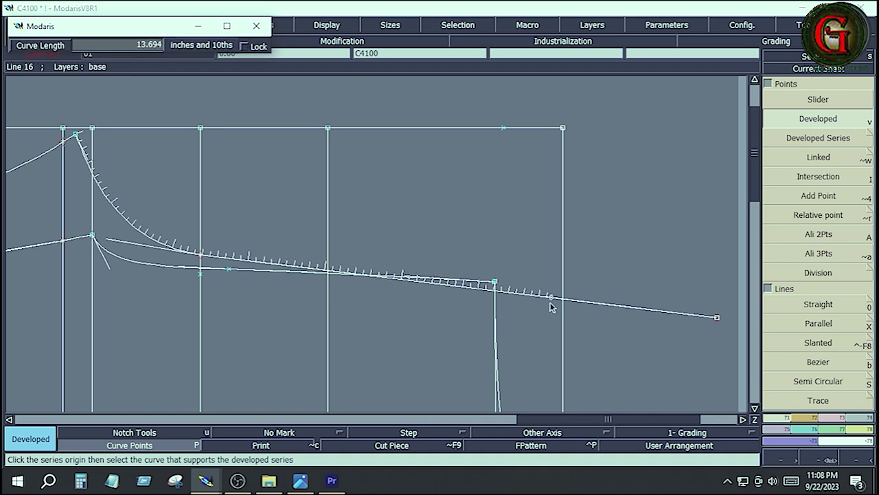
{"action": "type", "text": "10.250"}
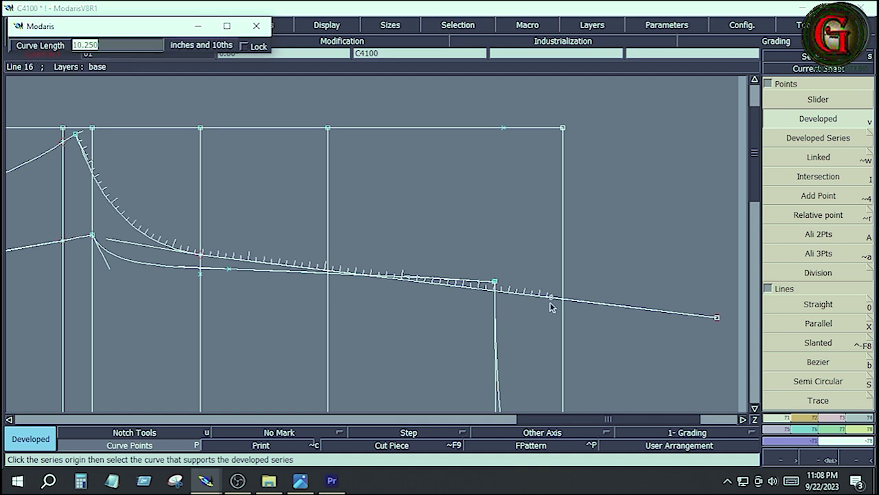
{"action": "type", "text": "12"}
{"action": "type", "text": "14.5"}
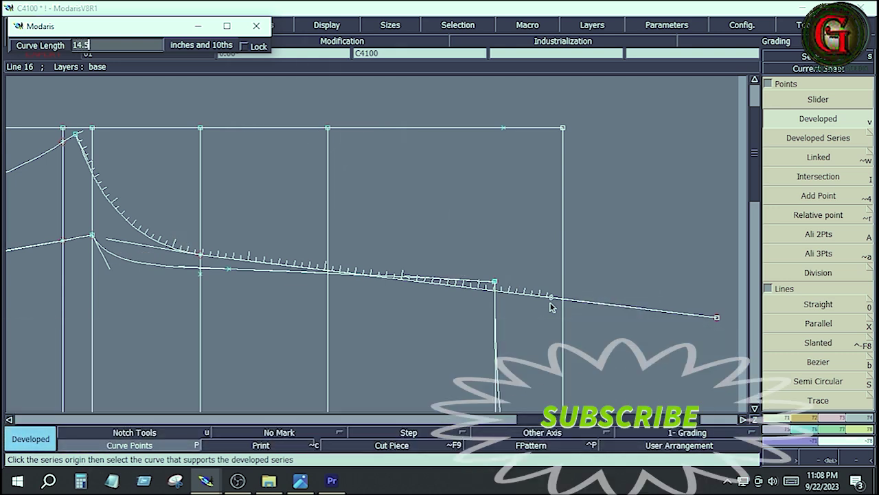
{"action": "key", "text": "Return"}
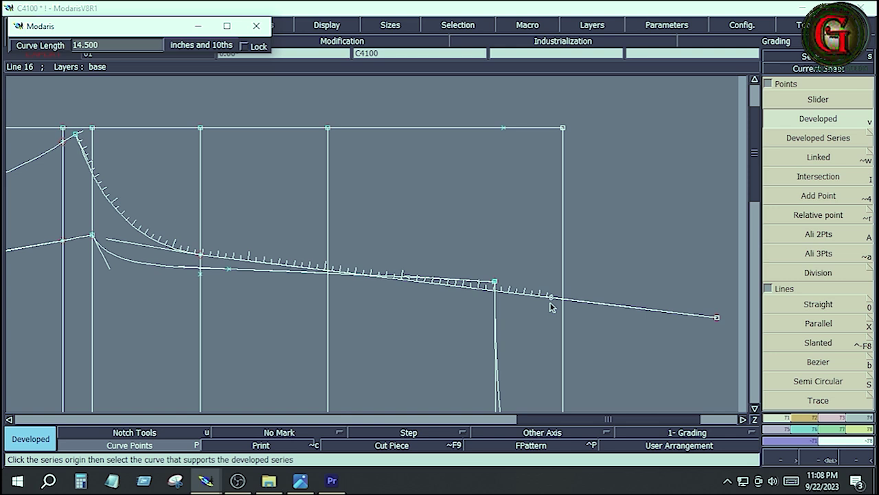
{"action": "right_click", "coordinate": [627, 364]}
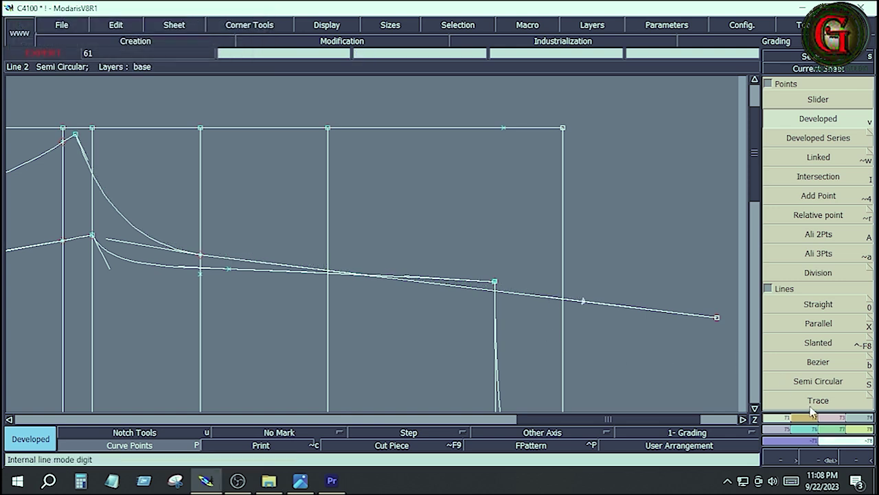
Insert the 14.5-inch developed point into the back rise curve.
{"action": "left_click", "coordinate": [838, 418]}
{"action": "left_click", "coordinate": [818, 323]}
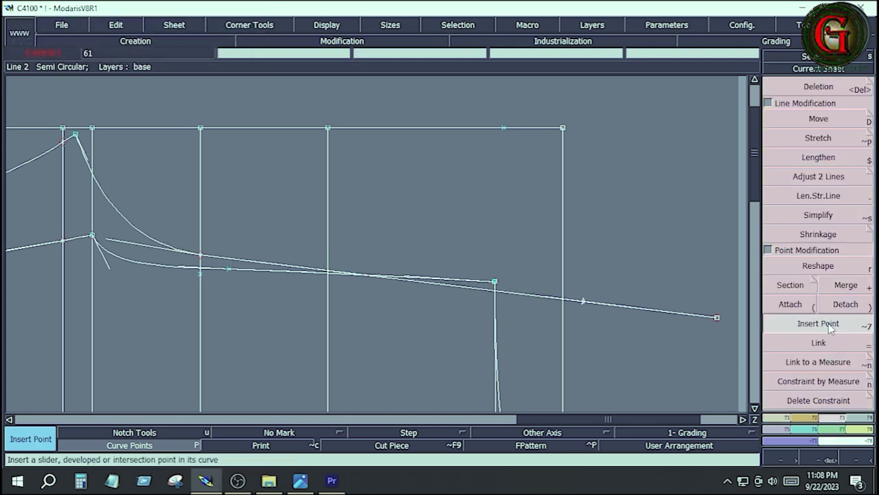
{"action": "left_click", "coordinate": [583, 302]}
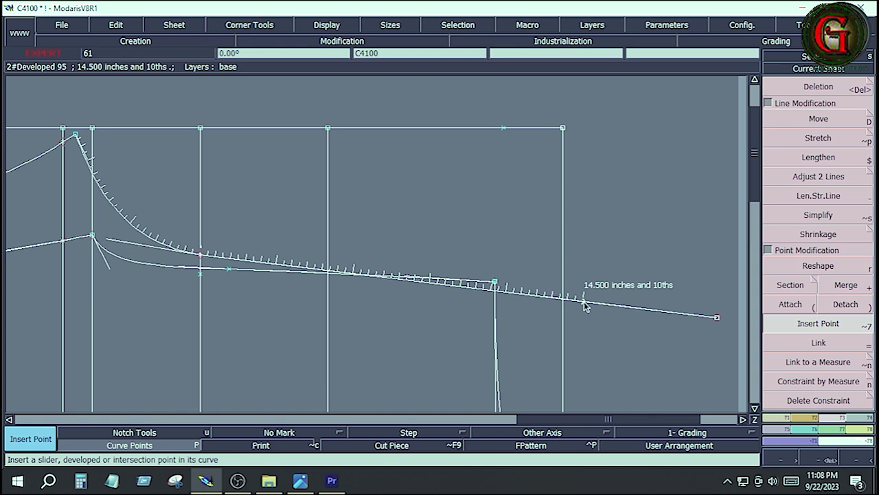
{"action": "left_click", "coordinate": [583, 303]}
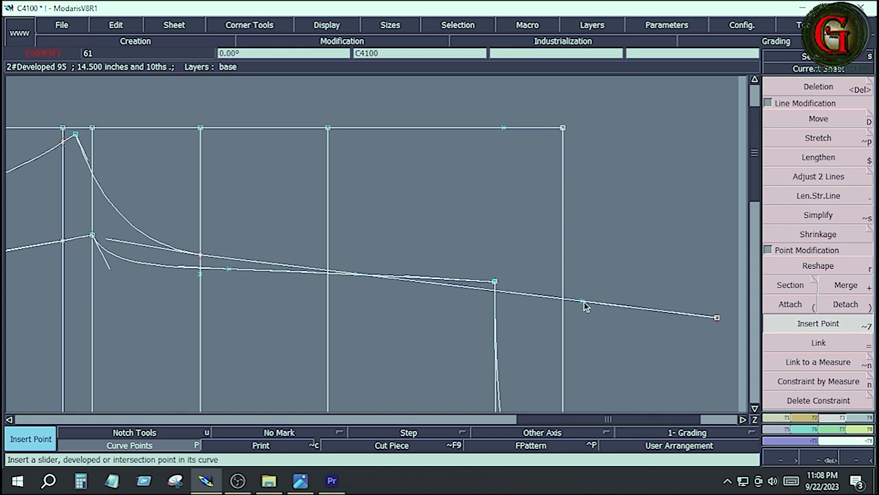
Section the back rise curve at the 14.5-inch point and delete the excess segment beyond it.
{"action": "left_click", "coordinate": [790, 286]}
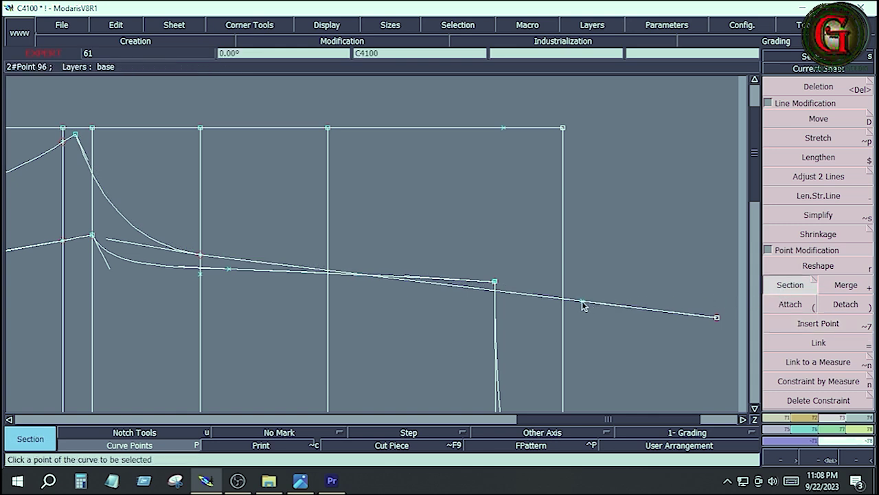
{"action": "key", "text": "Delete"}
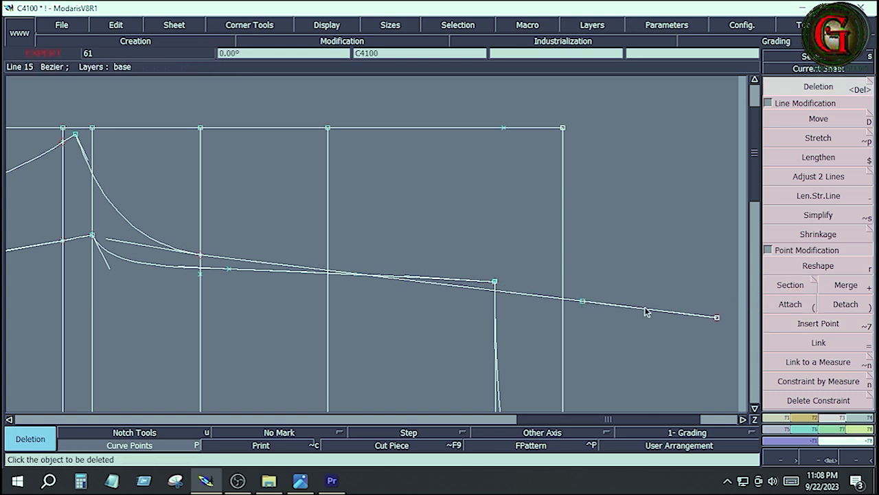
{"action": "left_click", "coordinate": [646, 311]}
Attach the waist end of the front rise curve to the end point of the front waistline.
{"action": "left_click", "coordinate": [790, 304]}
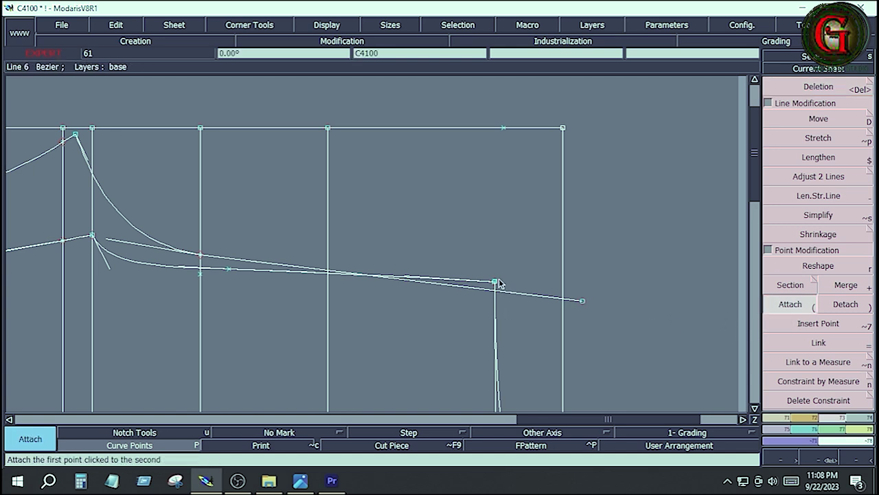
{"action": "left_click", "coordinate": [499, 284]}
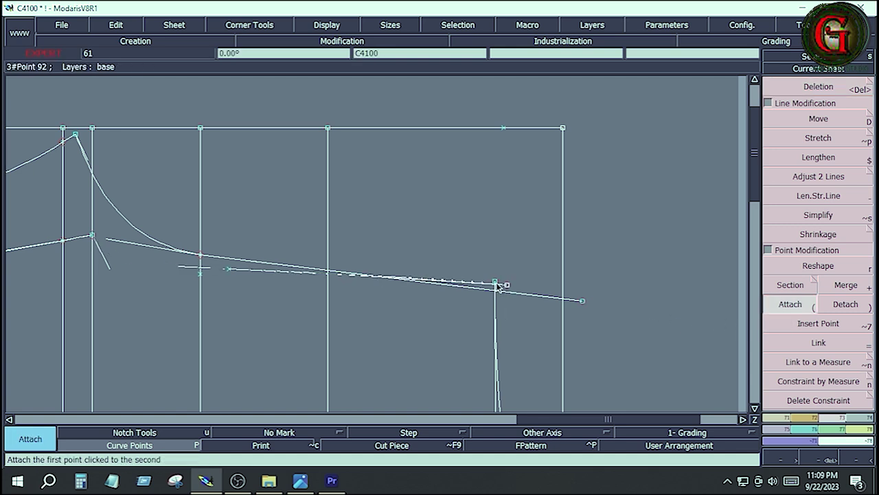
{"action": "left_click", "coordinate": [495, 282]}
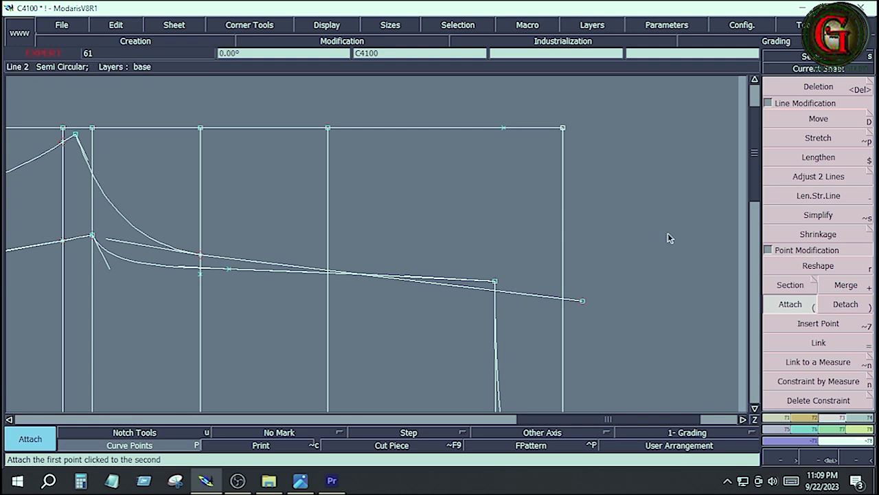
Draw a straight vertical Bezier guide line outward from the waist end of the front side seam, away from the front panel.
{"action": "key", "text": "Home"}
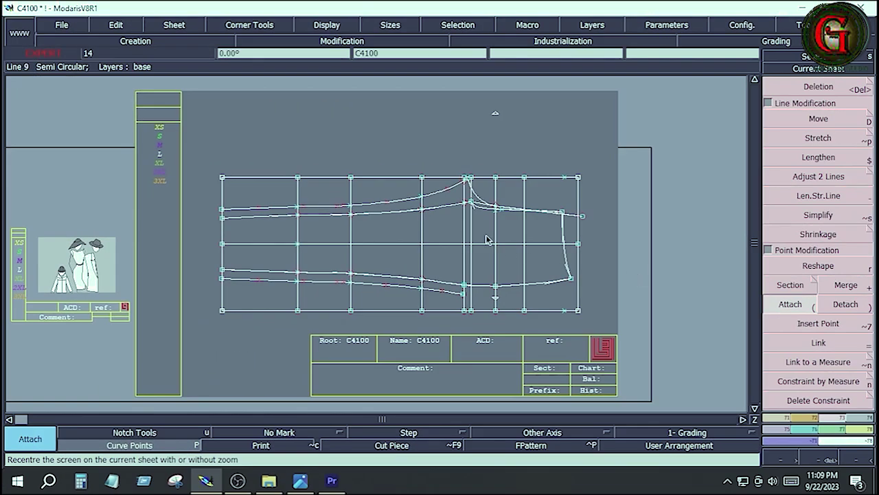
{"action": "key", "text": "z"}
{"action": "left_click_drag", "start_coordinate": [417, 166], "coordinate": [590, 335]}
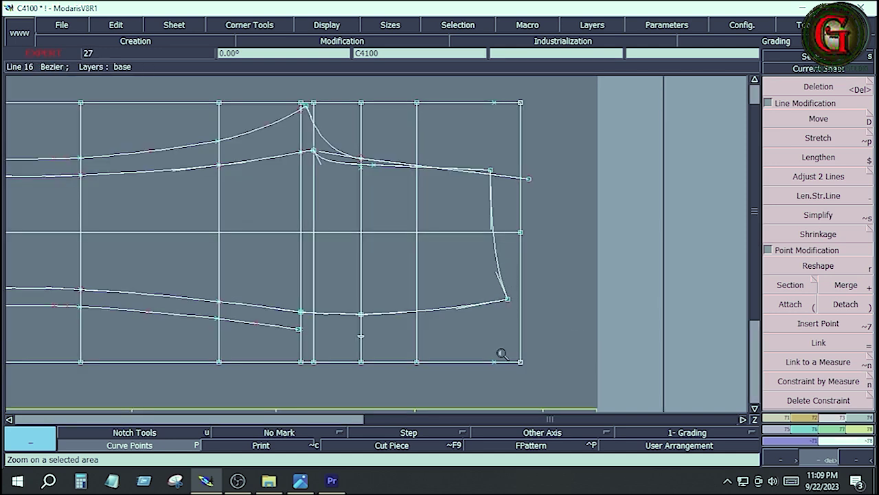
{"action": "left_click", "coordinate": [775, 424]}
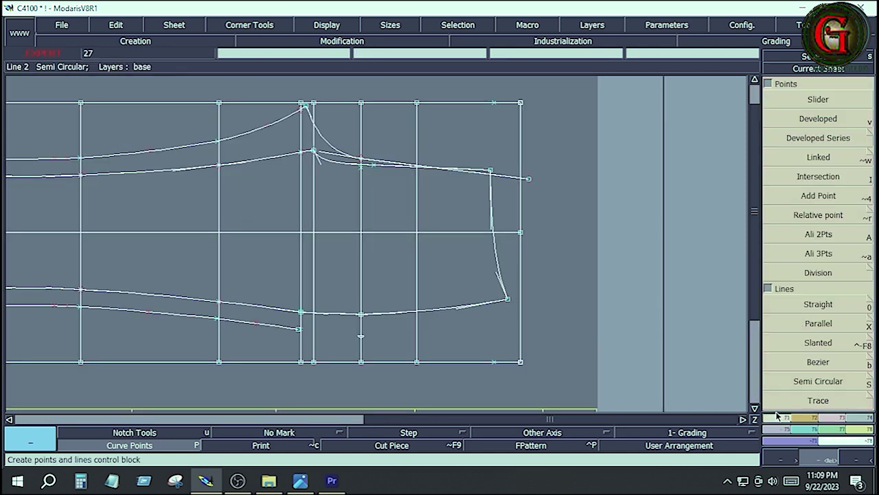
{"action": "left_click", "coordinate": [818, 364]}
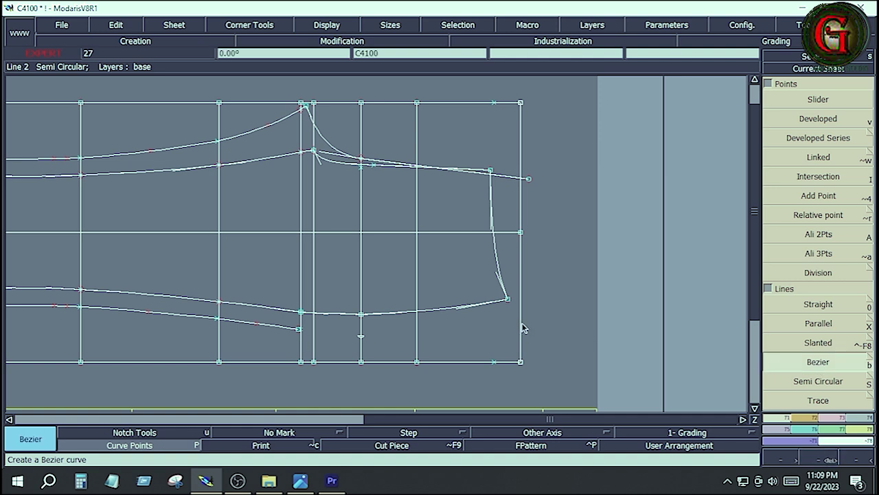
{"action": "left_click", "coordinate": [508, 299]}
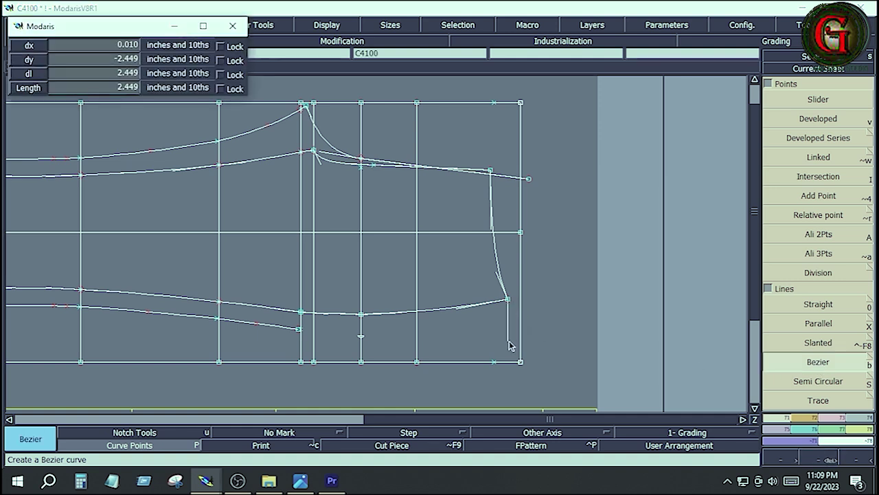
{"action": "left_click", "coordinate": [507, 350]}
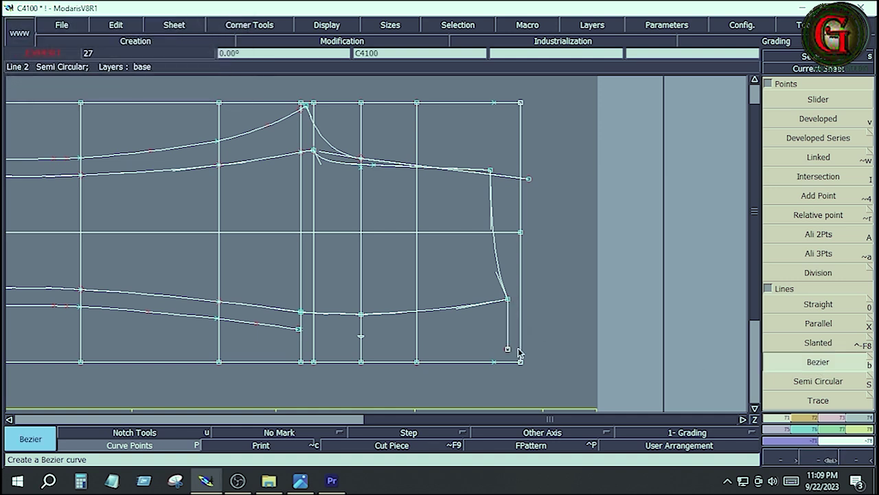
{"action": "right_click", "coordinate": [527, 356]}
Check the back waist band length in the measurement sheet and draw an 8.5-inch Bezier waistline from the back rise end to the vertical guide.
{"action": "left_click", "coordinate": [301, 480]}
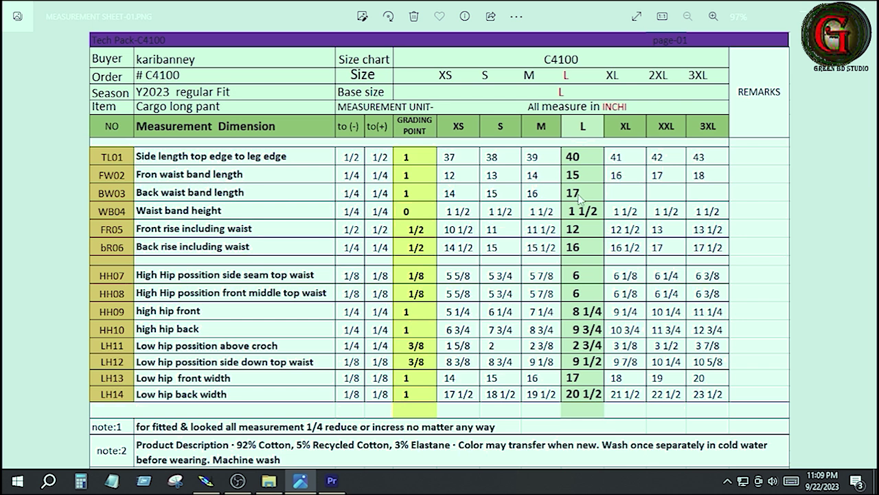
{"action": "key", "text": "alt+Tab"}
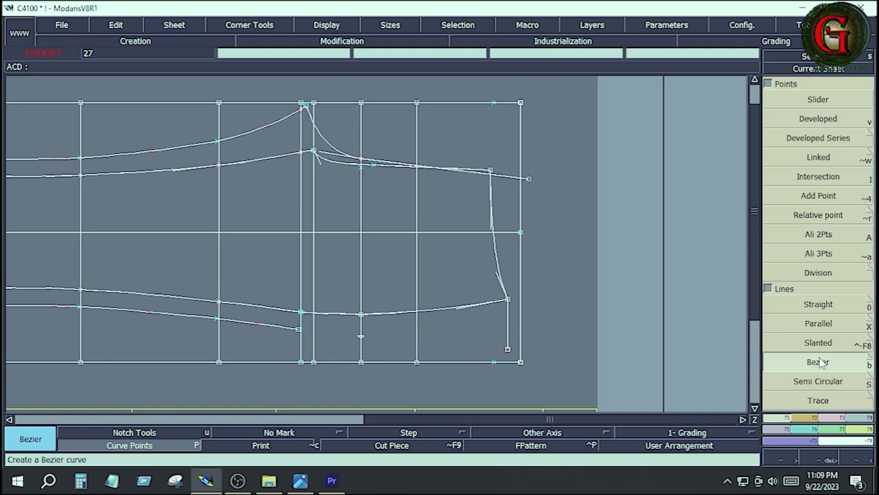
{"action": "left_click", "coordinate": [528, 179]}
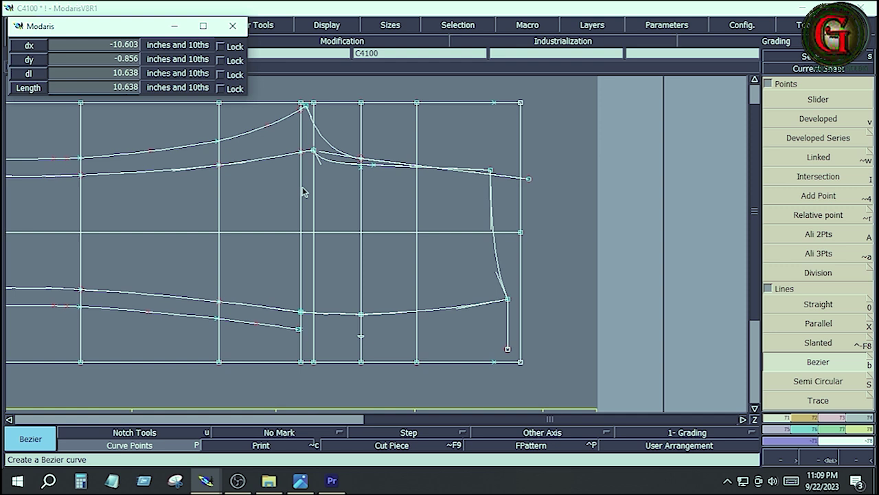
{"action": "left_click", "coordinate": [72, 75]}
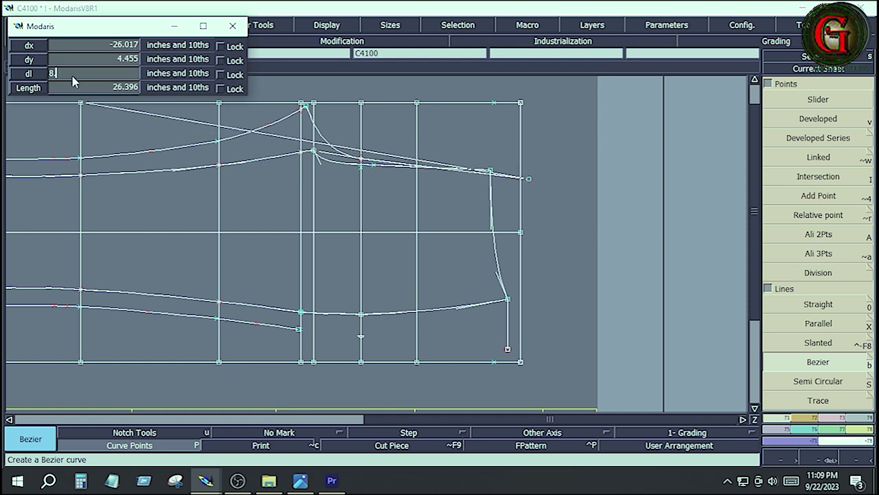
{"action": "key", "text": "Return"}
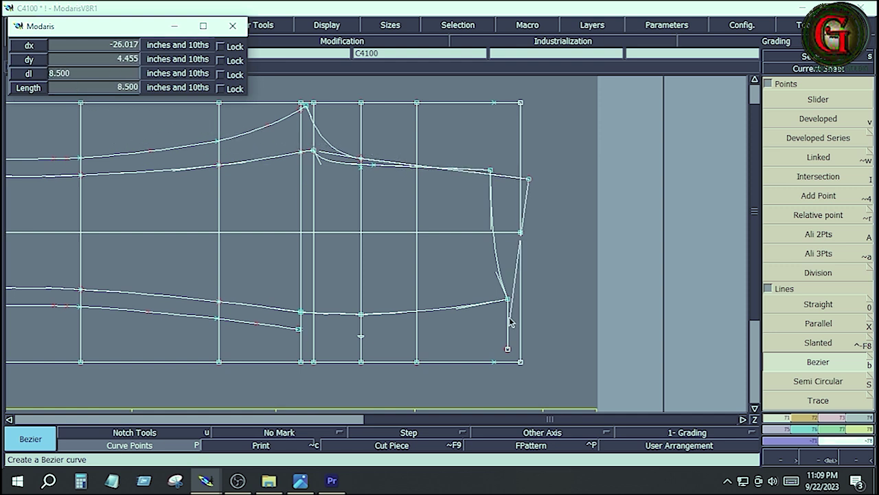
{"action": "left_click", "coordinate": [508, 321]}
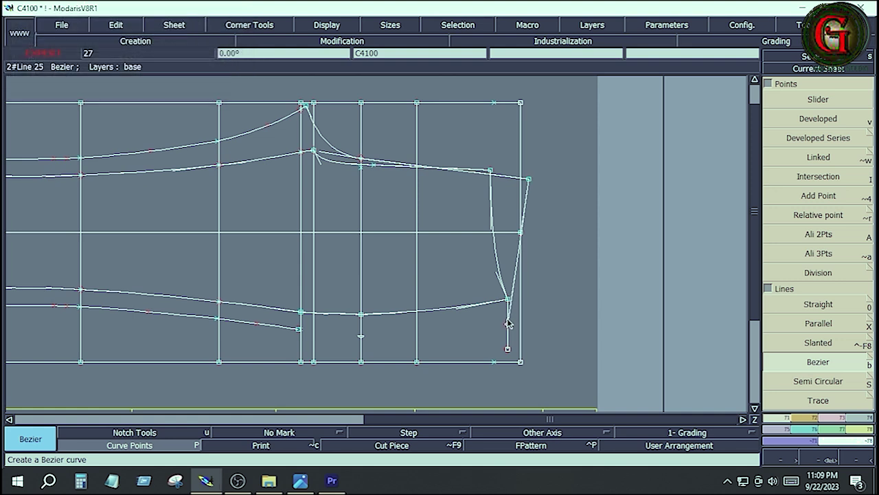
Insert the side end point of the back waistline and the back side point on the hip line.
{"action": "key", "text": "z"}
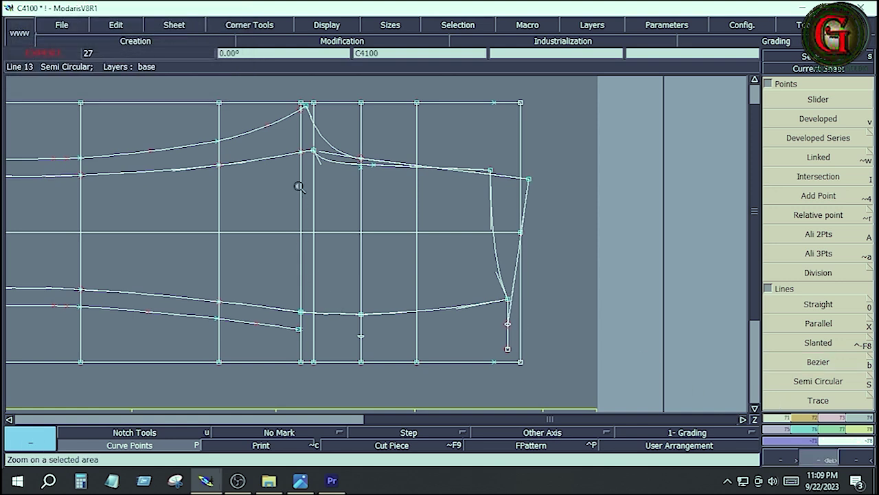
{"action": "left_click_drag", "start_coordinate": [285, 129], "coordinate": [539, 393]}
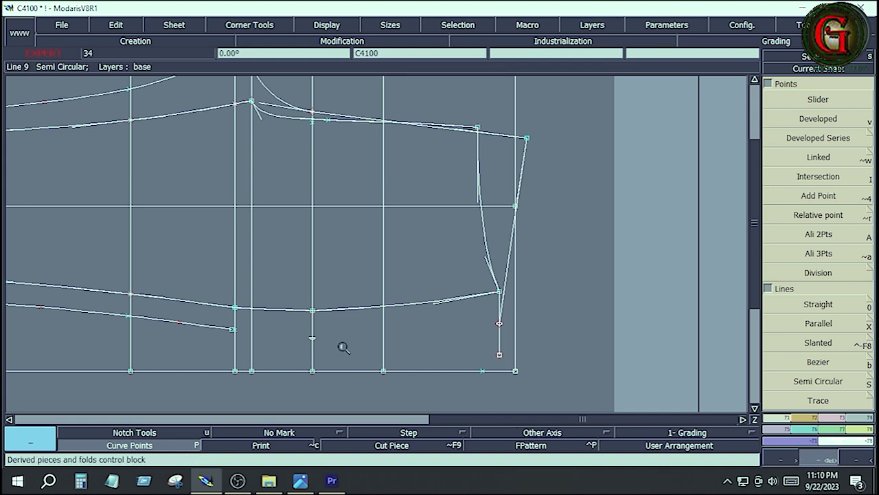
{"action": "left_click", "coordinate": [835, 419]}
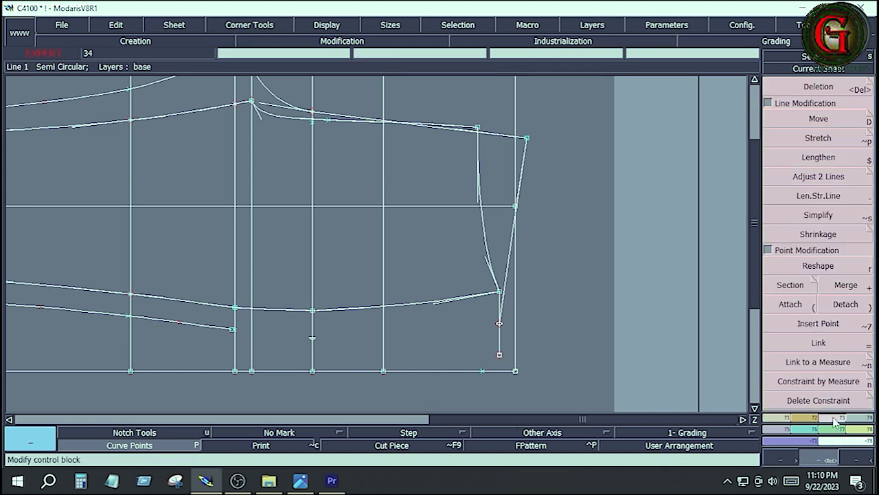
{"action": "left_click", "coordinate": [817, 320]}
{"action": "key", "text": "F1"}
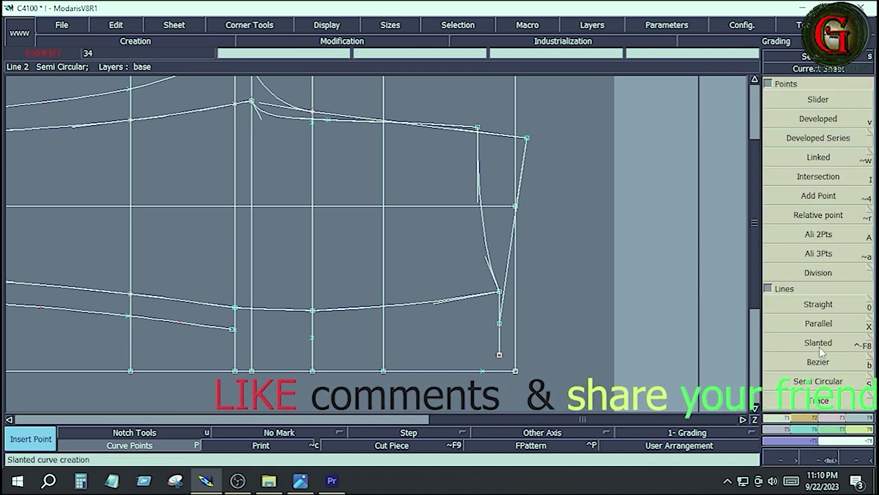
Draw the upper back side seam as a Bezier from the leg seam end through the hip point to the back waistline, and reshape the side curves.
{"action": "left_click", "coordinate": [821, 361]}
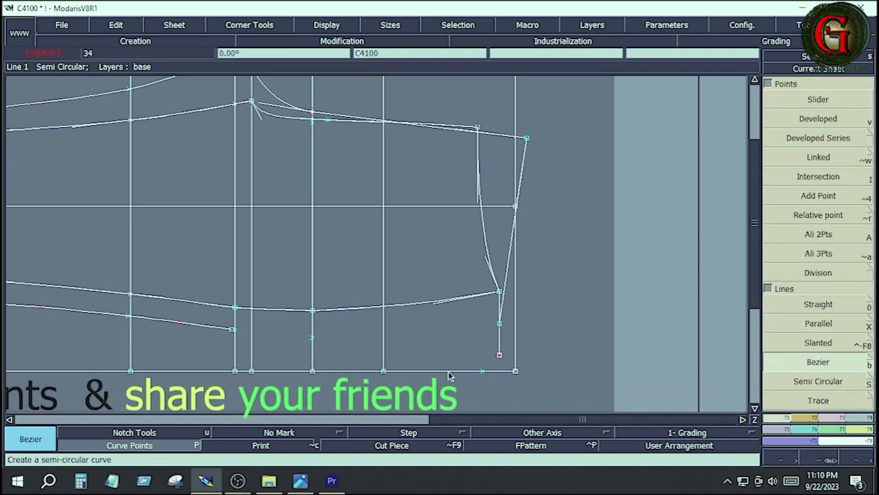
{"action": "left_click", "coordinate": [233, 330]}
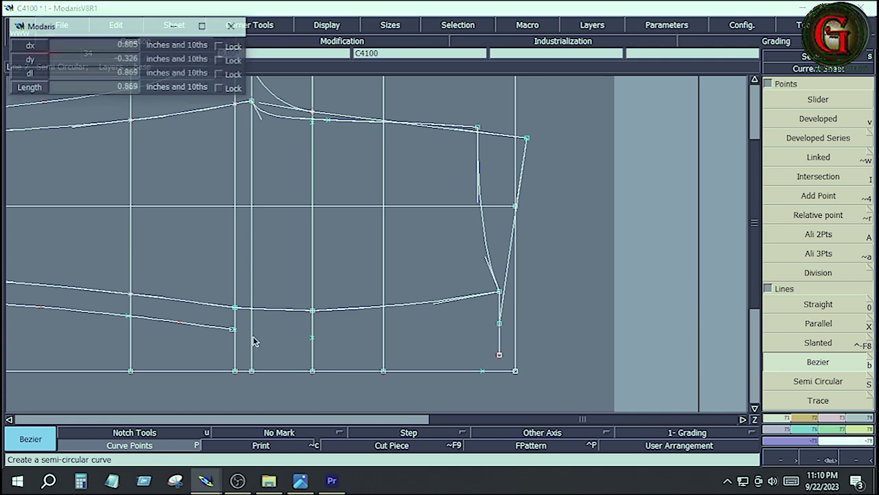
{"action": "left_click", "coordinate": [312, 337]}
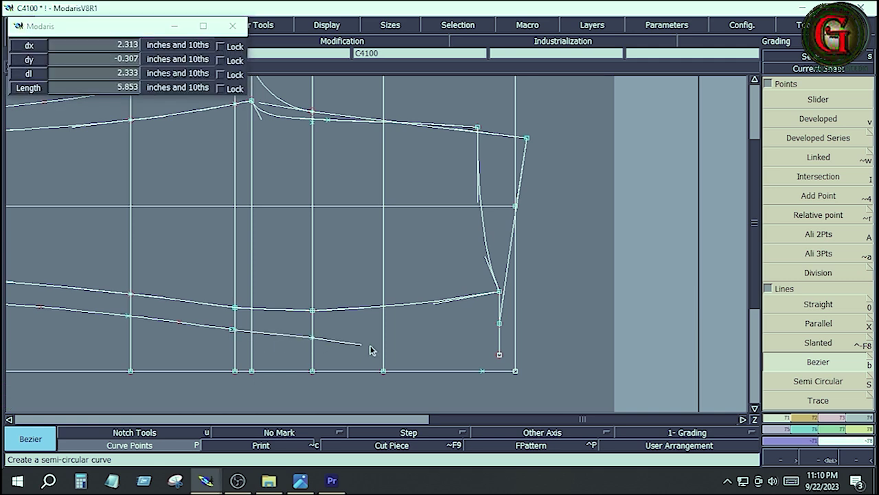
{"action": "left_click", "coordinate": [500, 325]}
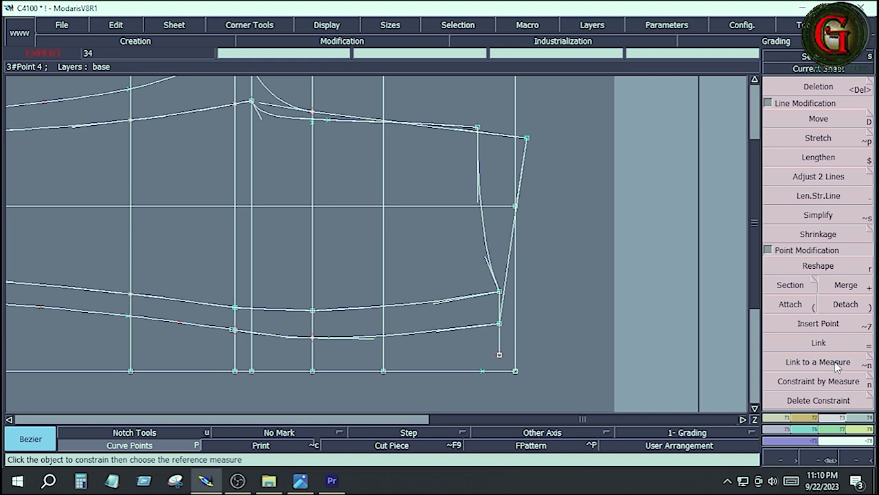
{"action": "left_click", "coordinate": [836, 265]}
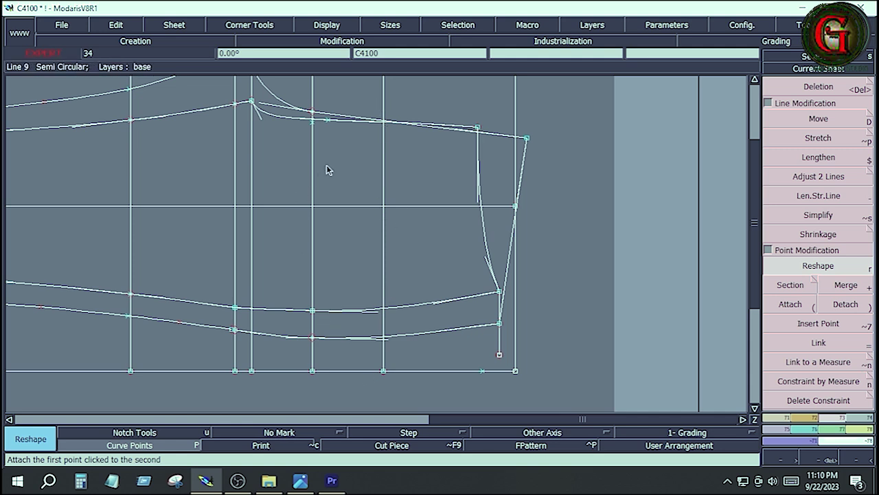
Try a dynamic length measure across the front panel along the vertical high hip line, and undo it.
{"action": "key", "text": "F4"}
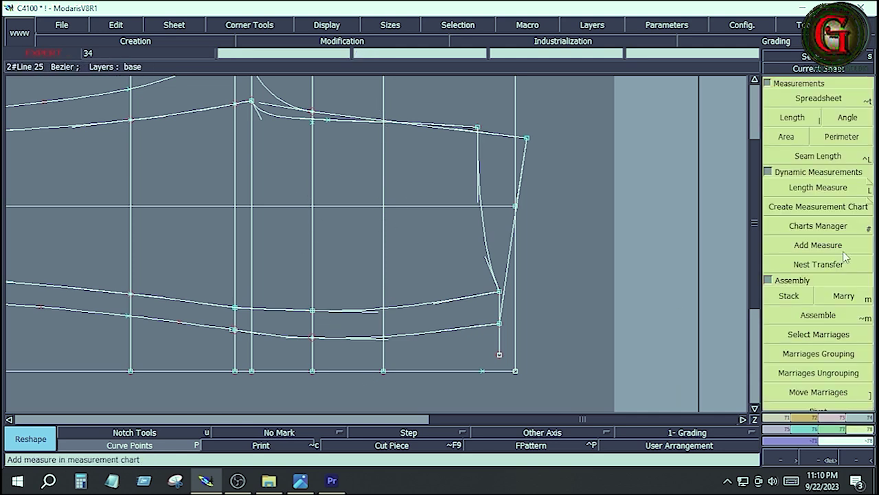
{"action": "left_click", "coordinate": [864, 191]}
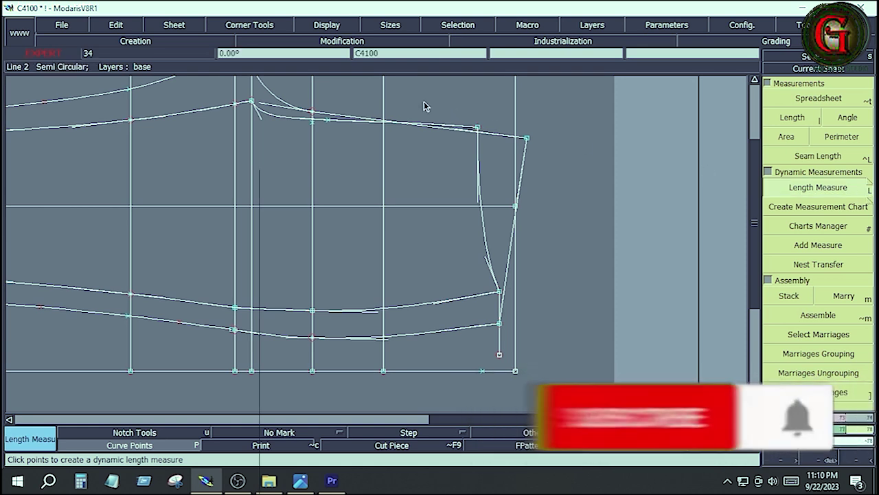
{"action": "left_click", "coordinate": [385, 123]}
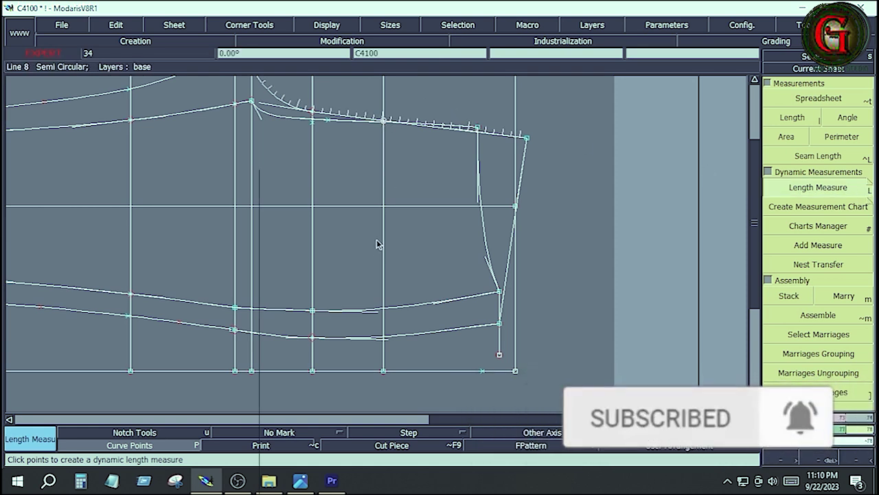
{"action": "left_click", "coordinate": [383, 308]}
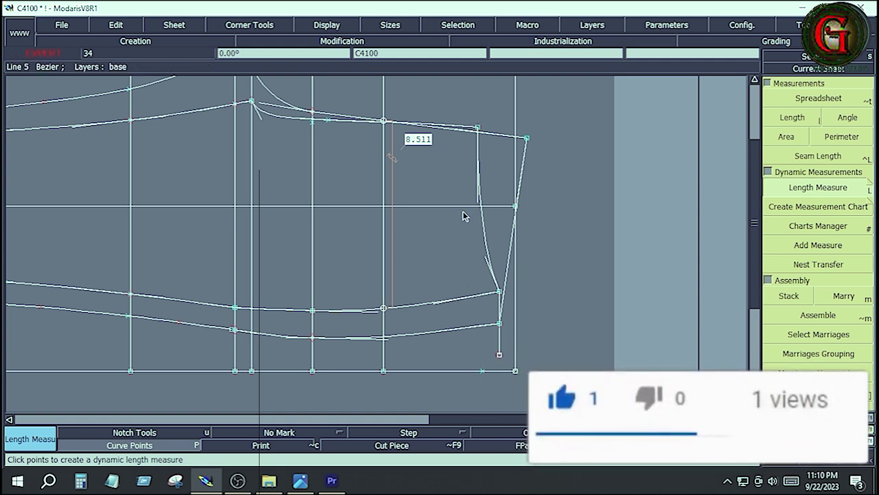
{"action": "key", "text": "ctrl+z"}
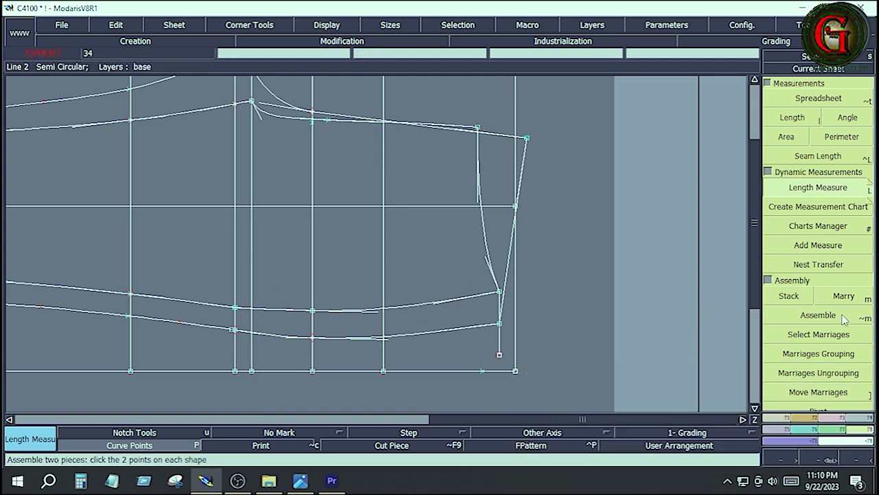
Place a developed point on the front rise curve, 4.5 inches from its waist end towards the crotch.
{"action": "left_click", "coordinate": [782, 418]}
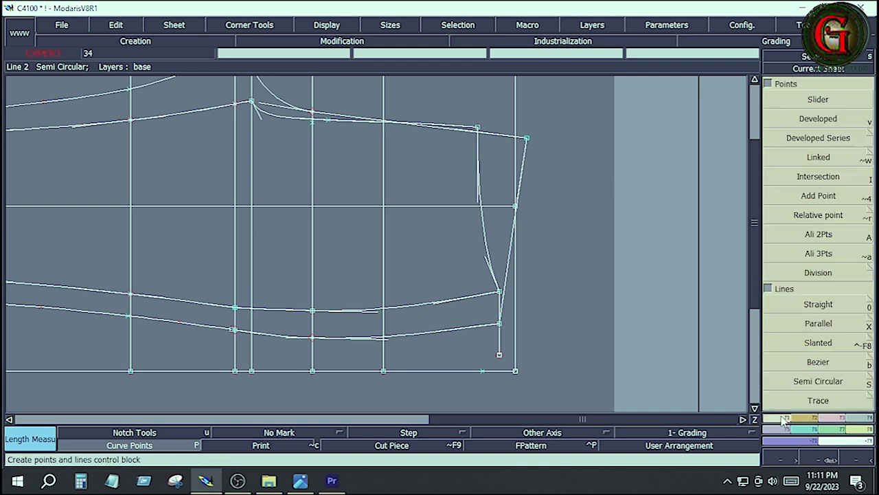
{"action": "left_click", "coordinate": [823, 121]}
{"action": "left_click", "coordinate": [478, 130]}
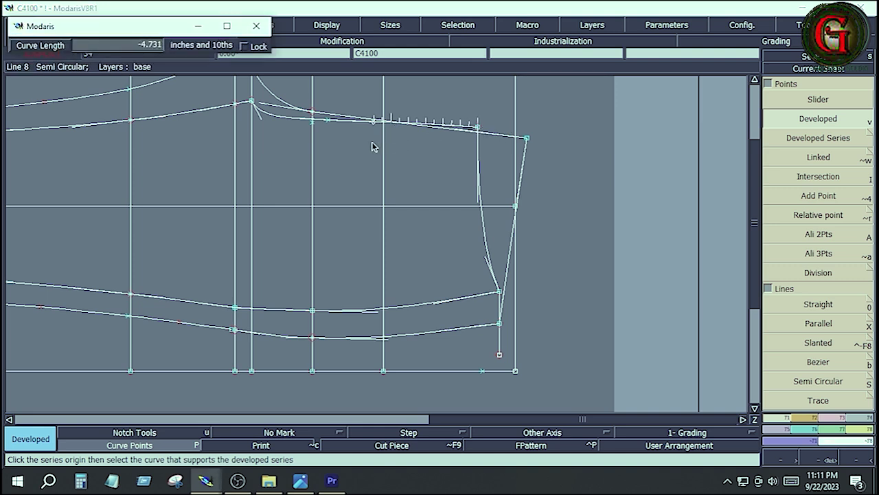
{"action": "type", "text": "14.500"}
{"action": "type", "text": "-"}
{"action": "type", "text": "4"}
{"action": "key", "text": "Return"}
Place a matching developed point on the front side seam from its waist end, and insert both developed points.
{"action": "left_click", "coordinate": [499, 293]}
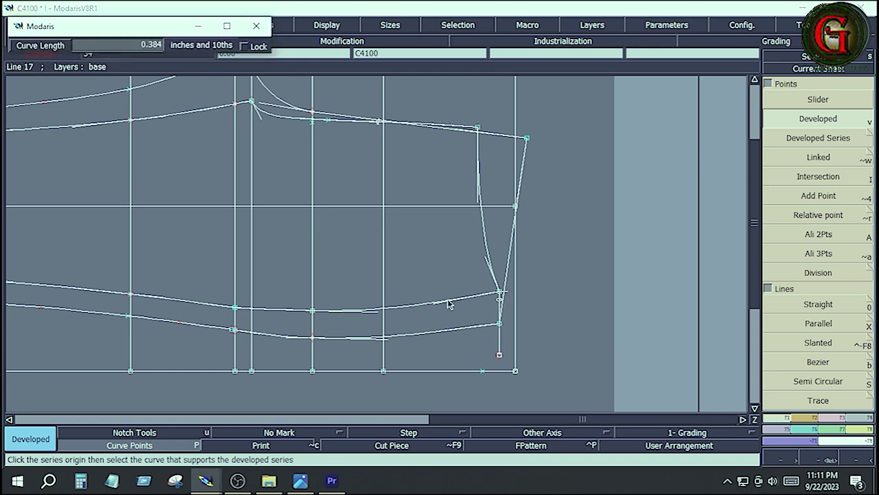
{"action": "left_click", "coordinate": [400, 307]}
{"action": "left_click", "coordinate": [838, 421]}
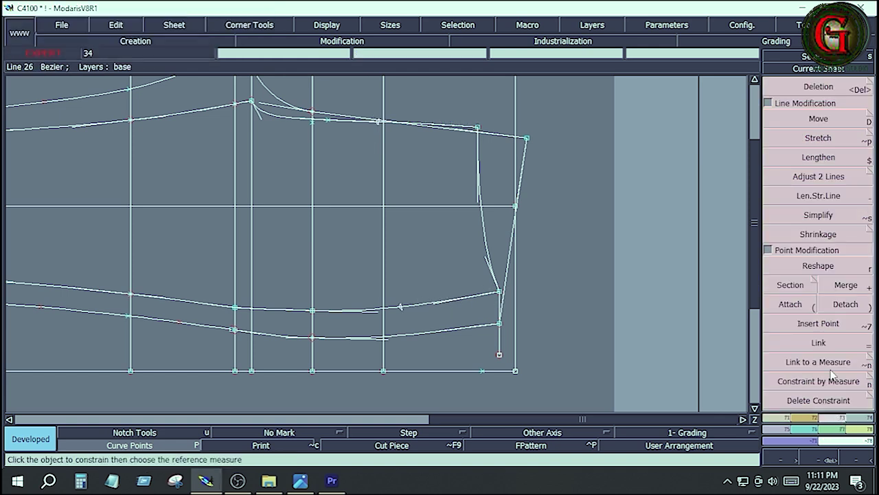
{"action": "left_click", "coordinate": [818, 322]}
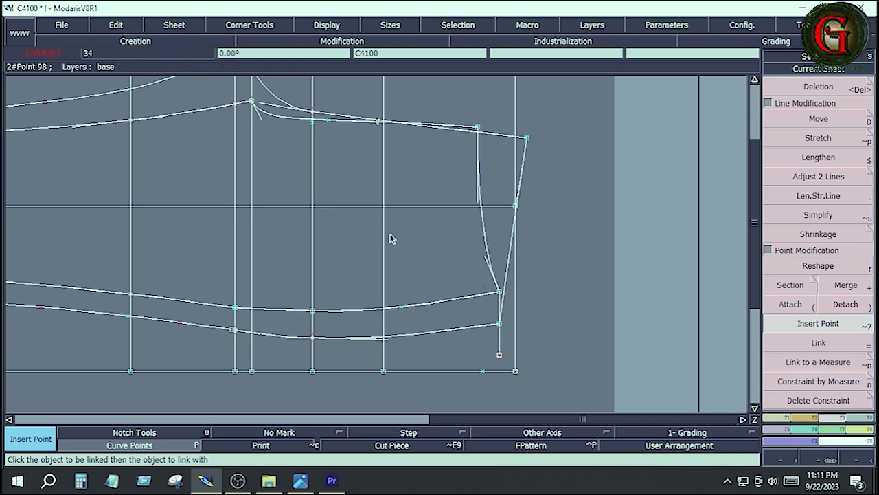
Measure the length between the two inserted high hip points and compare it with the size L high hip front in the measurement sheet.
{"action": "left_click", "coordinate": [858, 428]}
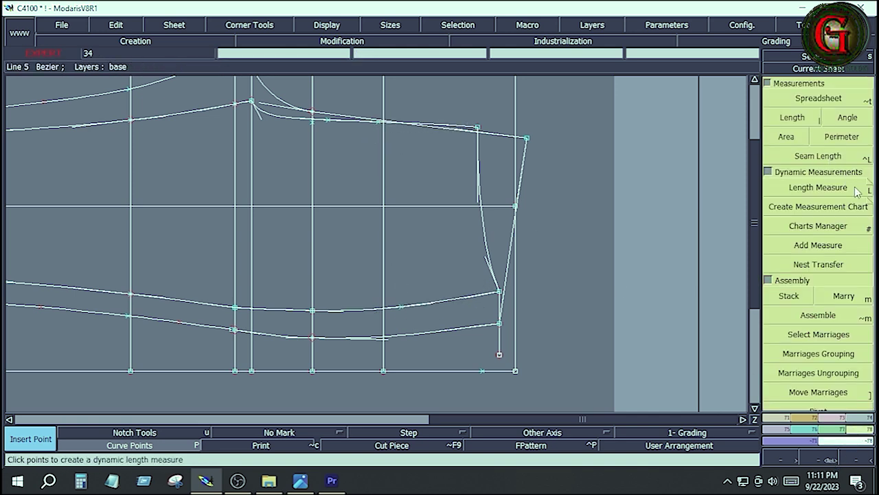
{"action": "left_click", "coordinate": [817, 188]}
{"action": "left_click", "coordinate": [380, 122]}
{"action": "left_click", "coordinate": [401, 306]}
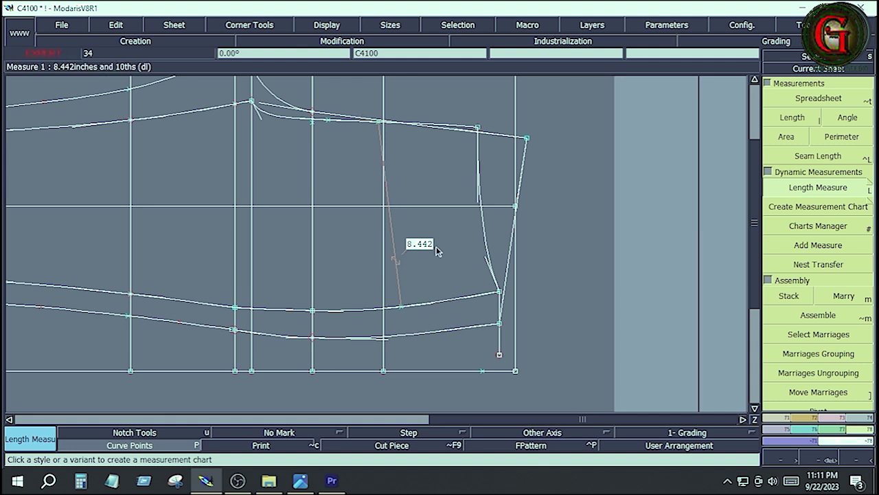
{"action": "left_click", "coordinate": [300, 481]}
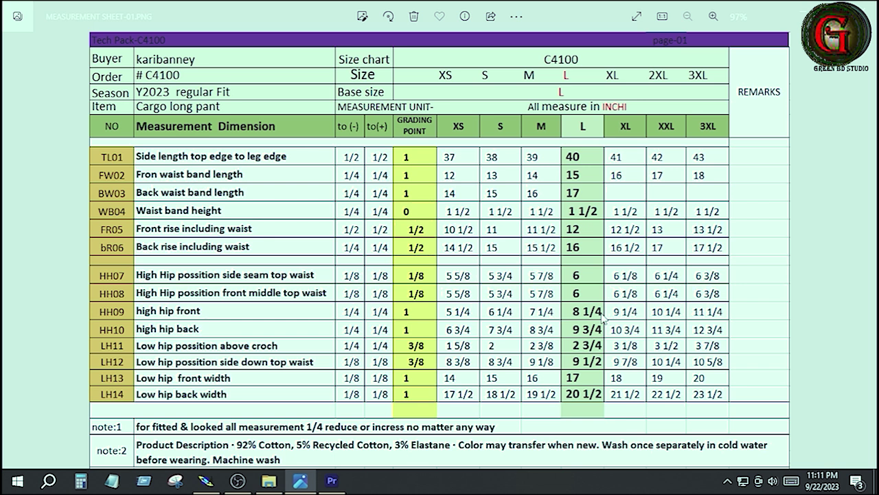
{"action": "key", "text": "alt+Tab"}
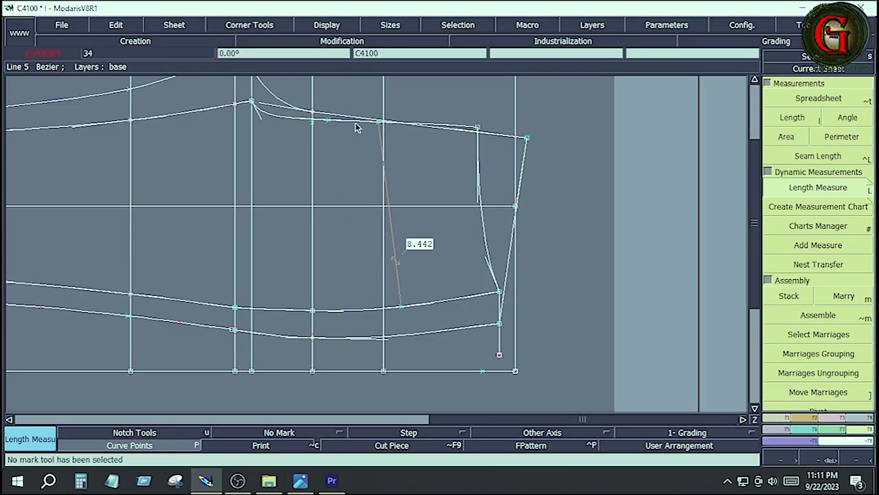
Reshape the high hip points on the front rise and front side seam inward for a front high hip width of about 8.24 inches.
{"action": "left_click", "coordinate": [836, 418]}
{"action": "left_click", "coordinate": [824, 268]}
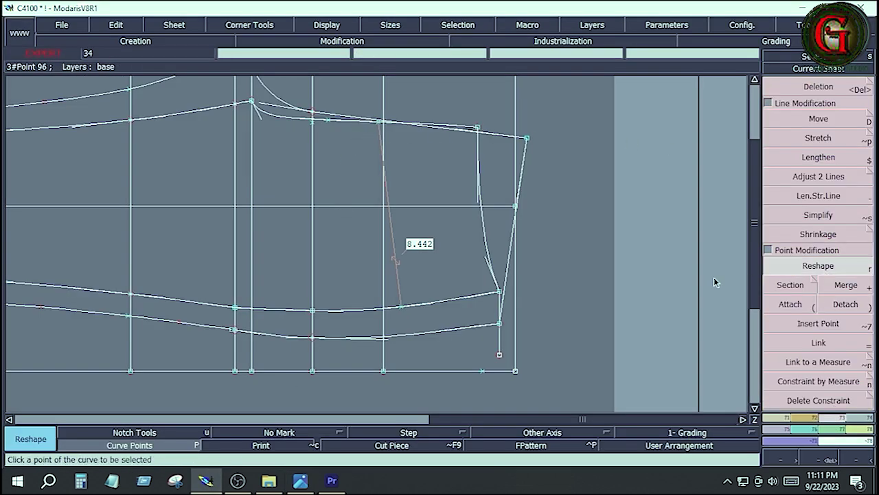
{"action": "left_click", "coordinate": [380, 126]}
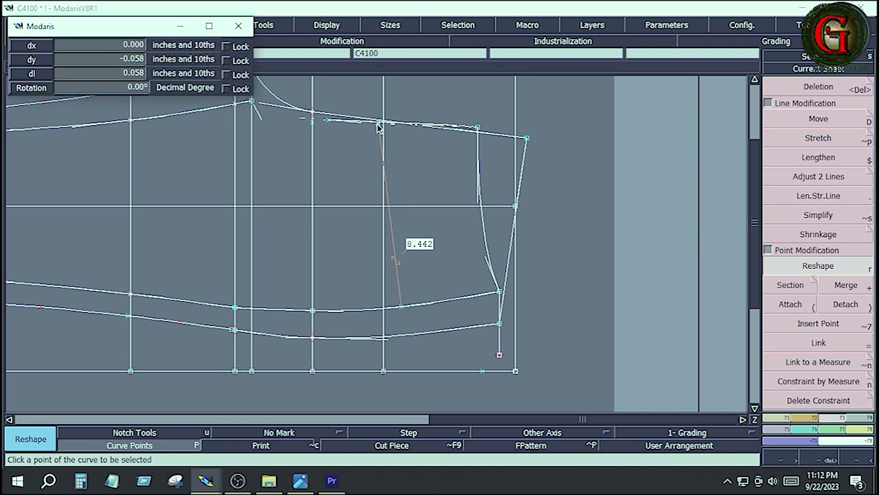
{"action": "left_click", "coordinate": [380, 127]}
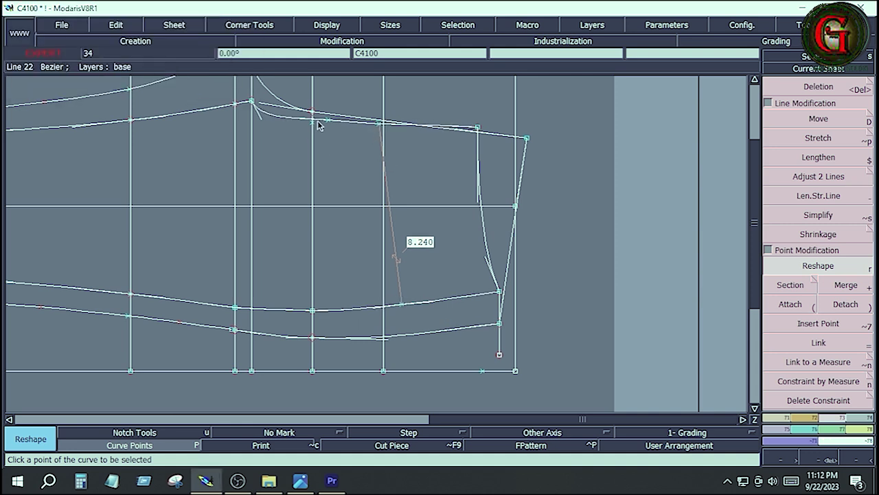
Move the front rise's curve point onto the vertical low hip line and delete the leftover developed point there.
{"action": "left_click", "coordinate": [326, 120]}
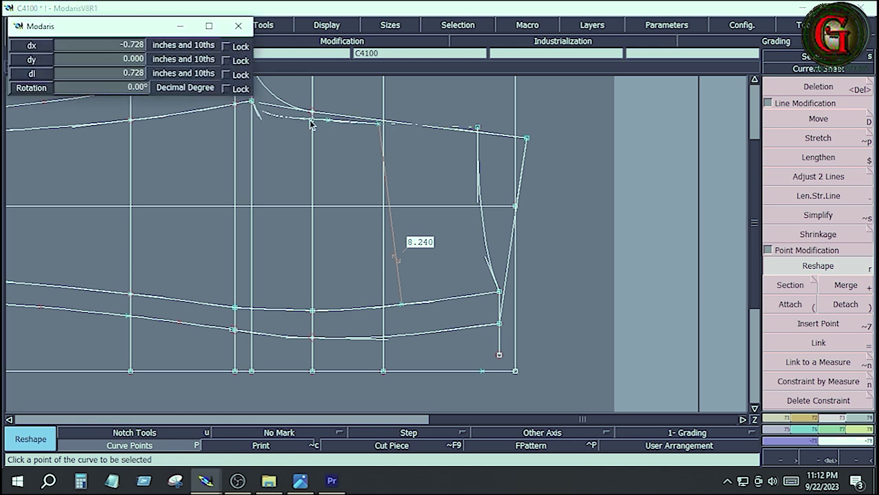
{"action": "left_click", "coordinate": [313, 122]}
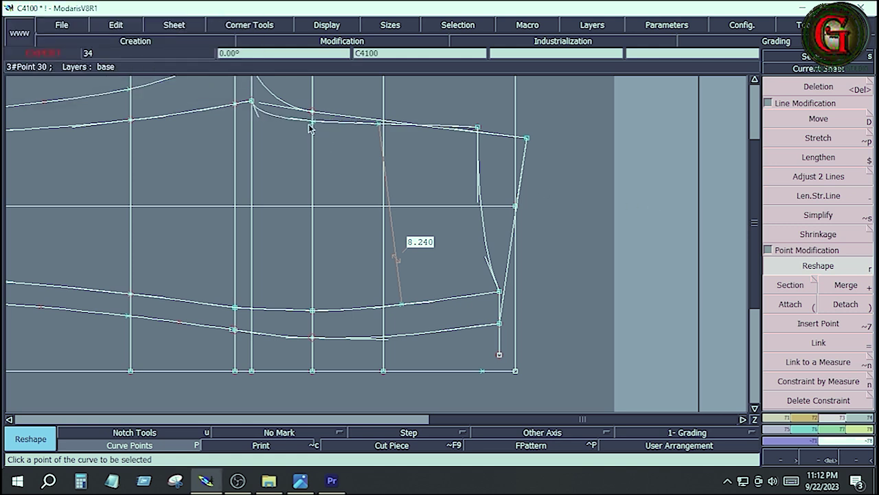
{"action": "key", "text": "Delete"}
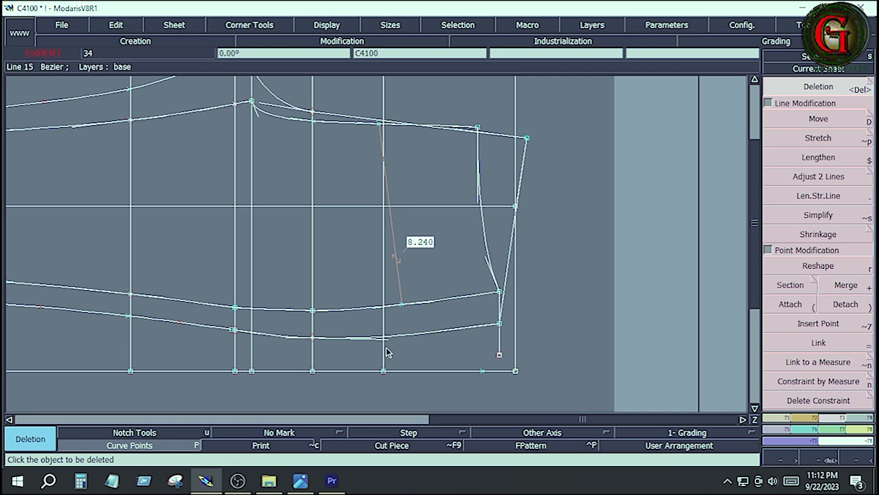
Smooth the side seam curves around the low hip by adjusting their tangents, and delete the front high hip dynamic measure.
{"action": "key", "text": "r"}
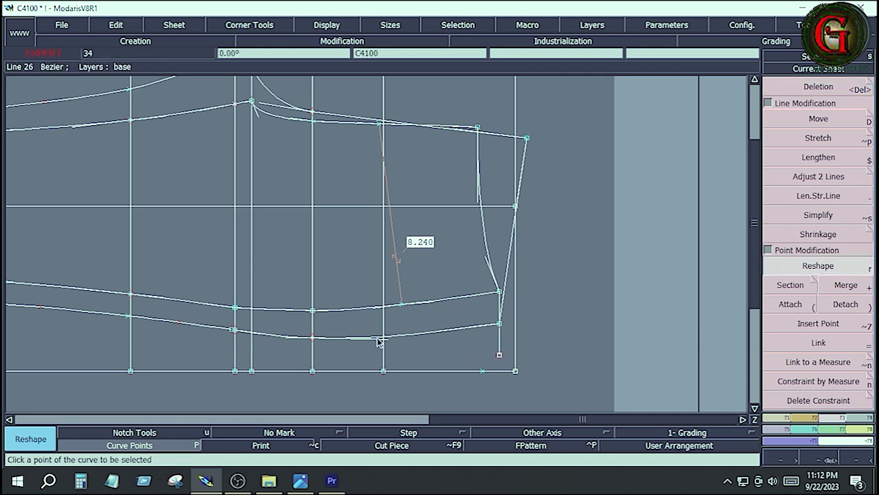
{"action": "left_click", "coordinate": [388, 339]}
{"action": "left_click", "coordinate": [413, 342]}
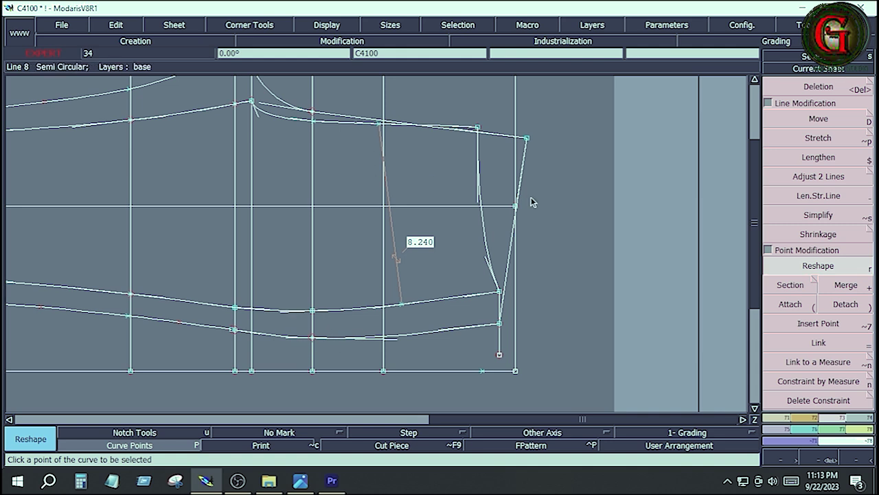
{"action": "key", "text": "Delete"}
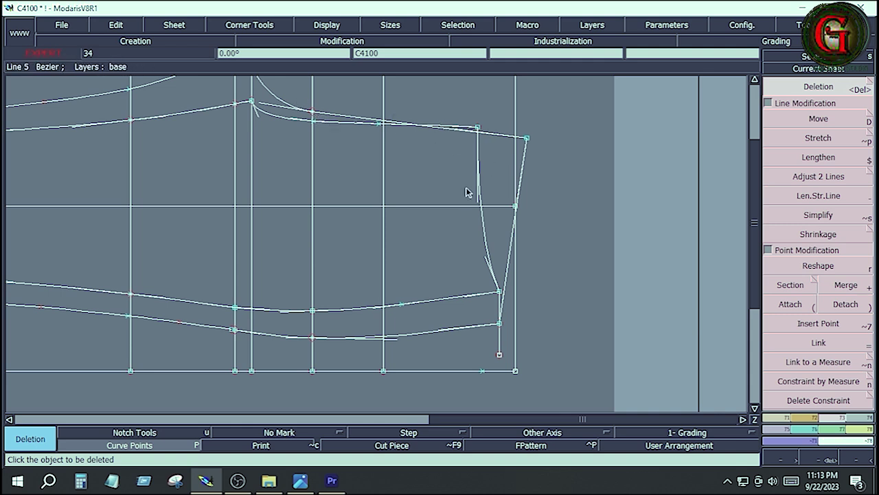
Create a symmetry axis along the straight part of the back rise and mirror the back waist line across it.
{"action": "left_click", "coordinate": [784, 425]}
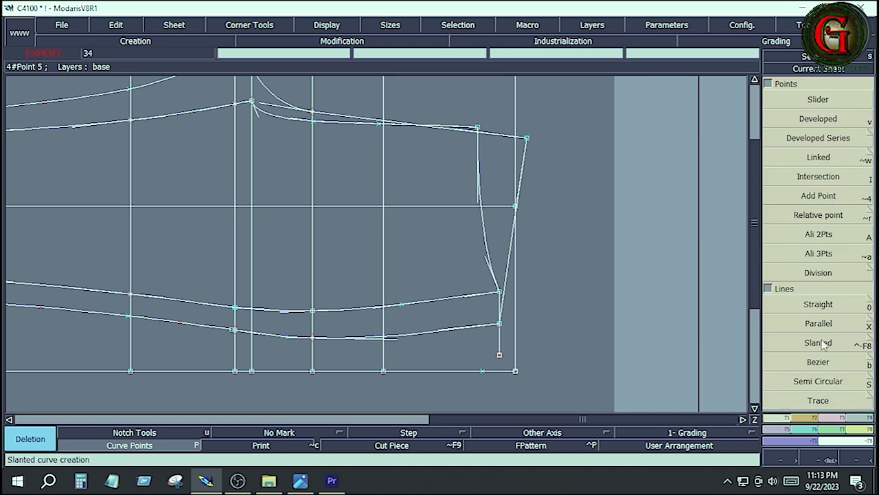
{"action": "left_click", "coordinate": [771, 84]}
{"action": "left_click", "coordinate": [818, 270]}
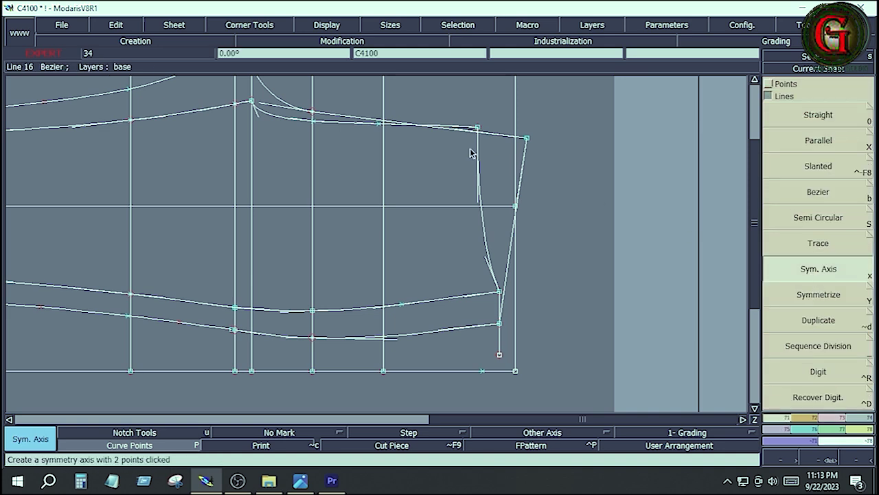
{"action": "left_click", "coordinate": [347, 120]}
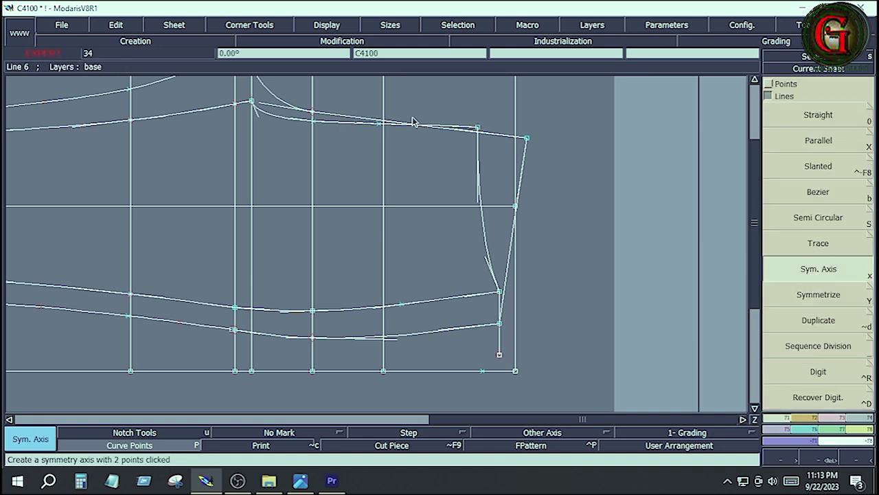
{"action": "left_click", "coordinate": [487, 134]}
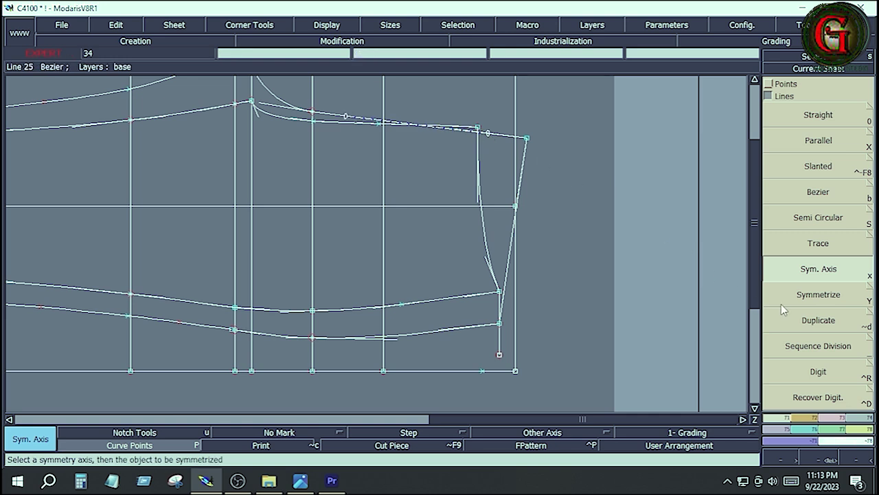
{"action": "left_click", "coordinate": [810, 296]}
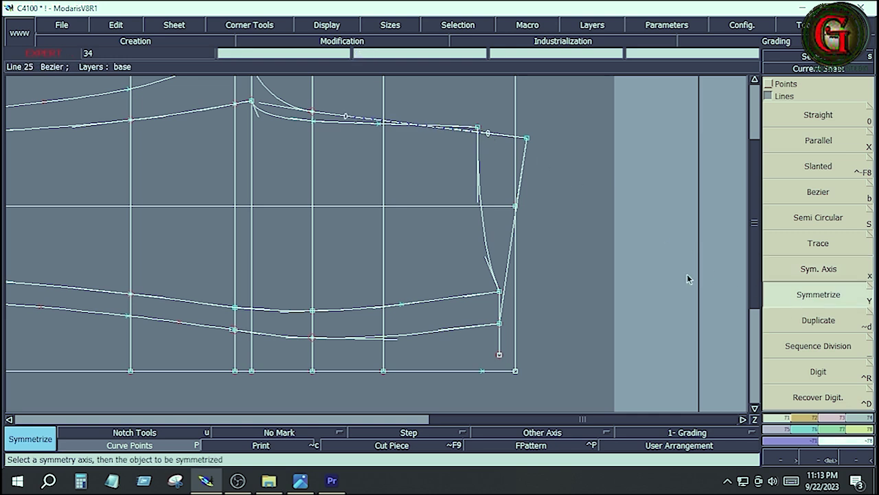
{"action": "left_click", "coordinate": [508, 265]}
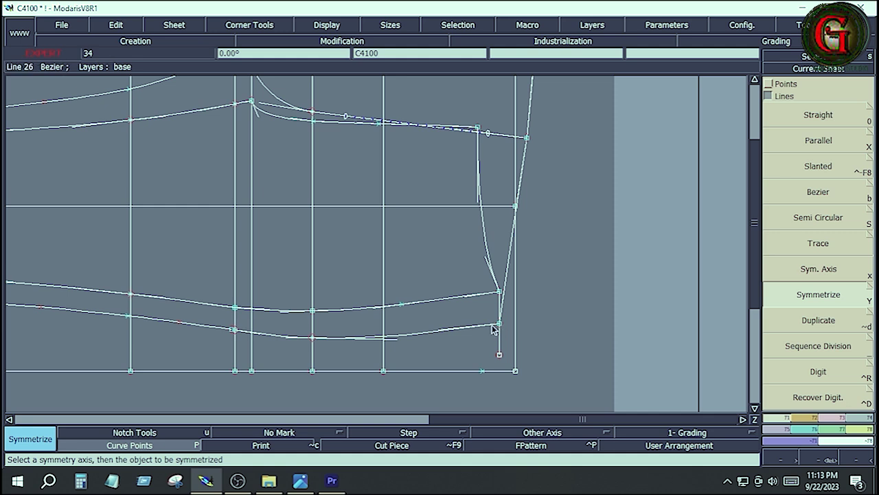
Reshape the waist end of the back side seam by moving it 0.25 inch outward.
{"action": "left_click", "coordinate": [839, 420]}
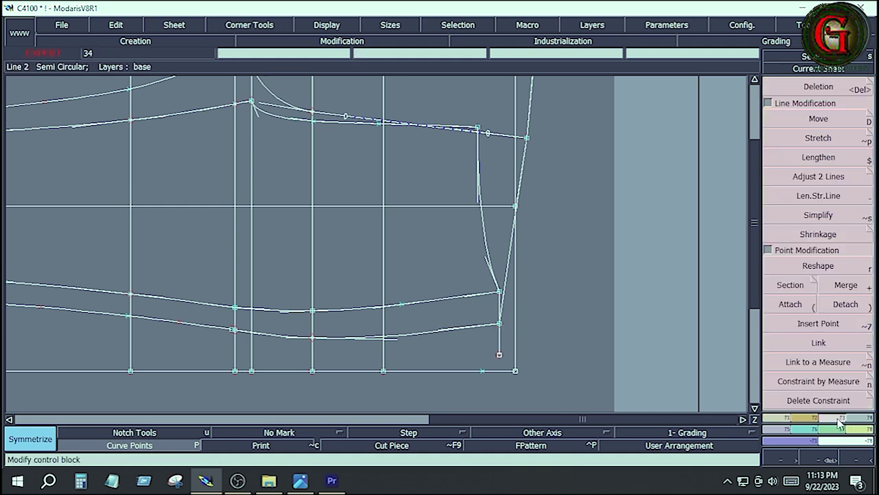
{"action": "left_click", "coordinate": [818, 267]}
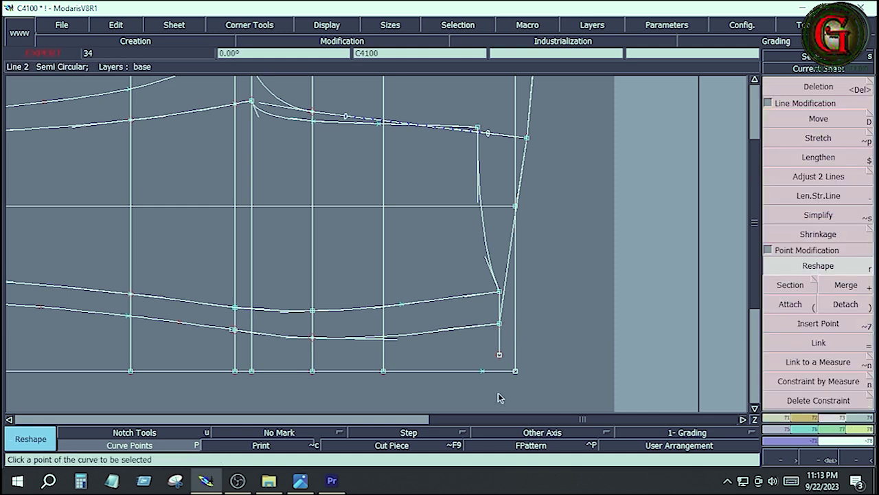
{"action": "left_click", "coordinate": [501, 330]}
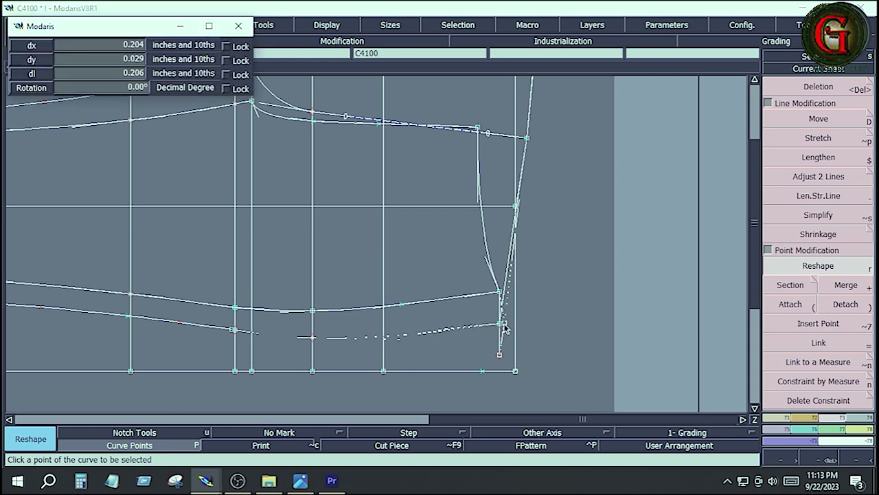
{"action": "key", "text": "Tab"}
{"action": "key", "text": "BackSpace"}
{"action": "type", "text": ".25"}
{"action": "key", "text": "Tab"}
{"action": "key", "text": "Return"}
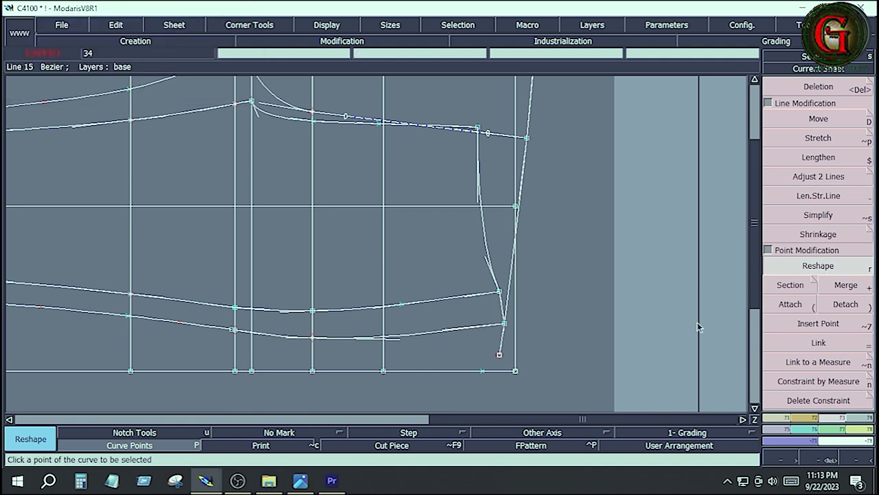
Smooth the upper ends of the back and front side seams by shaping their tangents near the waist.
{"action": "left_click", "coordinate": [454, 331]}
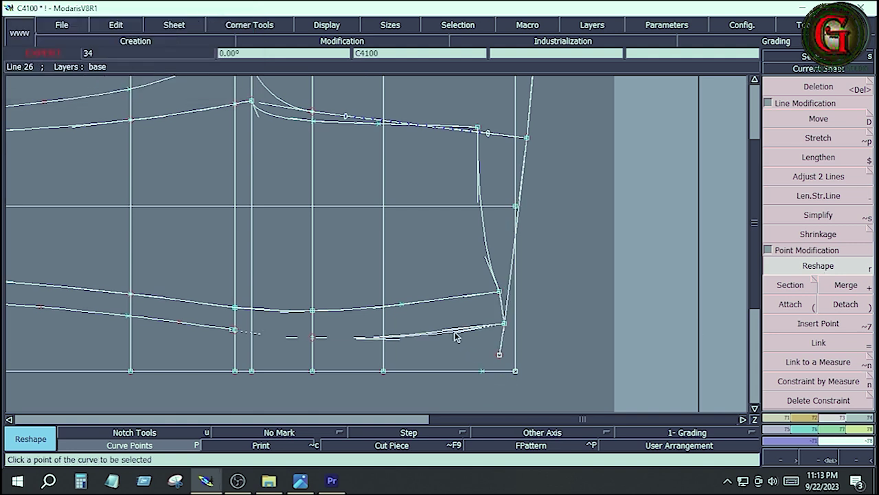
{"action": "key", "text": "shift+n"}
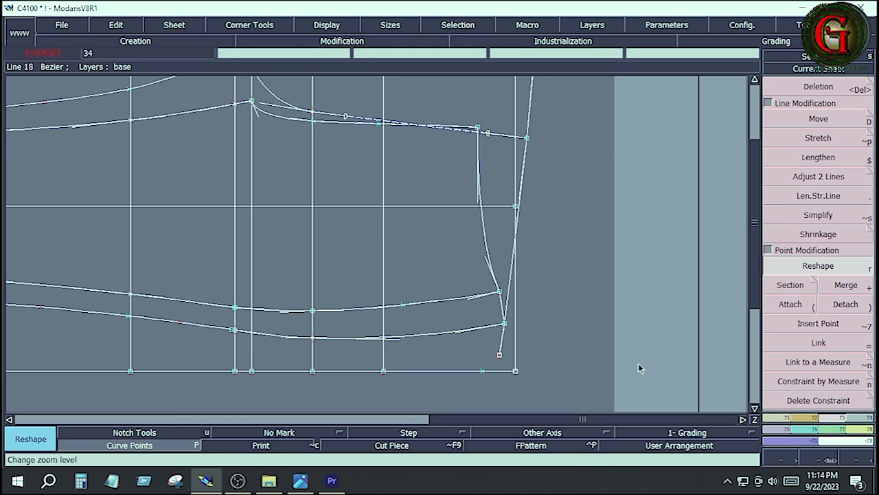
Delete the outdated mirrored waist line and symmetrize the adjusted back waist line across the back rise axis again.
{"action": "key", "text": "Home"}
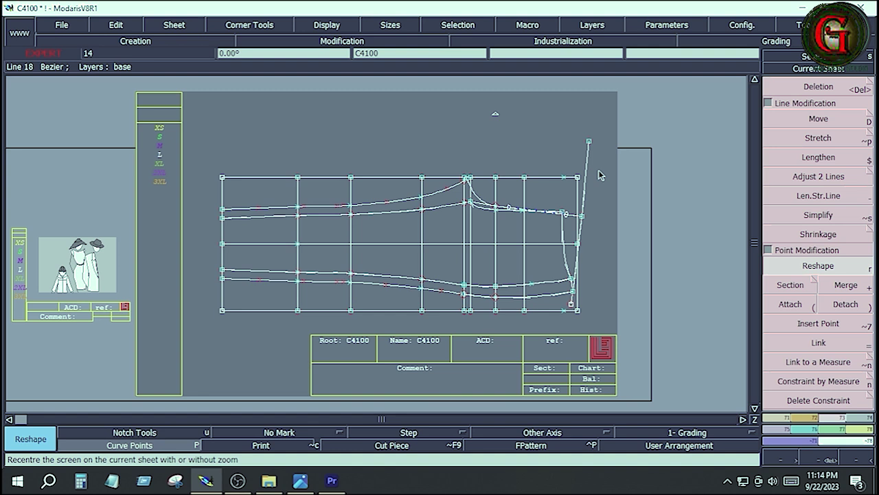
{"action": "key", "text": "Delete"}
{"action": "left_click", "coordinate": [585, 176]}
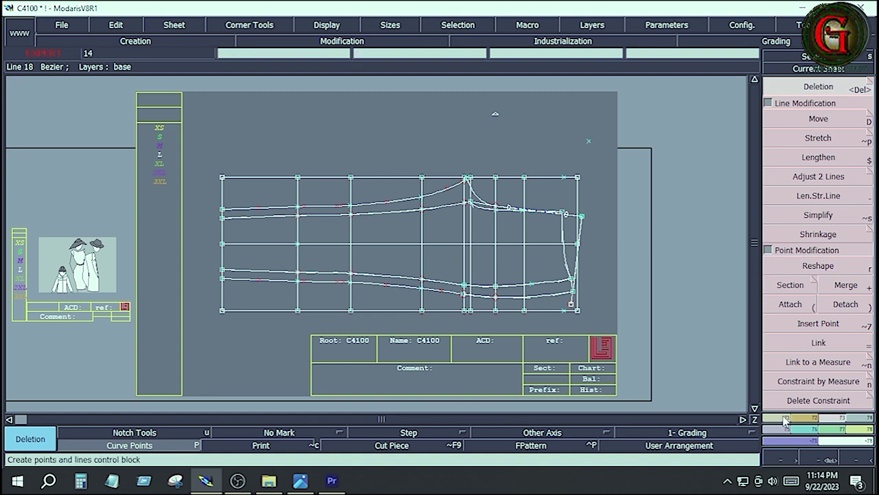
{"action": "key", "text": "F1"}
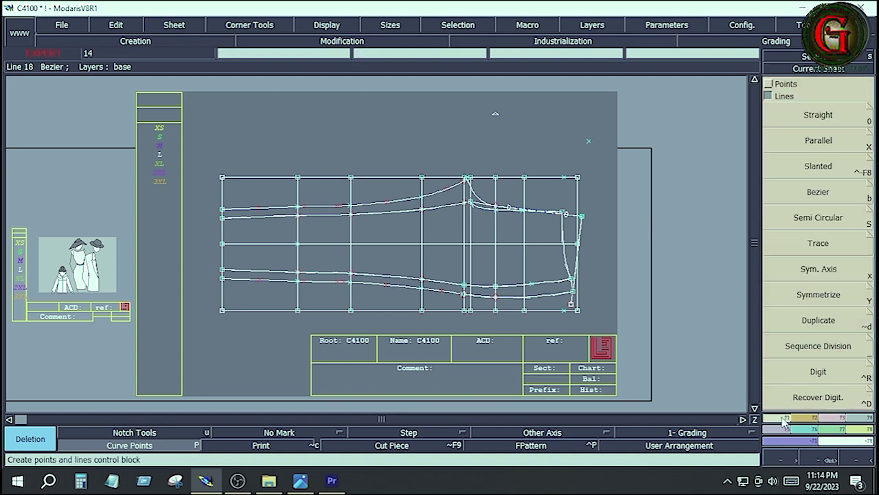
{"action": "left_click", "coordinate": [812, 298]}
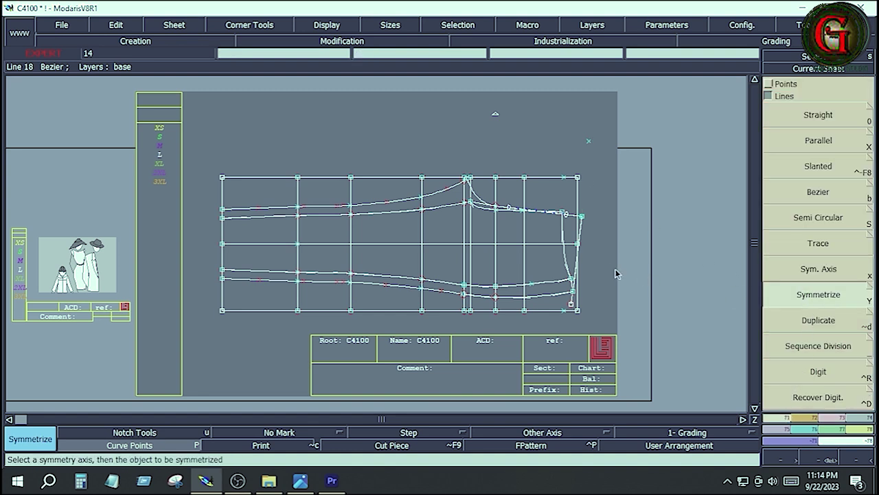
{"action": "left_click", "coordinate": [582, 231]}
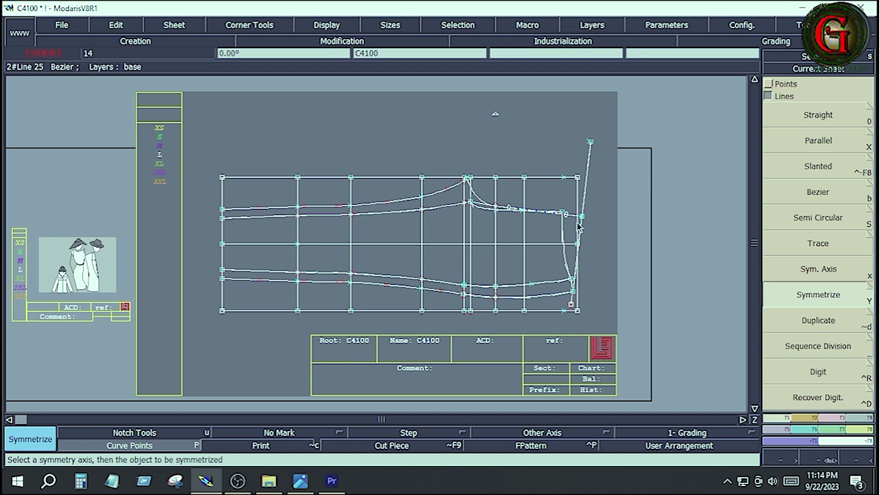
Delete the mirrored back waist line, and erase the symmetry axis and the leftover segment beyond the side seam's waist end.
{"action": "key", "text": "z"}
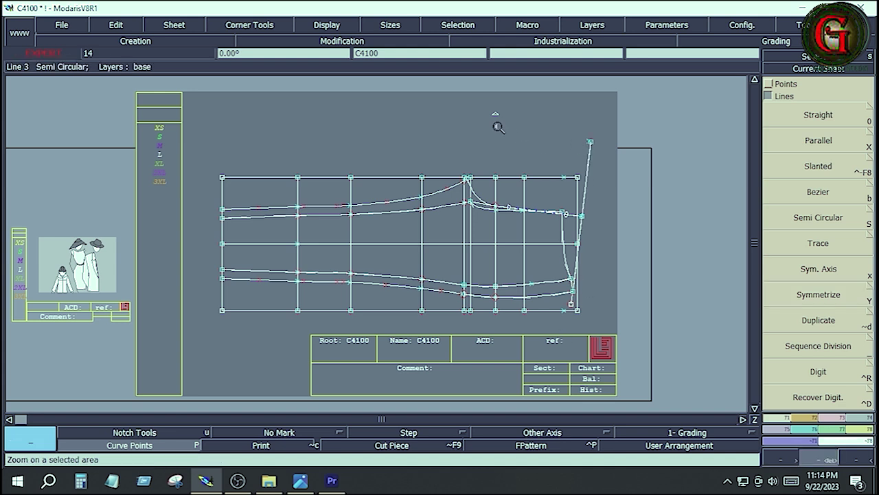
{"action": "left_click_drag", "start_coordinate": [497, 125], "coordinate": [613, 314]}
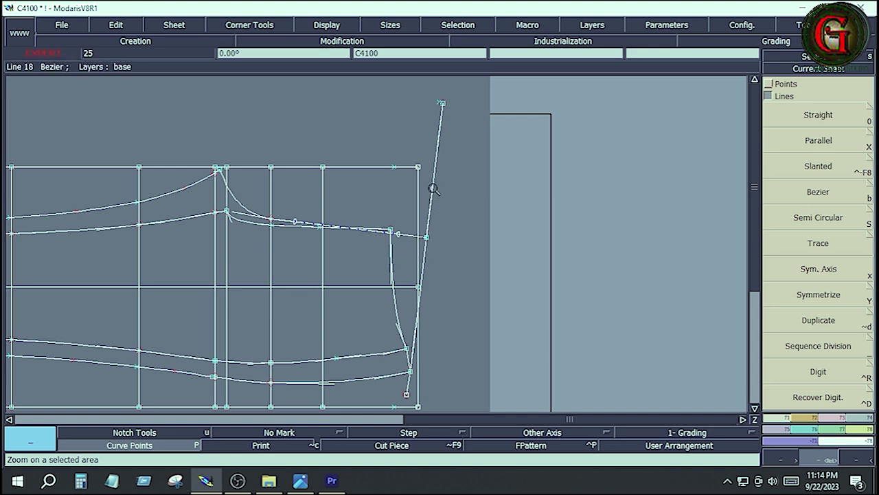
{"action": "key", "text": "Delete"}
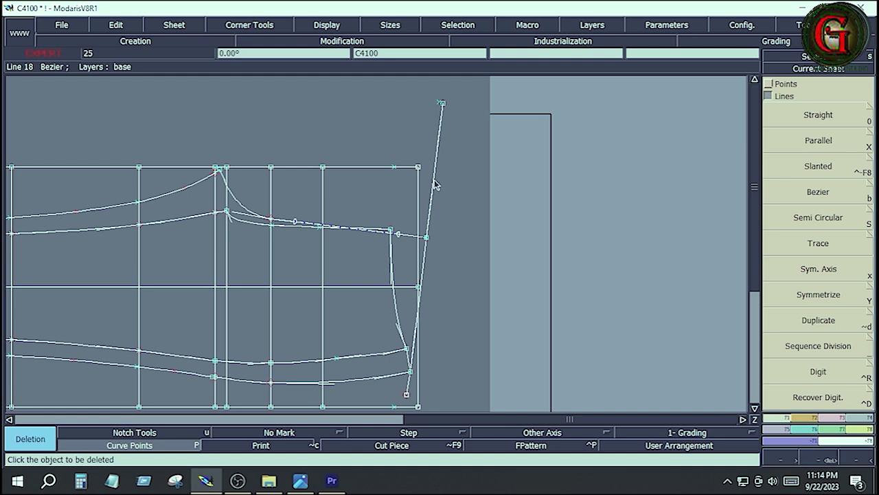
{"action": "left_click", "coordinate": [433, 180]}
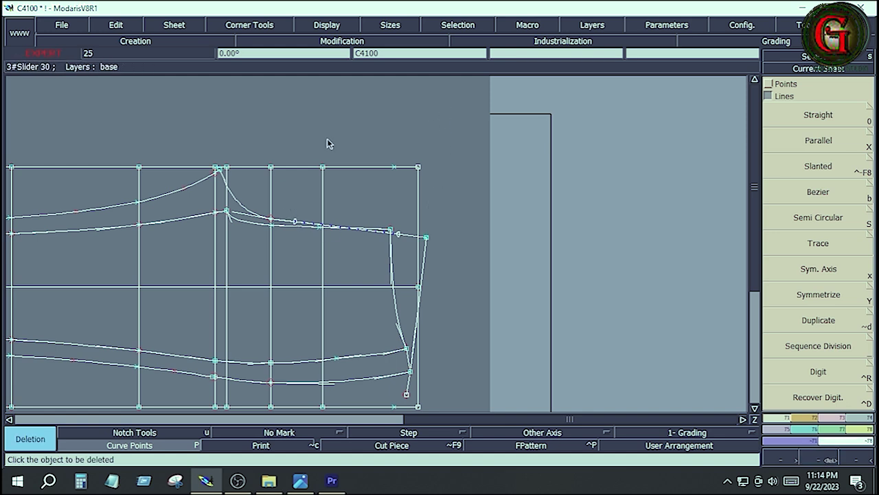
{"action": "left_click", "coordinate": [594, 24]}
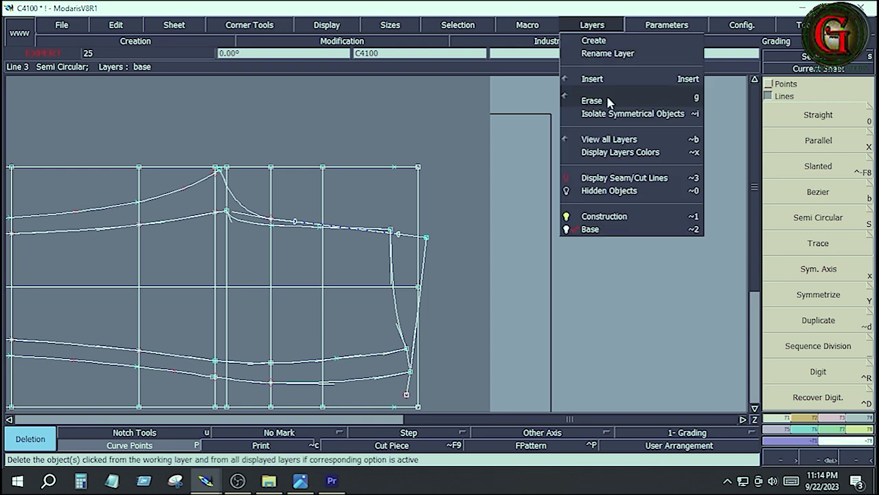
{"action": "left_click", "coordinate": [596, 105]}
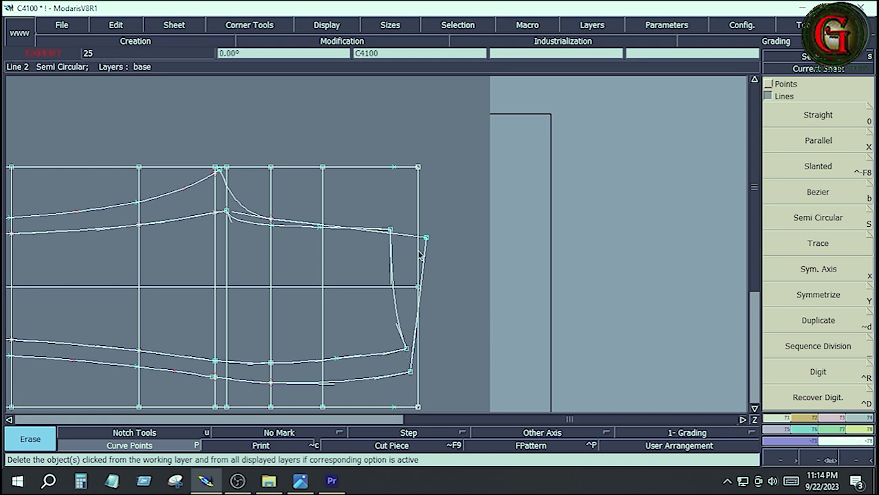
Save the C4100 model in its save directory, continuing past the validation file anomalies.
{"action": "left_click", "coordinate": [63, 24]}
{"action": "left_click", "coordinate": [68, 78]}
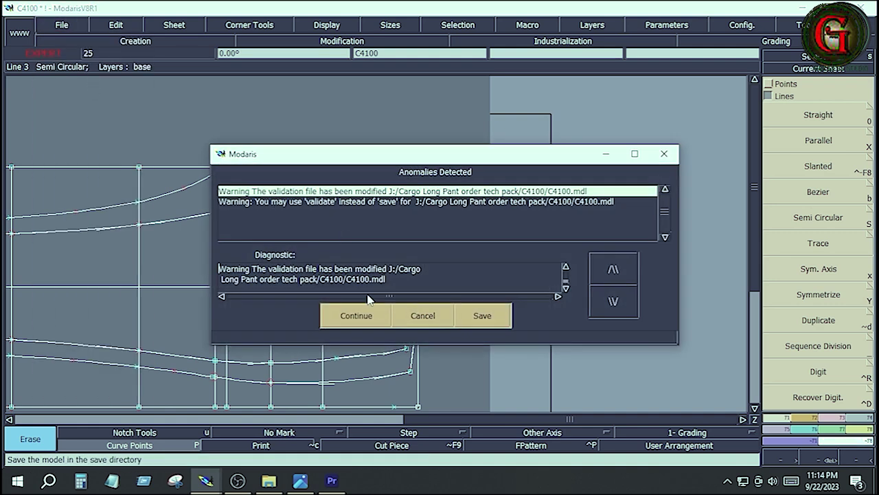
{"action": "left_click", "coordinate": [369, 317]}
{"action": "key", "text": "Home"}
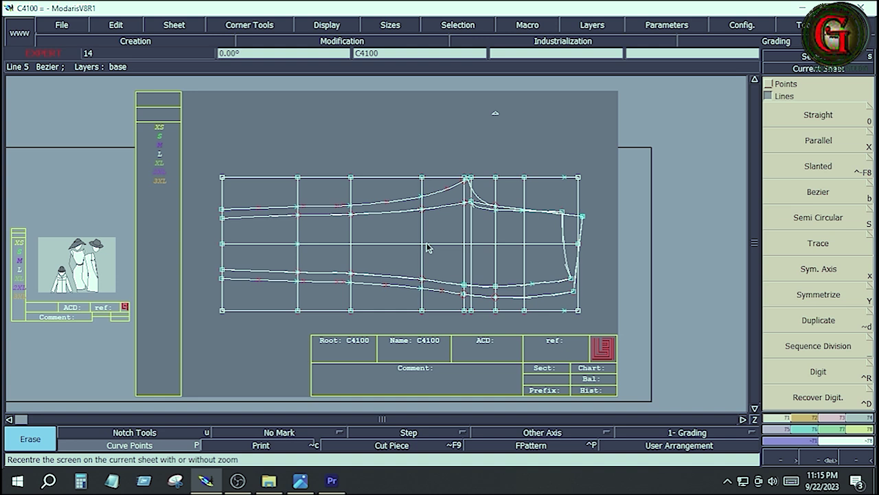
Examine the C4100 measurement sheet and the body measurement-point drawing in the image viewer for the pant's dimensions.
{"action": "left_click", "coordinate": [309, 485]}
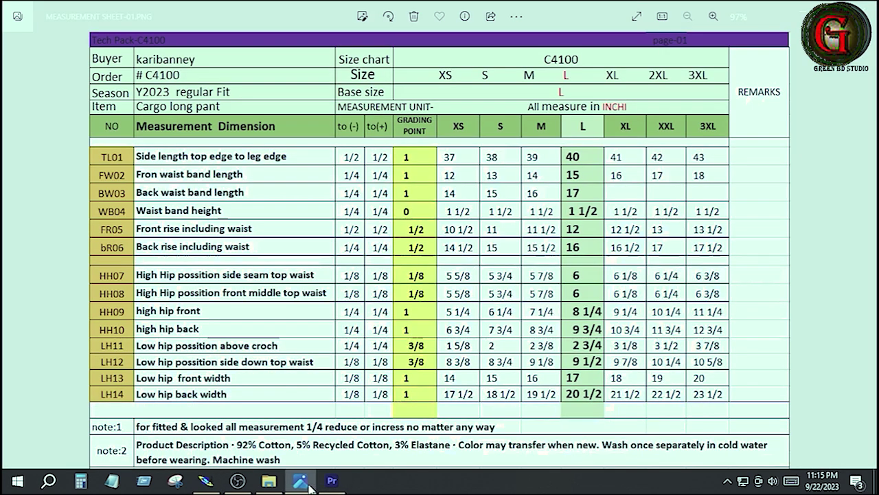
{"action": "left_click", "coordinate": [14, 251]}
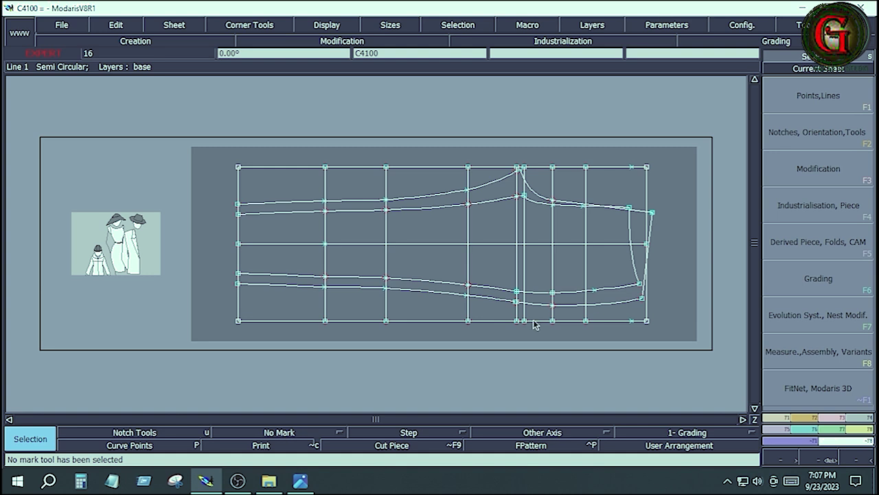
{"action": "left_click", "coordinate": [300, 480]}
{"action": "scroll", "coordinate": [537, 198], "scroll_direction": "up", "scroll_amount": 1}
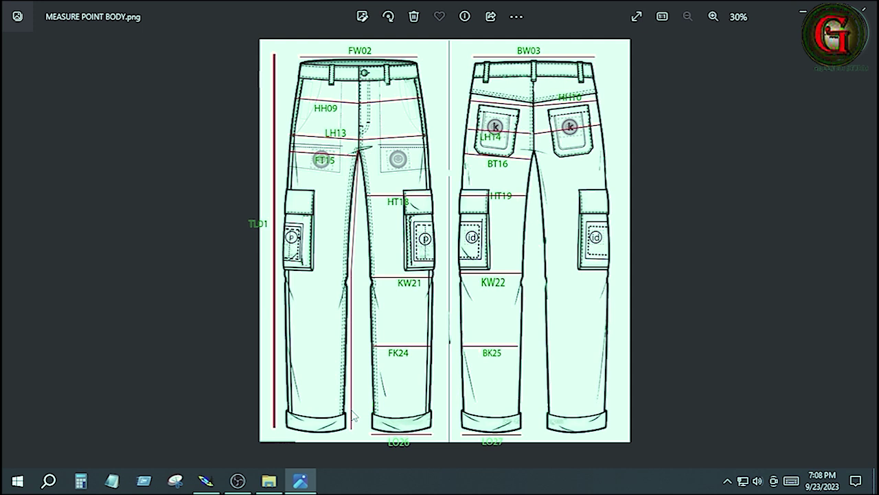
{"action": "key", "text": "alt+Tab"}
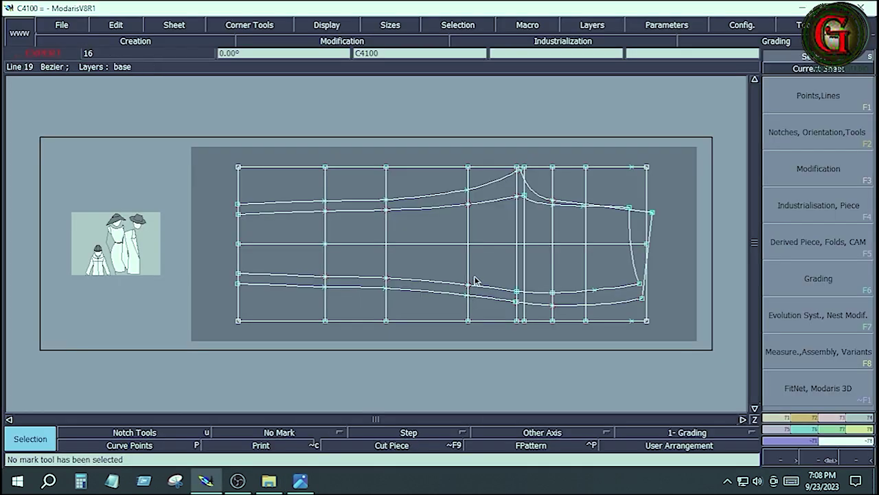
{"action": "left_click", "coordinate": [300, 481]}
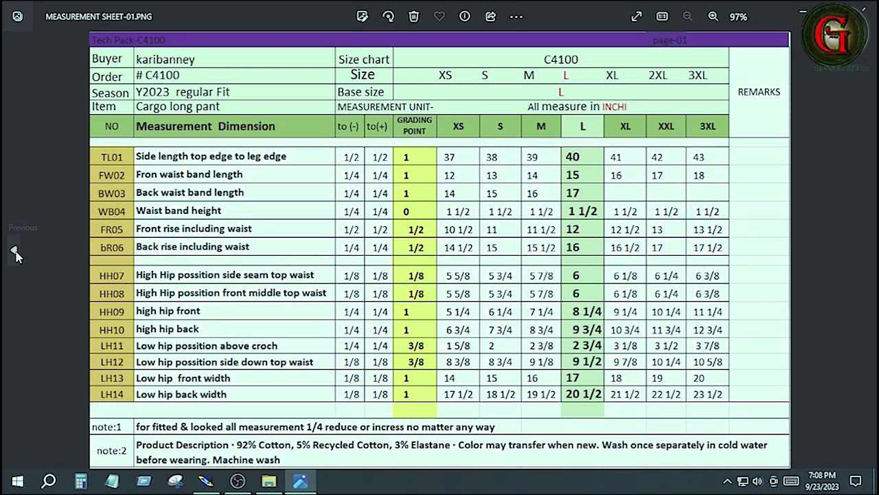
{"action": "left_click", "coordinate": [13, 250]}
{"action": "left_click", "coordinate": [13, 251]}
{"action": "left_click", "coordinate": [13, 252]}
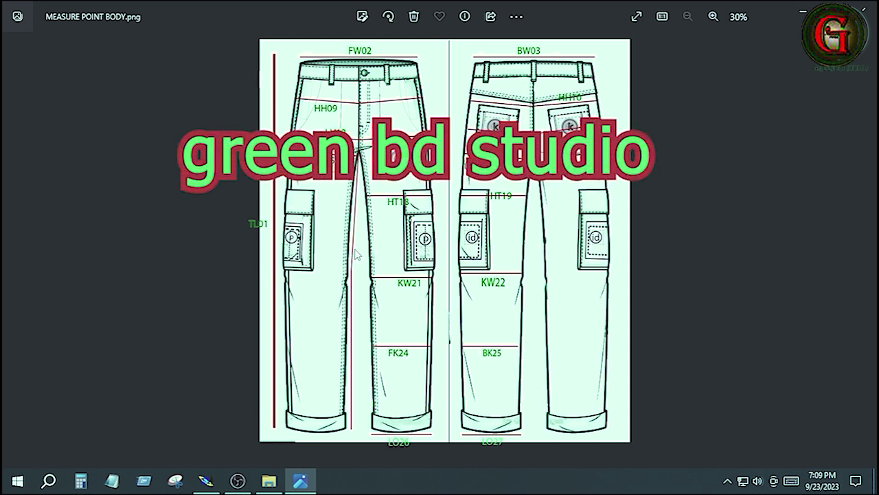
{"action": "key", "text": "alt+Tab"}
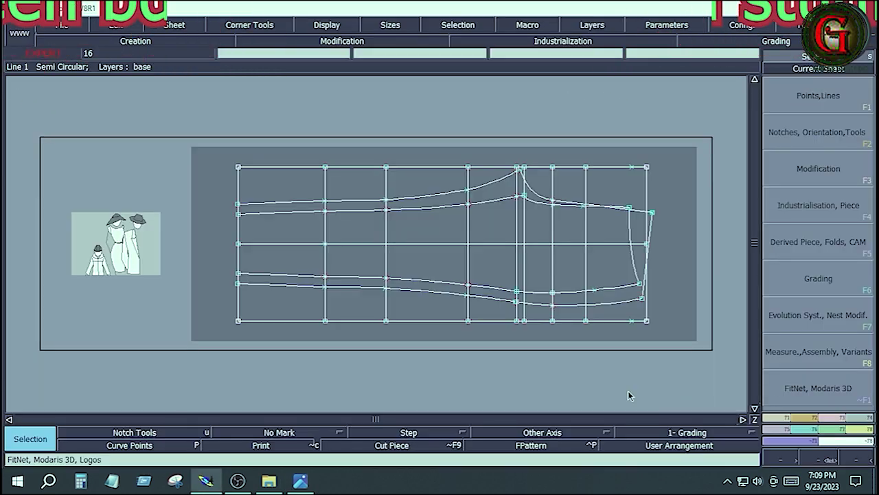
Copy the C4100 sheet's geometry onto two new sheets and arrange all sheets on the desk.
{"action": "key", "text": "ctrl+c"}
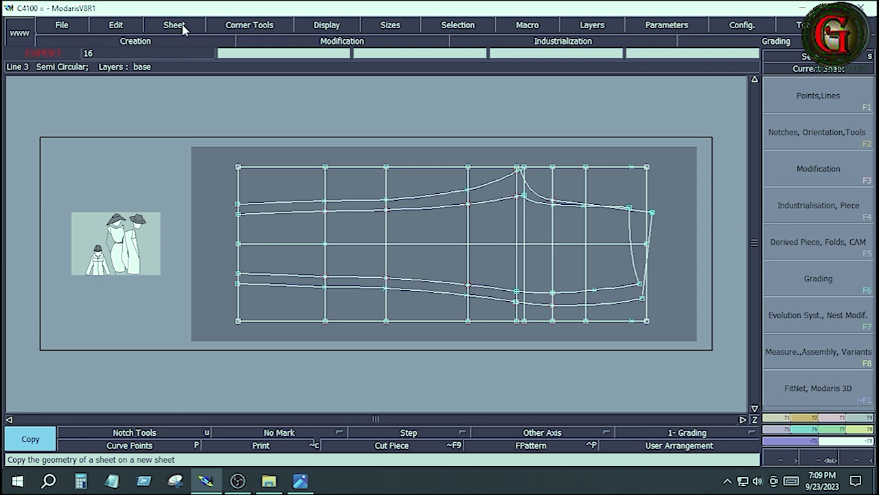
{"action": "left_click", "coordinate": [182, 27]}
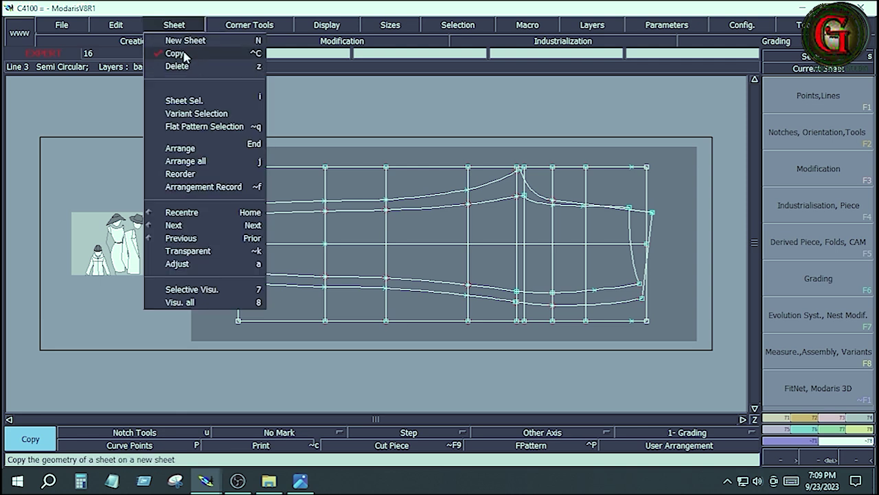
{"action": "left_click", "coordinate": [496, 109]}
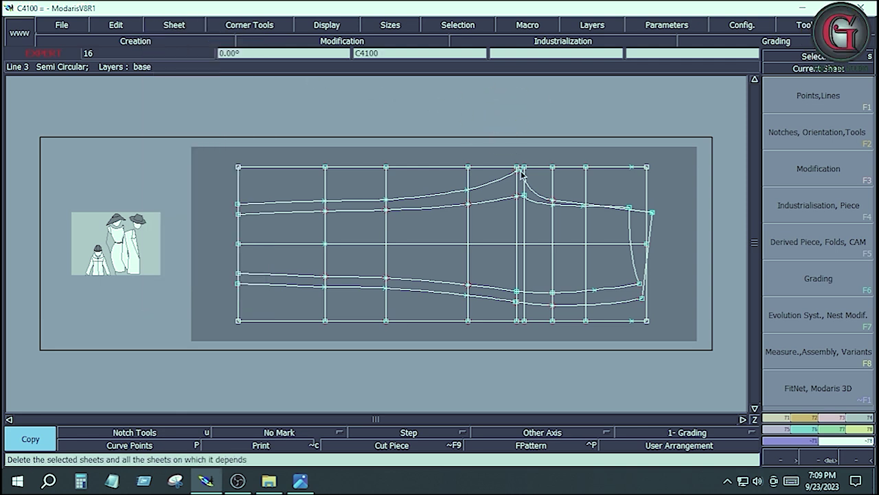
{"action": "left_click", "coordinate": [522, 217]}
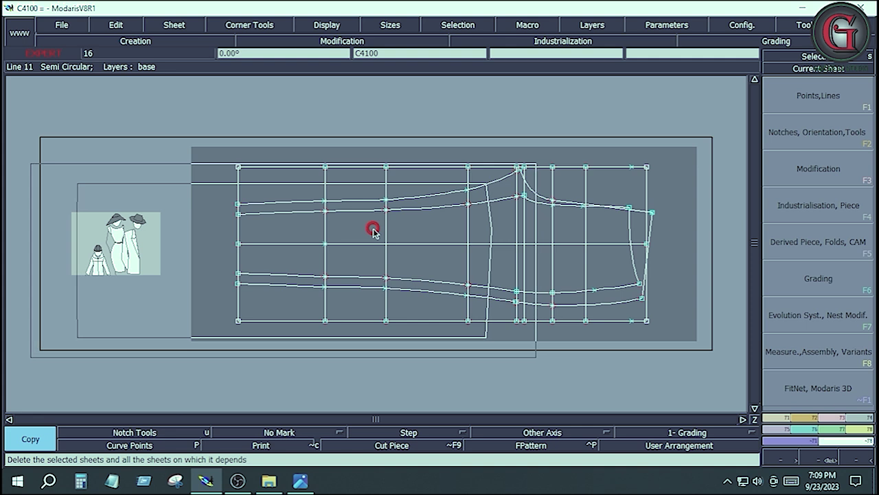
{"action": "left_click", "coordinate": [400, 232]}
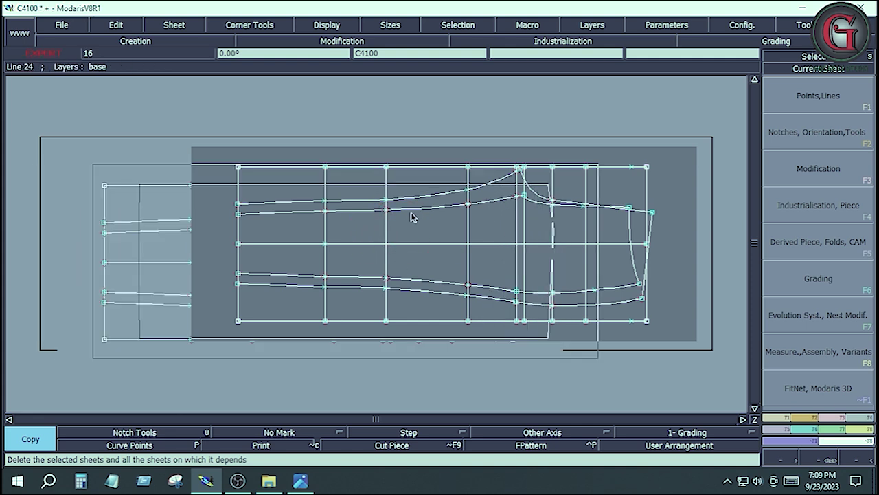
{"action": "left_click", "coordinate": [338, 219]}
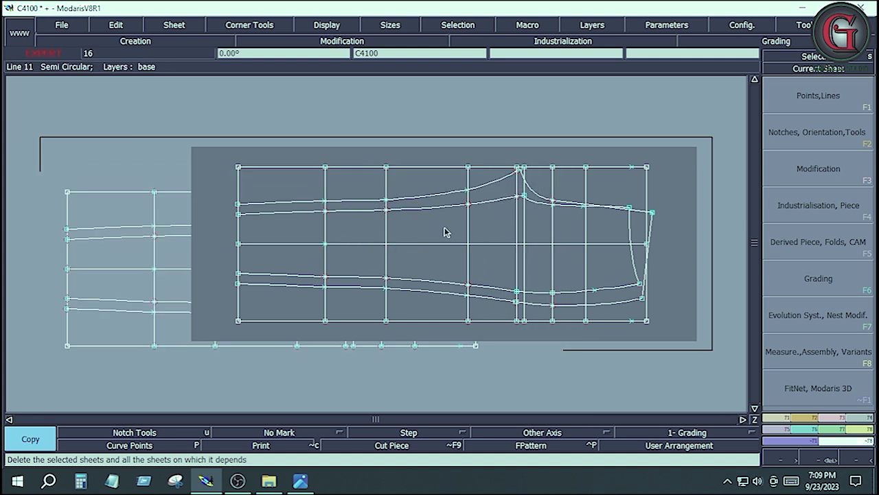
{"action": "key", "text": "j"}
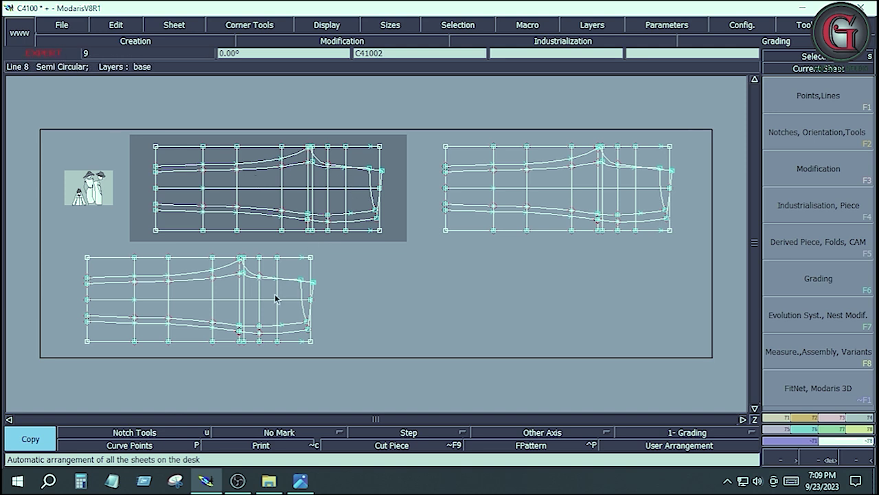
On the front panel copy, use Adjust 2 Lines to trim the low hip and crotch lines at the side seam.
{"action": "key", "text": "Scroll_Lock"}
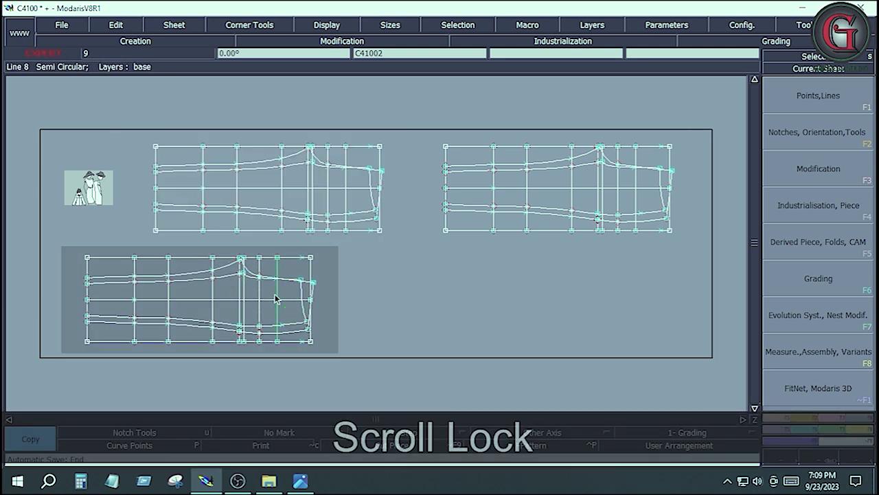
{"action": "key", "text": "Home"}
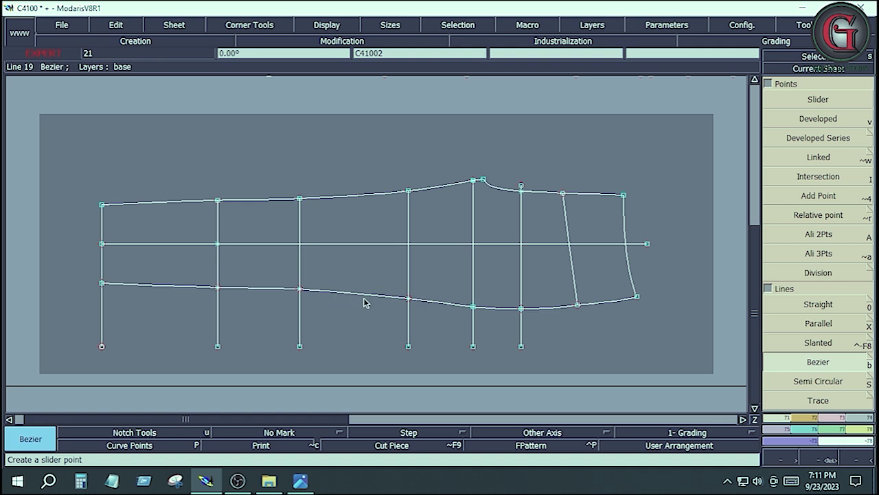
{"action": "left_click", "coordinate": [831, 417]}
{"action": "left_click", "coordinate": [817, 177]}
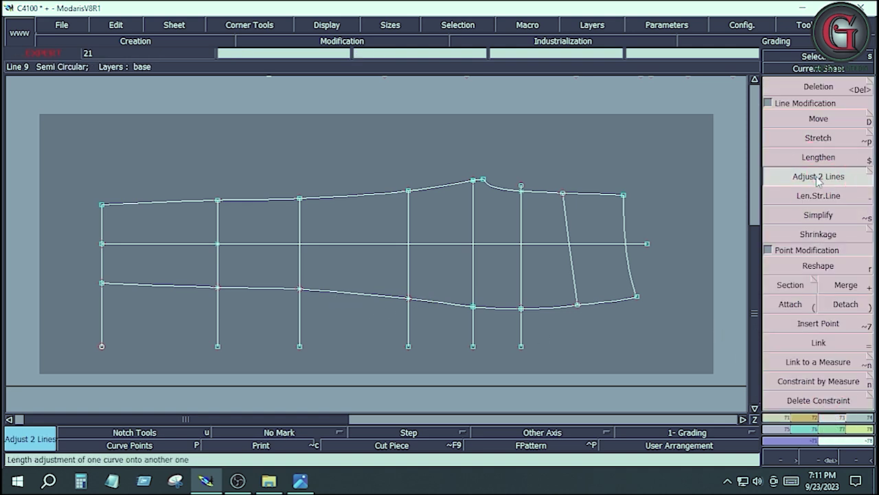
{"action": "left_click", "coordinate": [521, 278]}
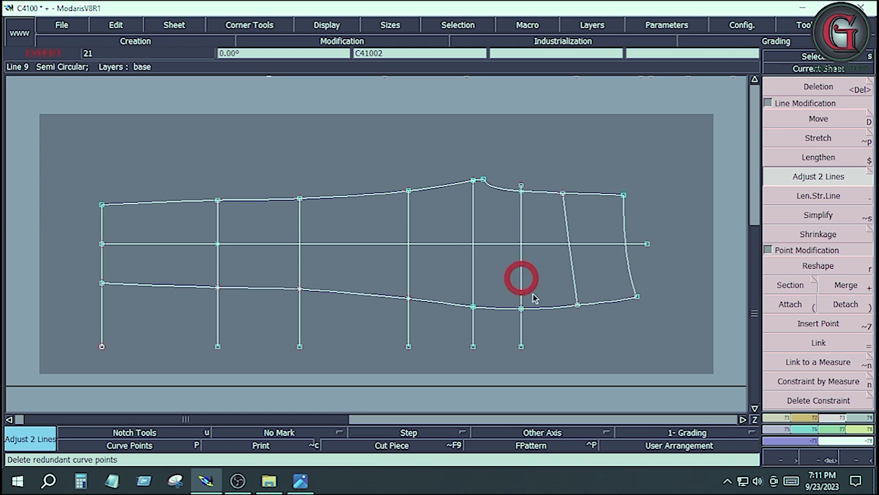
{"action": "left_click", "coordinate": [537, 309]}
{"action": "left_click", "coordinate": [473, 275]}
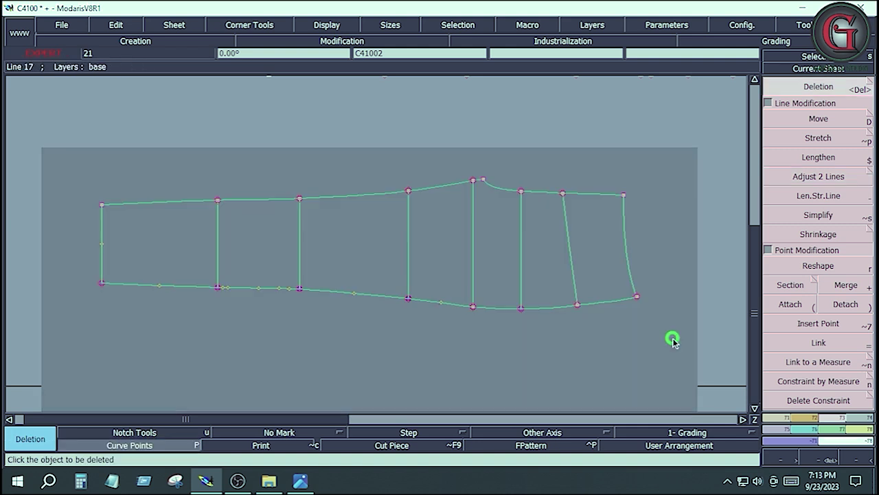
Arrange all sheets on the desk and delete the leftover point on the back panel's lower leg line.
{"action": "left_click", "coordinate": [672, 340]}
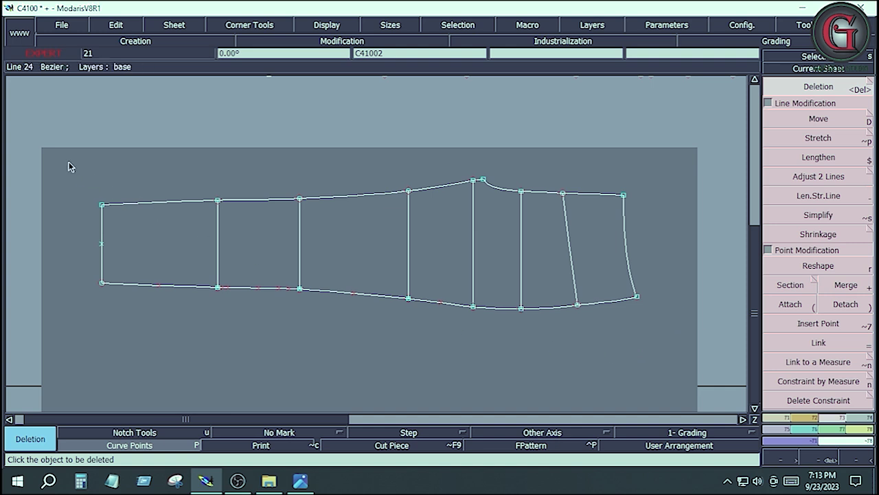
{"action": "left_click_drag", "start_coordinate": [69, 161], "coordinate": [660, 355]}
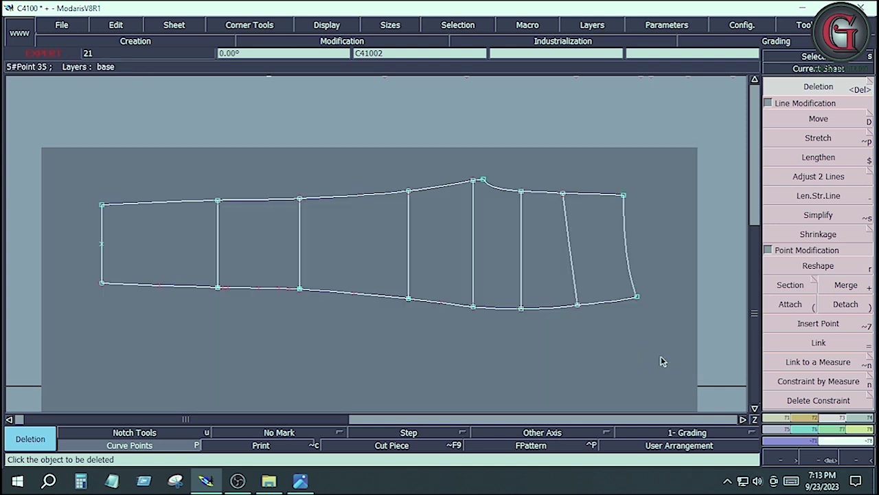
{"action": "left_click", "coordinate": [300, 426]}
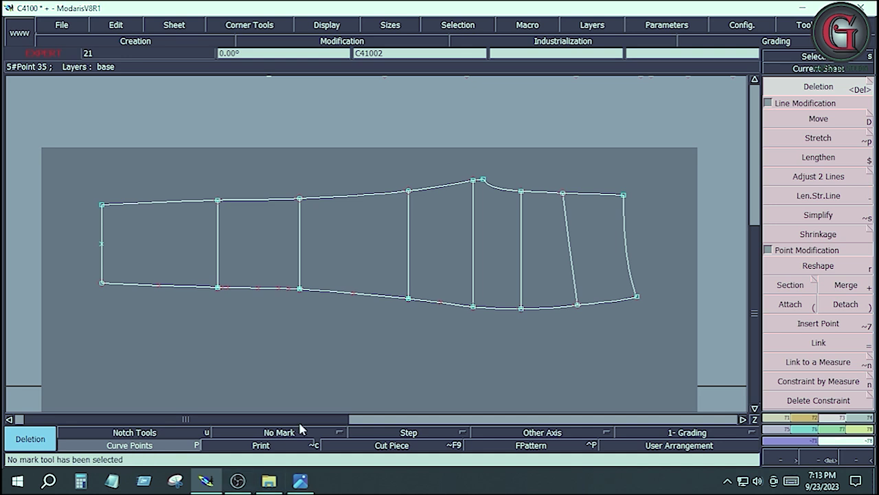
{"action": "key", "text": "j"}
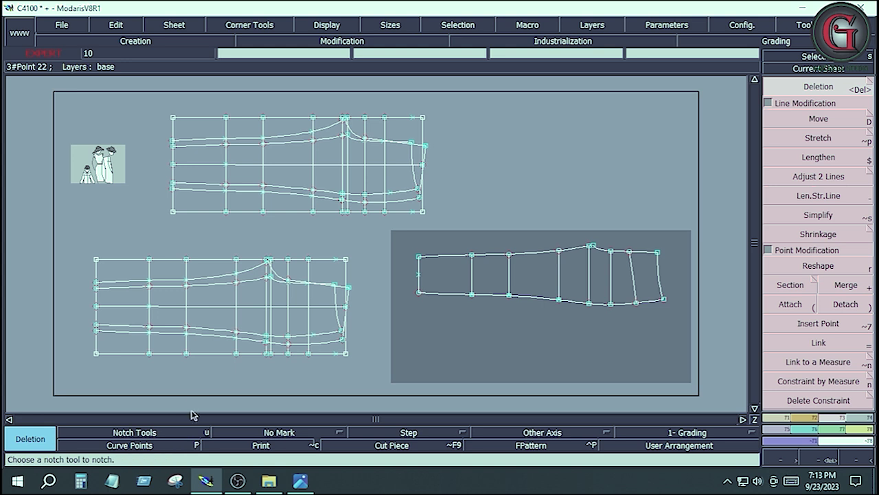
{"action": "key", "text": "j"}
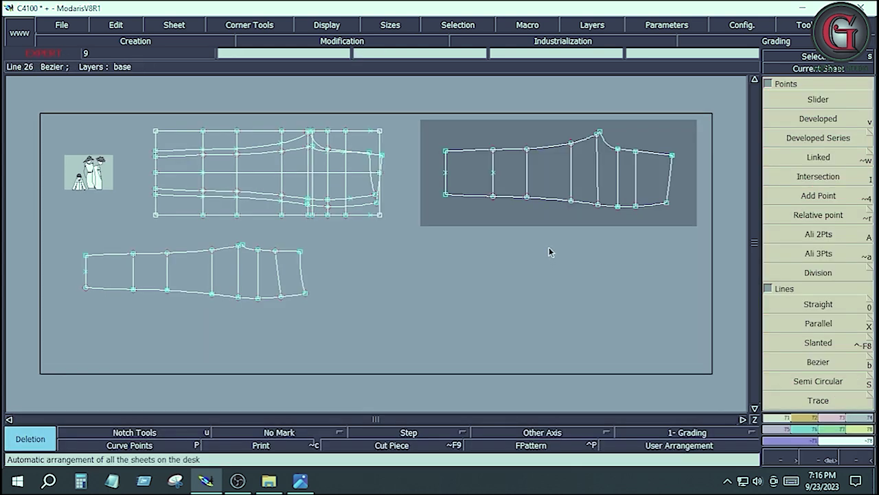
{"action": "left_click", "coordinate": [493, 174]}
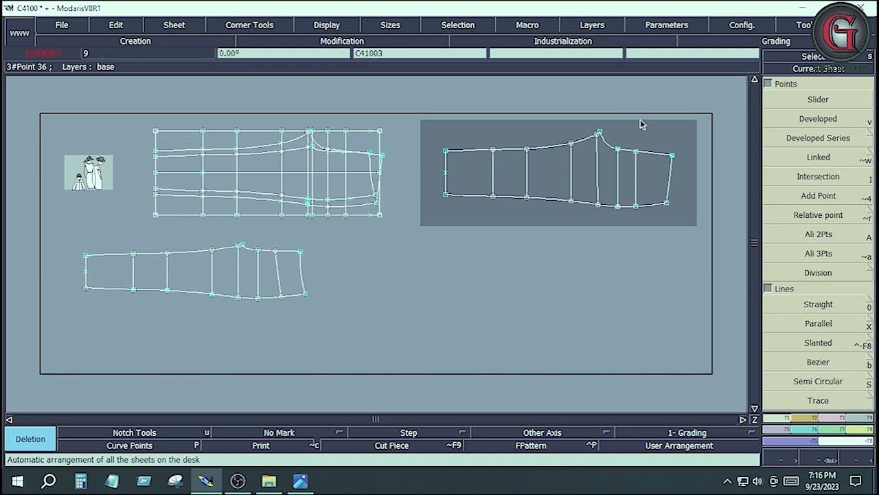
Consult the pant's measurement-point drawing in the image viewer and centre the view on the front panel sheet in Modaris.
{"action": "key", "text": "alt+Tab"}
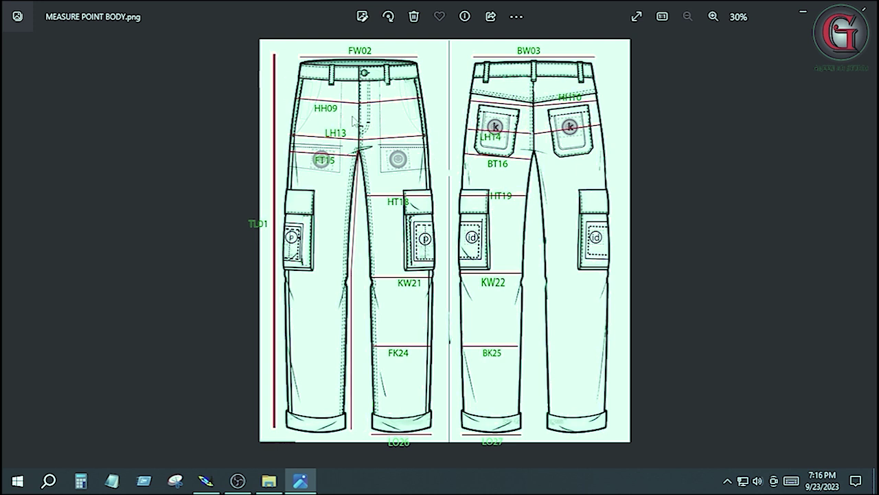
{"action": "left_click", "coordinate": [206, 480]}
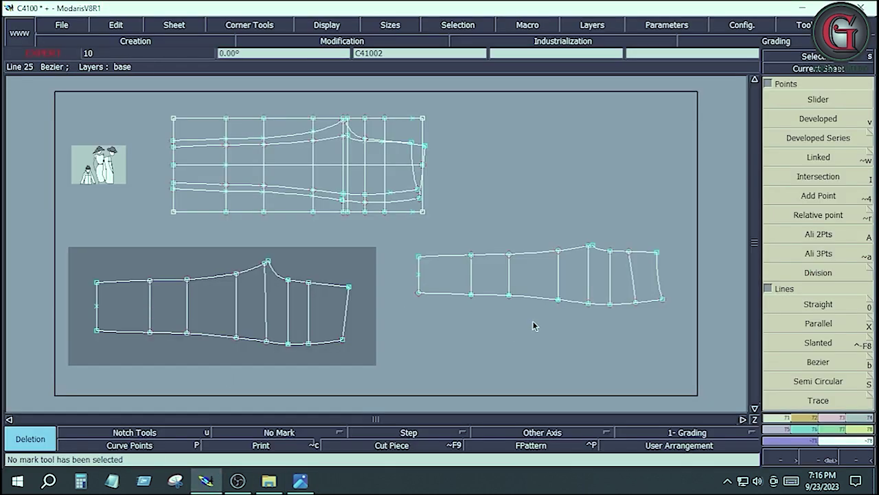
{"action": "left_click", "coordinate": [545, 293]}
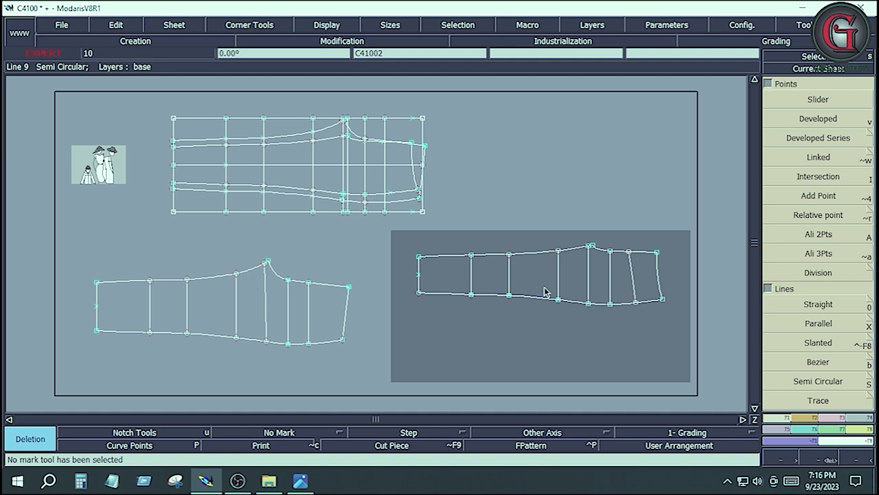
{"action": "key", "text": "Home"}
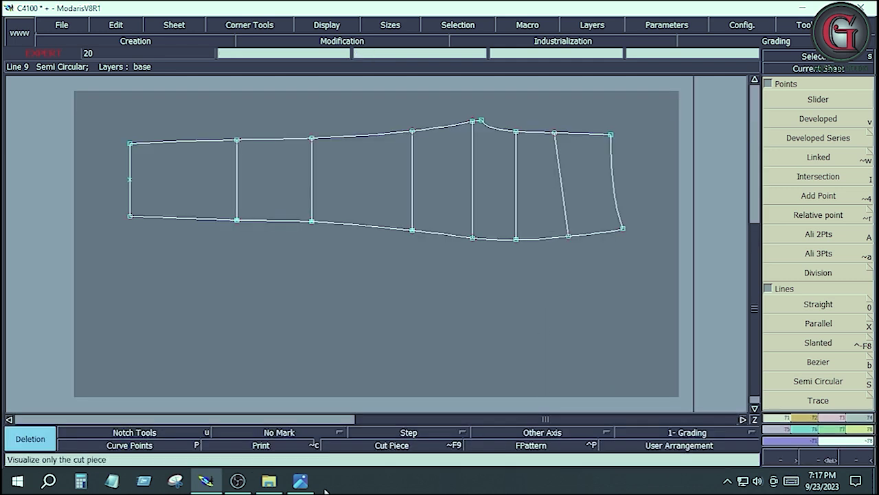
{"action": "left_click", "coordinate": [303, 481]}
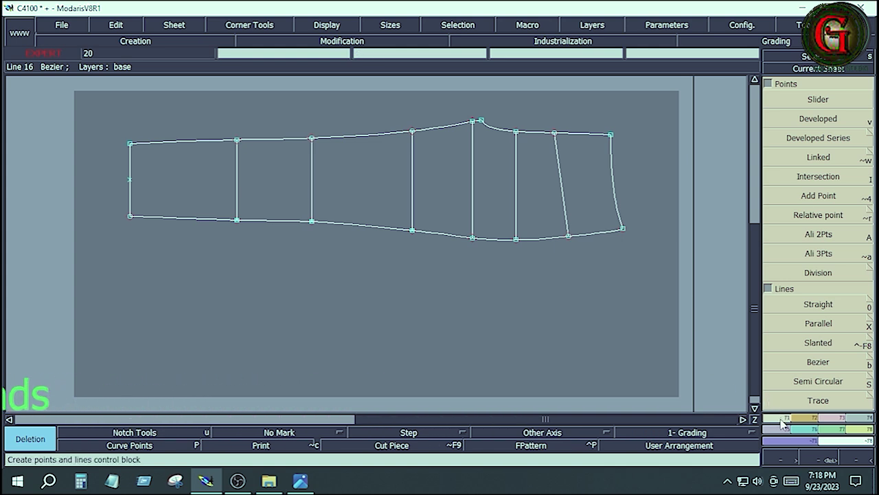
Add a developed point on the front panel's side seam at a curve length of -6.5 inches from the waist end.
{"action": "left_click", "coordinate": [814, 118]}
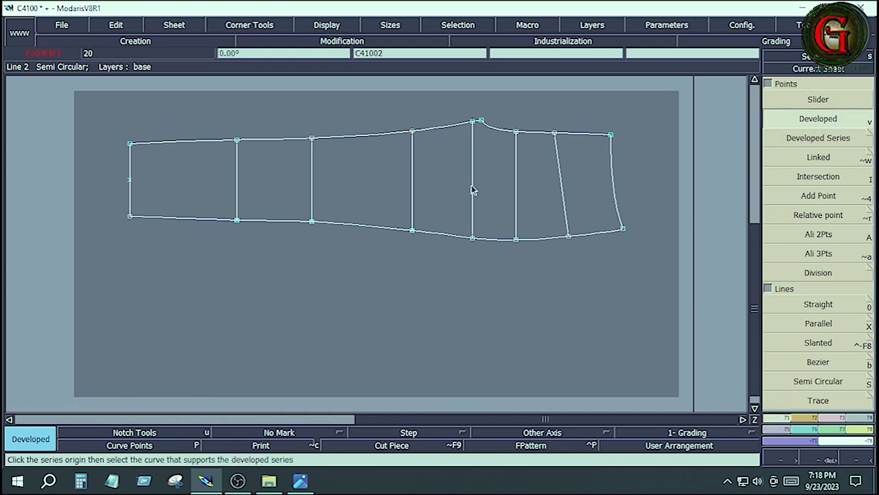
{"action": "left_click", "coordinate": [624, 232]}
{"action": "key", "text": "space"}
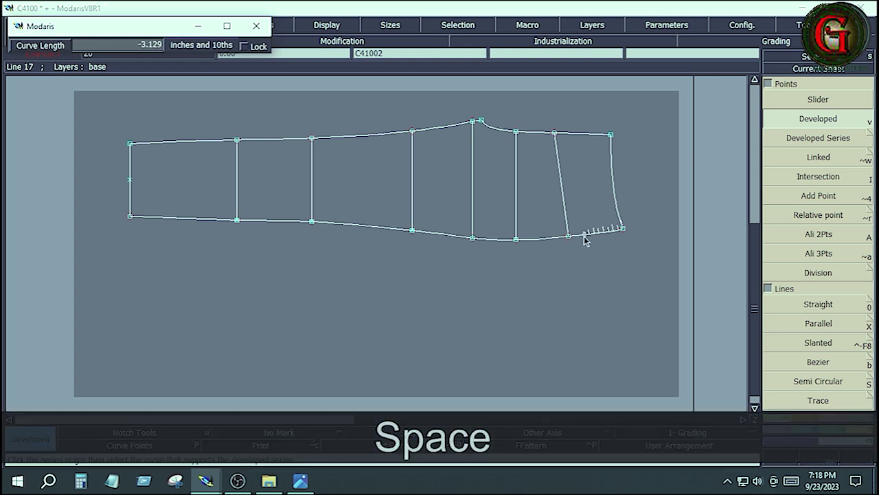
{"action": "key", "text": "Down"}
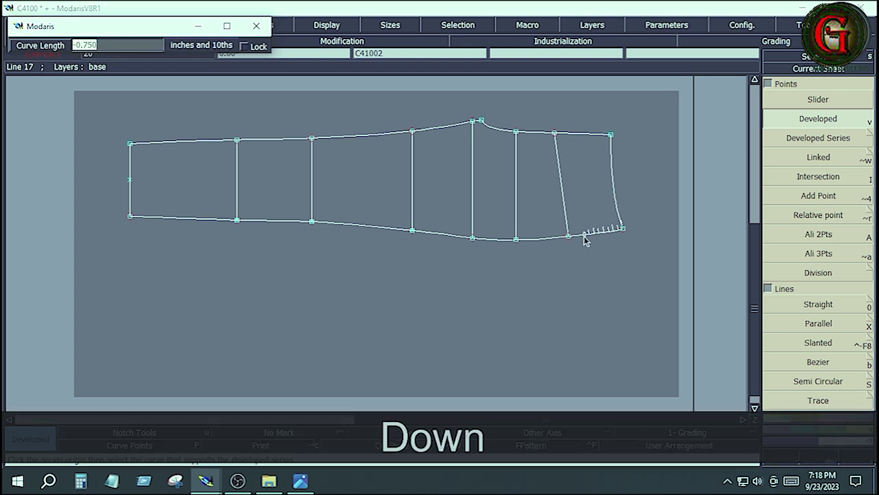
{"action": "type", "text": "-6.5"}
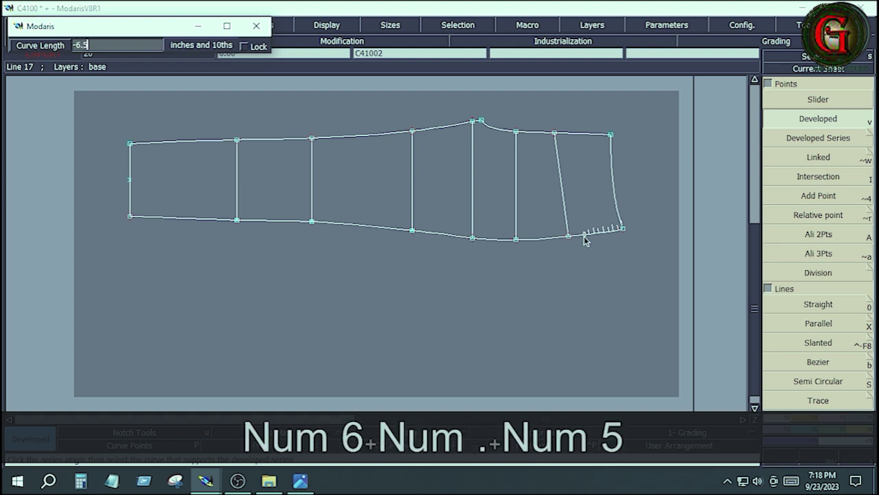
{"action": "key", "text": "Return"}
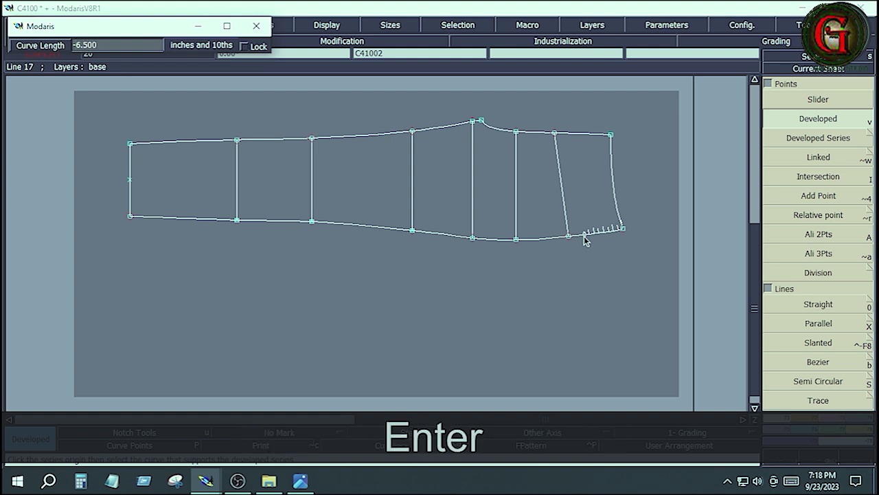
Add a developed point on the front panel's waist curve at a curve length of -1.75 inches from the side seam end.
{"action": "left_click", "coordinate": [622, 229]}
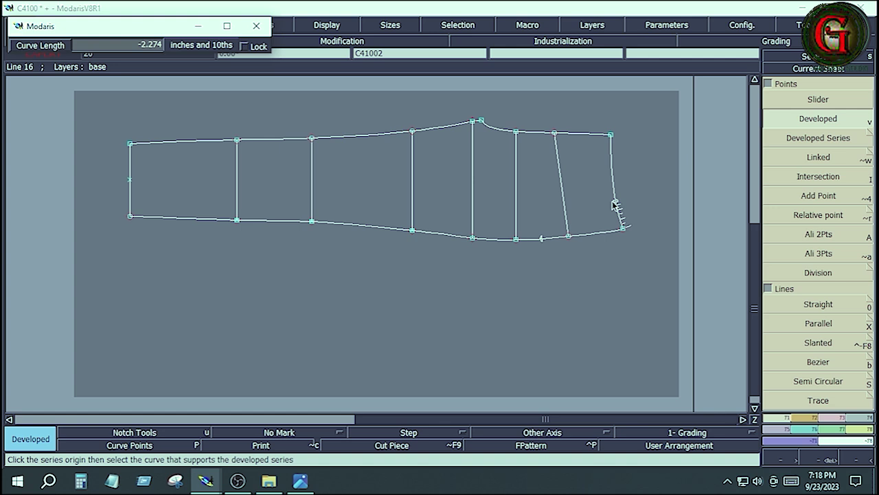
{"action": "key", "text": "Down"}
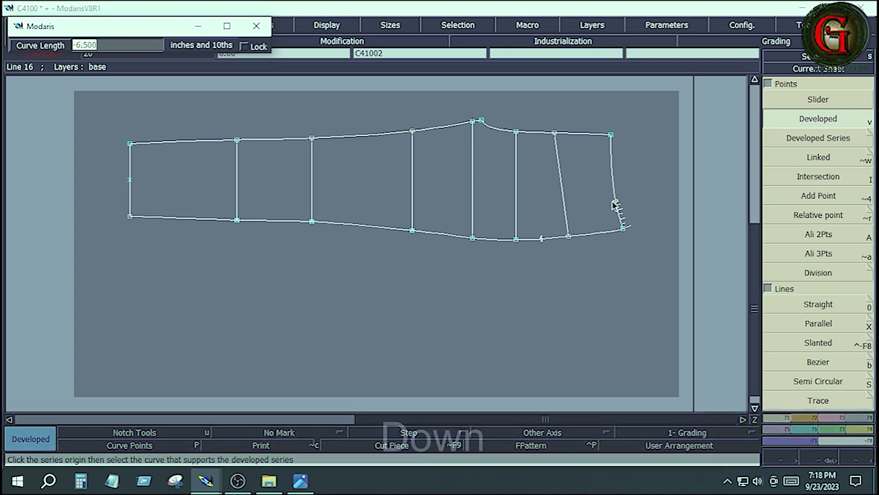
{"action": "type", "text": "-"}
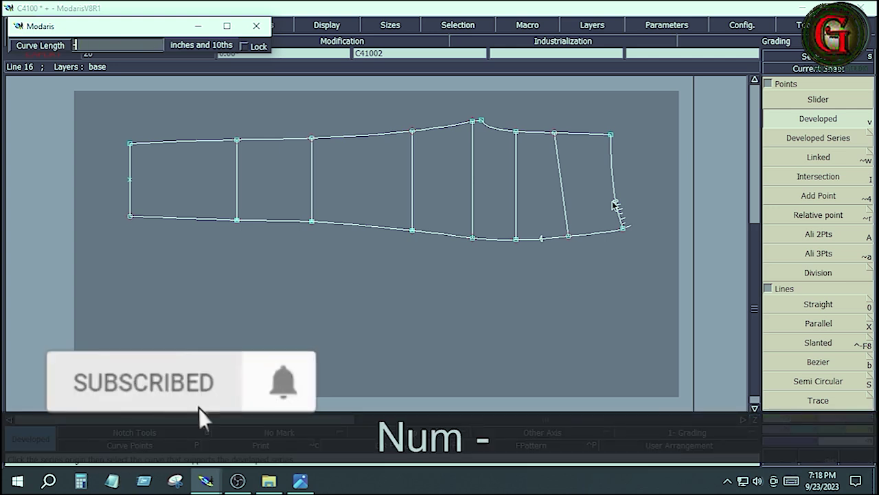
{"action": "type", "text": "1.75"}
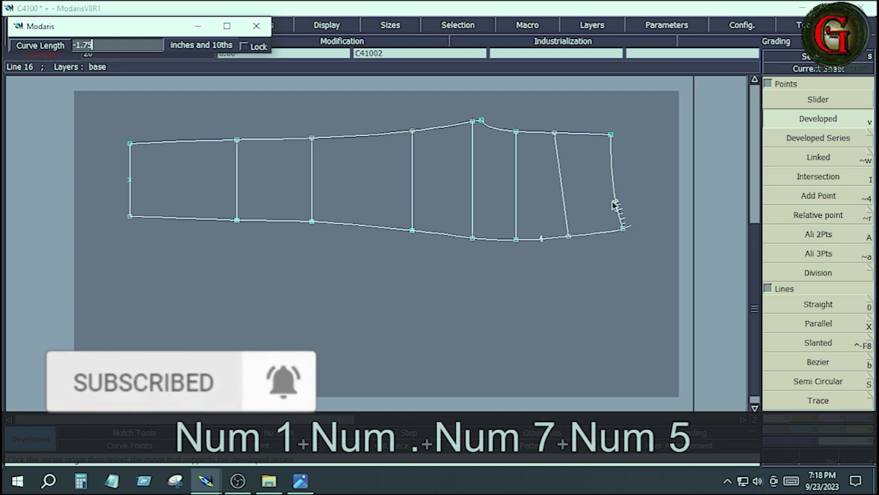
{"action": "key", "text": "Return"}
{"action": "left_click", "coordinate": [601, 247]}
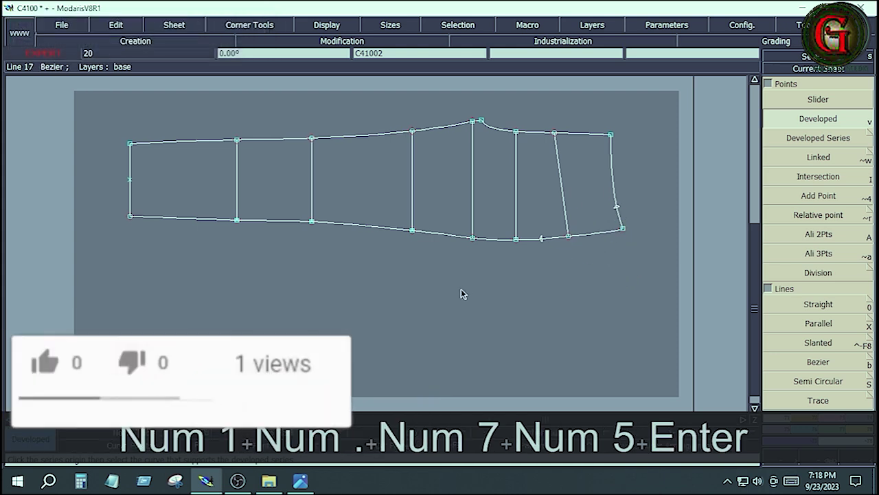
Insert the developed pocket points on the front panel's waist and side seam into their curves.
{"action": "left_click", "coordinate": [832, 418]}
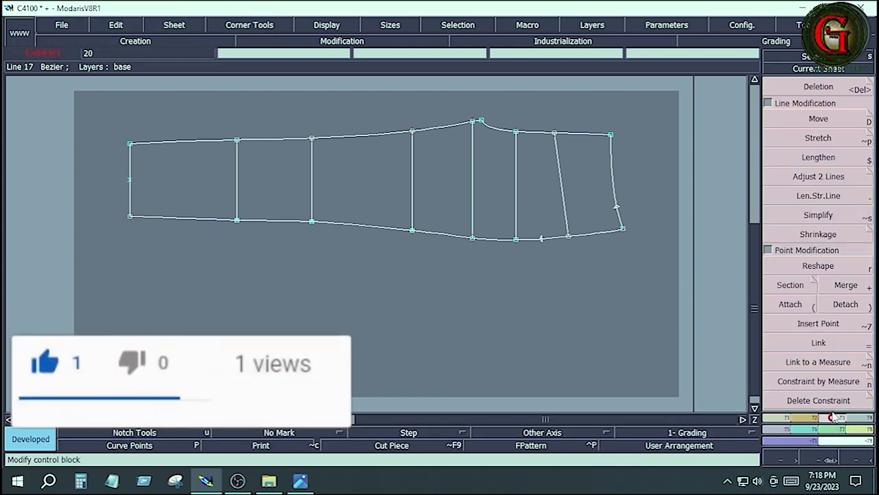
{"action": "left_click", "coordinate": [821, 324]}
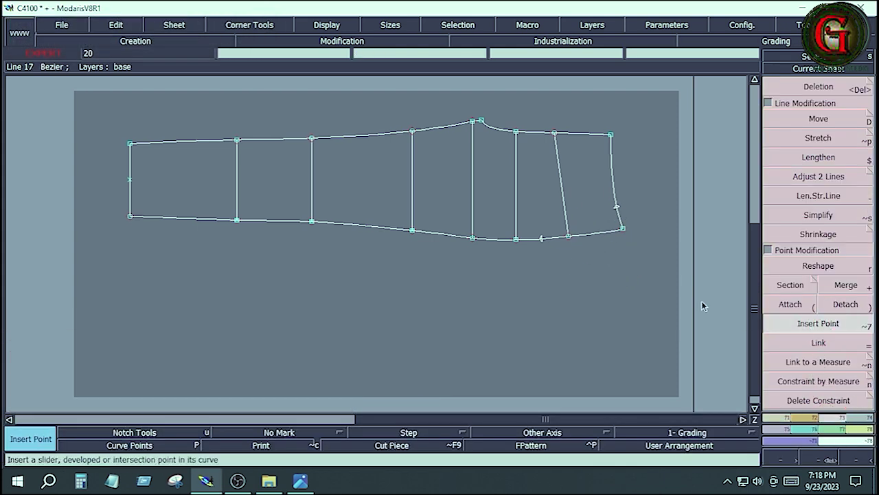
{"action": "left_click", "coordinate": [616, 206]}
Consult the front pocket opening in the image viewer's size chart and measurement-point drawing, and return to Modaris.
{"action": "left_click", "coordinate": [300, 480]}
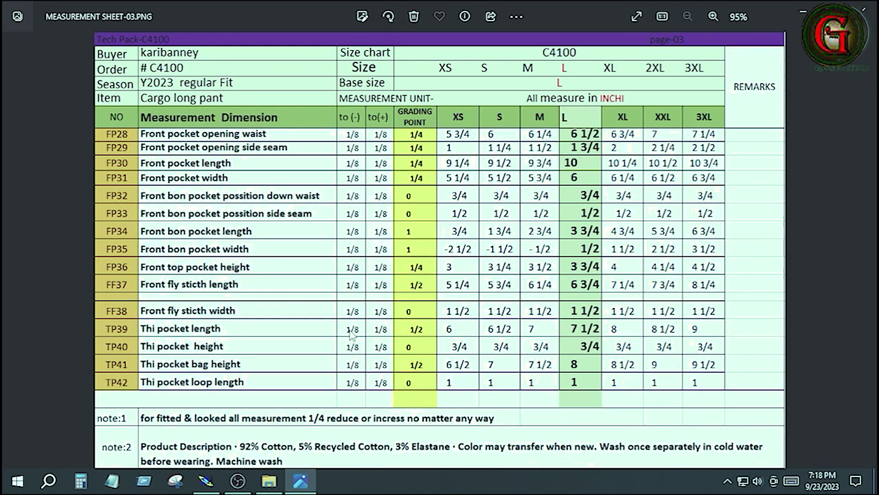
{"action": "left_click", "coordinate": [11, 253]}
{"action": "left_click", "coordinate": [11, 253]}
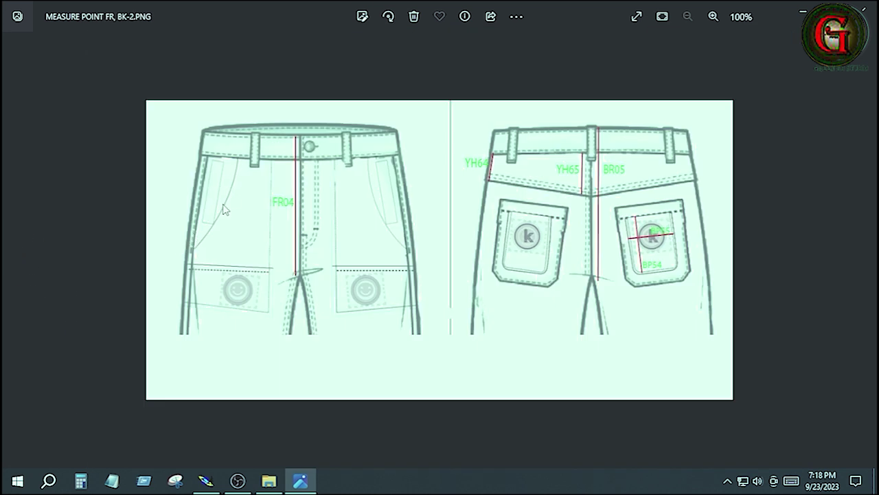
{"action": "key", "text": "alt+Tab"}
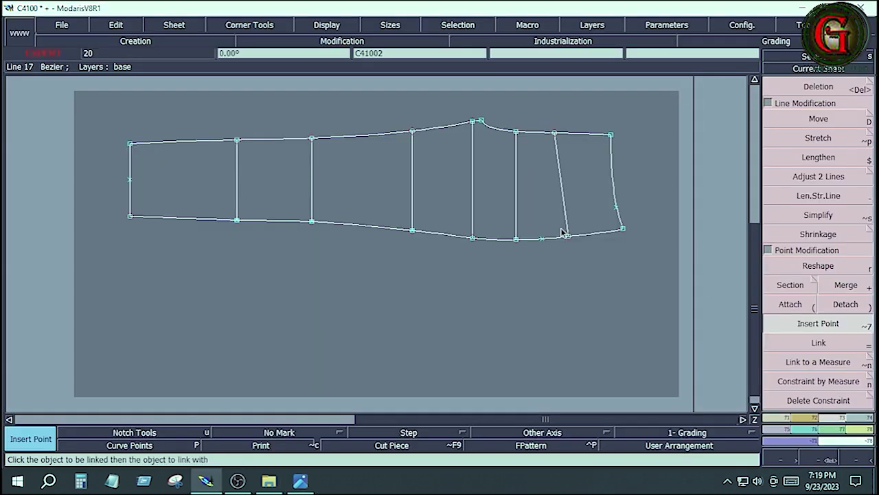
Draw the front pocket opening with Arc Arrow from the side seam point to the waist point, with an arrow of about 0.51 inches.
{"action": "left_click", "coordinate": [813, 420]}
{"action": "scroll", "coordinate": [818, 319], "scroll_direction": "down", "scroll_amount": 3}
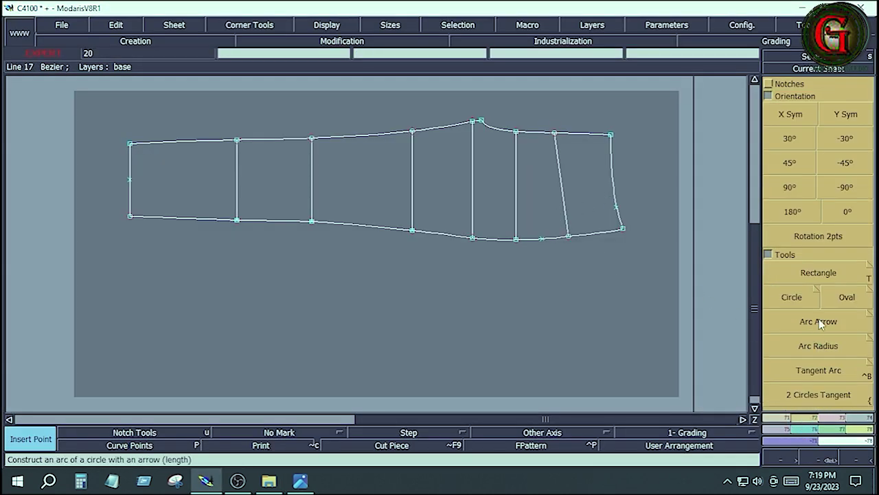
{"action": "left_click", "coordinate": [818, 320]}
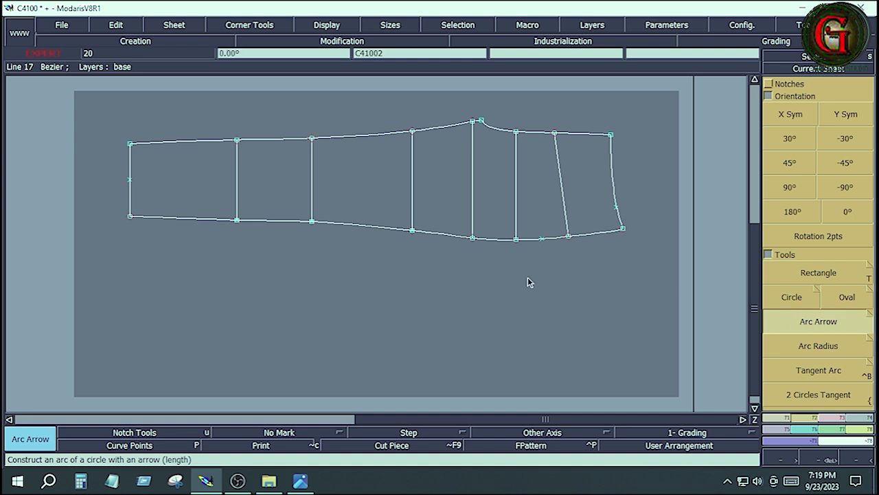
{"action": "left_click", "coordinate": [542, 239]}
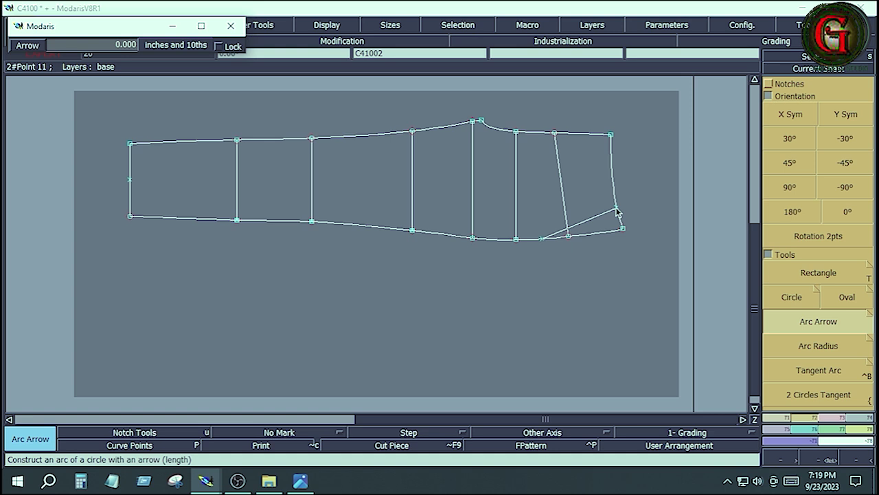
{"action": "key", "text": "w"}
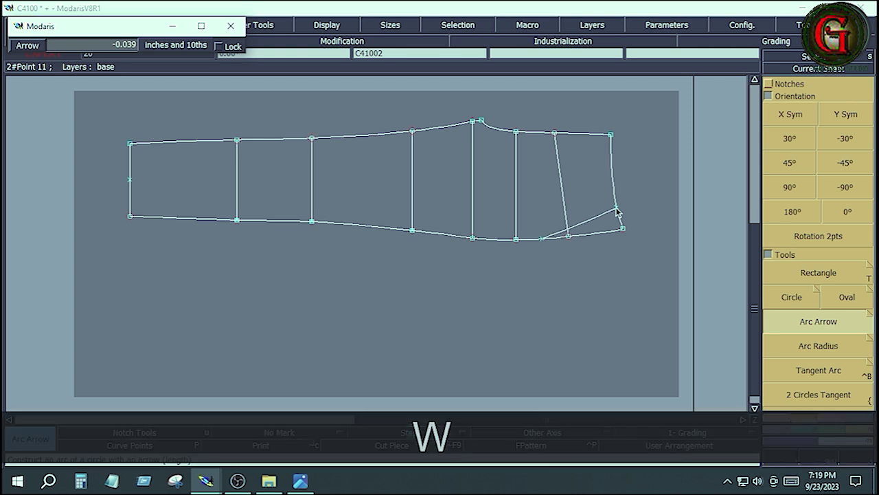
{"action": "key", "text": "w"}
{"action": "key", "text": "w"}
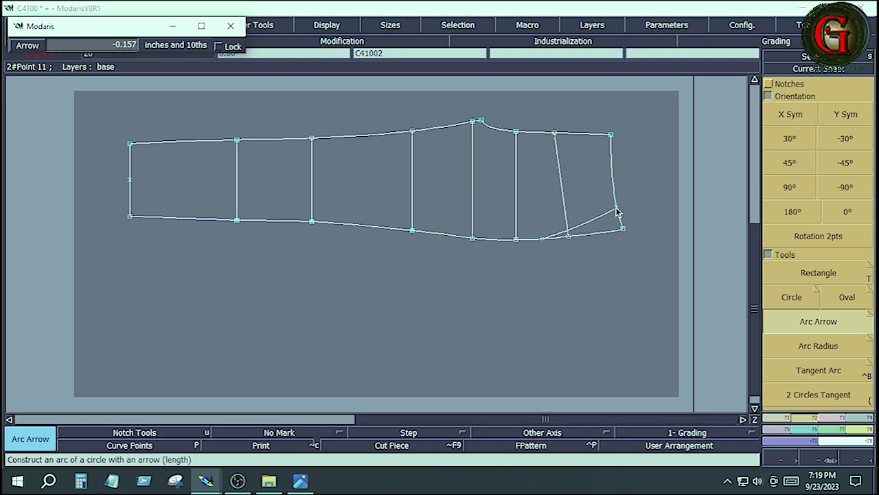
{"action": "key", "text": "q"}
{"action": "key", "text": "q"}
{"action": "key", "text": "q"}
{"action": "key", "text": "q"}
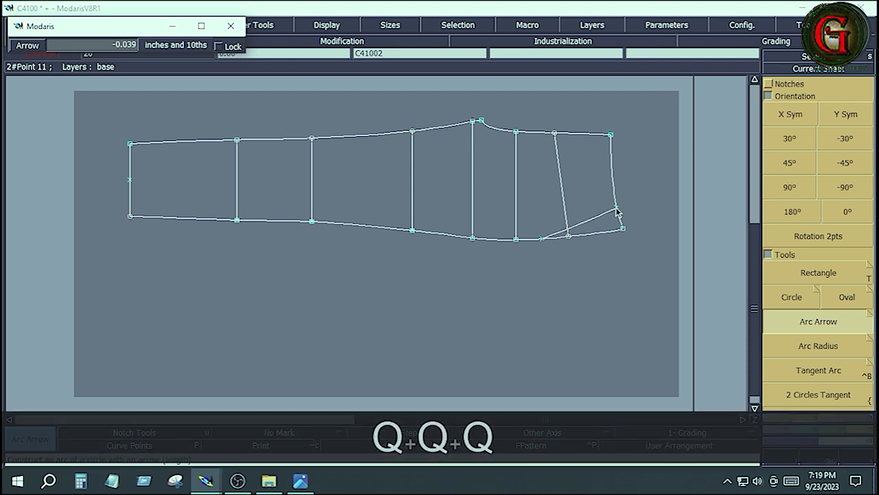
{"action": "key", "text": "q"}
{"action": "key", "text": "q"}
{"action": "key", "text": "q"}
{"action": "key", "text": "q"}
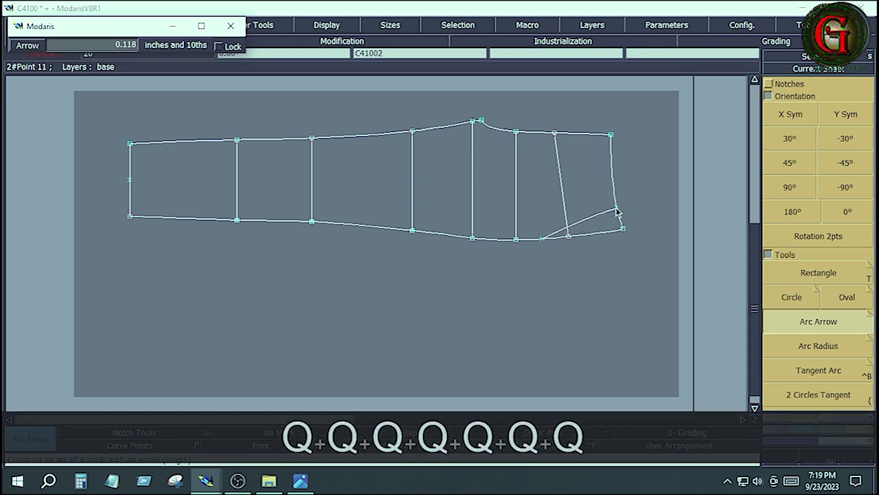
{"action": "key", "text": "q"}
{"action": "key", "text": "q"}
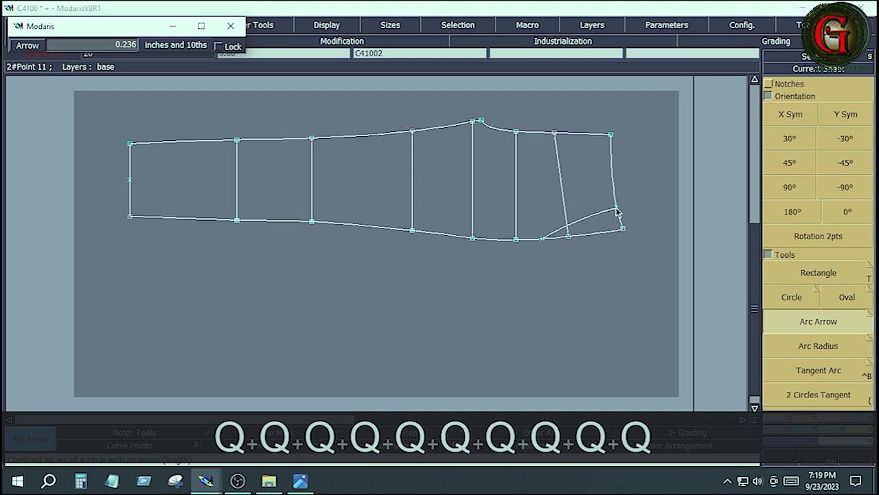
{"action": "key", "text": "q"}
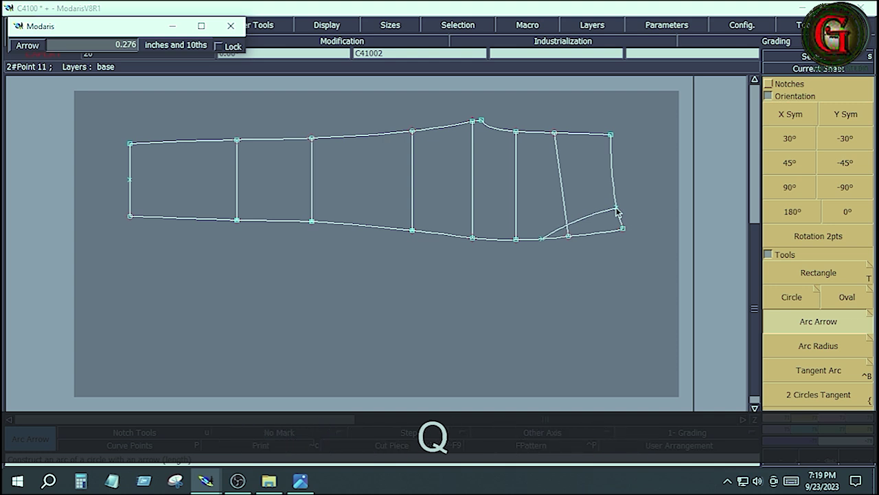
{"action": "key", "text": "q"}
{"action": "key", "text": "q"}
{"action": "key", "text": "q"}
{"action": "key", "text": "q"}
{"action": "key", "text": "q"}
{"action": "key", "text": "q"}
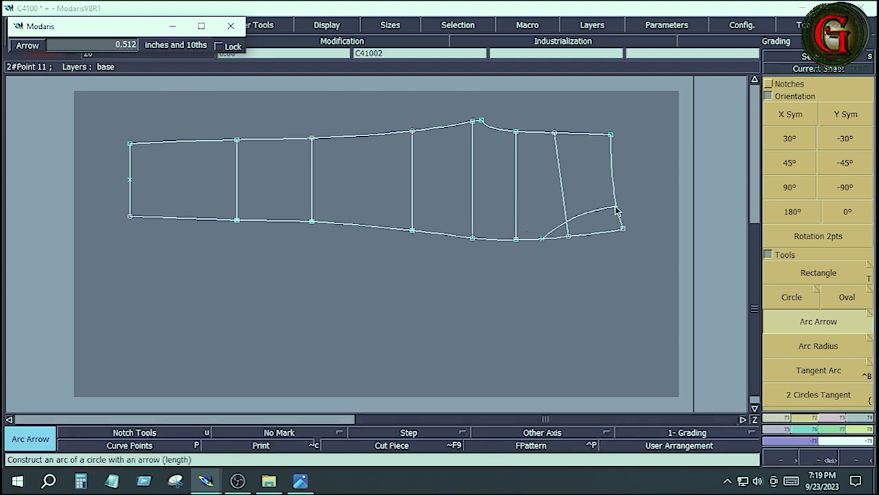
{"action": "left_click", "coordinate": [616, 211]}
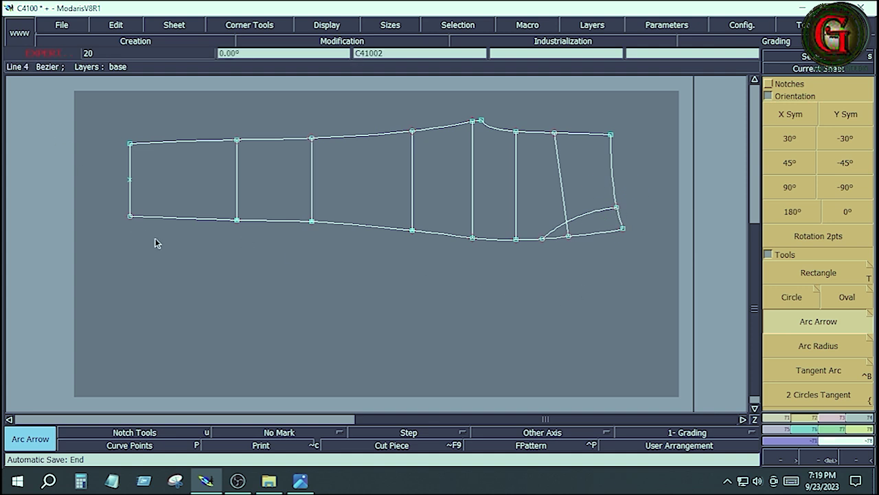
Arrange all sheets on the desk and save the model over the existing C4100.mdl.
{"action": "key", "text": "j"}
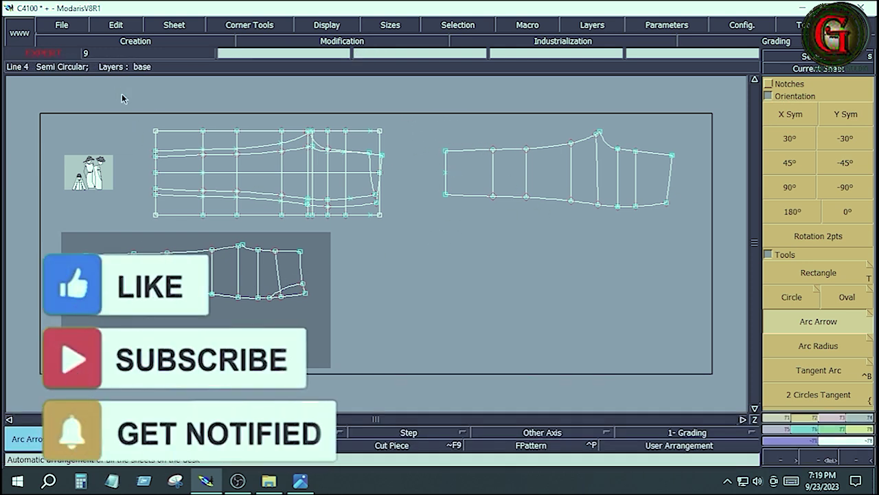
{"action": "left_click", "coordinate": [61, 25]}
{"action": "left_click", "coordinate": [69, 74]}
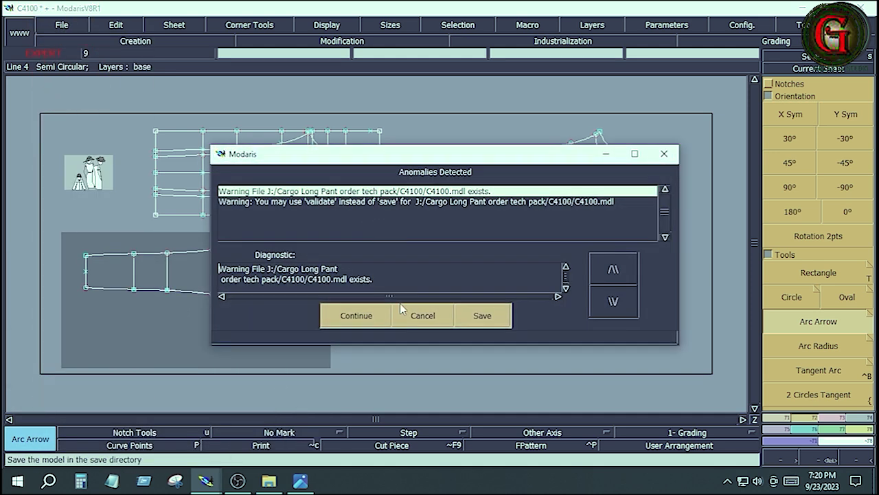
{"action": "left_click", "coordinate": [370, 315]}
{"action": "key", "text": "Return"}
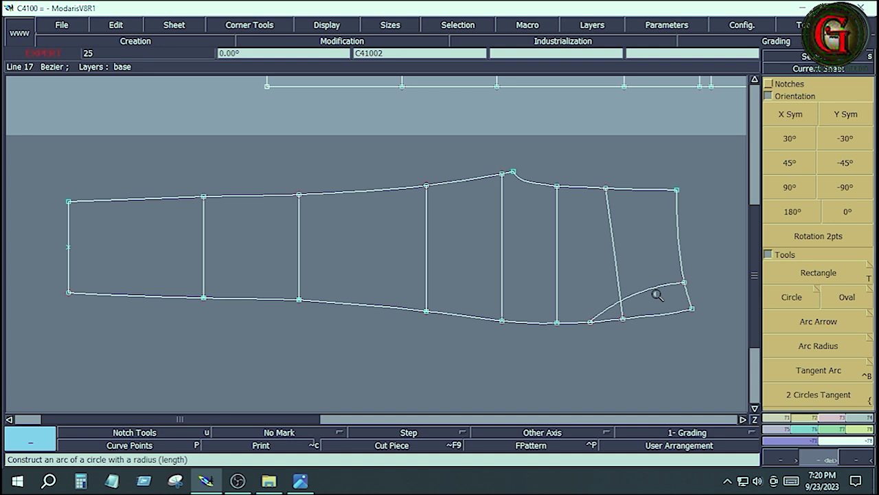
Examine the front pocket length and width in the image viewer's measurement drawings and size charts, and return to Modaris.
{"action": "left_click", "coordinate": [301, 481]}
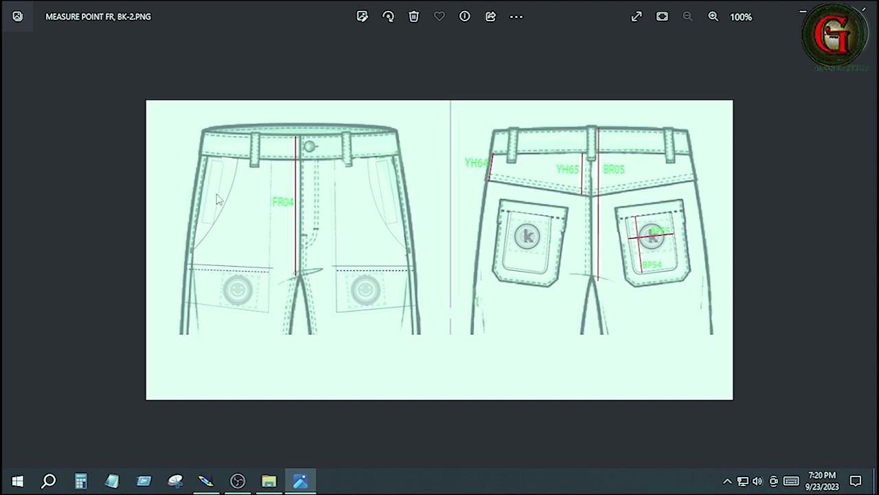
{"action": "key", "text": "Right"}
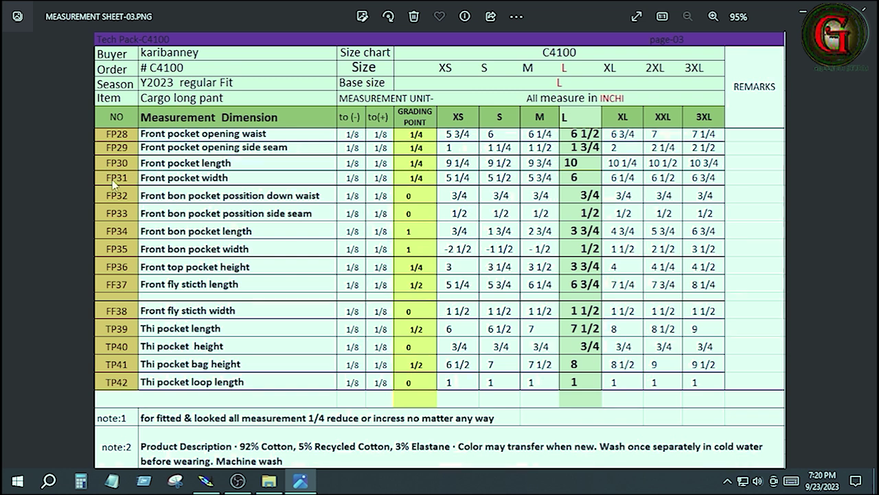
{"action": "left_click", "coordinate": [16, 251]}
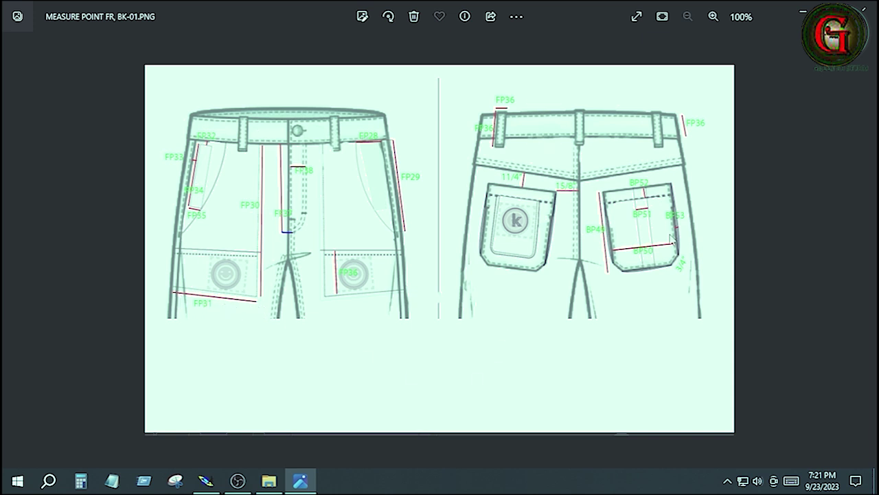
{"action": "left_click", "coordinate": [864, 251]}
{"action": "left_click", "coordinate": [864, 250]}
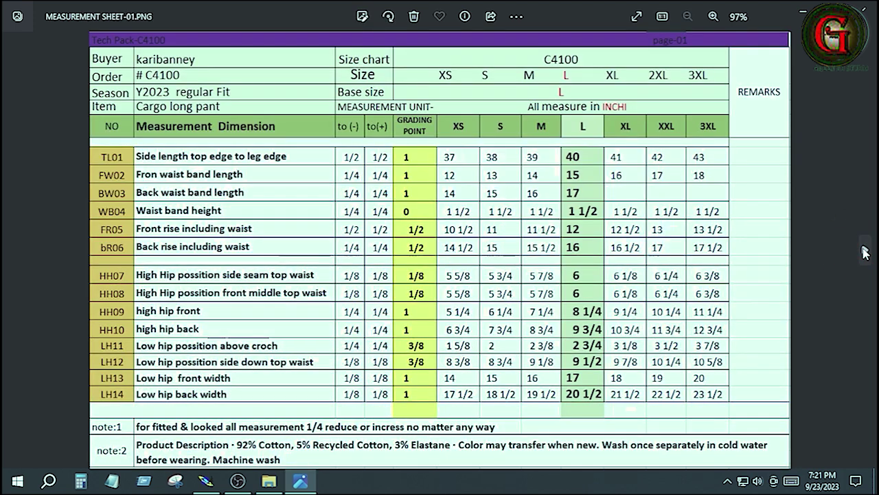
{"action": "left_click", "coordinate": [864, 251]}
{"action": "left_click", "coordinate": [864, 251]}
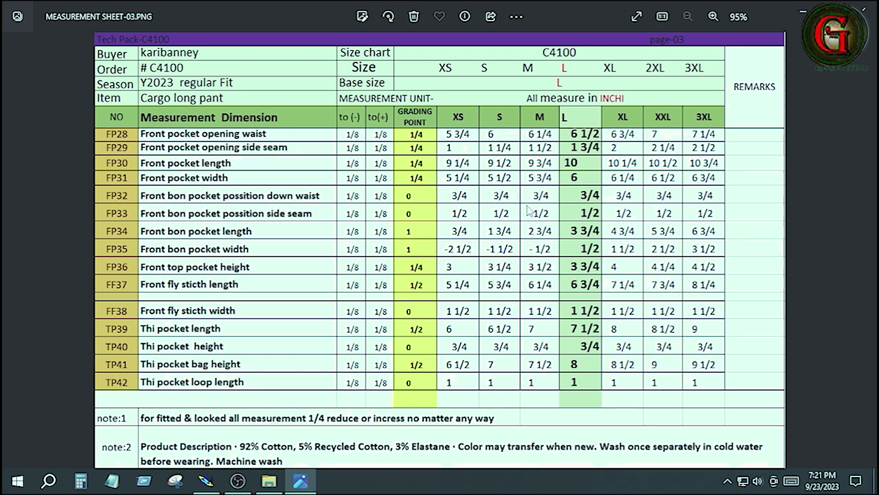
{"action": "left_click", "coordinate": [205, 480]}
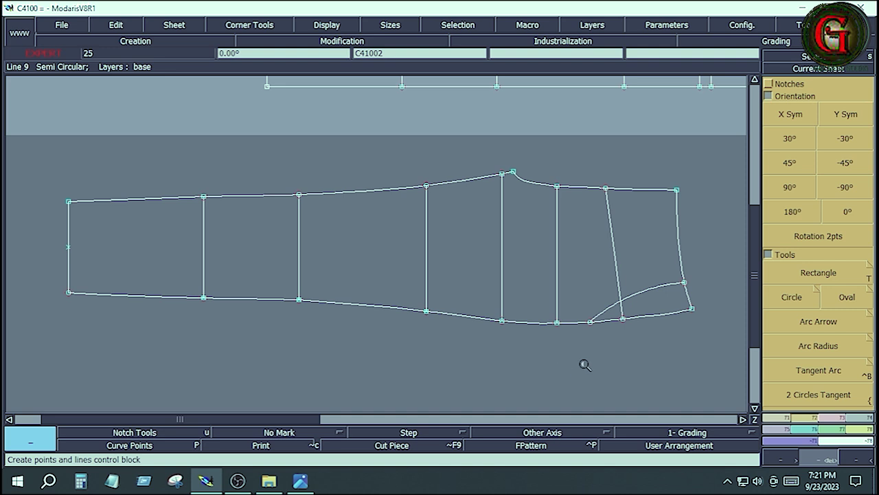
Draw a straight 10-inch horizontal Bezier line from the front panel's waistline into the panel for the front pocket length.
{"action": "left_click", "coordinate": [778, 421]}
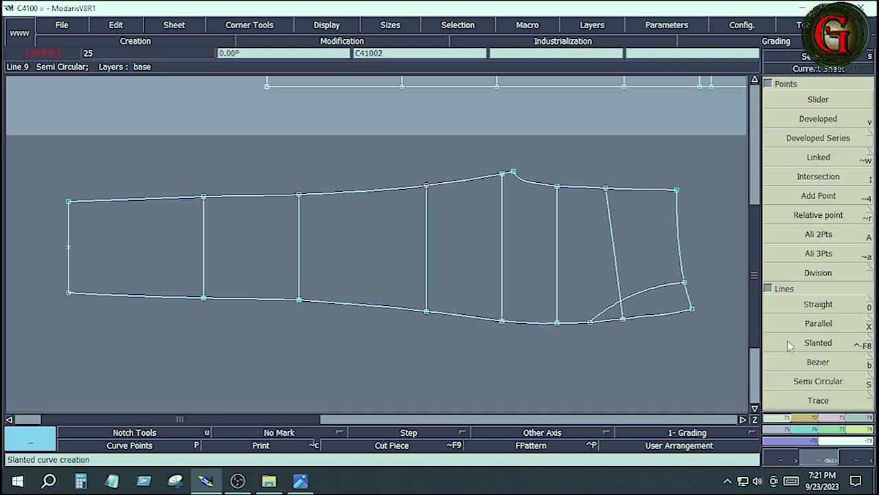
{"action": "left_click", "coordinate": [816, 119]}
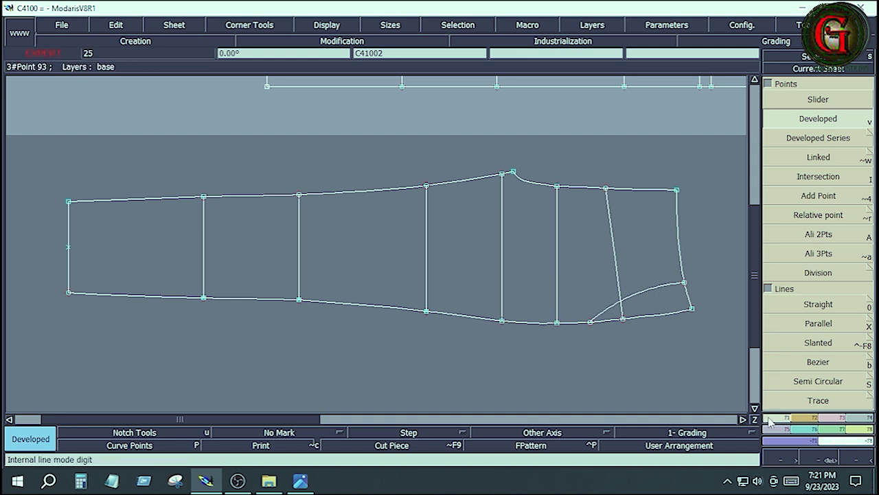
{"action": "left_click", "coordinate": [819, 363]}
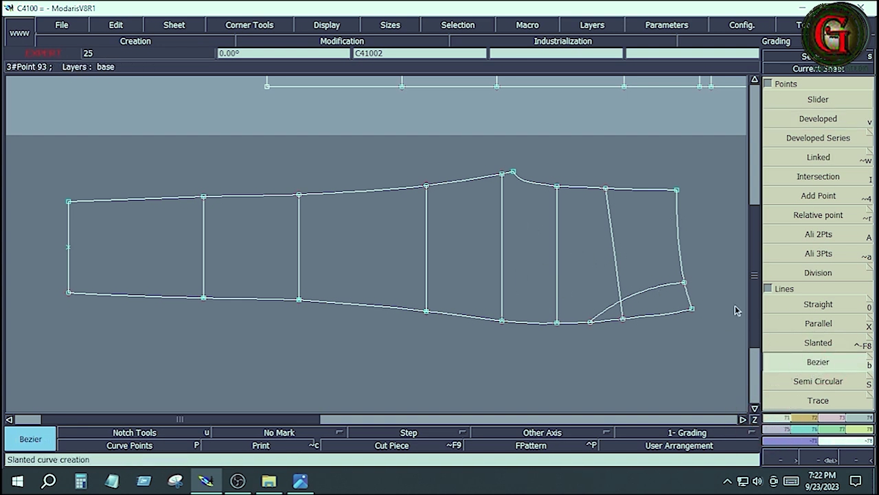
{"action": "left_click", "coordinate": [679, 230]}
{"action": "left_click", "coordinate": [60, 75]}
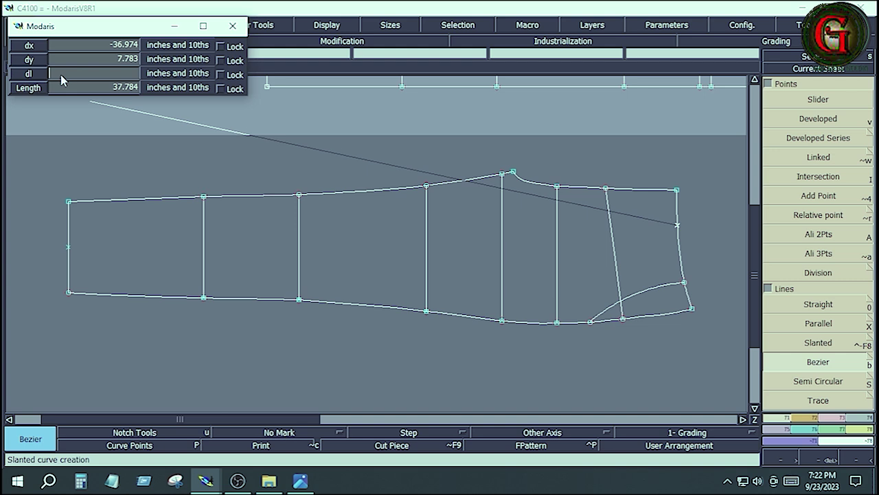
{"action": "type", "text": "10"}
{"action": "key", "text": "Return"}
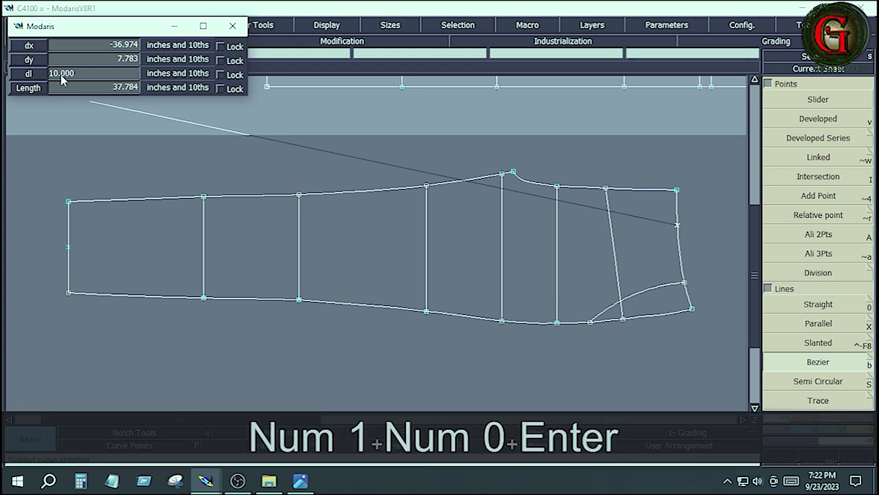
{"action": "left_click", "coordinate": [522, 237], "text": "ctrl"}
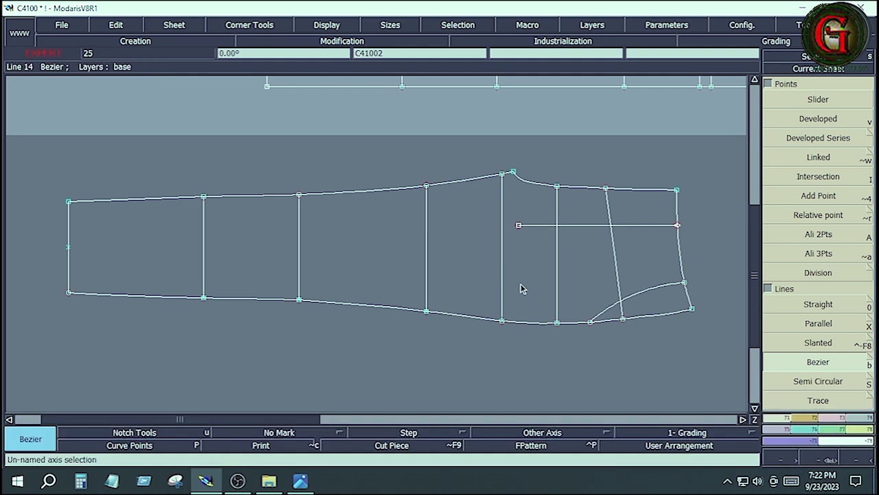
Check the front pocket width in the size chart and draw a vertical Bezier line from the length line's inner end to the side seam.
{"action": "left_click", "coordinate": [301, 480]}
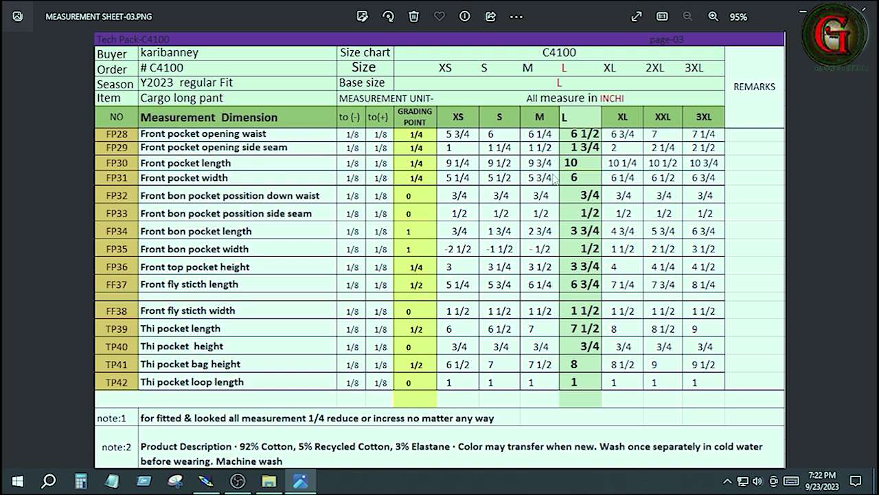
{"action": "left_click", "coordinate": [205, 480]}
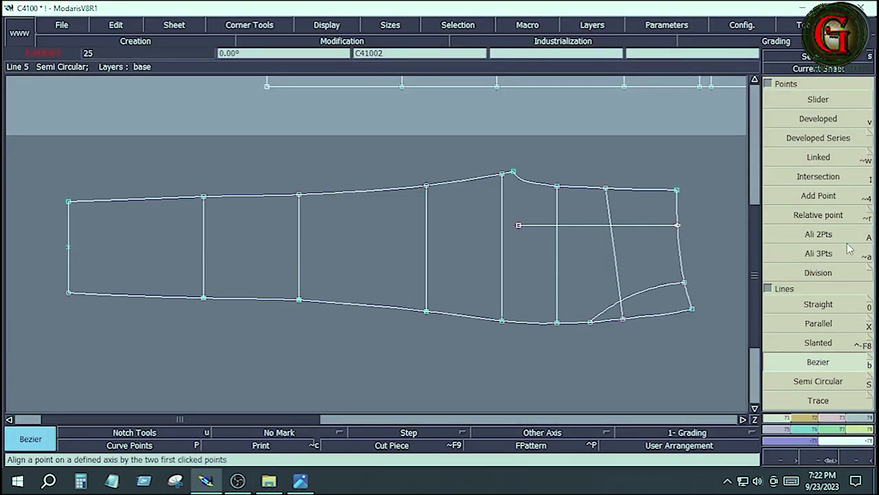
{"action": "left_click", "coordinate": [519, 225]}
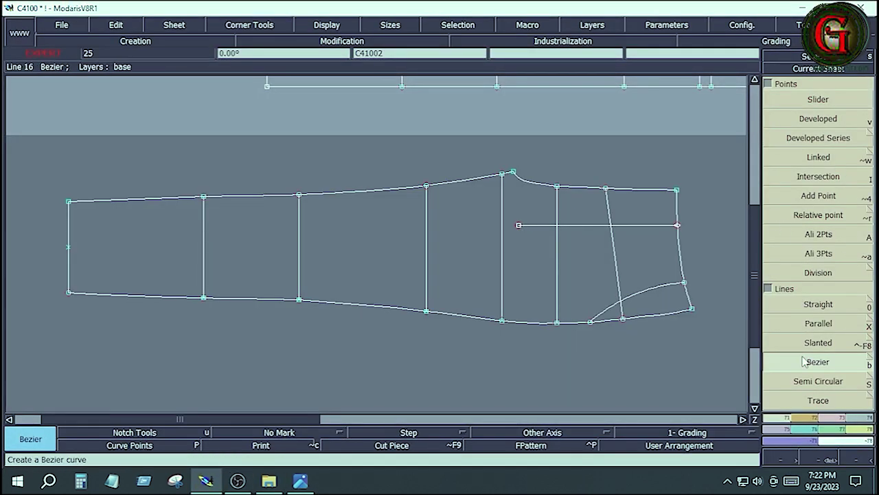
{"action": "left_click", "coordinate": [520, 326]}
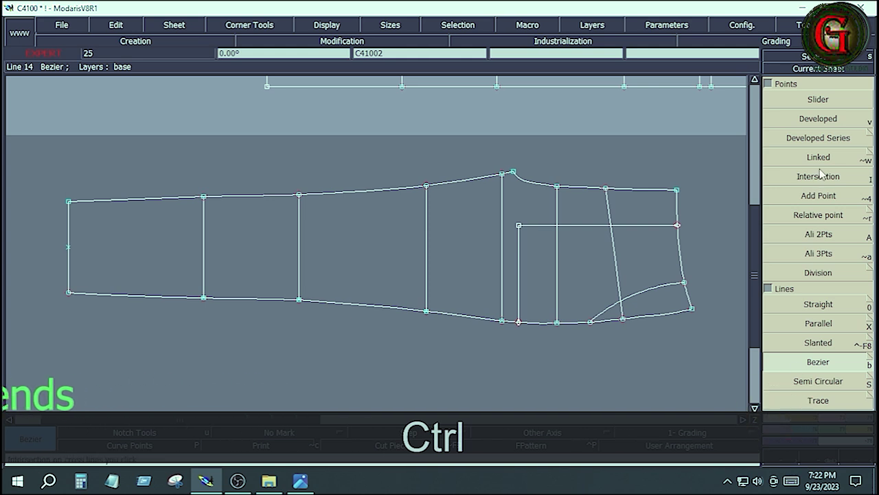
Place a developed point on the vertical pocket line at a curve length of -6 inches from its side seam end.
{"action": "left_click", "coordinate": [818, 119]}
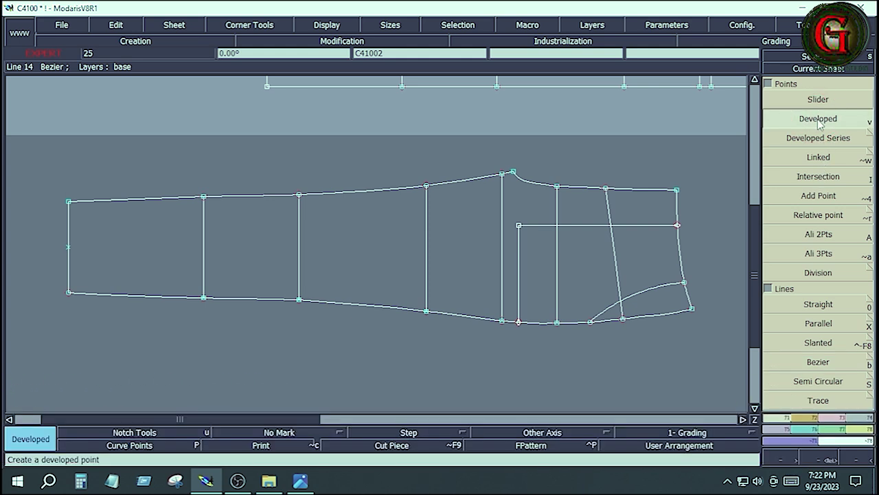
{"action": "left_click", "coordinate": [520, 325]}
{"action": "left_click", "coordinate": [554, 245]}
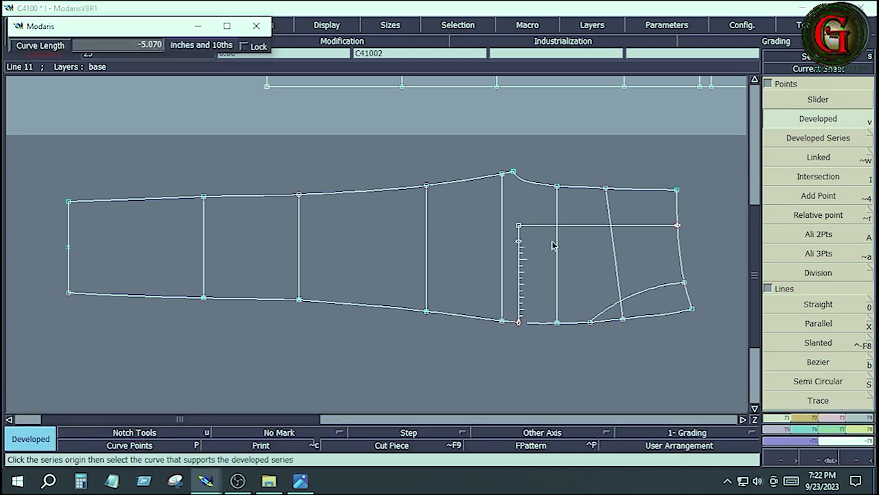
{"action": "key", "text": "Down"}
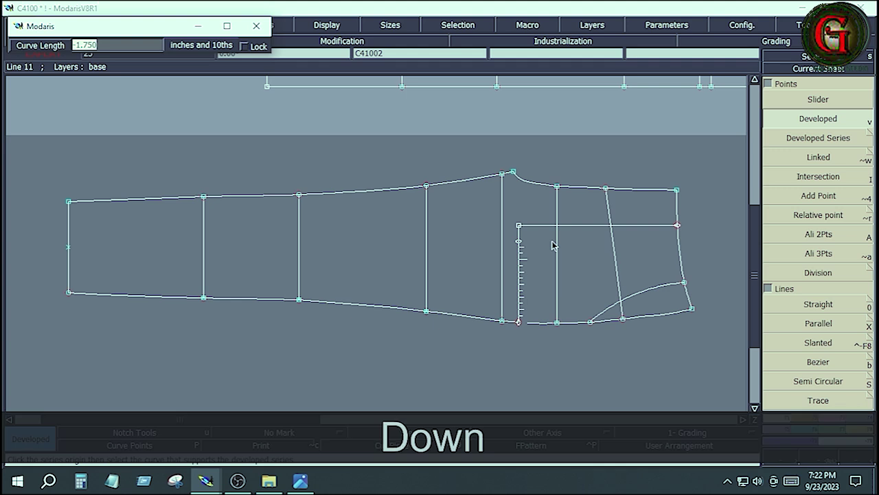
{"action": "type", "text": "-6"}
{"action": "key", "text": "Return"}
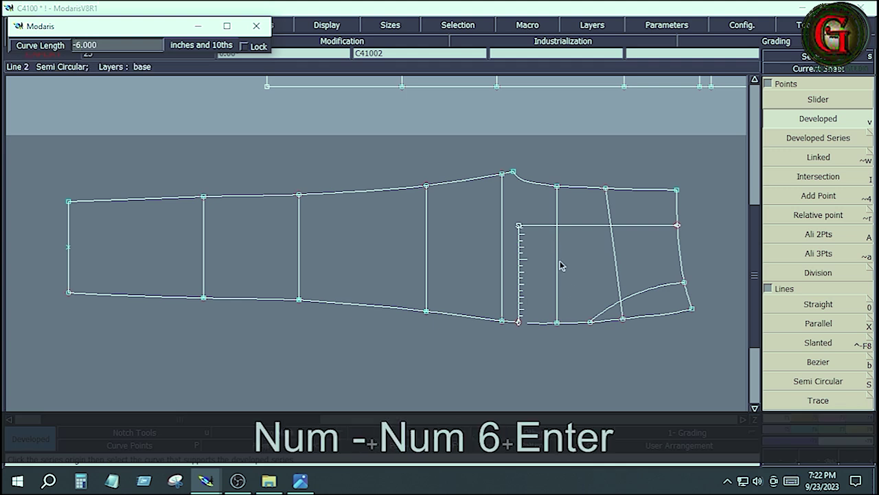
{"action": "left_click", "coordinate": [542, 281]}
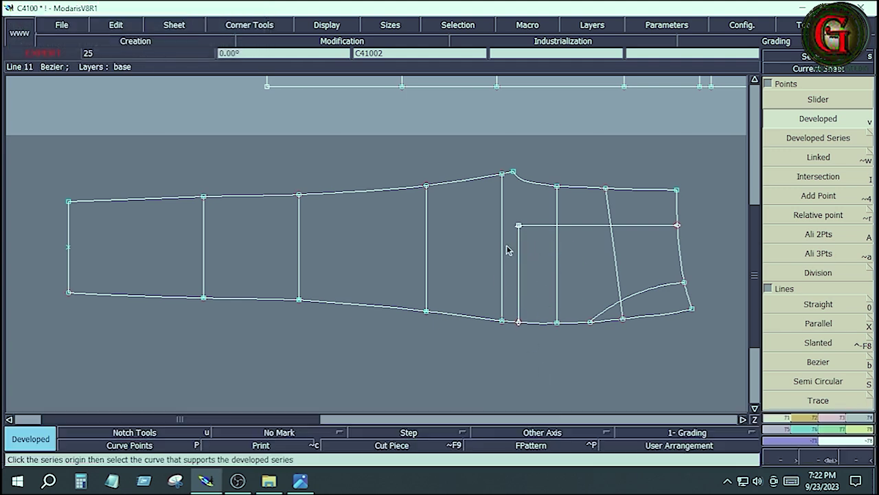
{"action": "mouse_move", "coordinate": [507, 228]}
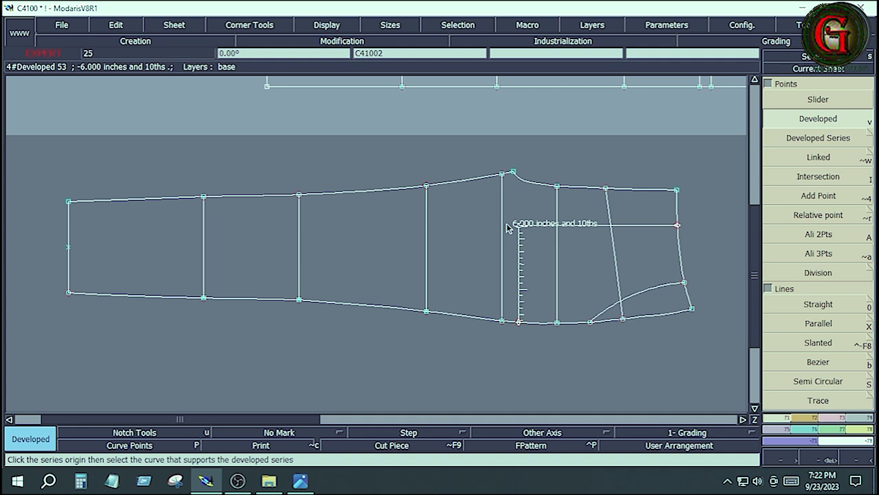
{"action": "key", "text": "Return"}
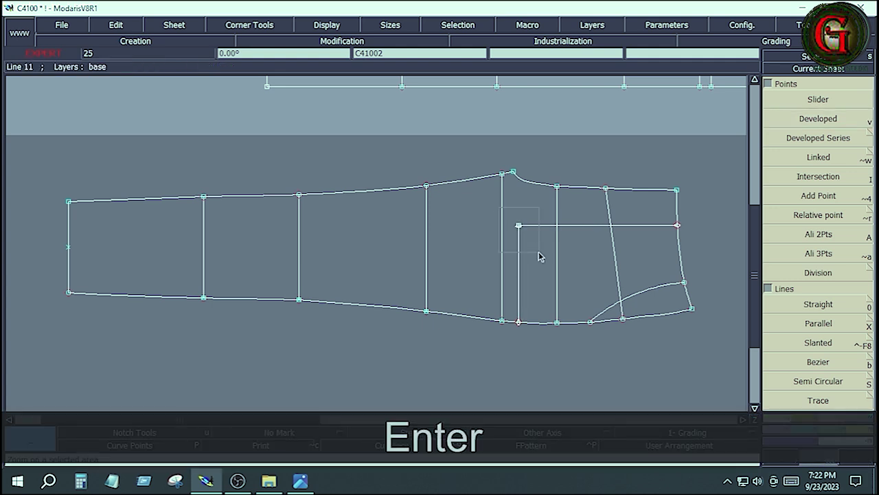
Insert the 6-inch developed point into the vertical pocket line and section the line at that point.
{"action": "scroll", "coordinate": [540, 247], "scroll_direction": "up", "scroll_amount": 5}
{"action": "left_click", "coordinate": [769, 378]}
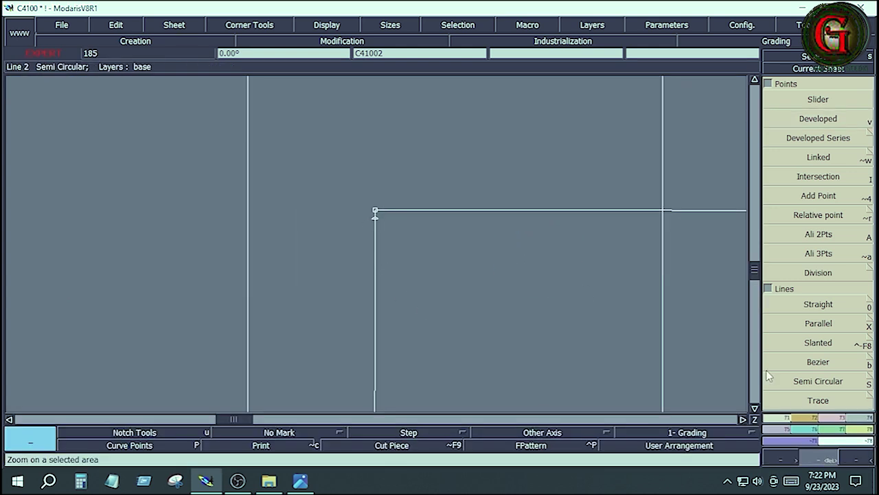
{"action": "left_click", "coordinate": [829, 418]}
{"action": "left_click", "coordinate": [807, 323]}
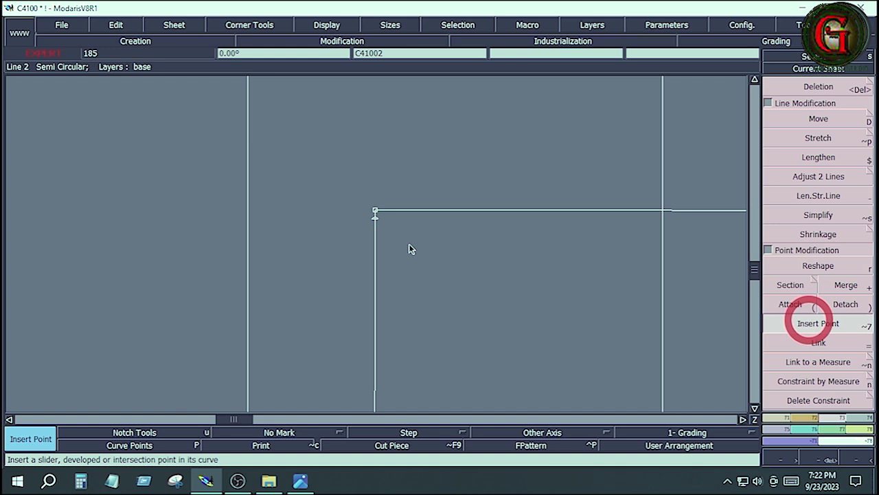
{"action": "left_click", "coordinate": [378, 218]}
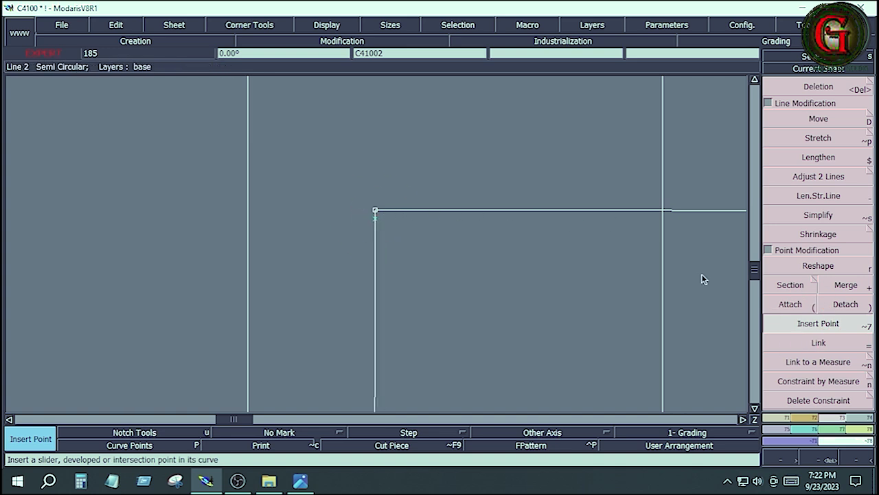
{"action": "left_click", "coordinate": [788, 286]}
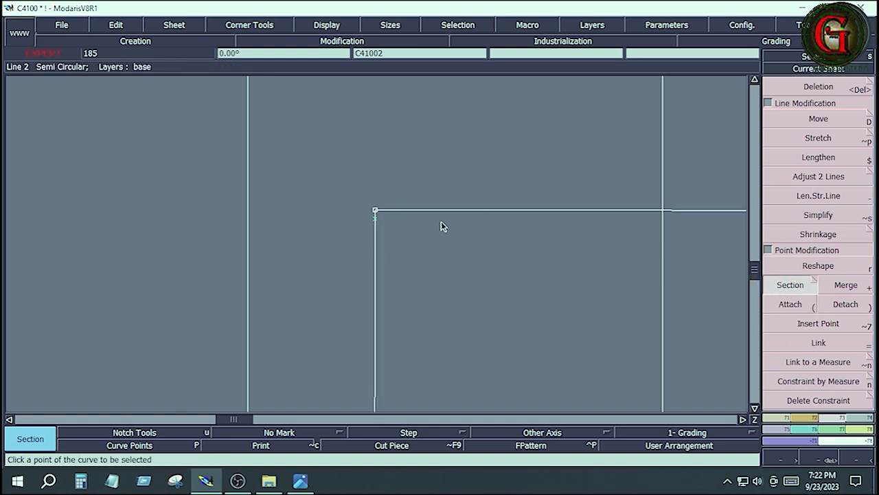
{"action": "left_click", "coordinate": [375, 217]}
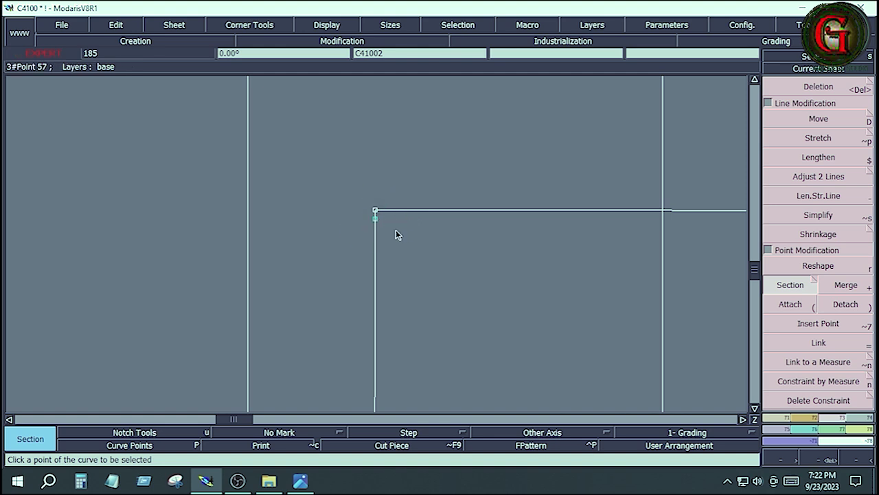
Delete the 10-inch pocket length line, the short excess segment beyond the 6-inch point and its leftover end point.
{"action": "key", "text": "Delete"}
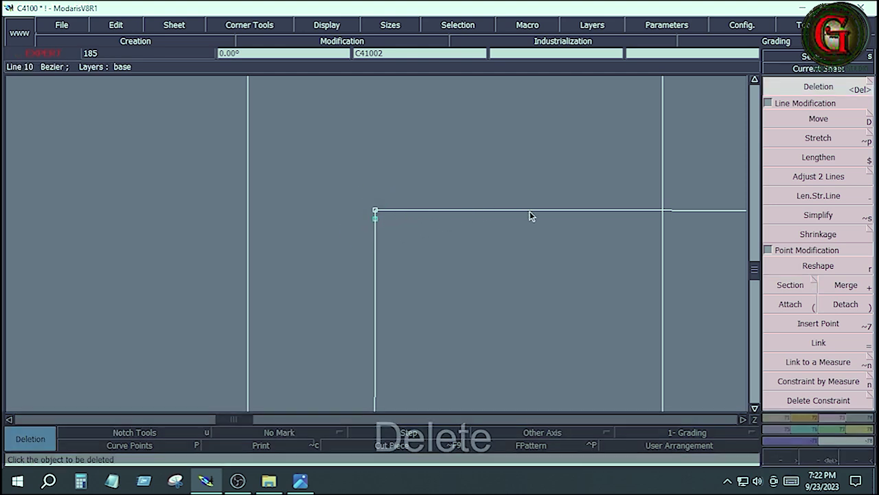
{"action": "left_click", "coordinate": [530, 212]}
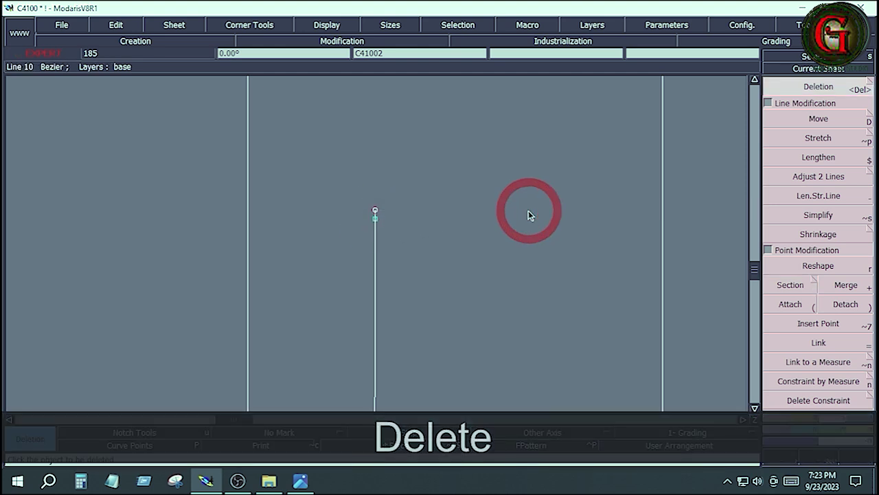
{"action": "left_click", "coordinate": [817, 265]}
{"action": "left_click", "coordinate": [375, 210]}
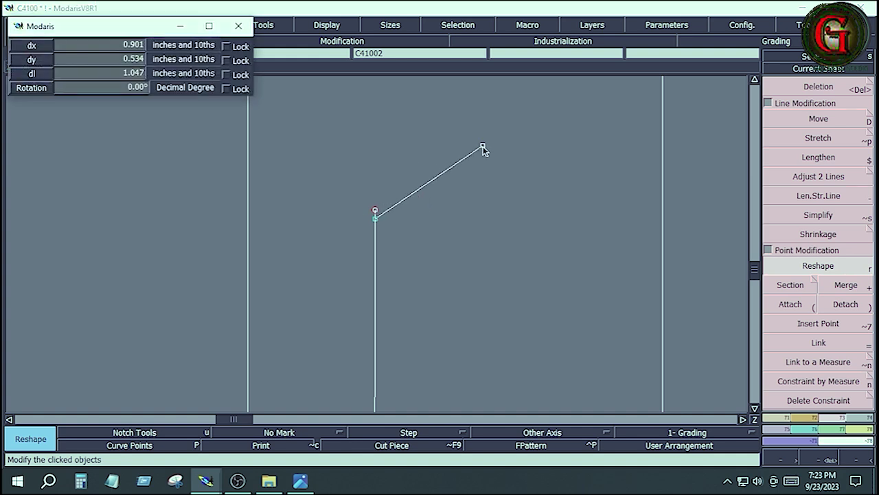
{"action": "left_click", "coordinate": [483, 147]}
{"action": "key", "text": "Delete"}
{"action": "left_click", "coordinate": [427, 183]}
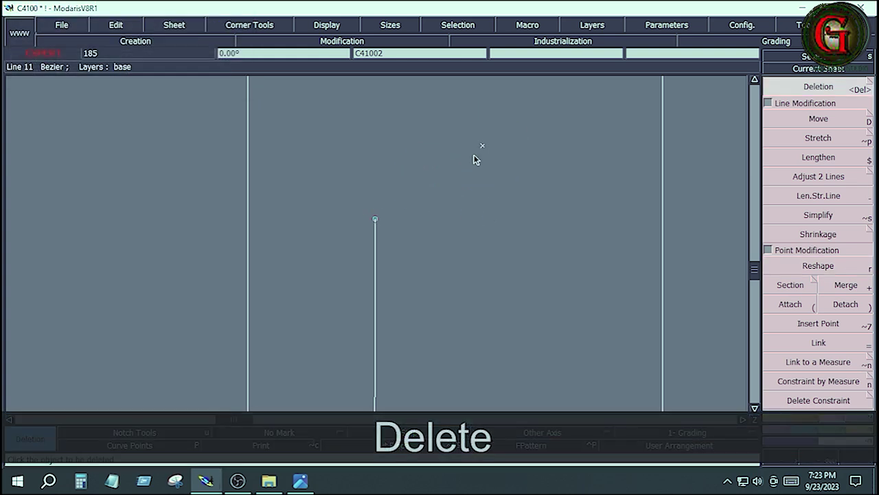
{"action": "left_click", "coordinate": [483, 145]}
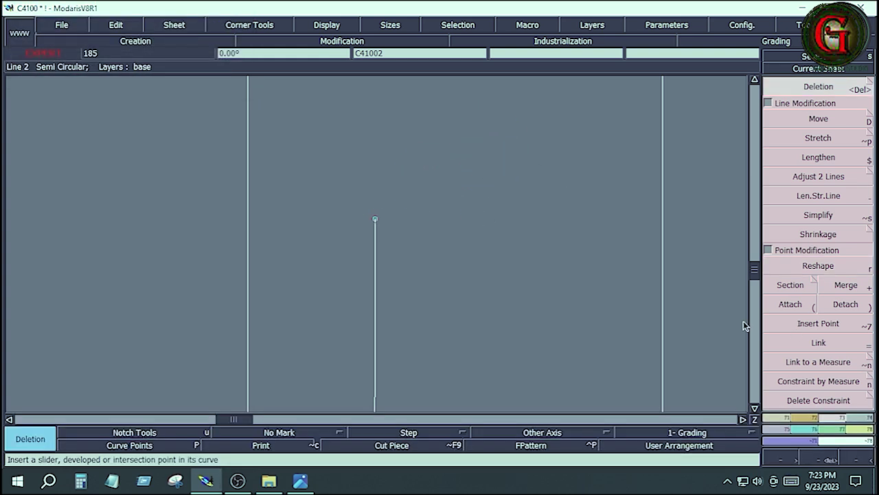
Draw a horizontal Bezier line about 12.61 inches long from the inner end of the pocket width line to beyond the waistline.
{"action": "key", "text": "Home"}
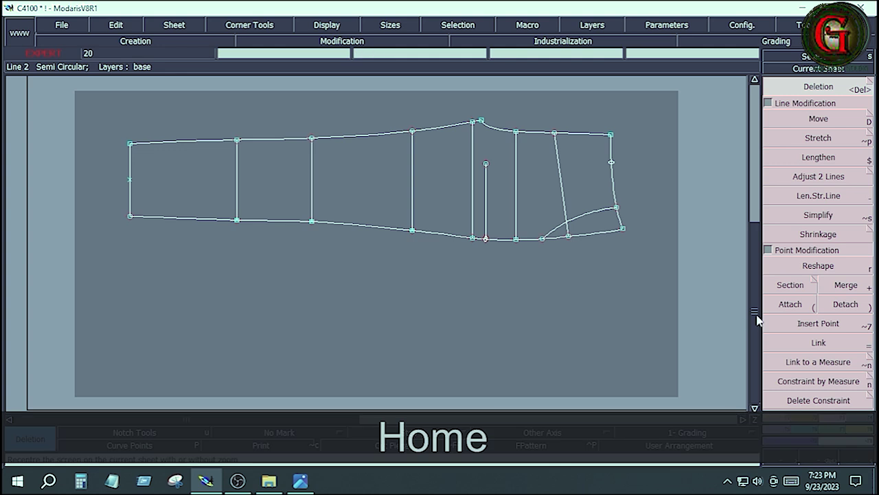
{"action": "left_click", "coordinate": [773, 415]}
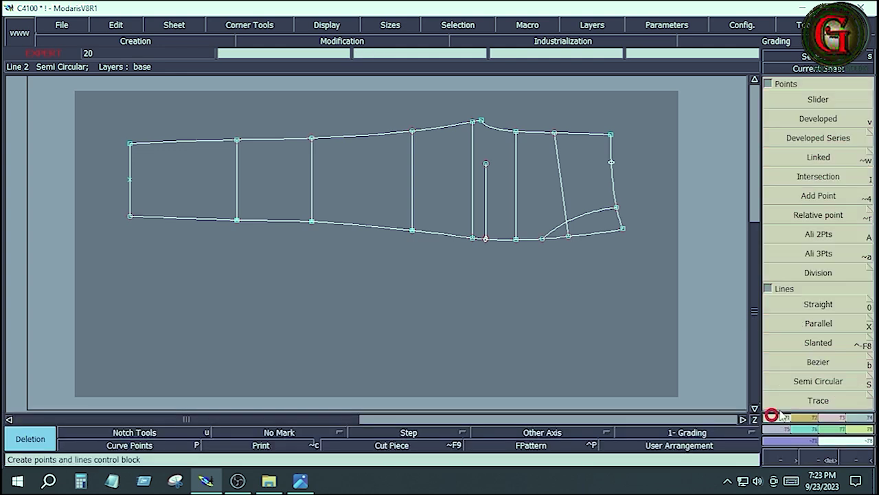
{"action": "left_click", "coordinate": [818, 361]}
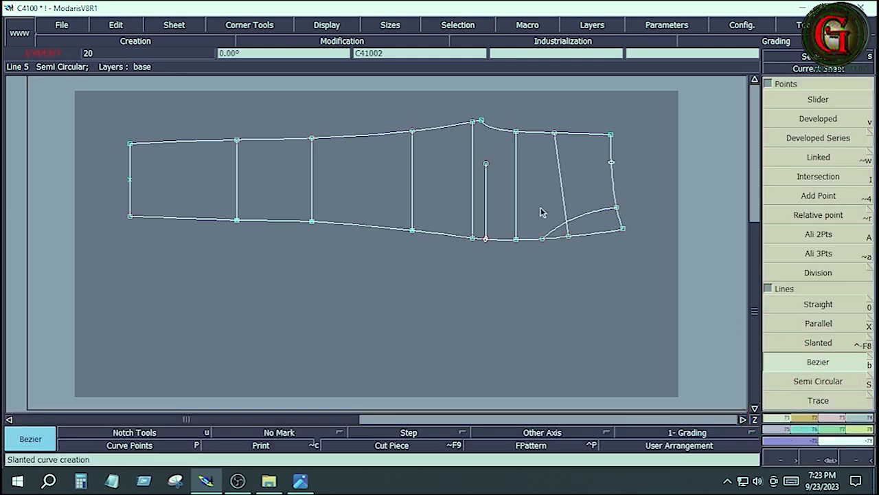
{"action": "left_click", "coordinate": [486, 166]}
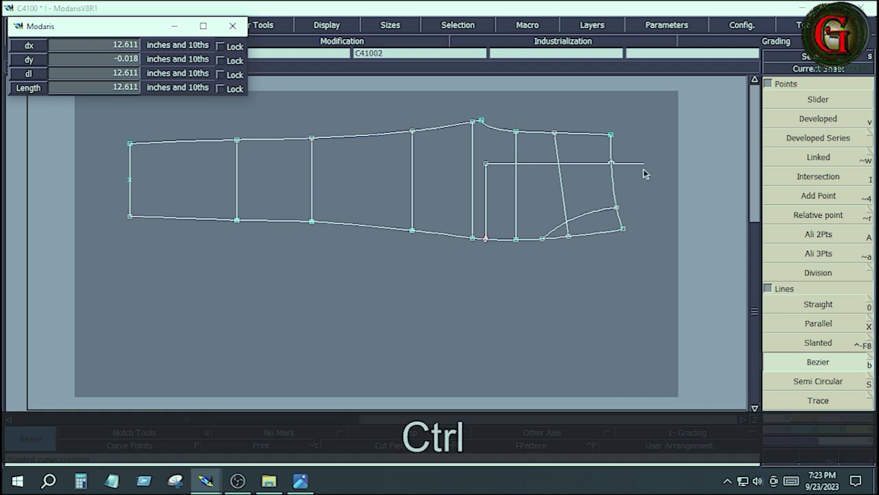
{"action": "left_click", "coordinate": [644, 168], "text": "ctrl"}
{"action": "key", "text": "Return"}
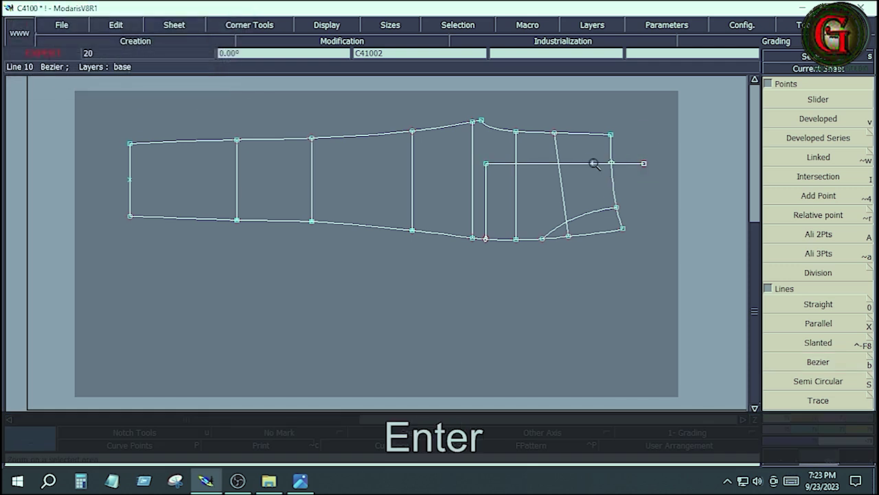
Delete the stray slider point on the waistline and trim the horizontal pocket line's overhang to the waistline.
{"action": "left_click_drag", "start_coordinate": [589, 145], "coordinate": [667, 190]}
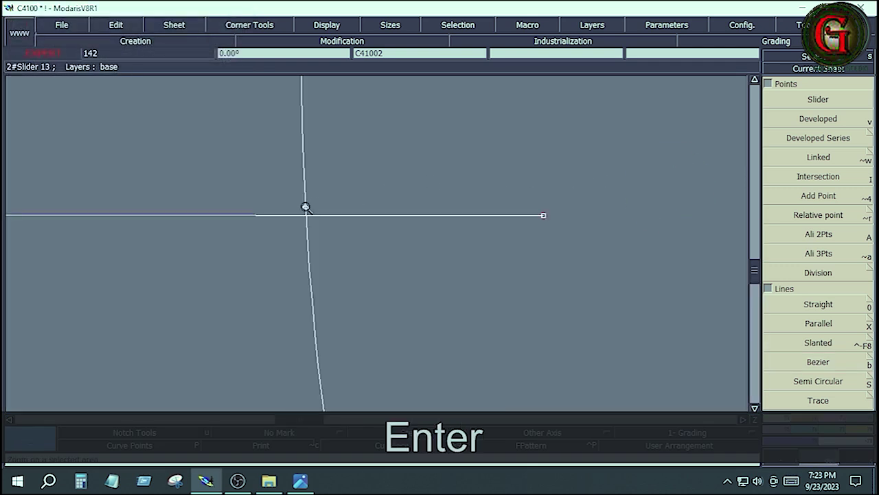
{"action": "key", "text": "Delete"}
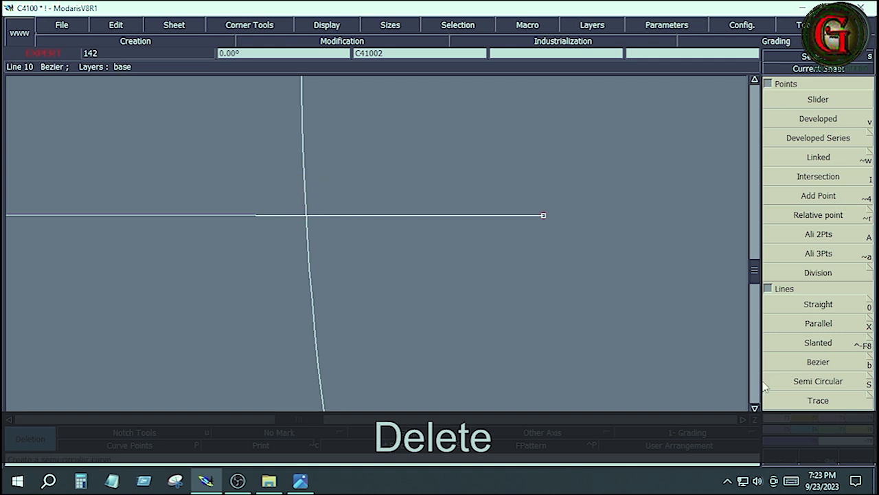
{"action": "left_click", "coordinate": [838, 420]}
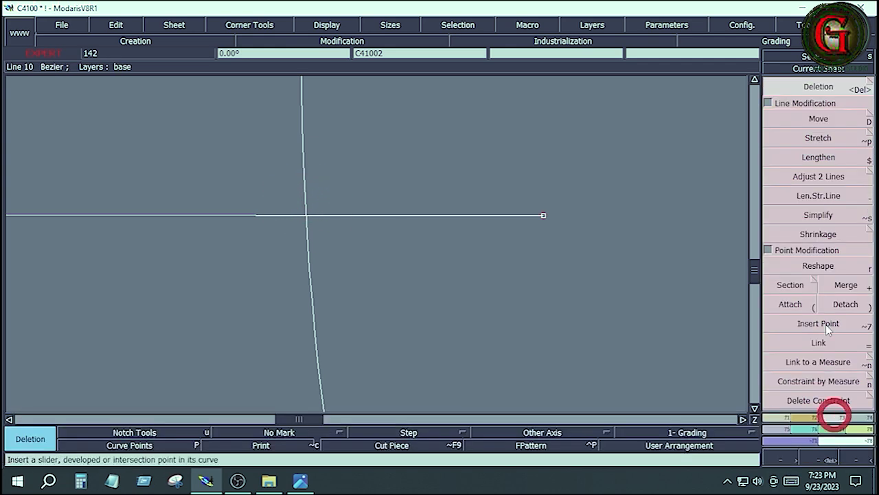
{"action": "left_click", "coordinate": [810, 176]}
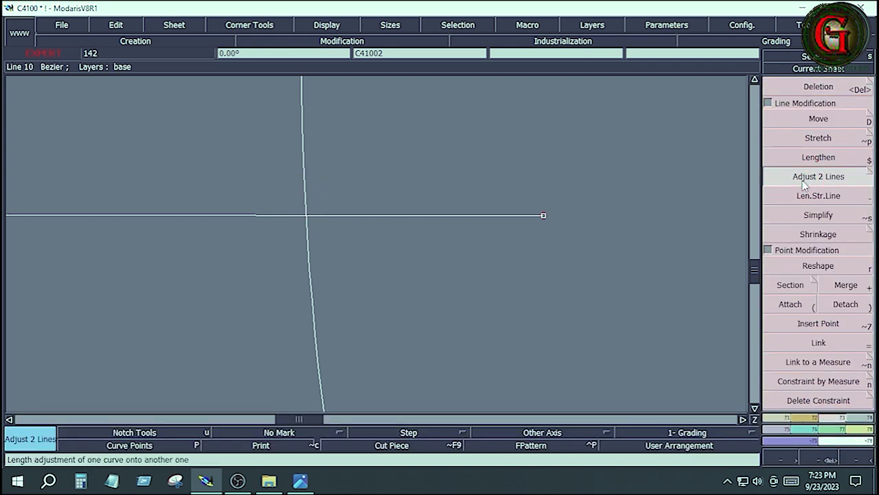
{"action": "left_click", "coordinate": [275, 216]}
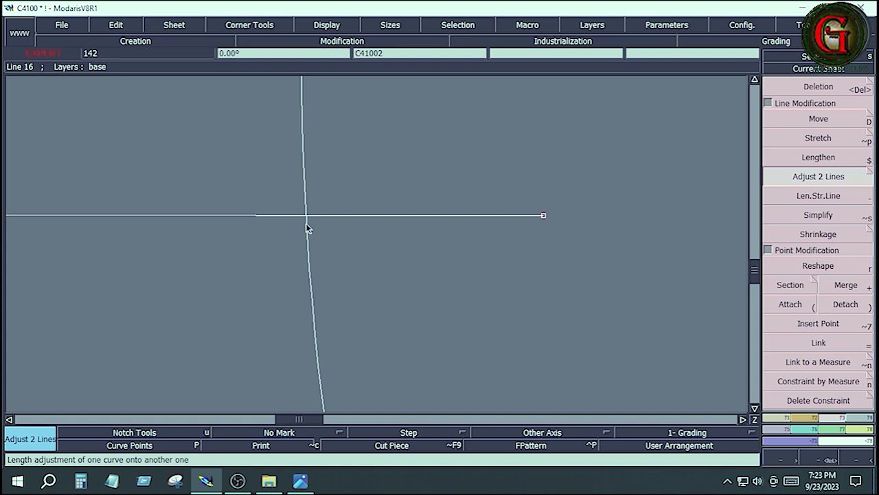
{"action": "left_click", "coordinate": [307, 228]}
{"action": "key", "text": "Home"}
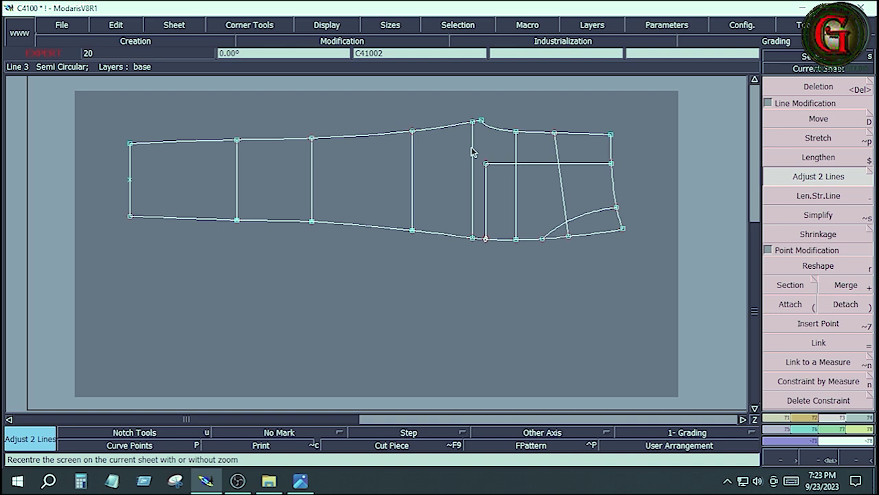
Insert the point where the pocket width line meets the side seam into the side seam curve.
{"action": "left_click_drag", "start_coordinate": [471, 147], "coordinate": [661, 278]}
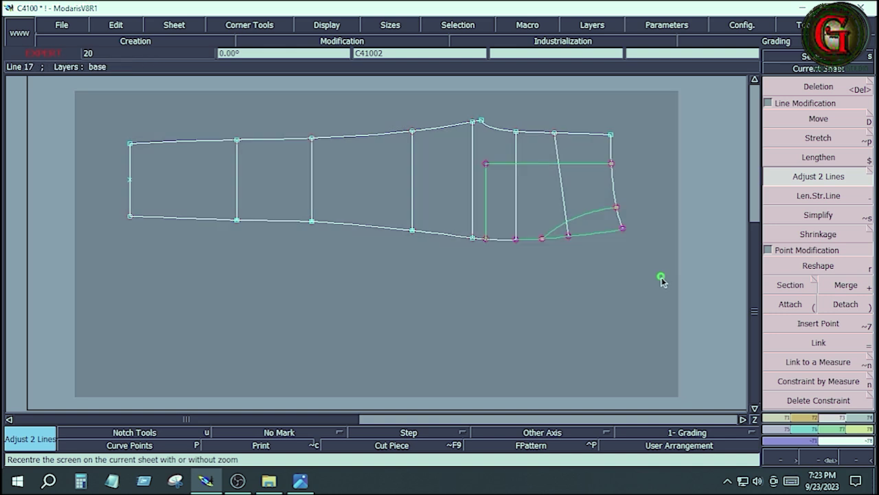
{"action": "left_click", "coordinate": [610, 283]}
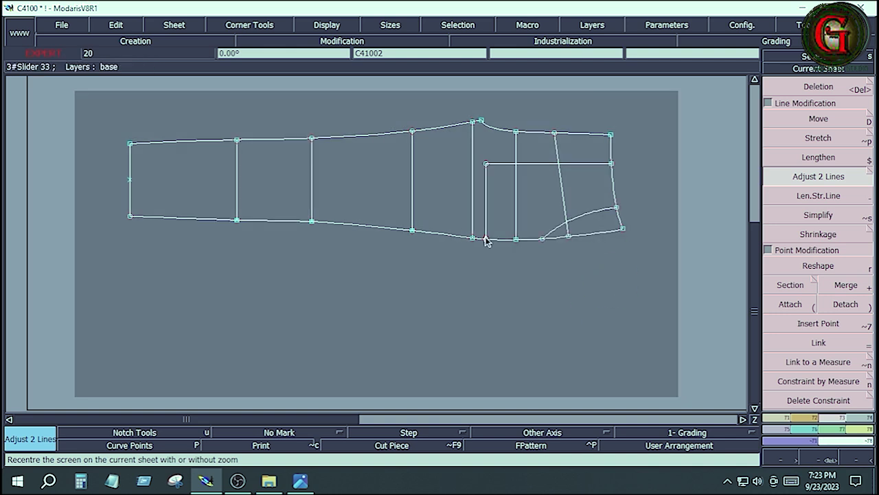
{"action": "left_click", "coordinate": [816, 324]}
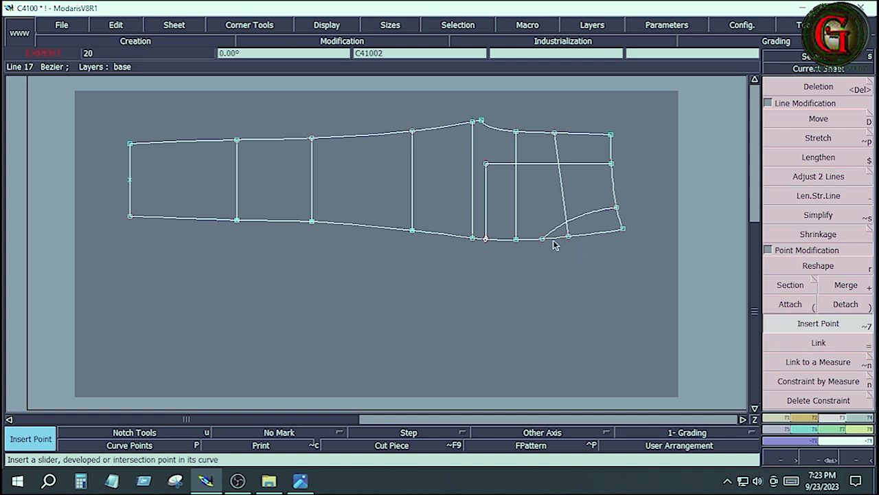
{"action": "left_click", "coordinate": [486, 240]}
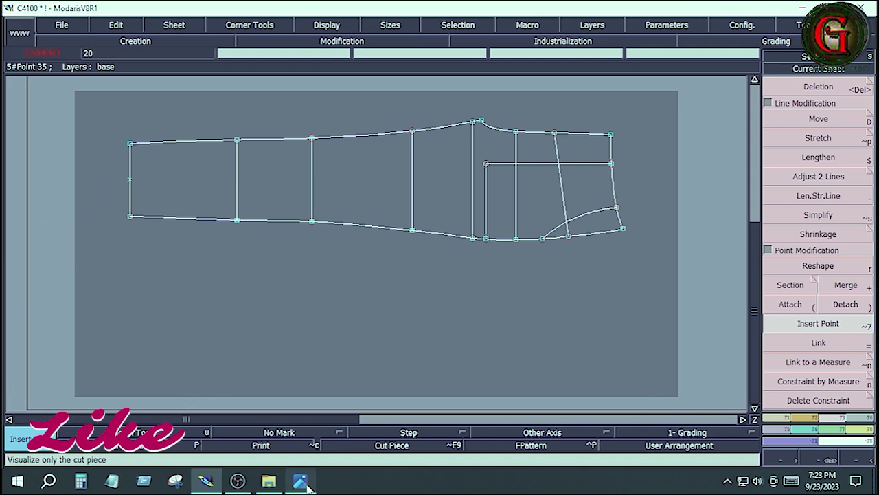
Switch to Photos and review the C4100 measure point sketch and measurement sheets for the front bone pocket's size L values.
{"action": "left_click", "coordinate": [306, 483]}
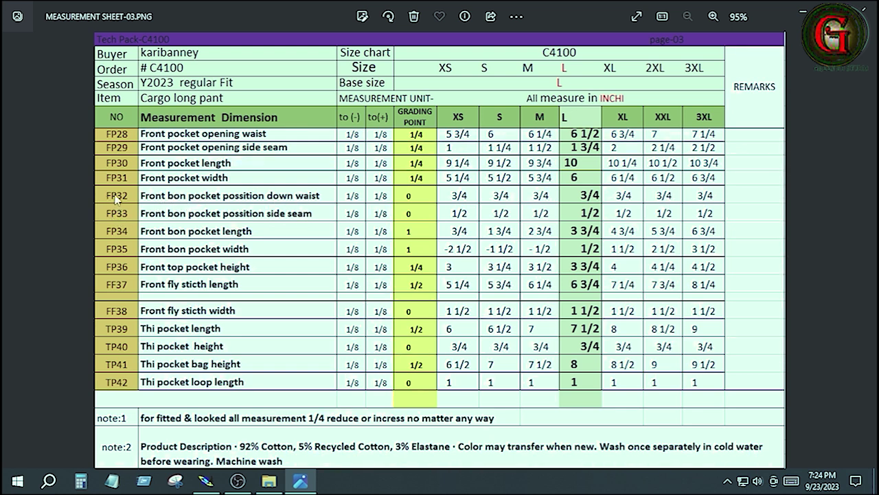
{"action": "left_click", "coordinate": [300, 485]}
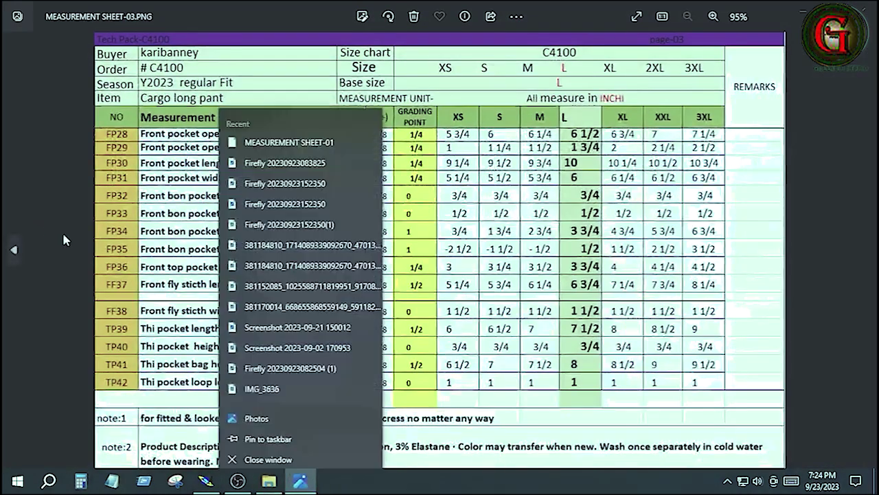
{"action": "left_click", "coordinate": [14, 247]}
{"action": "left_click", "coordinate": [13, 247]}
{"action": "left_click", "coordinate": [12, 246]}
{"action": "left_click", "coordinate": [13, 248]}
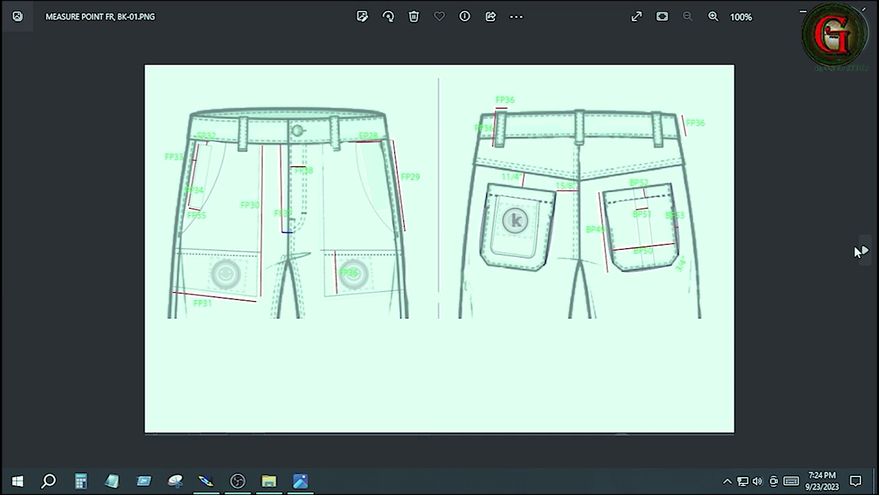
{"action": "left_click", "coordinate": [864, 251]}
{"action": "left_click", "coordinate": [865, 251]}
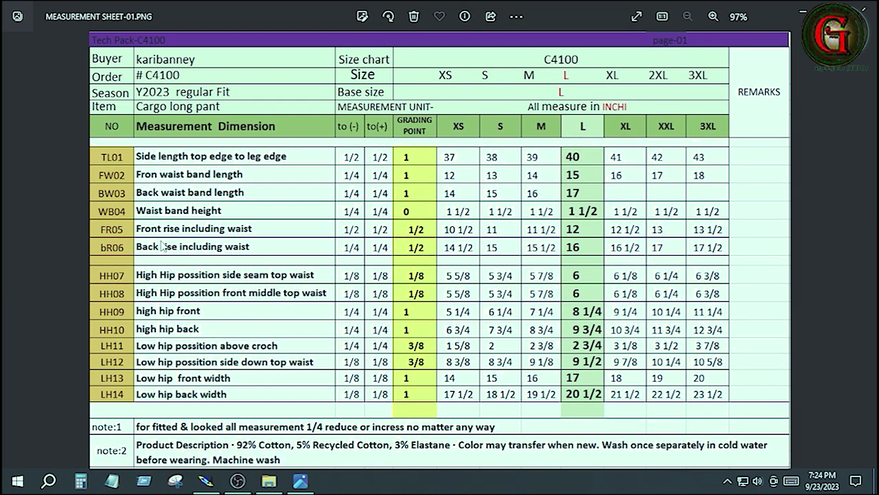
{"action": "left_click", "coordinate": [867, 252]}
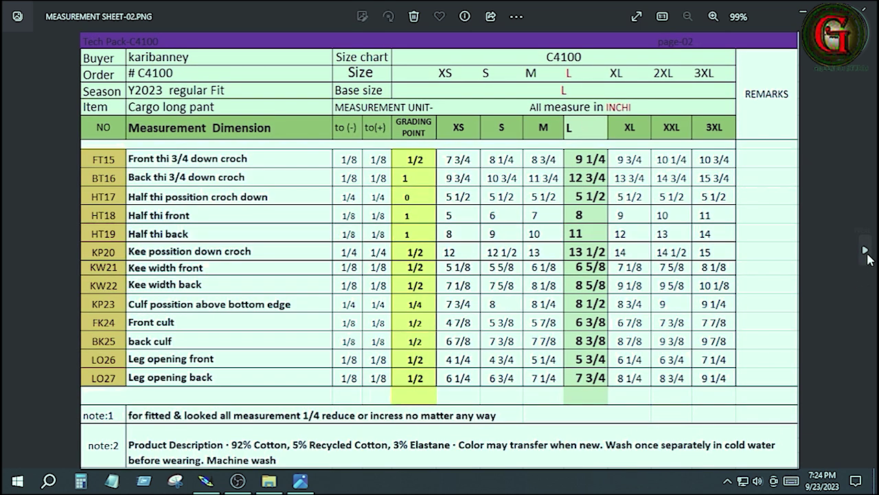
{"action": "left_click", "coordinate": [867, 253]}
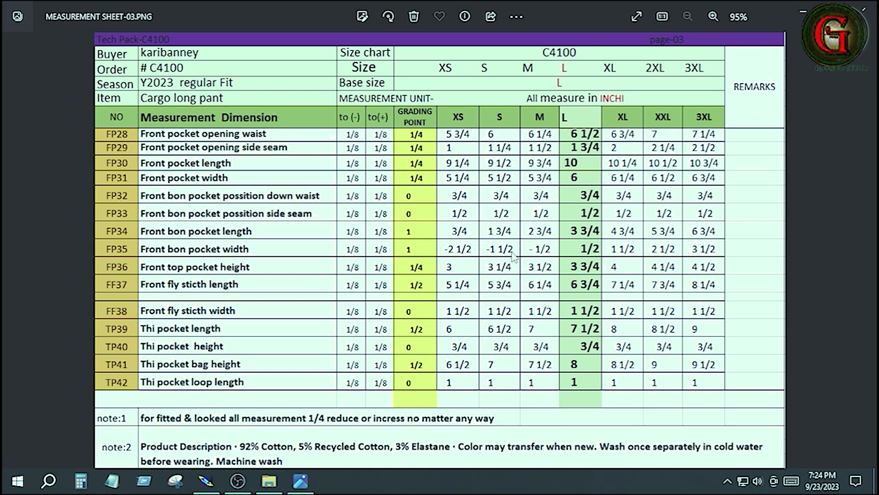
Switch back to Modaris and create a parallel of the front waistline at a distance of -0.75 inches.
{"action": "left_click", "coordinate": [206, 481]}
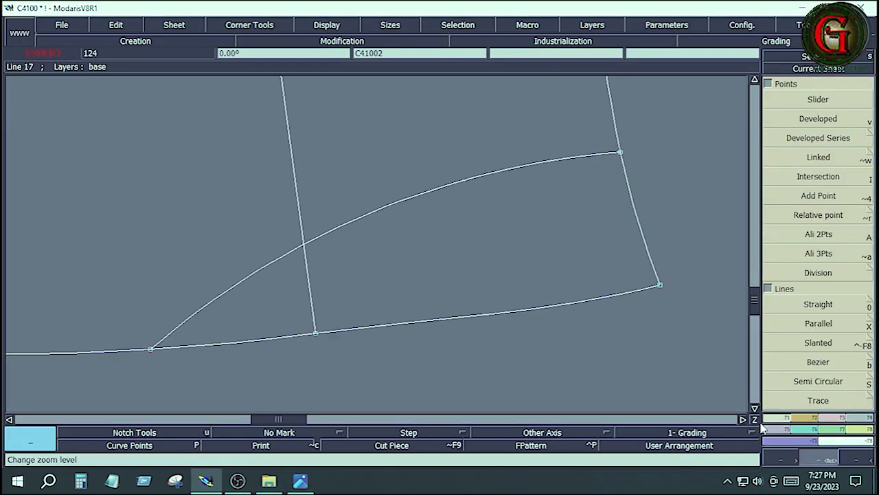
{"action": "left_click", "coordinate": [817, 323]}
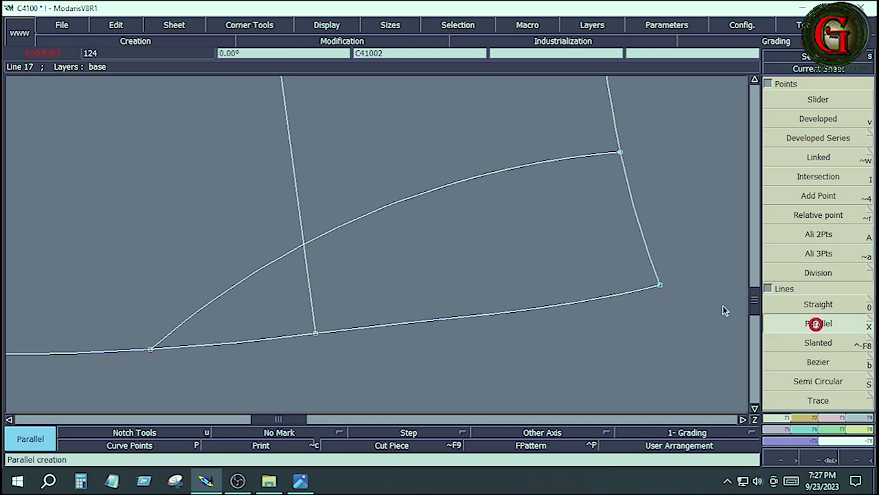
{"action": "left_click", "coordinate": [643, 238]}
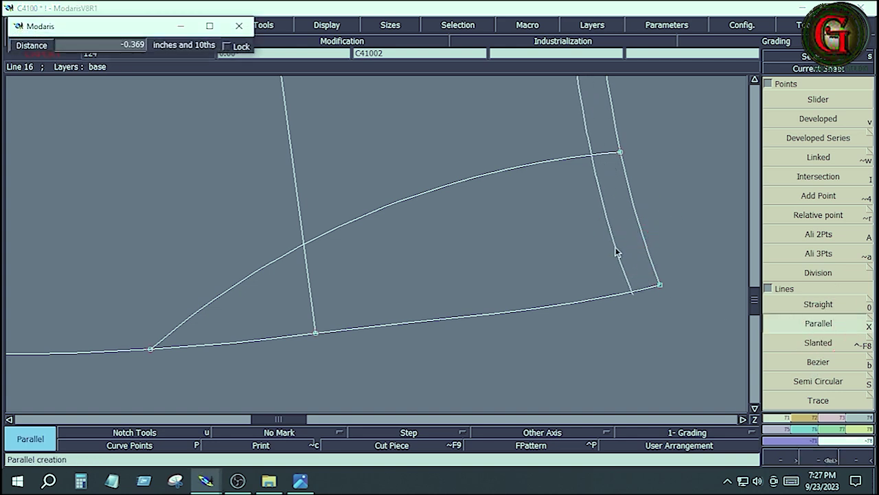
{"action": "key", "text": "Down"}
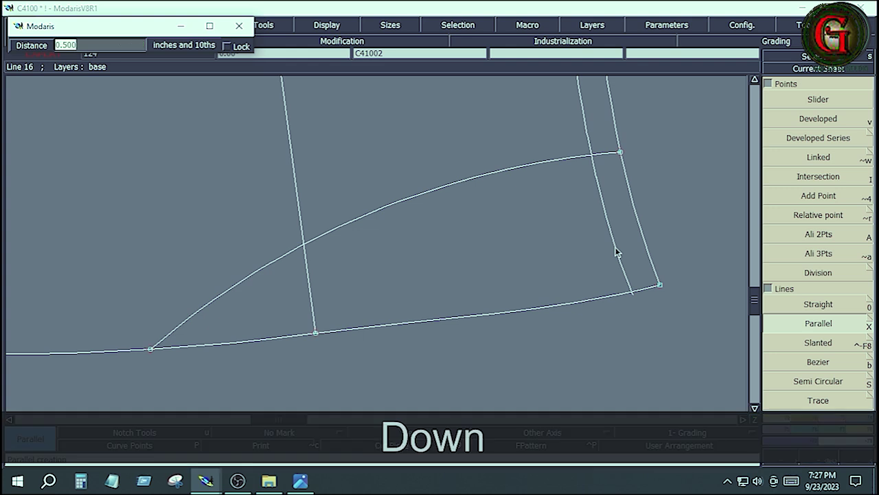
{"action": "type", "text": "-.75"}
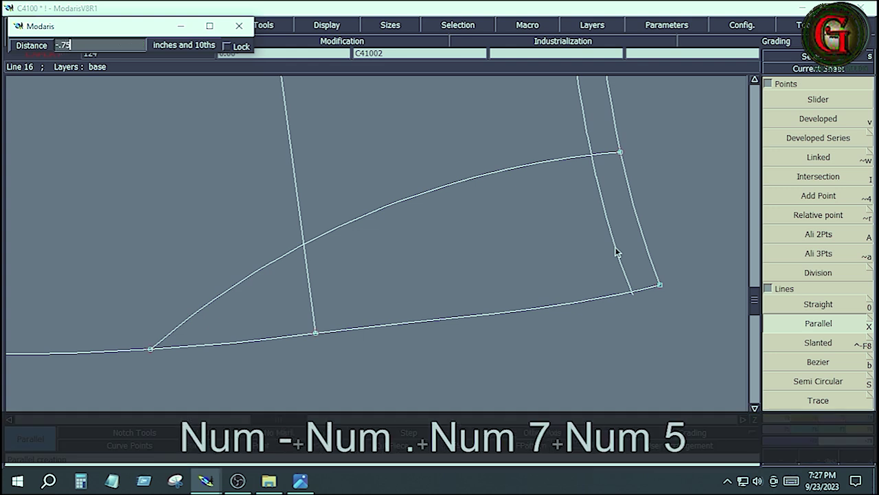
{"action": "key", "text": "Return"}
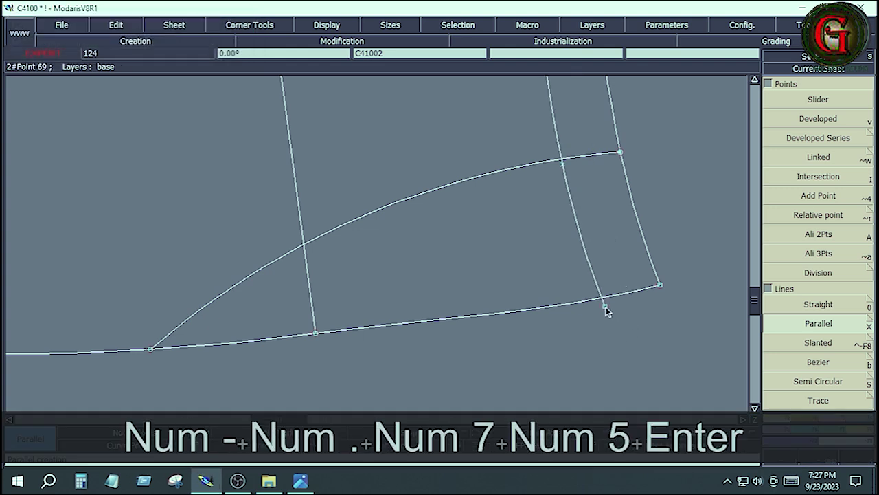
Place a developed point on the waistline parallel at a curve length of -0.5 inches from the side seam and insert it into the line.
{"action": "left_click", "coordinate": [815, 119]}
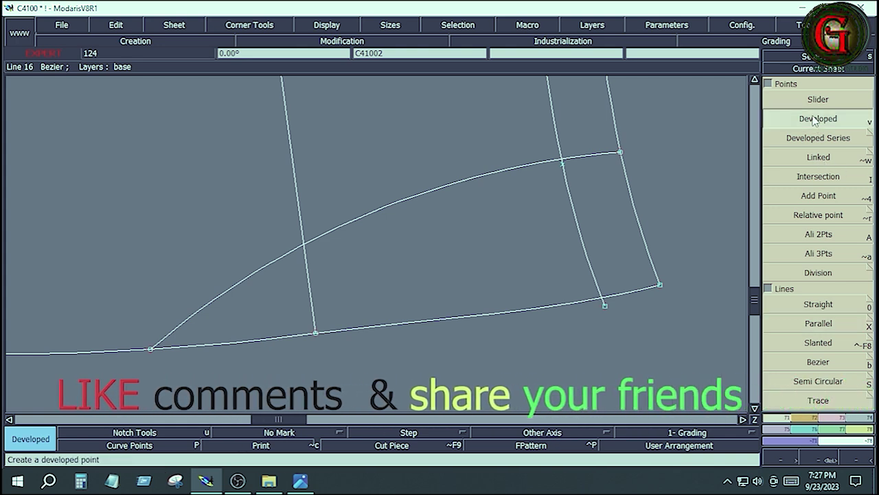
{"action": "left_click", "coordinate": [601, 300]}
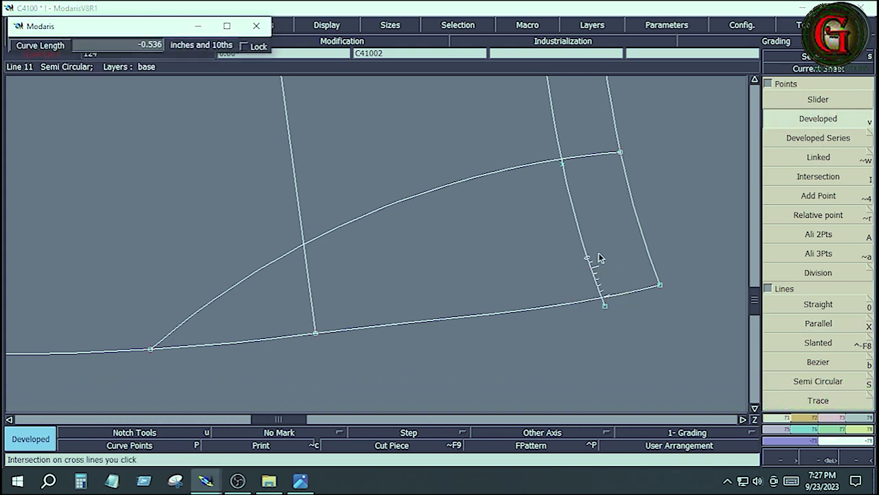
{"action": "key", "text": "Down"}
{"action": "type", "text": "-.5"}
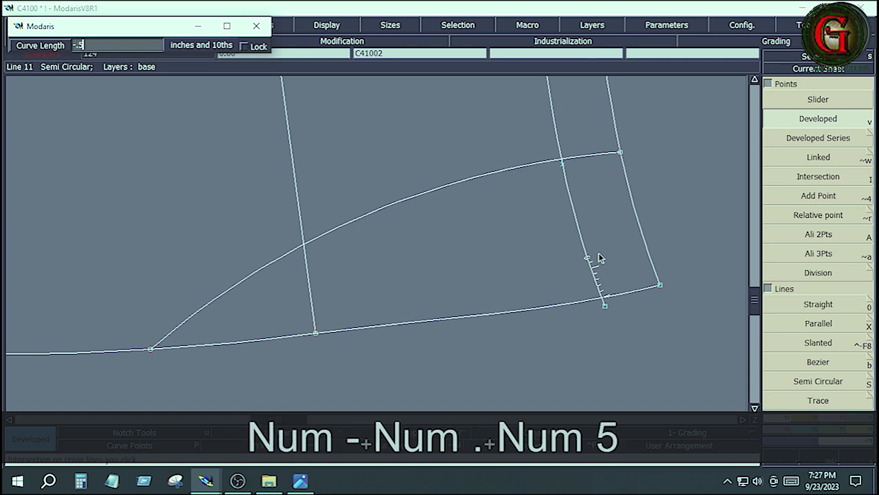
{"action": "key", "text": "Return"}
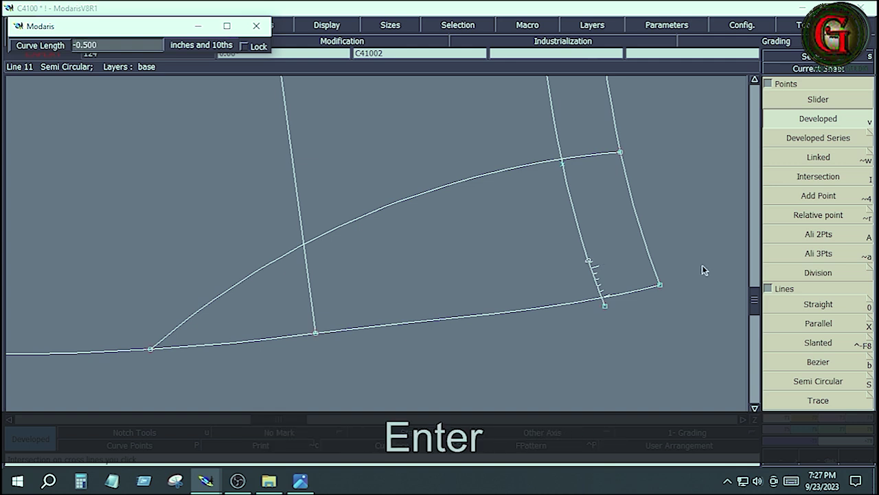
{"action": "left_click", "coordinate": [814, 305]}
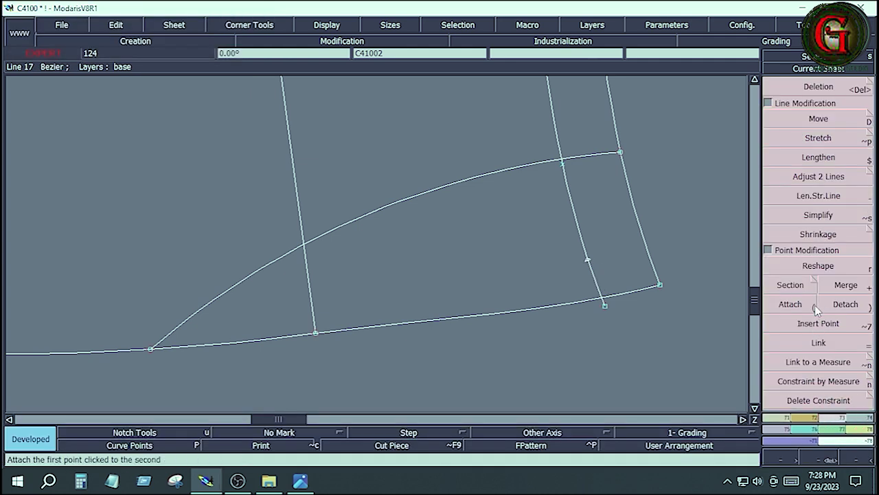
{"action": "left_click", "coordinate": [817, 323]}
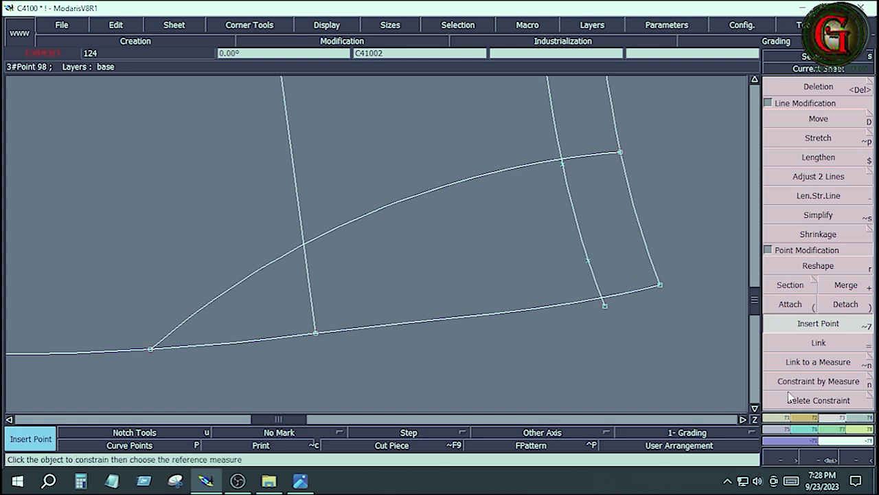
Create a parallel of the side seam at a distance of 0.5 inches inside the front panel.
{"action": "left_click", "coordinate": [783, 421]}
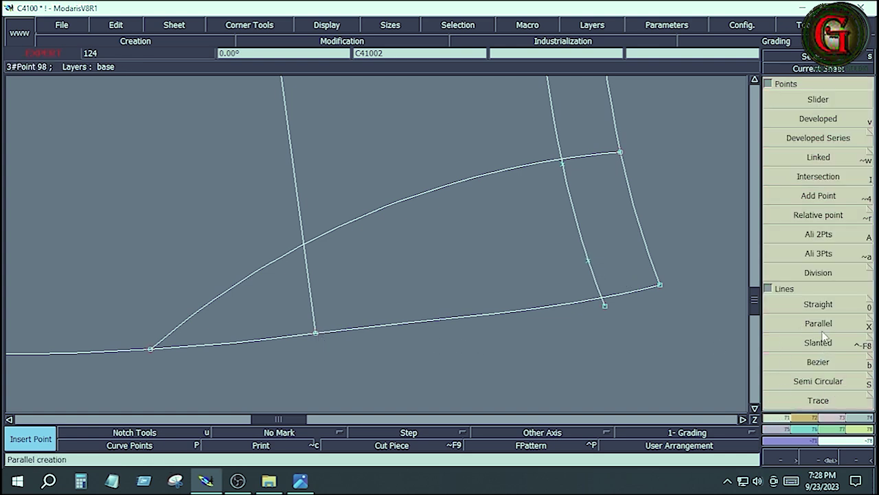
{"action": "left_click", "coordinate": [819, 323]}
{"action": "left_click", "coordinate": [539, 308]}
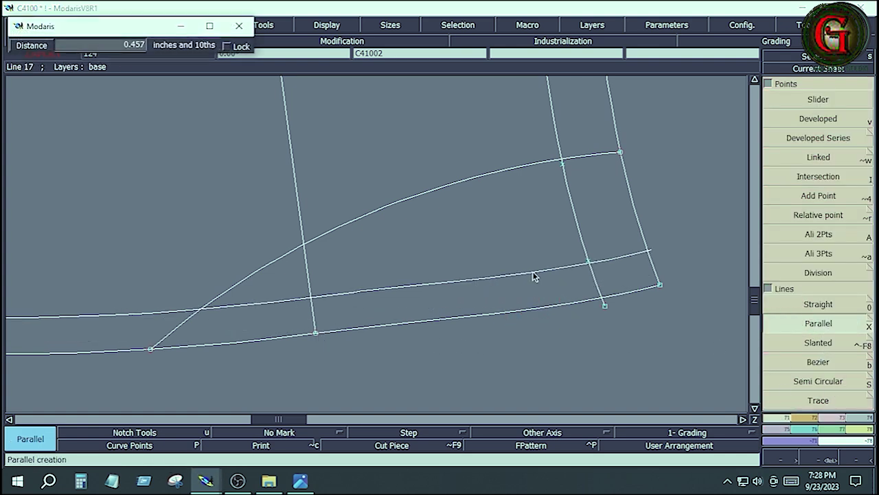
{"action": "key", "text": "Down"}
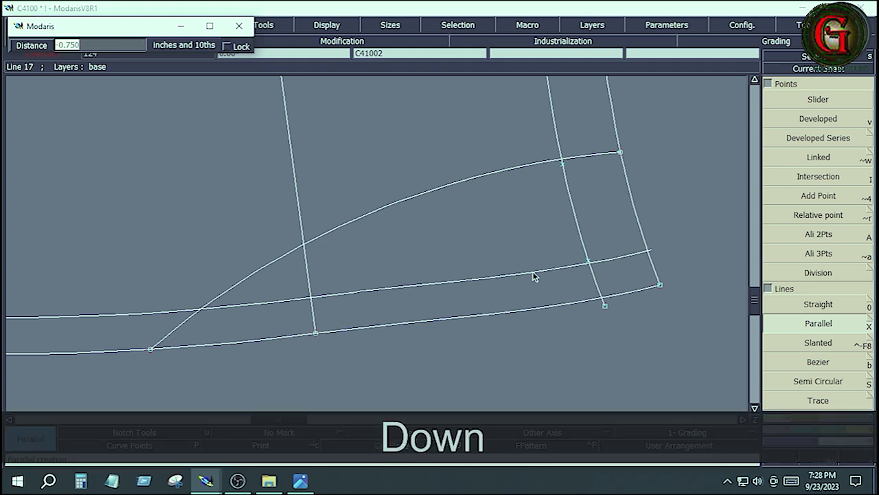
{"action": "type", "text": ".5"}
{"action": "key", "text": "Return"}
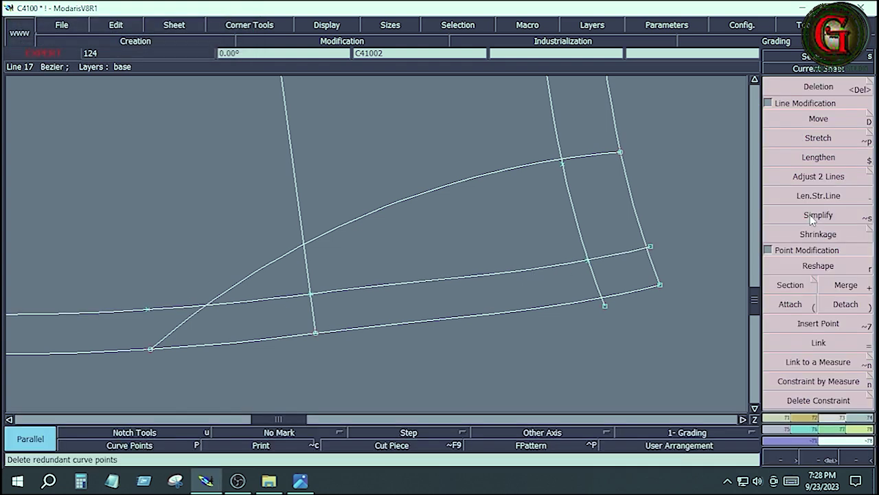
Trim the waist end of the side seam parallel to the waistline parallel with Adjust 2 Lines.
{"action": "left_click", "coordinate": [820, 177]}
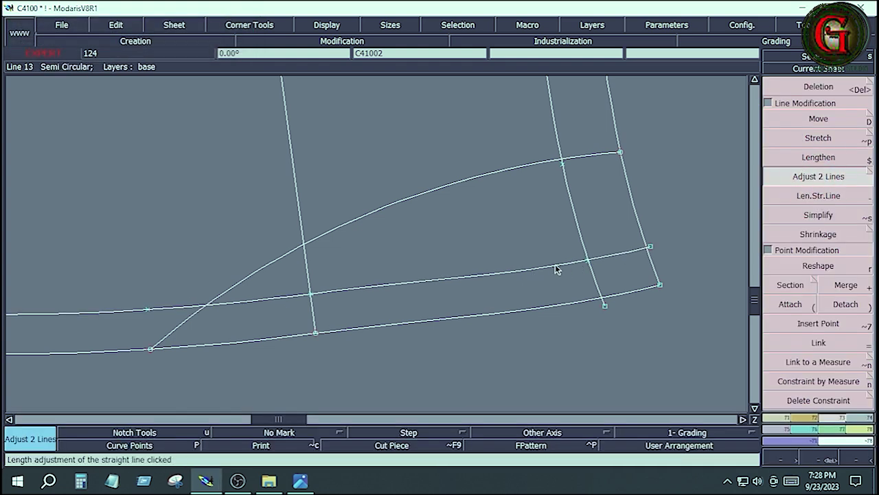
{"action": "left_click", "coordinate": [557, 268]}
{"action": "left_click", "coordinate": [593, 270]}
Display the curve points and delete the surplus ones on the waistline parallel between the pocket line and the side seam parallel.
{"action": "left_click", "coordinate": [127, 446]}
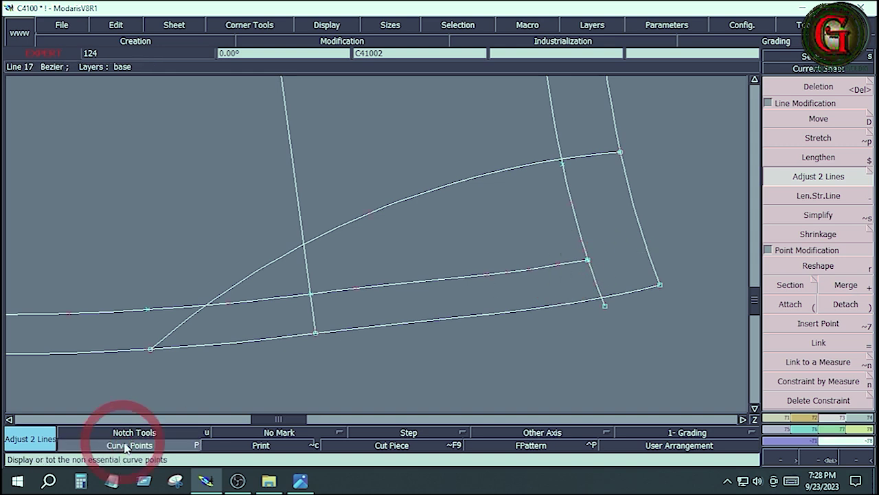
{"action": "key", "text": "Delete"}
{"action": "left_click", "coordinate": [357, 288]}
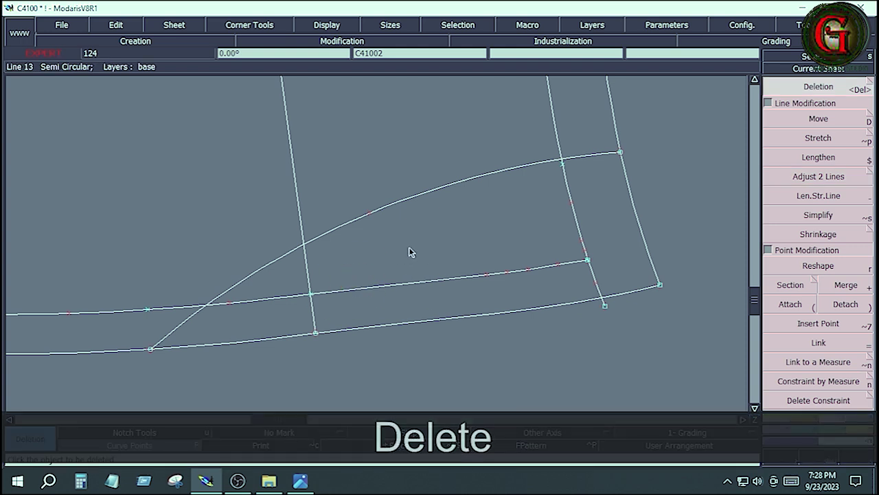
{"action": "left_click_drag", "start_coordinate": [404, 246], "coordinate": [569, 288]}
Place a developed point on the waistline parallel at a curve length of -3.75 inches from its side seam end and insert it into the line.
{"action": "left_click", "coordinate": [775, 415]}
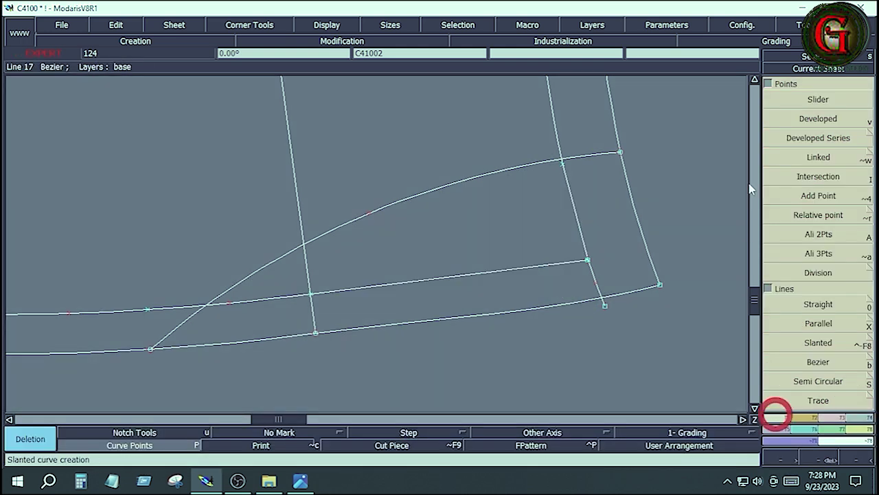
{"action": "left_click", "coordinate": [819, 121]}
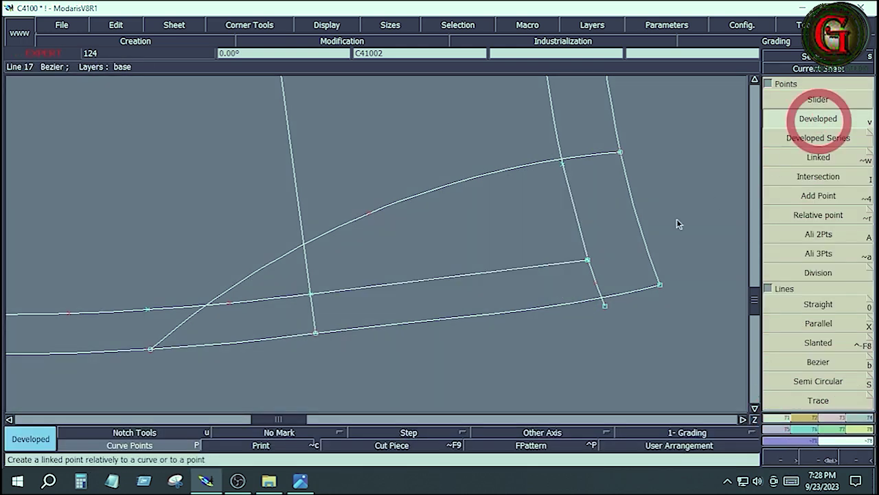
{"action": "left_click", "coordinate": [588, 259]}
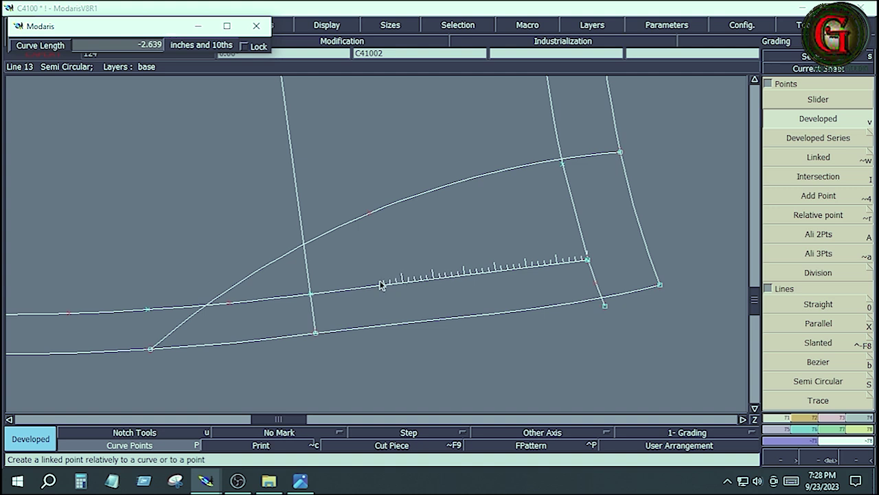
{"action": "key", "text": "Down"}
{"action": "type", "text": "-"}
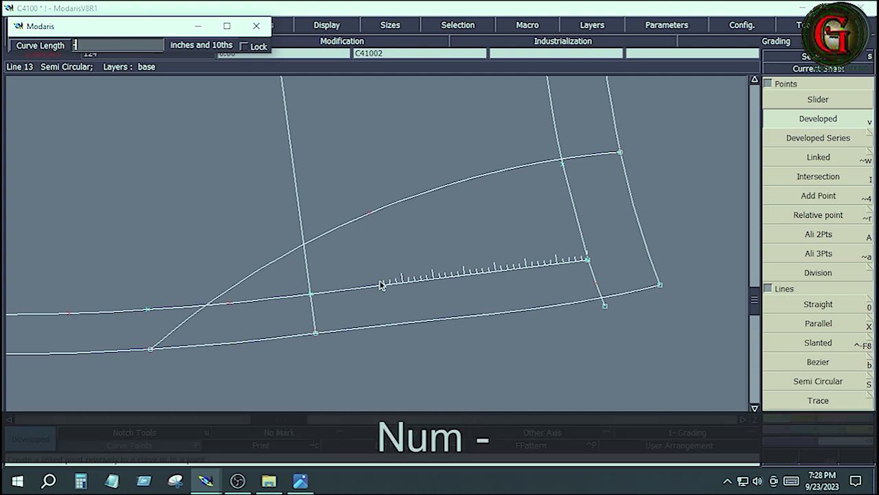
{"action": "type", "text": "3."}
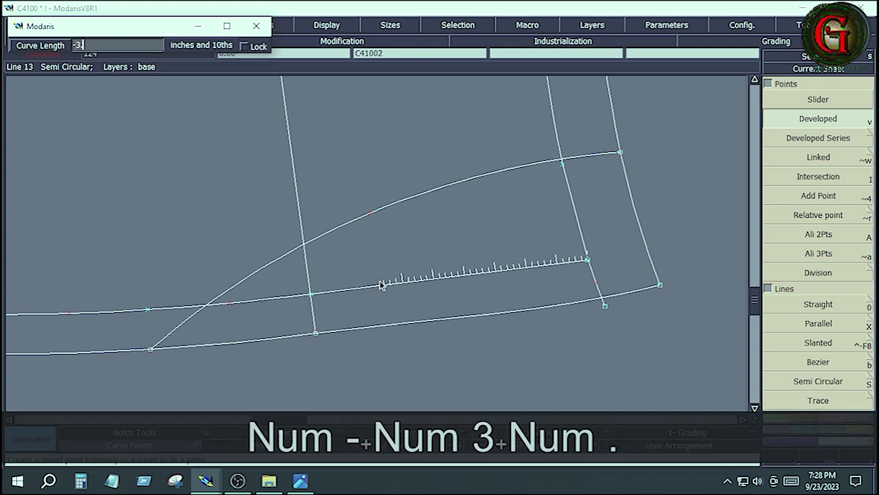
{"action": "type", "text": "75"}
{"action": "key", "text": "Return"}
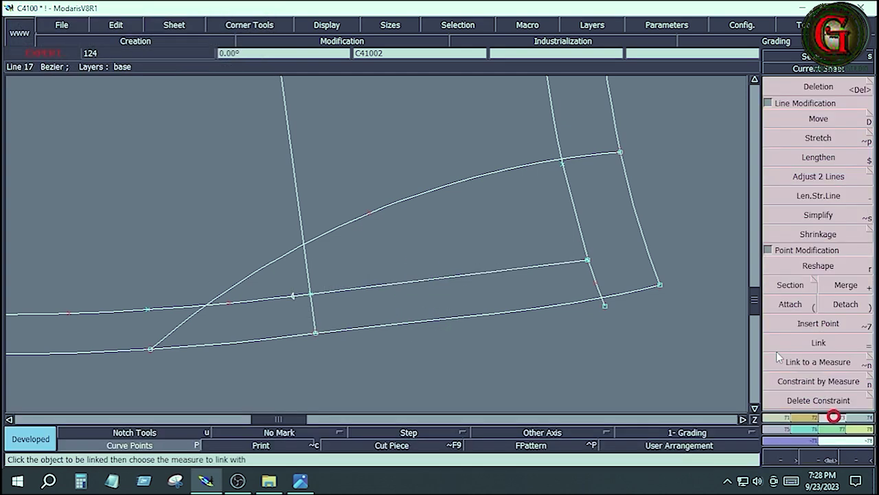
{"action": "key", "text": "F2"}
{"action": "left_click", "coordinate": [817, 322]}
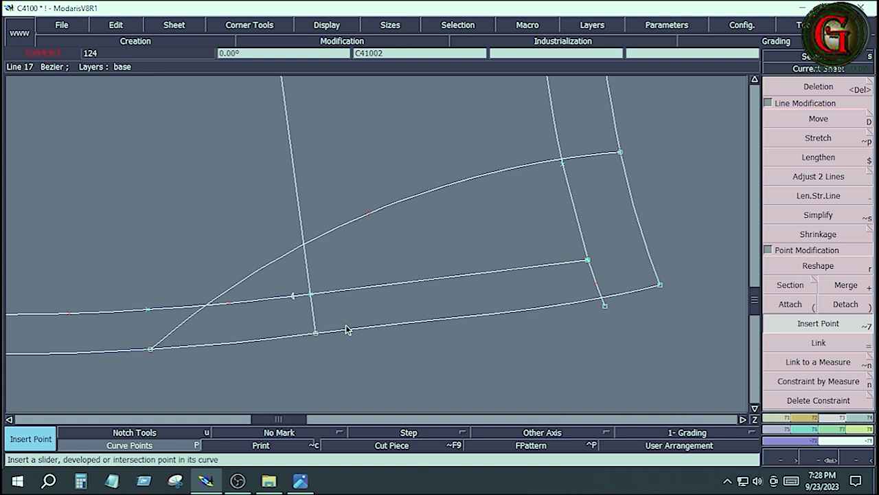
{"action": "left_click", "coordinate": [293, 296]}
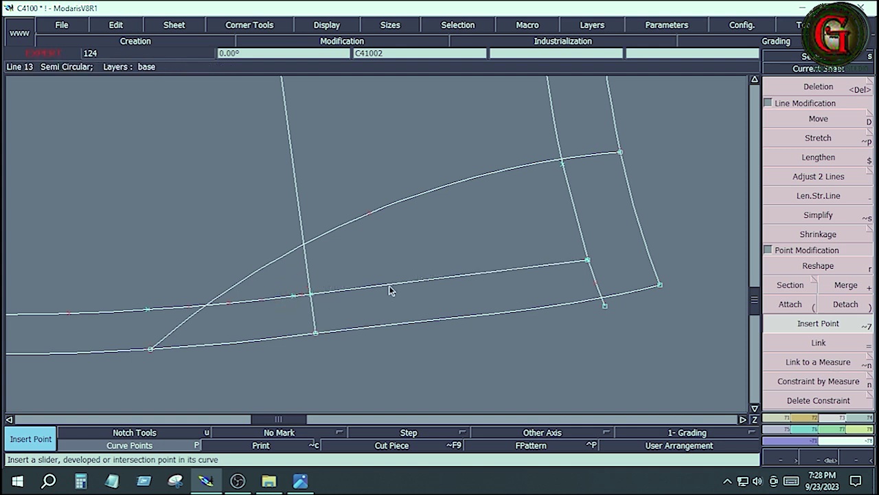
Section the waistline parallel at the inserted point and delete the part beyond it with its leftover points.
{"action": "left_click", "coordinate": [790, 286]}
{"action": "left_click", "coordinate": [291, 295]}
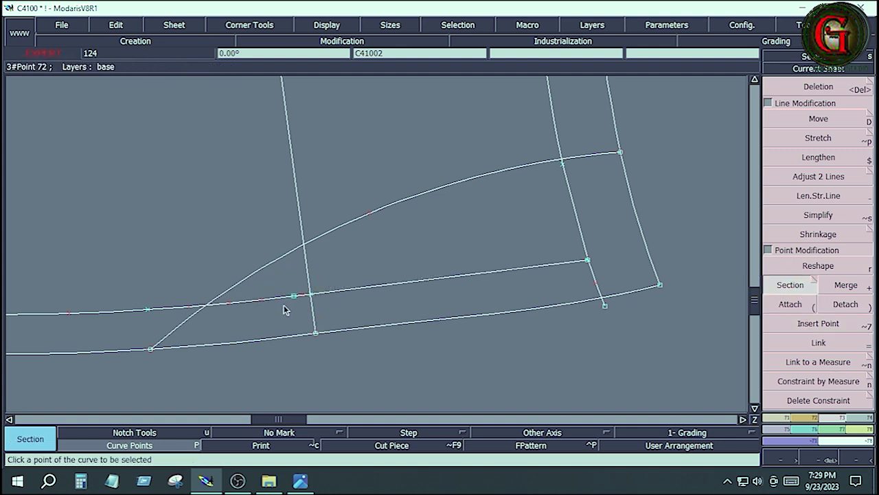
{"action": "key", "text": "Delete"}
{"action": "left_click", "coordinate": [246, 305]}
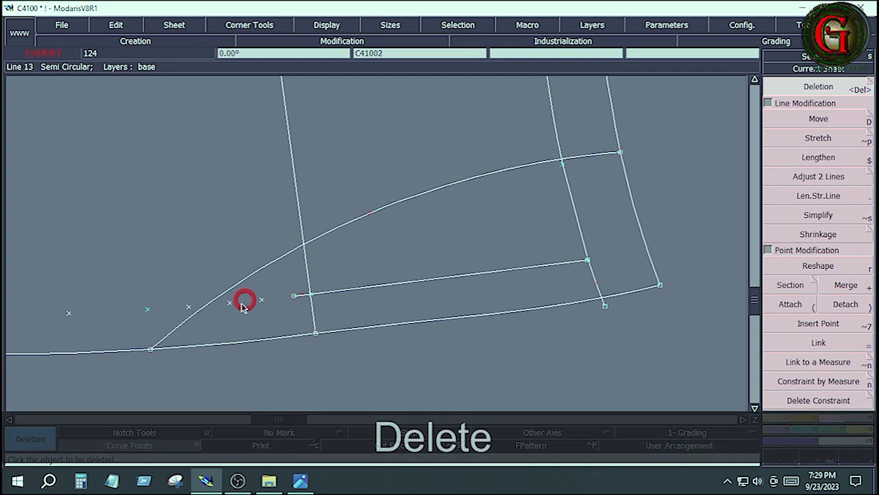
{"action": "left_click", "coordinate": [182, 307]}
Delete the side seam parallel and its leftover end points.
{"action": "left_click", "coordinate": [599, 288]}
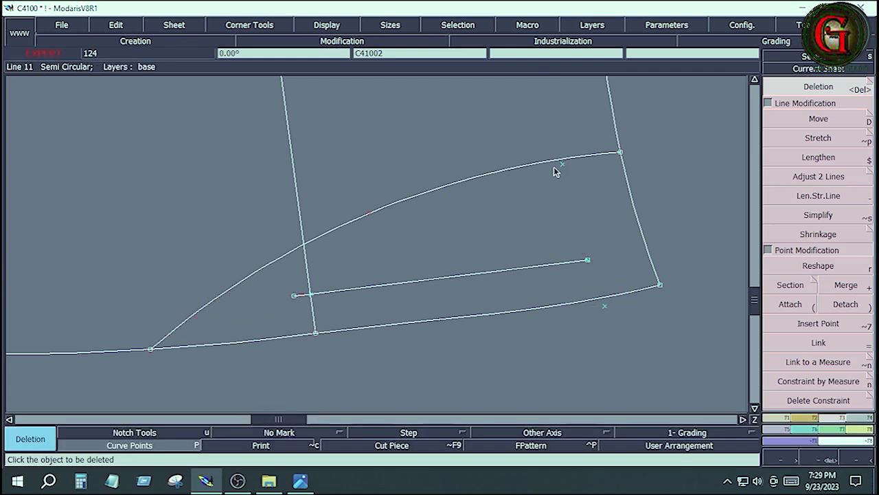
{"action": "left_click", "coordinate": [560, 165]}
{"action": "left_click", "coordinate": [607, 308]}
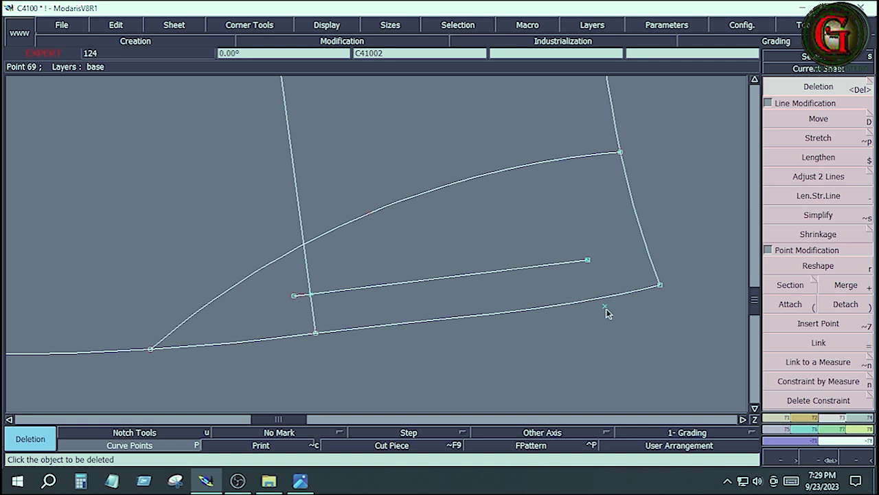
Start a parallel of the shortened bone pocket line on the side away from the waistline.
{"action": "left_click", "coordinate": [775, 415]}
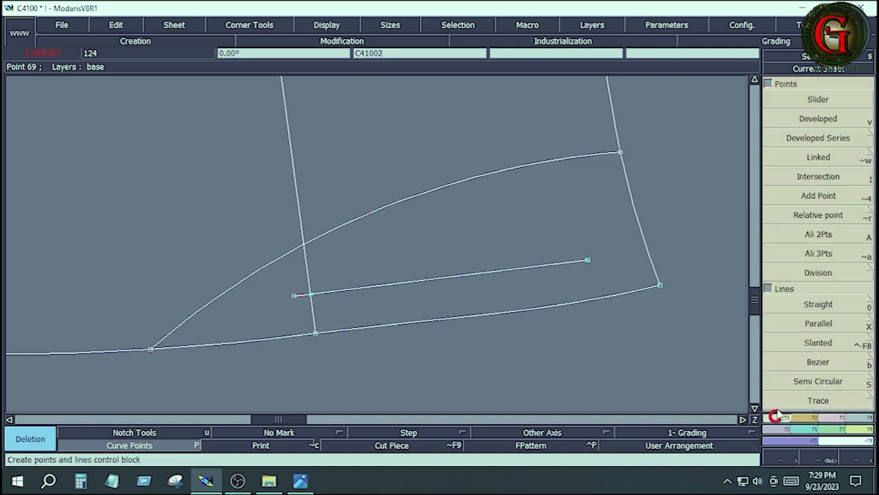
{"action": "left_click", "coordinate": [796, 324]}
{"action": "left_click", "coordinate": [433, 280]}
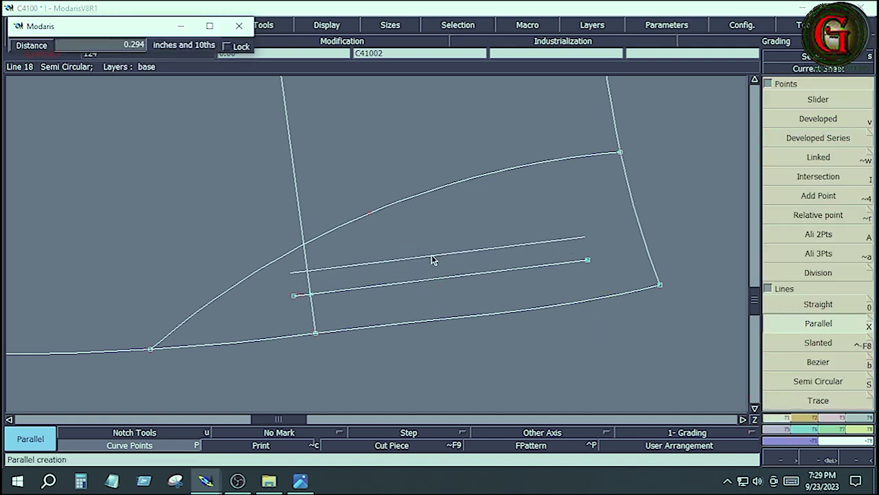
Set the distance of the second line parallel to the front bone pocket line to 0.5 inch.
{"action": "key", "text": "Down"}
{"action": "type", "text": ".5"}
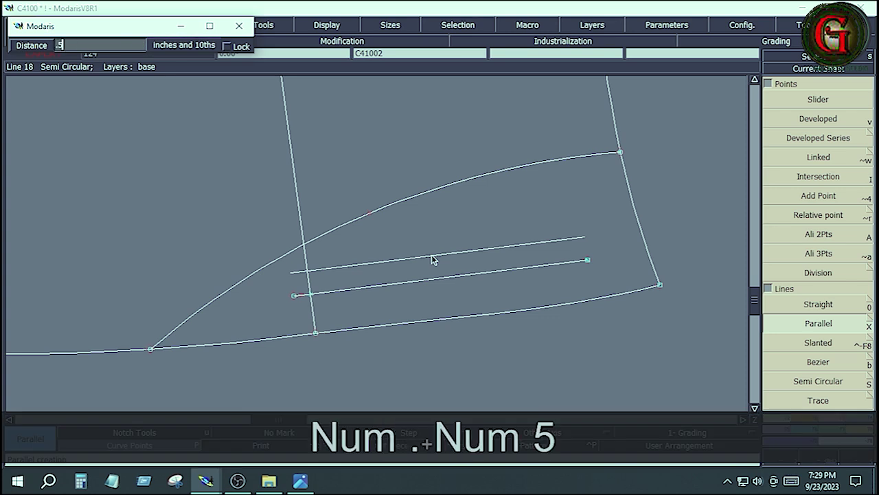
{"action": "key", "text": "Return"}
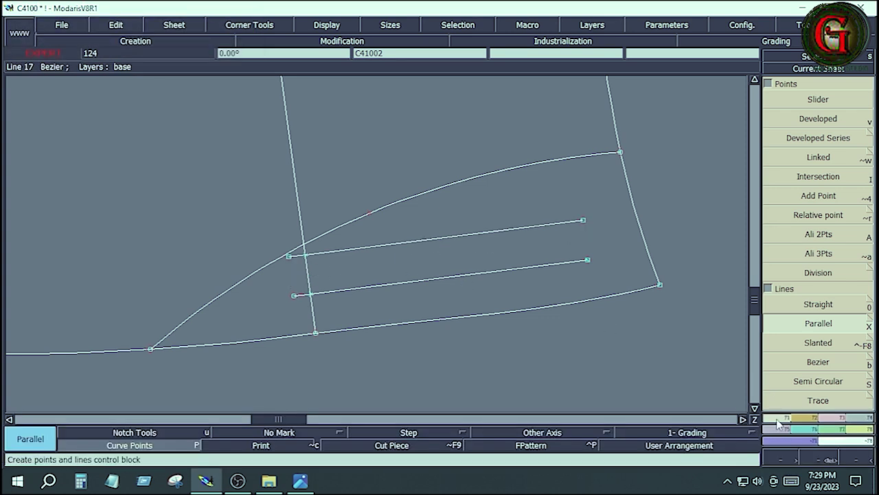
Join the ends of the two parallel pocket lines with Bezier lines to close the bone pocket rectangle.
{"action": "left_click", "coordinate": [818, 364]}
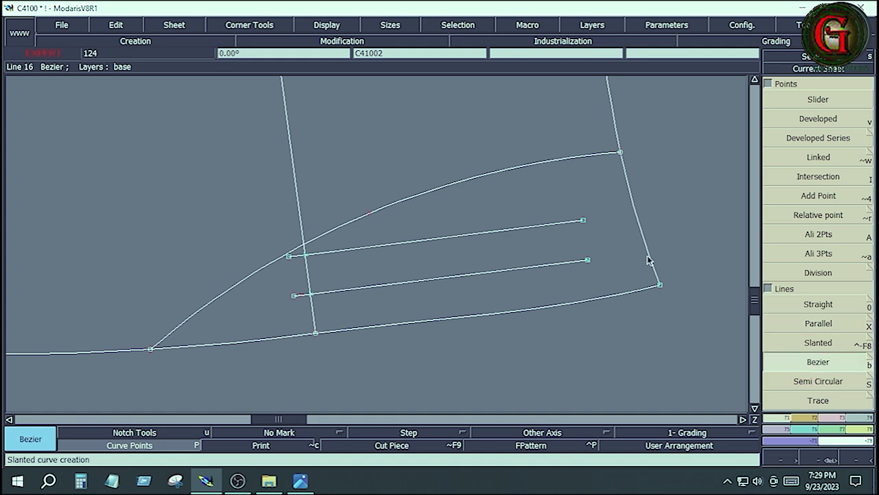
{"action": "left_click", "coordinate": [583, 220]}
{"action": "left_click", "coordinate": [587, 260]}
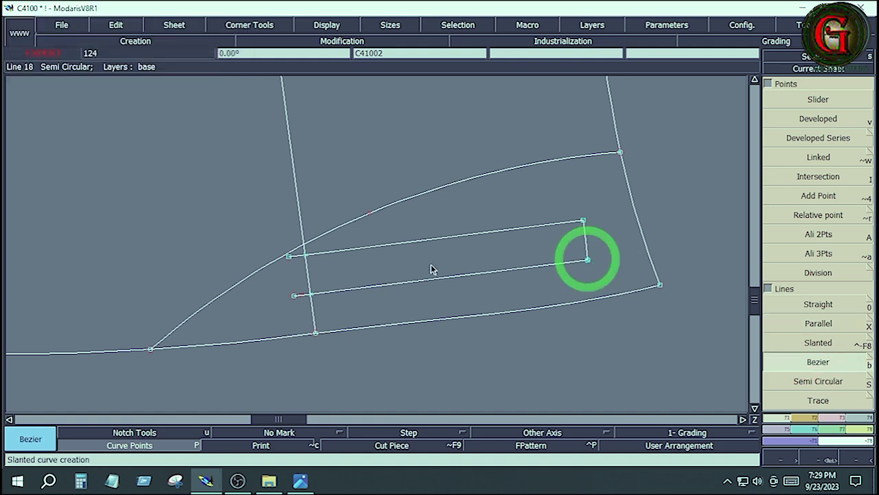
{"action": "left_click", "coordinate": [289, 255]}
{"action": "left_click", "coordinate": [294, 295]}
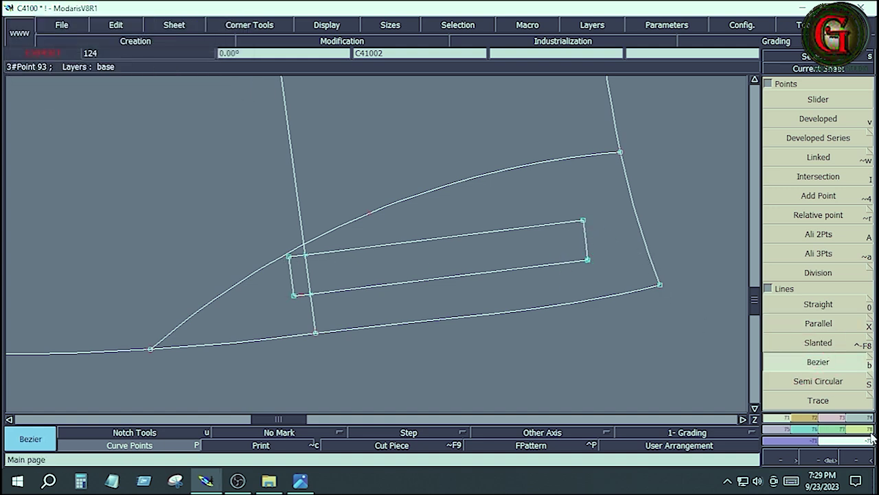
Measure the distance from the bone pocket's upper waist-side corner to the waistline, and delete that measurement.
{"action": "left_click", "coordinate": [870, 440]}
{"action": "left_click", "coordinate": [860, 187]}
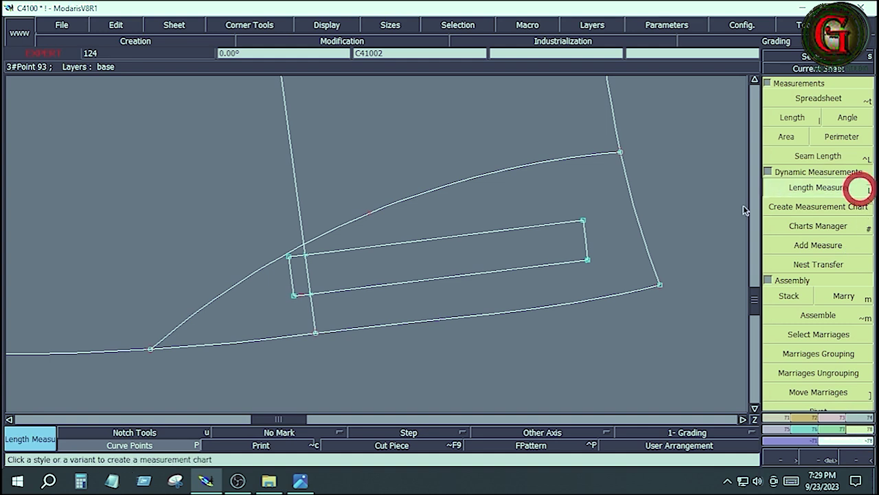
{"action": "left_click", "coordinate": [584, 221]}
{"action": "key", "text": "space"}
{"action": "key", "text": "space"}
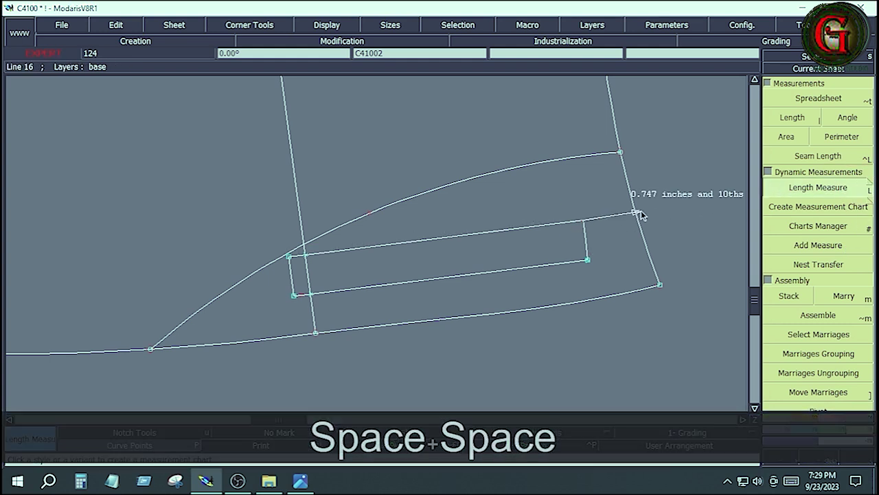
{"action": "left_click", "coordinate": [635, 210]}
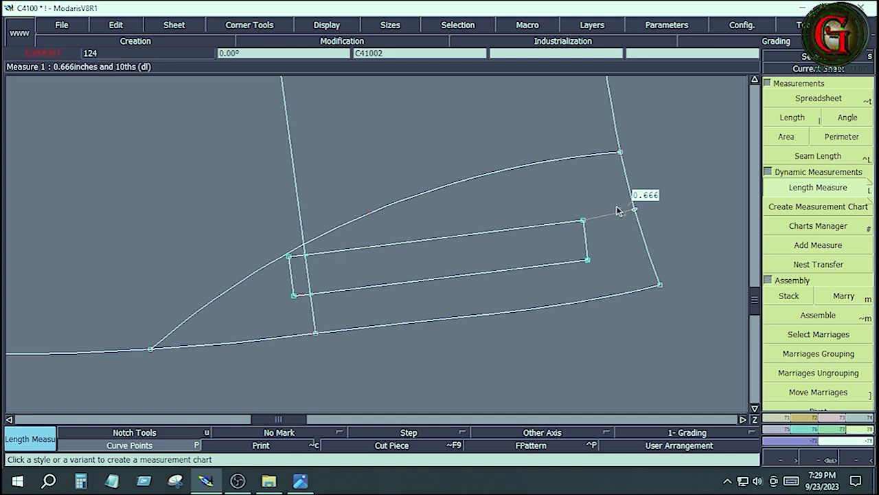
{"action": "key", "text": "Delete"}
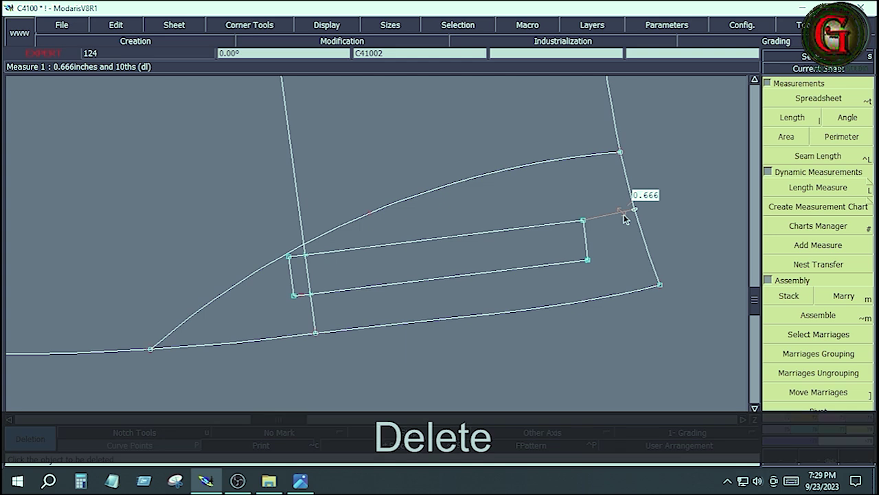
{"action": "left_click", "coordinate": [622, 214]}
{"action": "left_click_drag", "start_coordinate": [587, 181], "coordinate": [638, 227]}
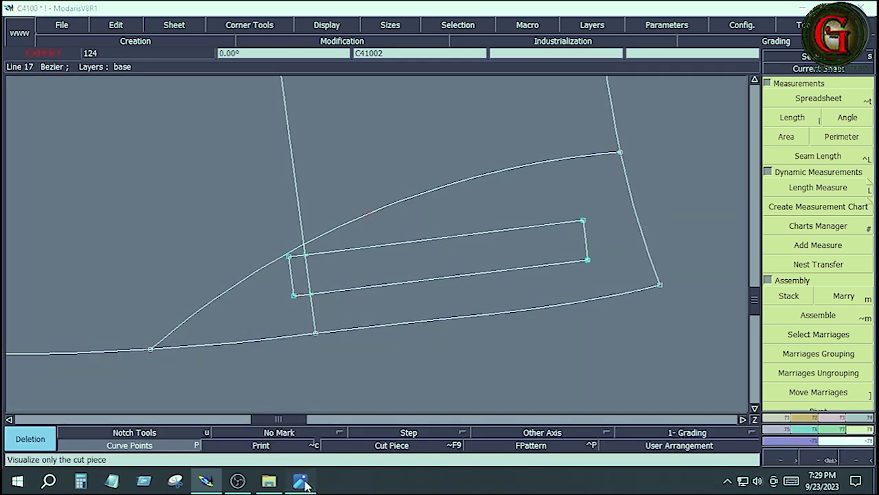
Check the front pocket rows of the measurement sheet and delete the two points where the slanted hip line crosses the bone pocket rectangle.
{"action": "left_click", "coordinate": [300, 480]}
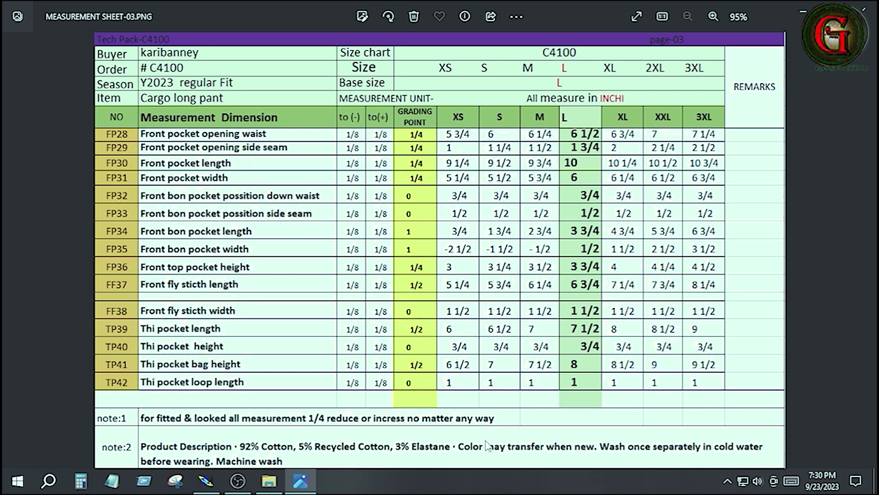
{"action": "left_click", "coordinate": [205, 481]}
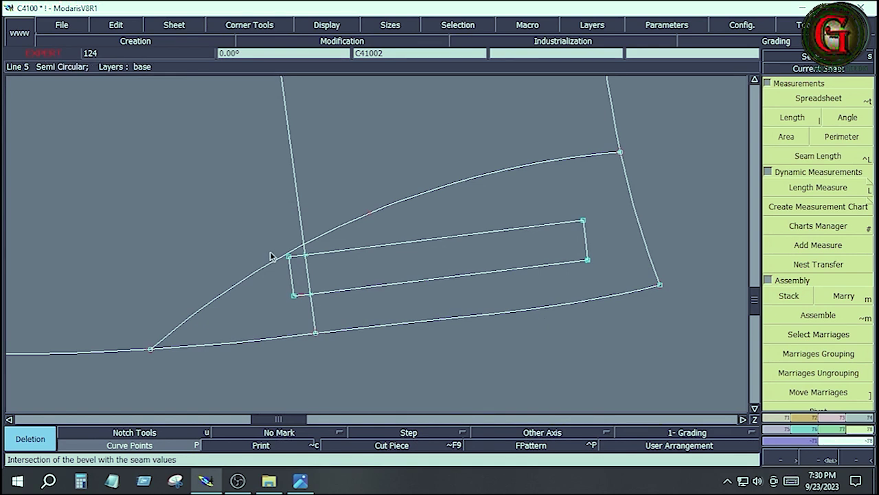
{"action": "key", "text": "Delete"}
{"action": "left_click", "coordinate": [306, 257]}
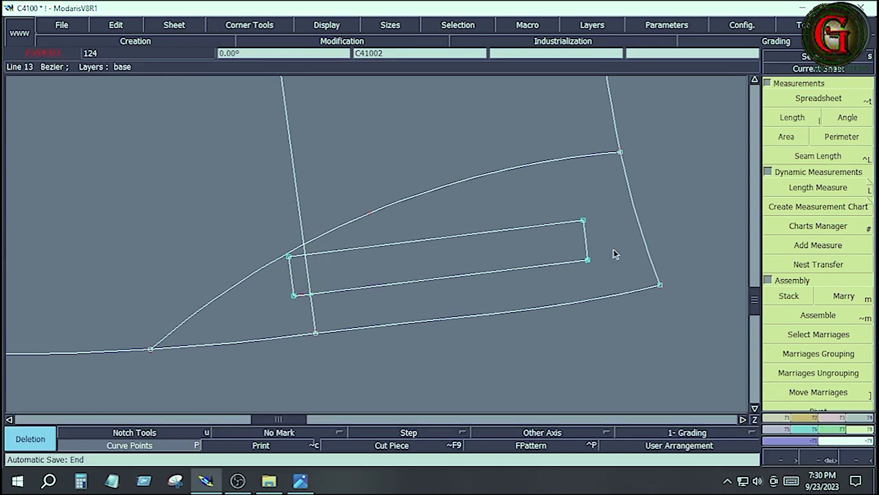
{"action": "left_click", "coordinate": [310, 294]}
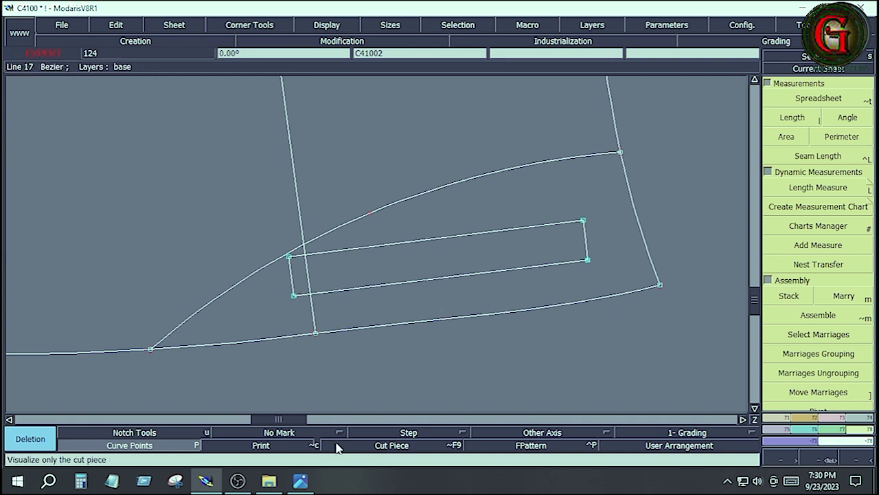
Consult the measurement sheet for the front top pocket height and create a parallel to the front pocket's bottom line at 3.75 inches.
{"action": "left_click", "coordinate": [301, 482]}
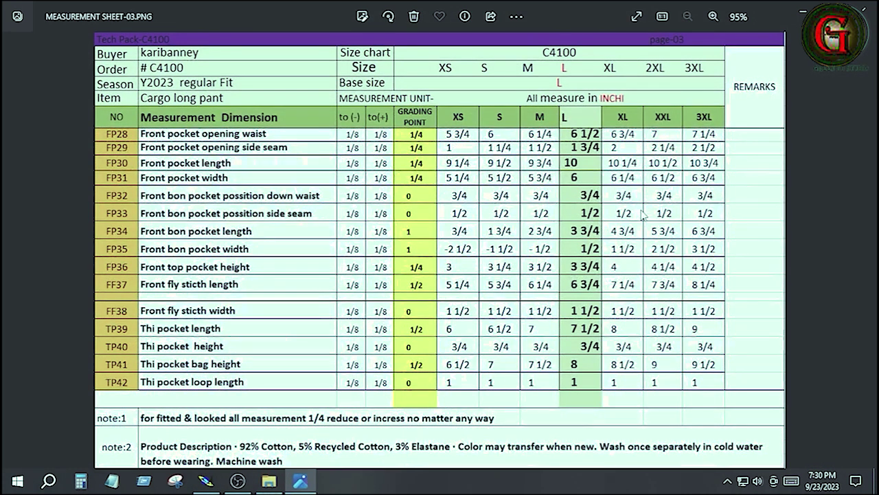
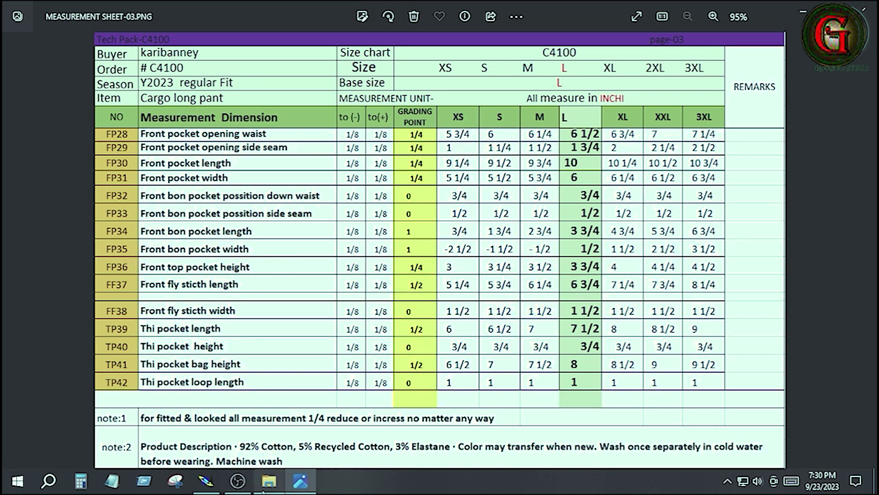
{"action": "left_click", "coordinate": [205, 480]}
{"action": "key", "text": "Home"}
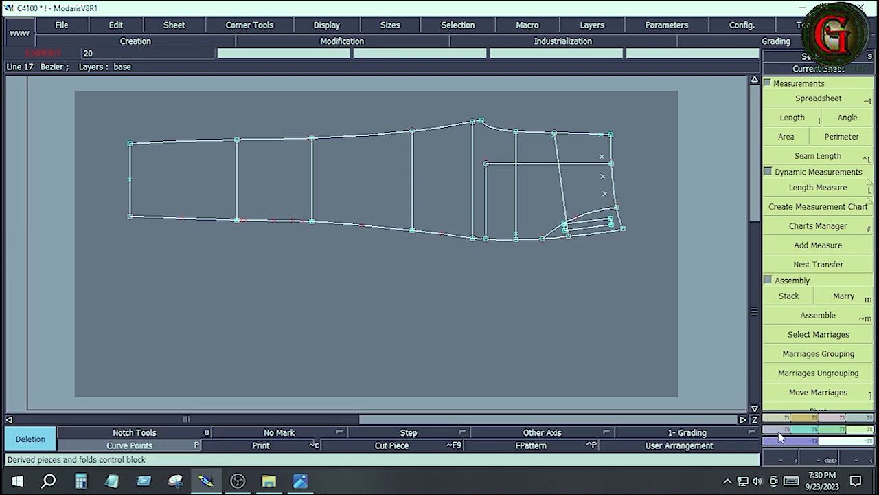
{"action": "left_click", "coordinate": [779, 417]}
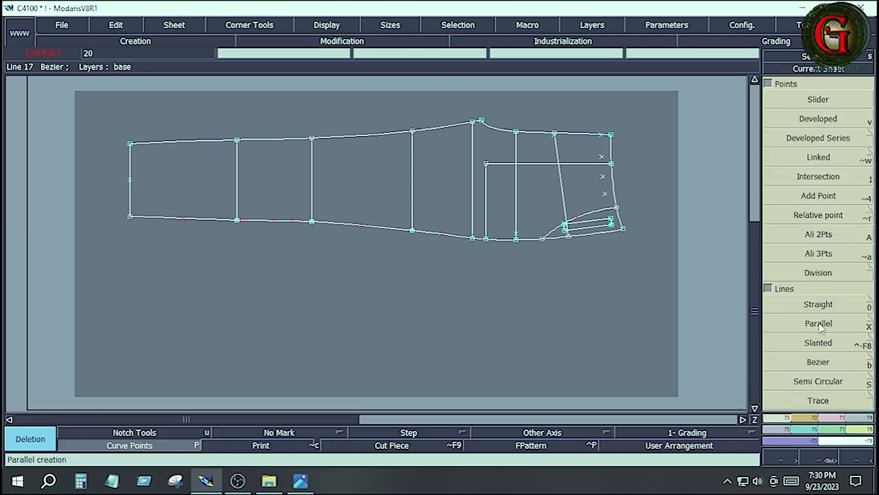
{"action": "left_click", "coordinate": [818, 324]}
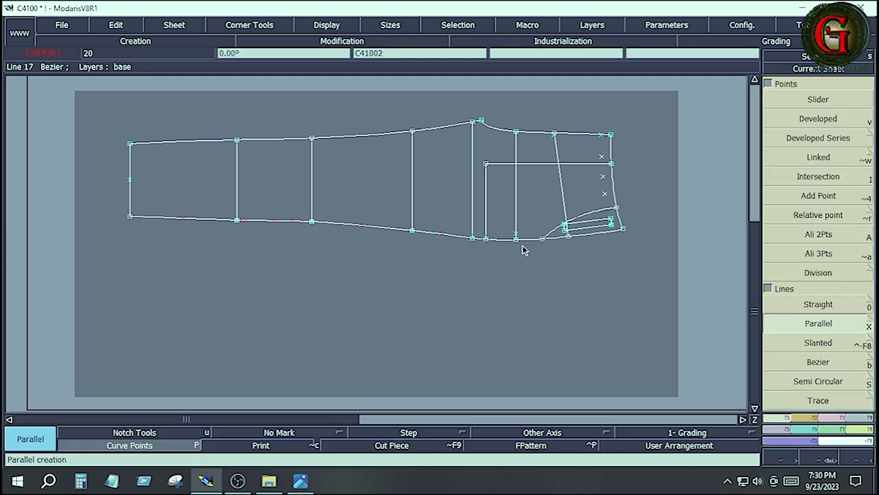
{"action": "left_click", "coordinate": [486, 198]}
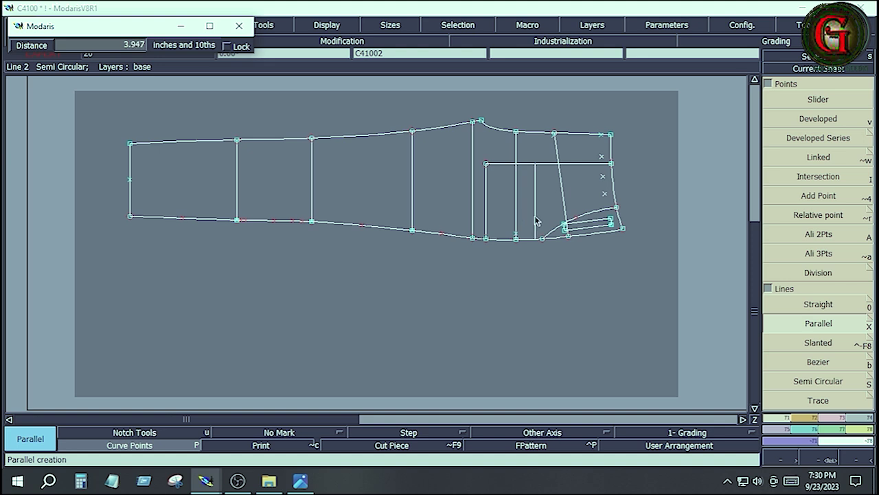
{"action": "key", "text": "Down"}
{"action": "type", "text": "3"}
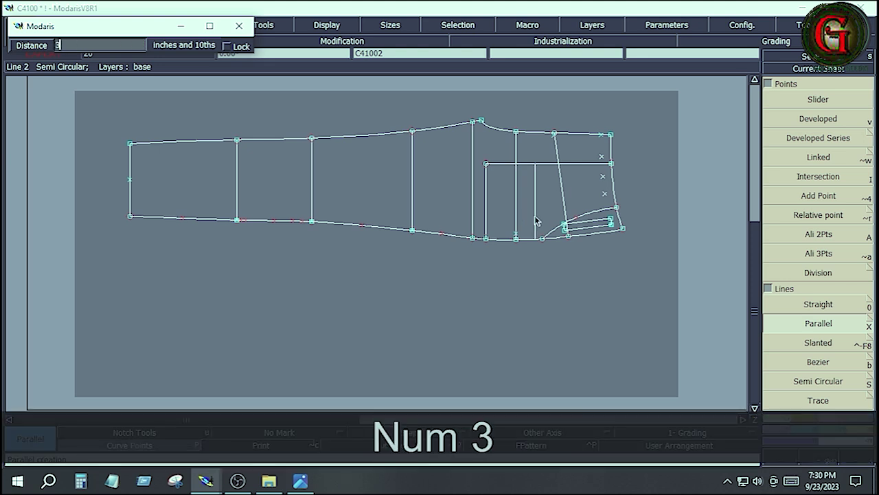
{"action": "type", "text": ".75"}
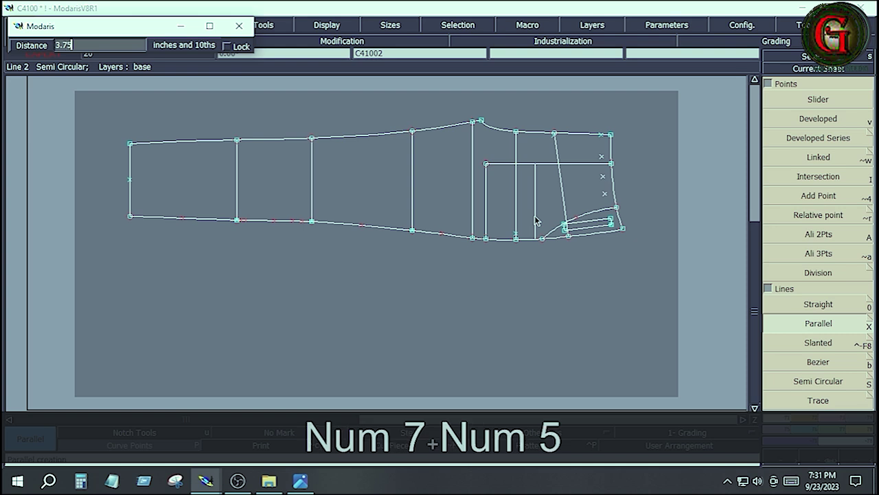
{"action": "key", "text": "Return"}
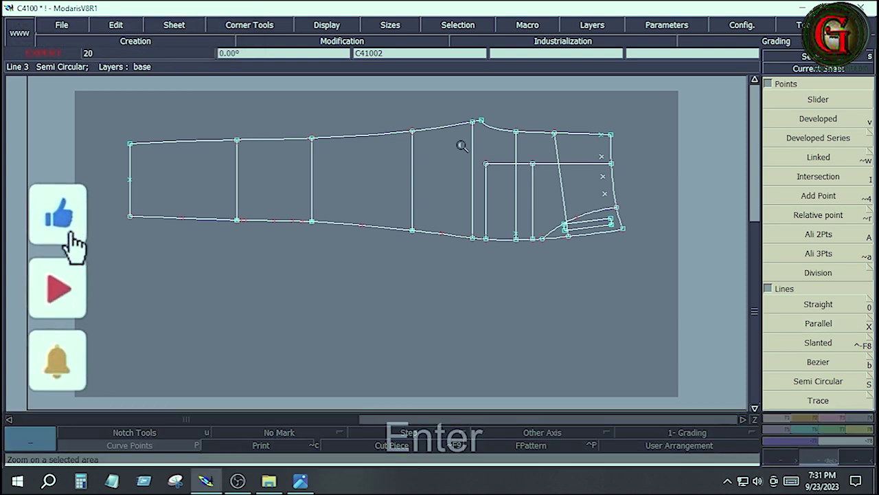
Delete the leftover marker point on the hip line just inside the side seam.
{"action": "left_click_drag", "start_coordinate": [462, 146], "coordinate": [540, 257]}
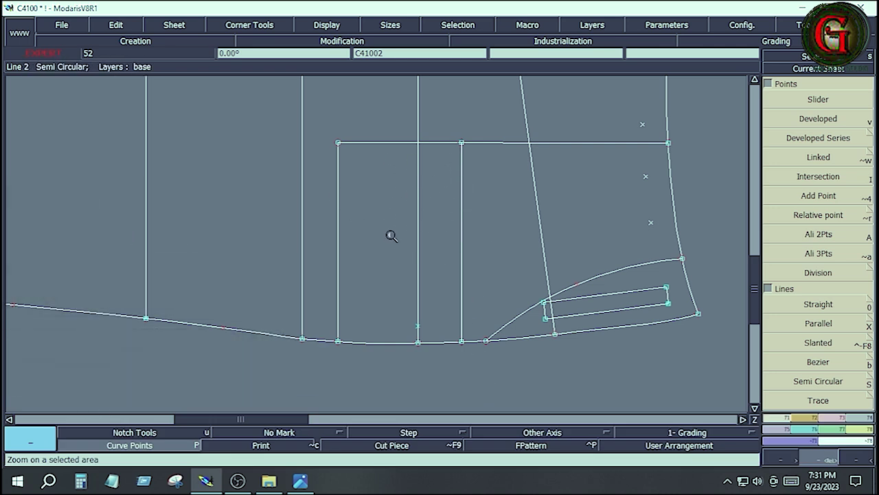
{"action": "key", "text": "Delete"}
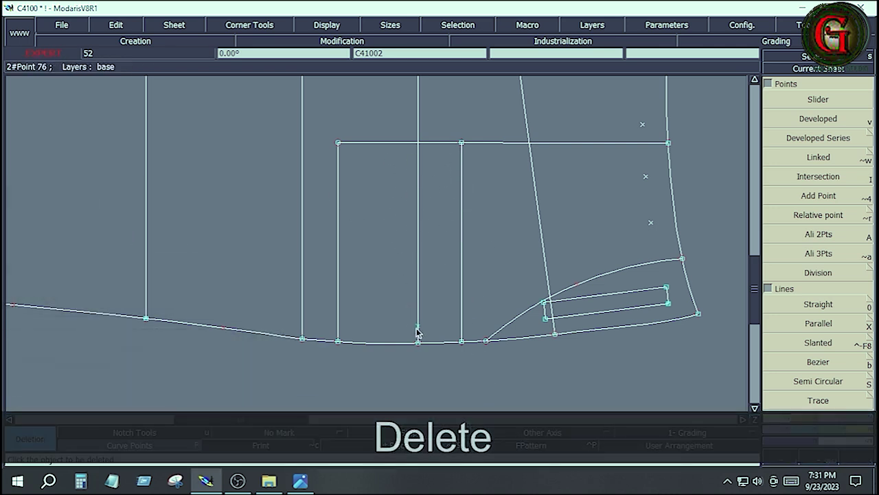
{"action": "left_click", "coordinate": [417, 329]}
Check the front pocket measure points in the MEASURE POINT FR, BK-01 drawing and return to the pattern.
{"action": "left_click", "coordinate": [301, 480]}
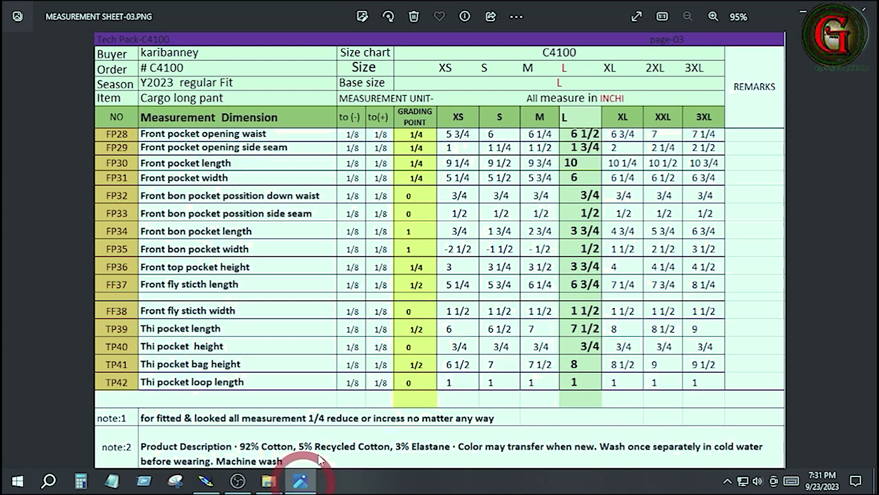
{"action": "left_click", "coordinate": [16, 251]}
{"action": "left_click", "coordinate": [15, 251]}
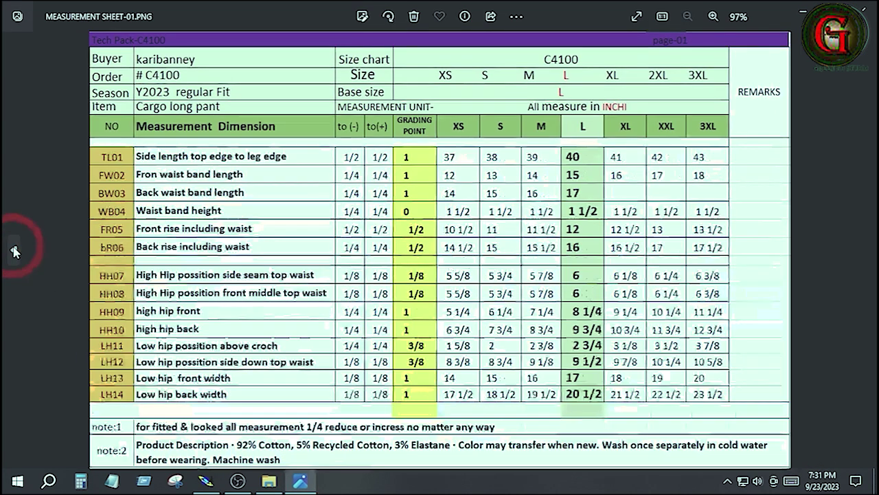
{"action": "left_click", "coordinate": [15, 251]}
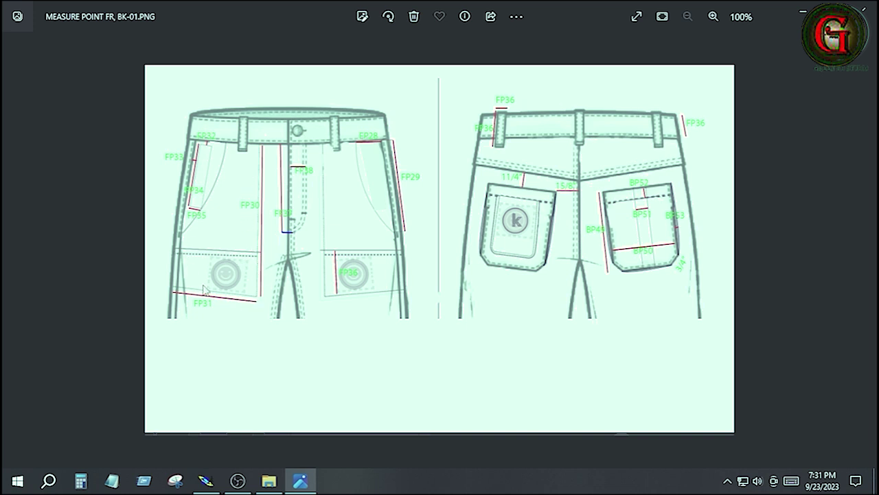
{"action": "left_click", "coordinate": [206, 480]}
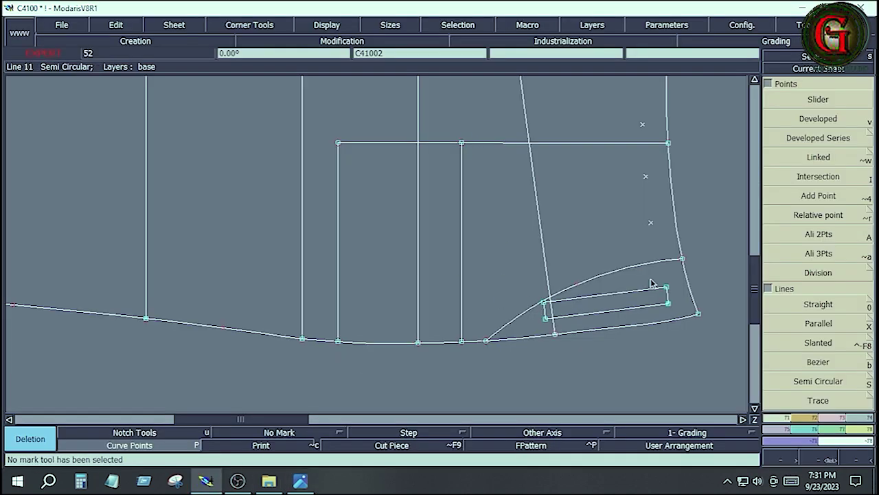
Delete the three marker points beside the front waistline.
{"action": "key", "text": "Delete"}
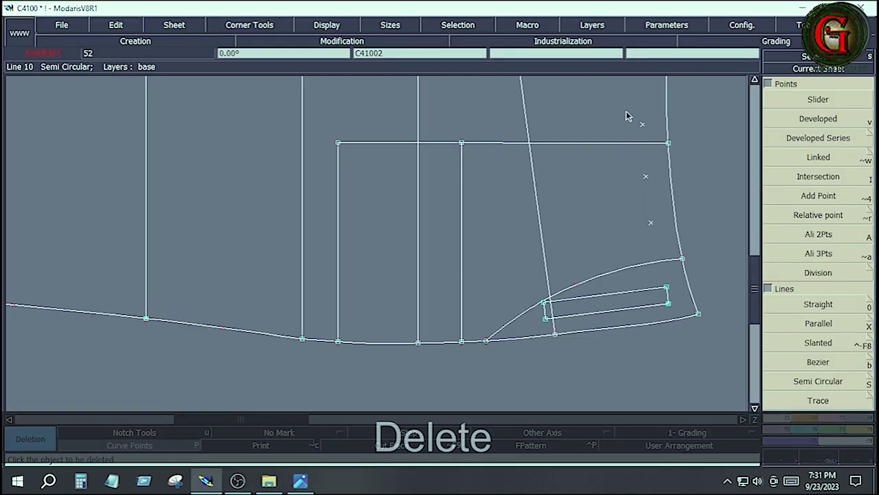
{"action": "left_click_drag", "start_coordinate": [627, 103], "coordinate": [659, 242]}
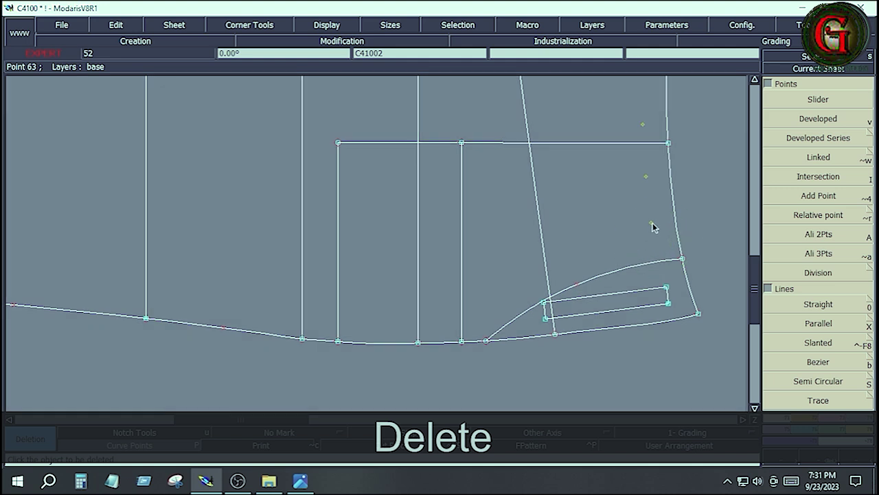
{"action": "key", "text": "Delete"}
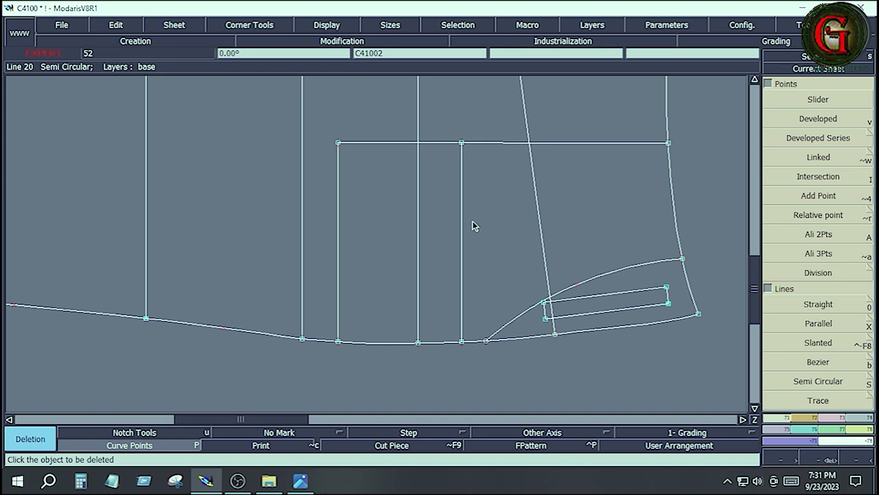
Check the front fly measure points in the drawing and the fly stitch length and width in the measurement sheet, and return to the pattern.
{"action": "key", "text": "Home"}
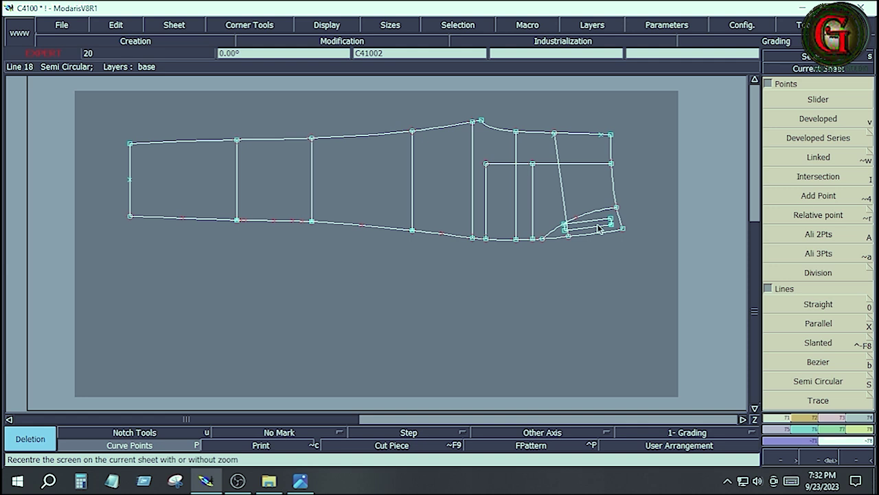
{"action": "key", "text": "Return"}
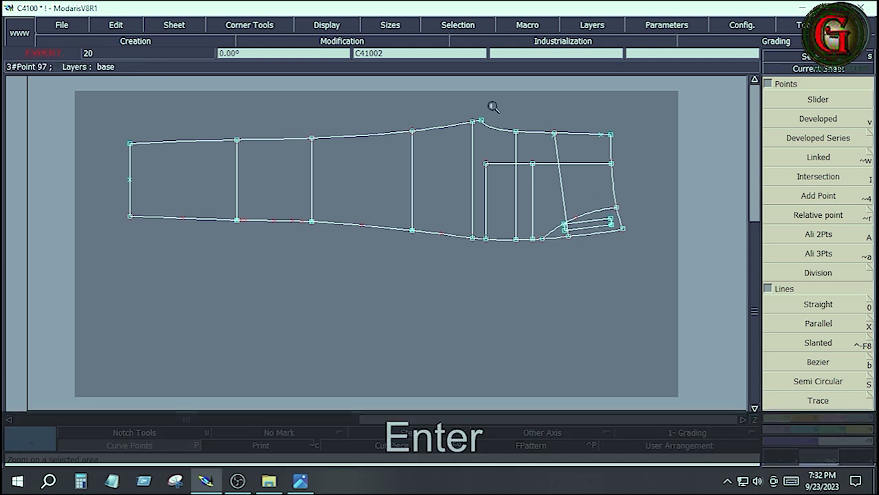
{"action": "left_click_drag", "start_coordinate": [533, 110], "coordinate": [620, 173]}
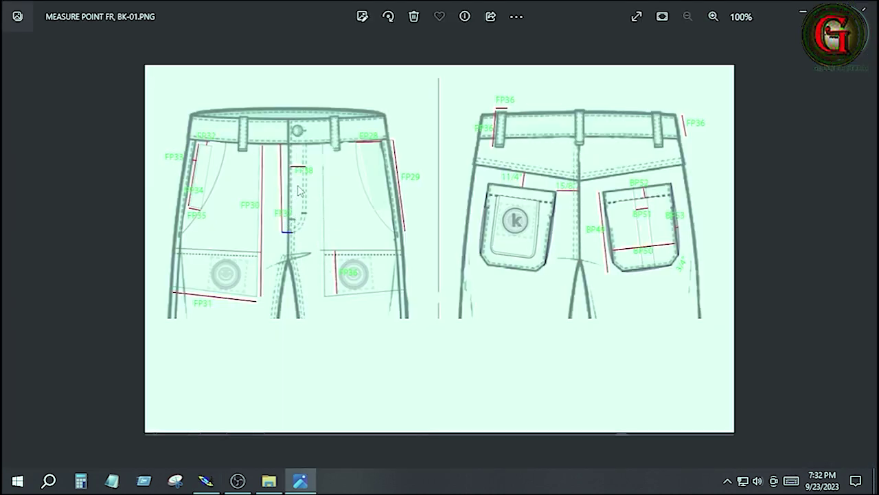
{"action": "left_click", "coordinate": [867, 250]}
{"action": "left_click", "coordinate": [866, 250]}
{"action": "left_click", "coordinate": [866, 250]}
{"action": "left_click", "coordinate": [866, 250]}
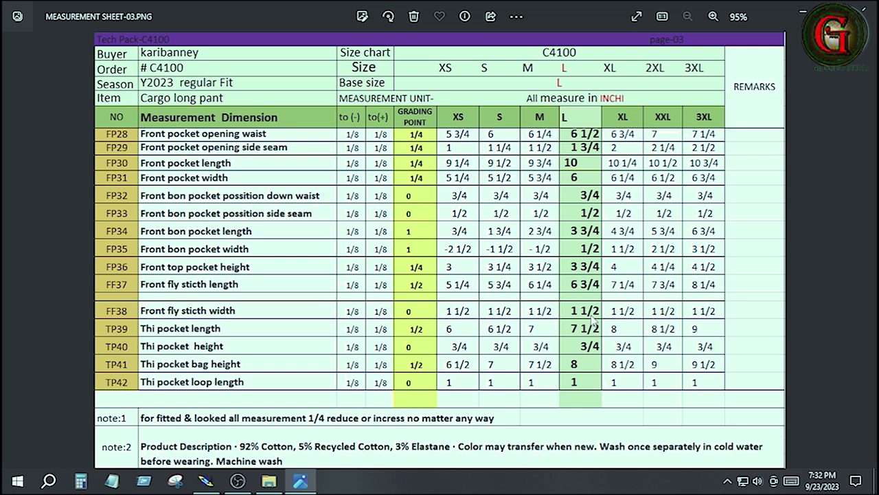
{"action": "left_click", "coordinate": [206, 481]}
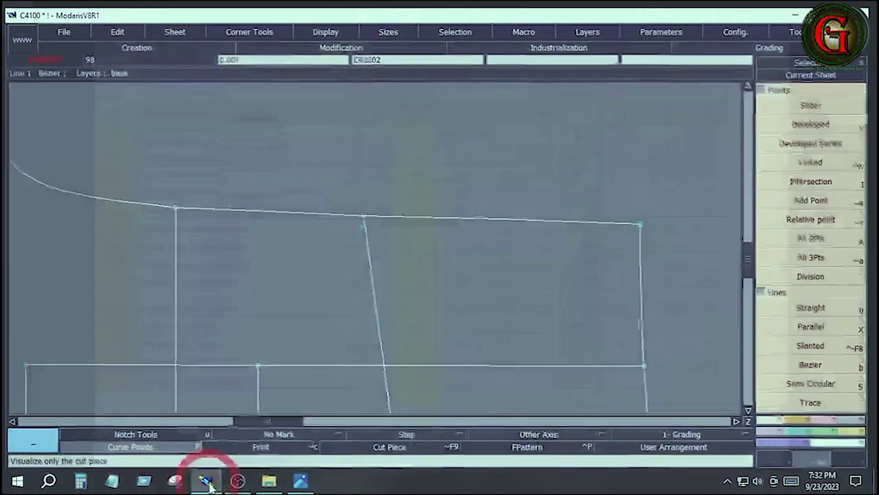
Place a developed point on the center front line at a curve length of -6.75 inches from the waist corner.
{"action": "left_click", "coordinate": [779, 414]}
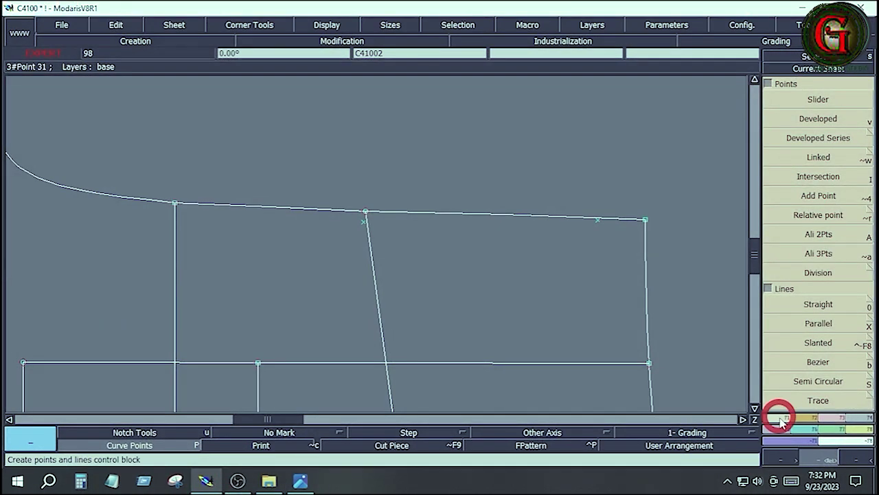
{"action": "left_click", "coordinate": [809, 118]}
{"action": "left_click", "coordinate": [645, 220]}
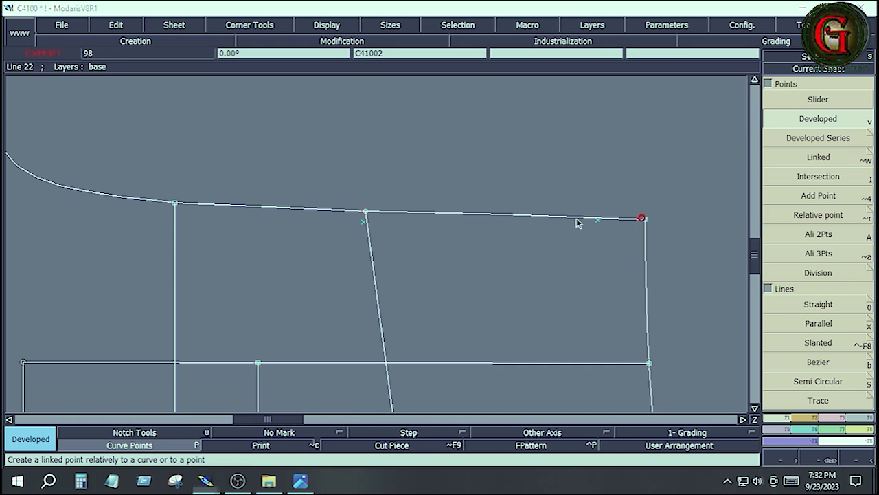
{"action": "key", "text": "space"}
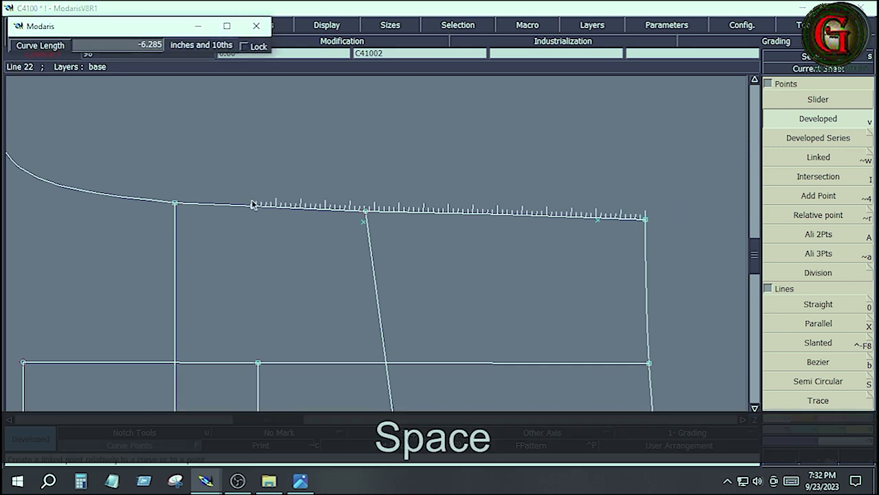
{"action": "key", "text": "Down"}
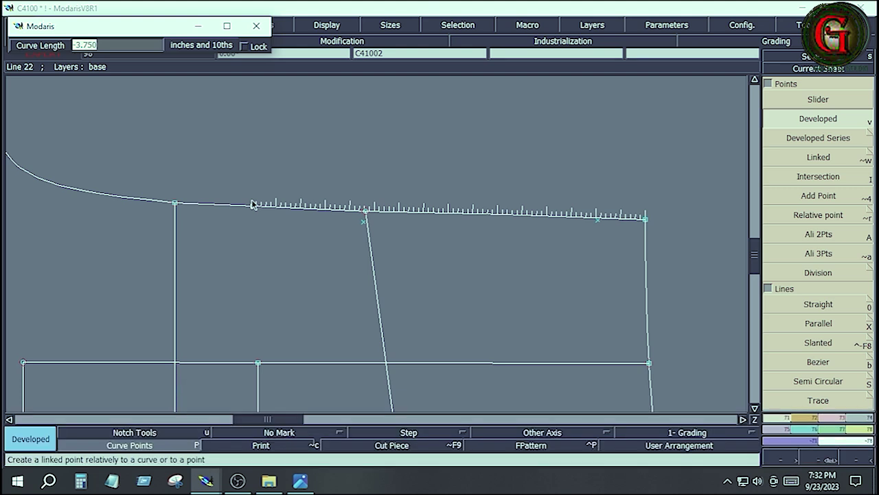
{"action": "type", "text": "6."}
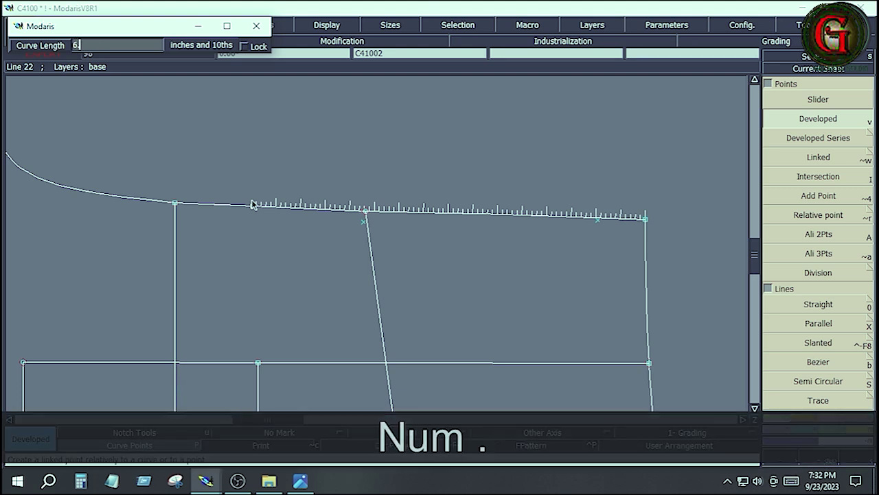
{"action": "type", "text": "75"}
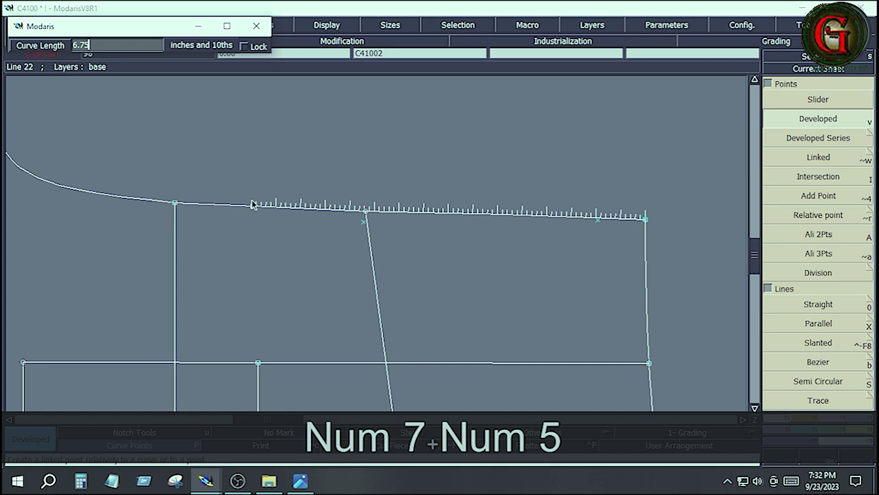
{"action": "key", "text": "Return"}
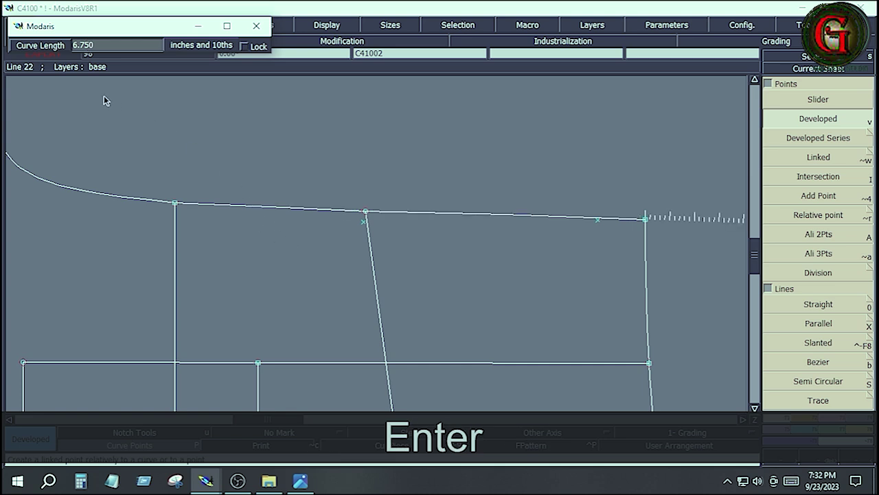
{"action": "double_click", "coordinate": [82, 45]}
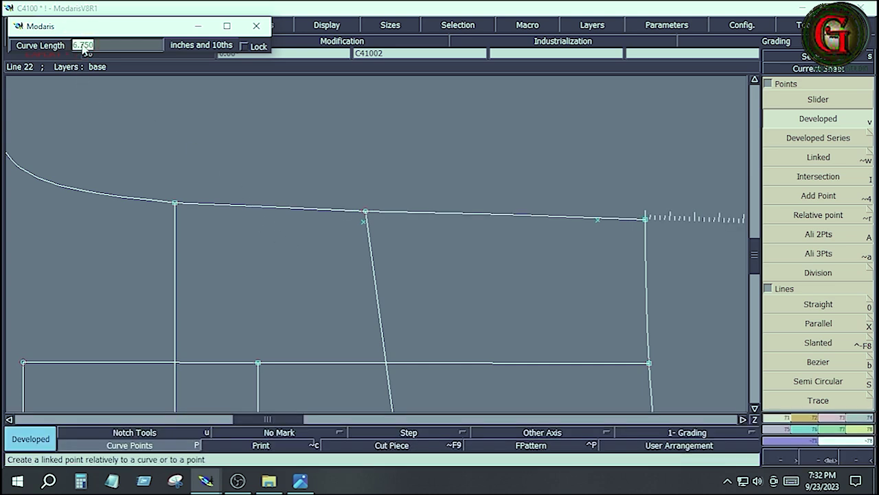
{"action": "type", "text": "-6"}
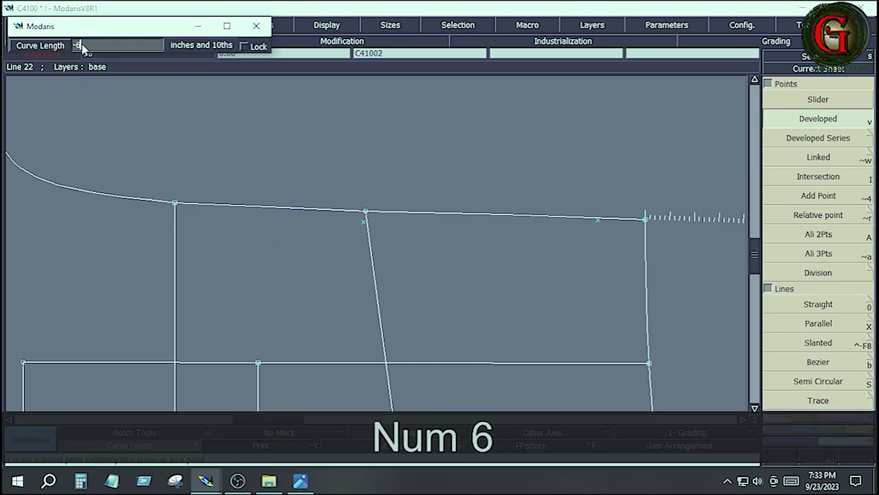
{"action": "type", "text": ".75"}
{"action": "key", "text": "Return"}
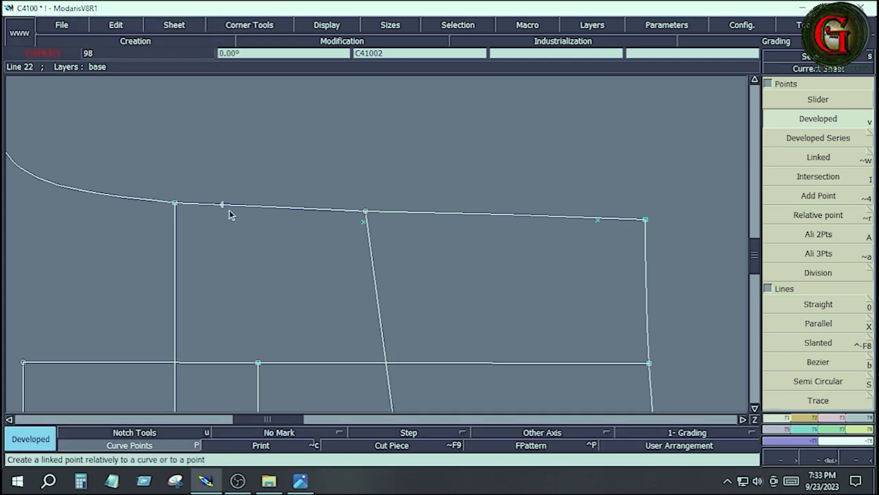
Dismiss the OneDrive backup notification and delete the leftover marker points along the center front line.
{"action": "key", "text": "Delete"}
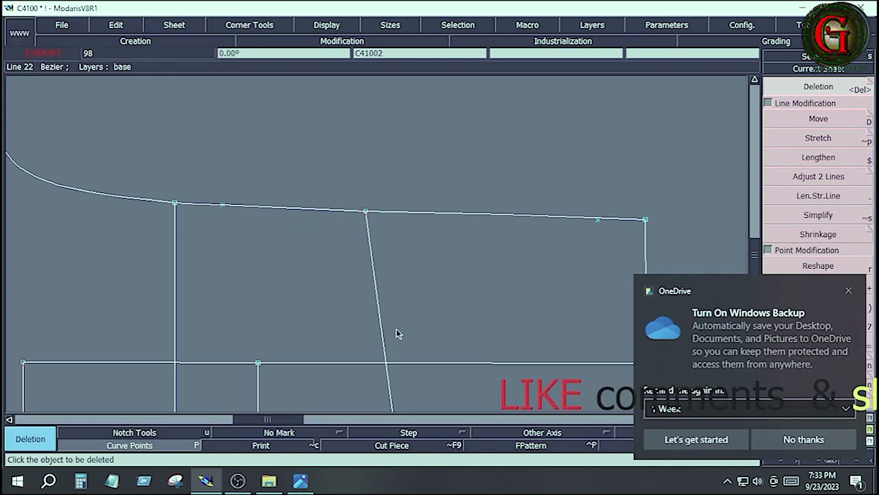
{"action": "left_click", "coordinate": [848, 291]}
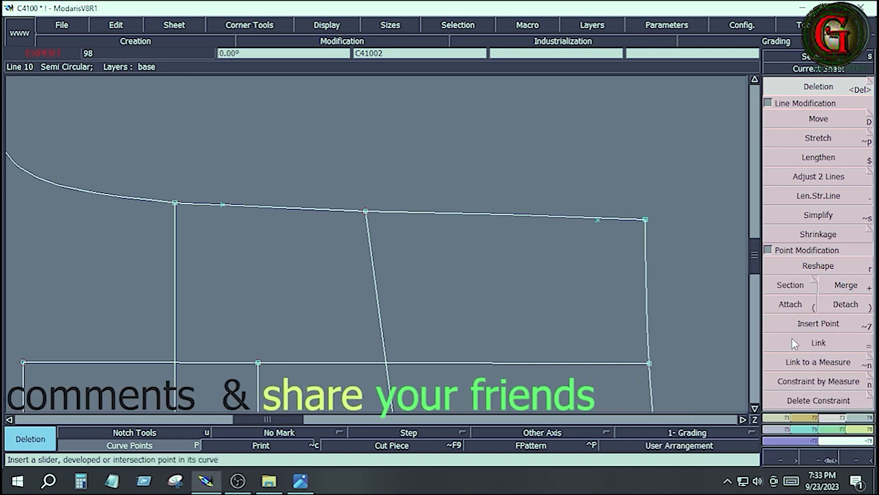
{"action": "left_click", "coordinate": [597, 220]}
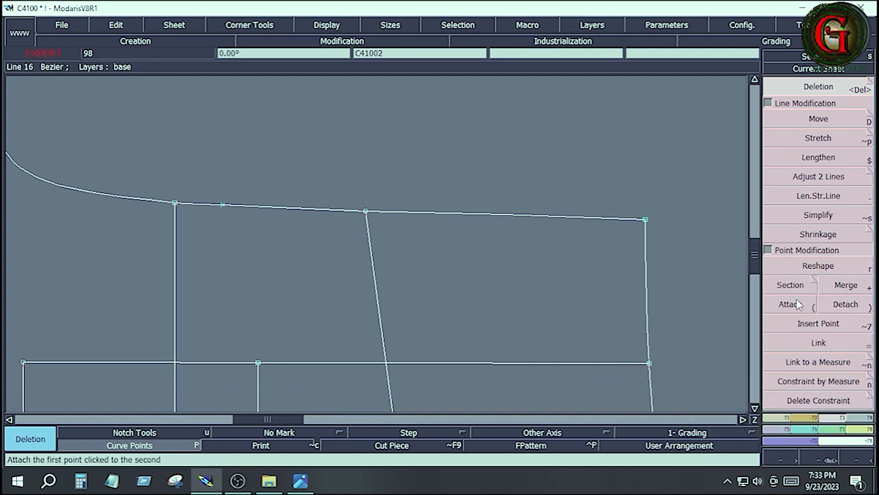
Create a parallel to the center front line at a distance of -1.5 inches for the fly stitch width.
{"action": "key", "text": "F1"}
{"action": "left_click", "coordinate": [816, 324]}
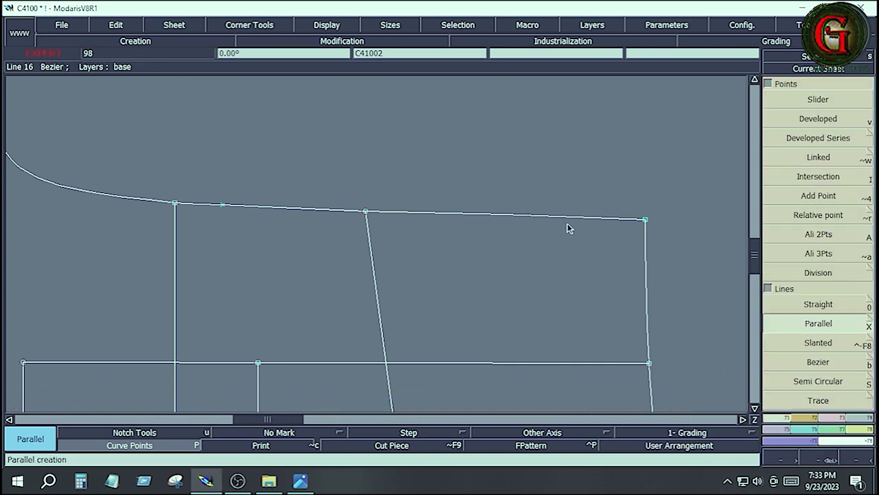
{"action": "left_click", "coordinate": [515, 212]}
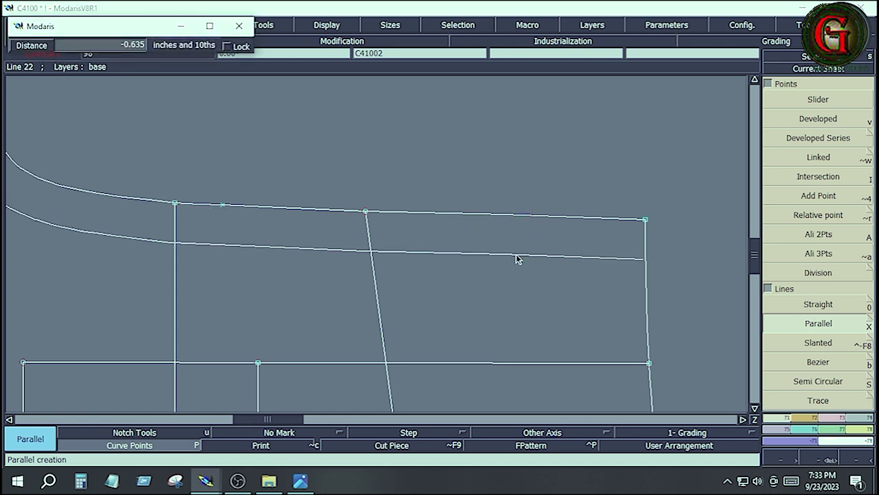
{"action": "key", "text": "Down"}
{"action": "type", "text": "-"}
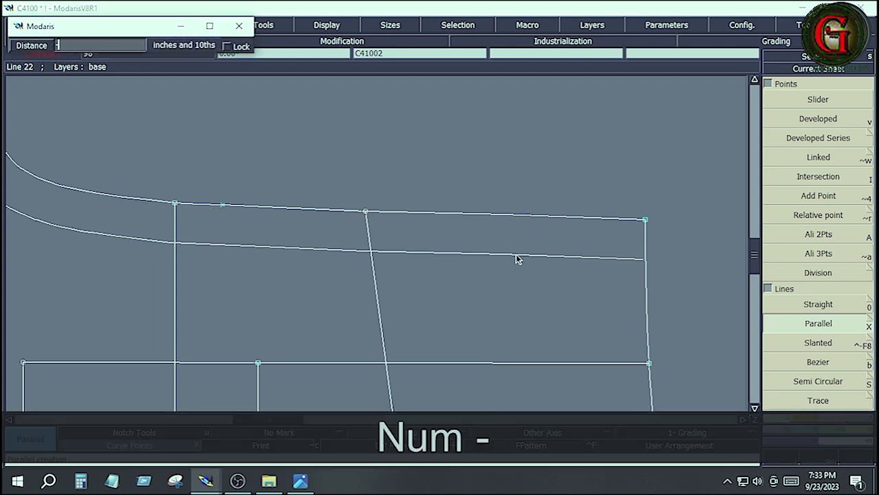
{"action": "type", "text": "1.5"}
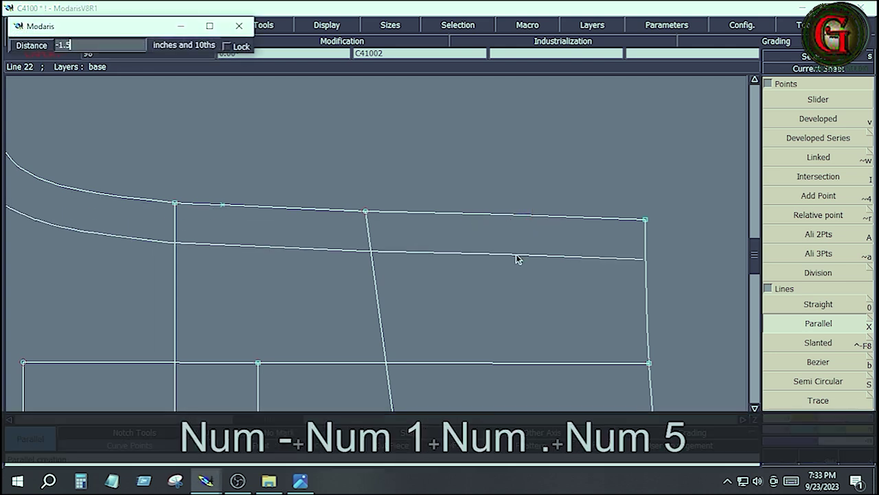
{"action": "key", "text": "Return"}
Extend the fly stitch parallel to meet the front waistline with Adjust 2 Lines.
{"action": "left_click", "coordinate": [827, 410]}
{"action": "left_click", "coordinate": [809, 180]}
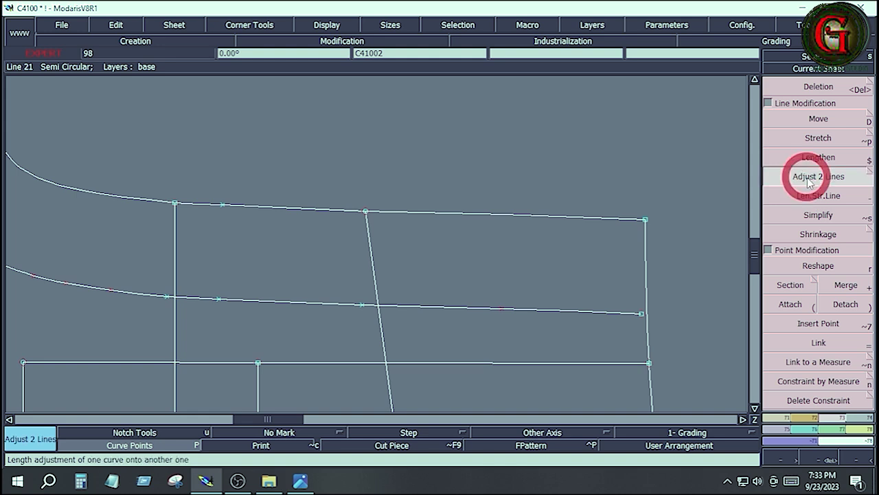
{"action": "left_click", "coordinate": [648, 333]}
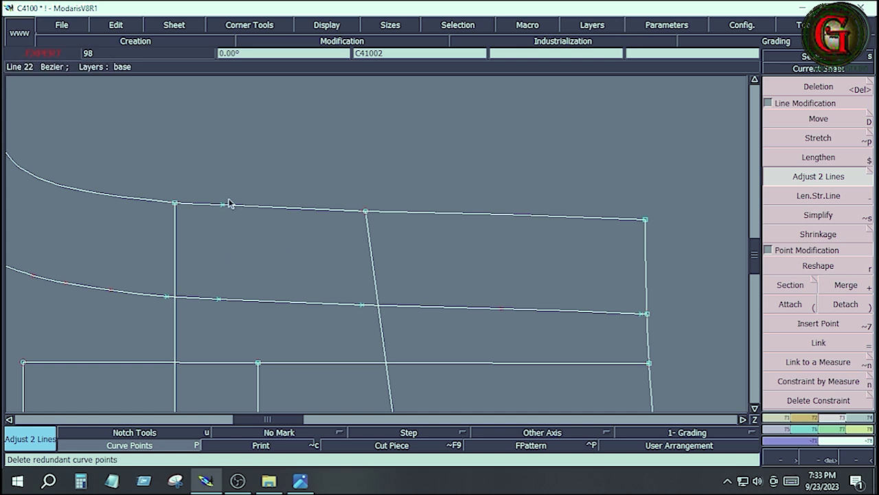
Draw a straight vertical Bezier line from the fly length point on the center front to just past the fly stitch line.
{"action": "key", "text": "F2"}
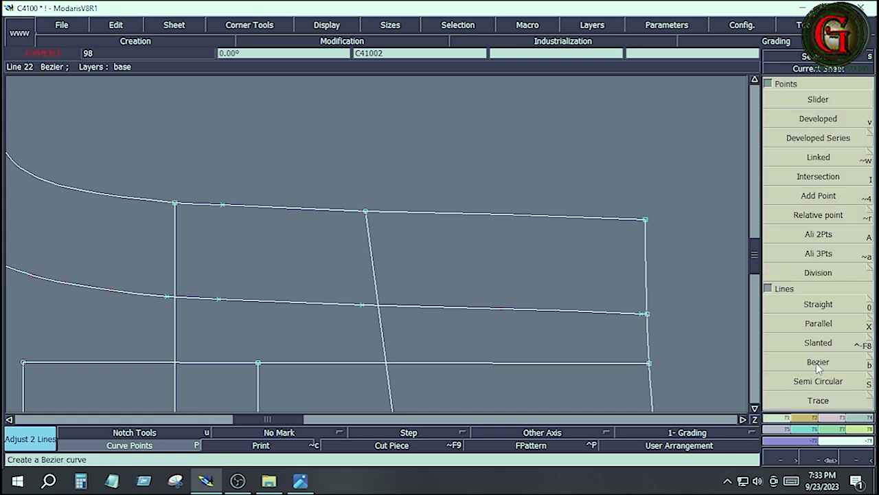
{"action": "left_click", "coordinate": [818, 361]}
{"action": "left_click", "coordinate": [222, 205]}
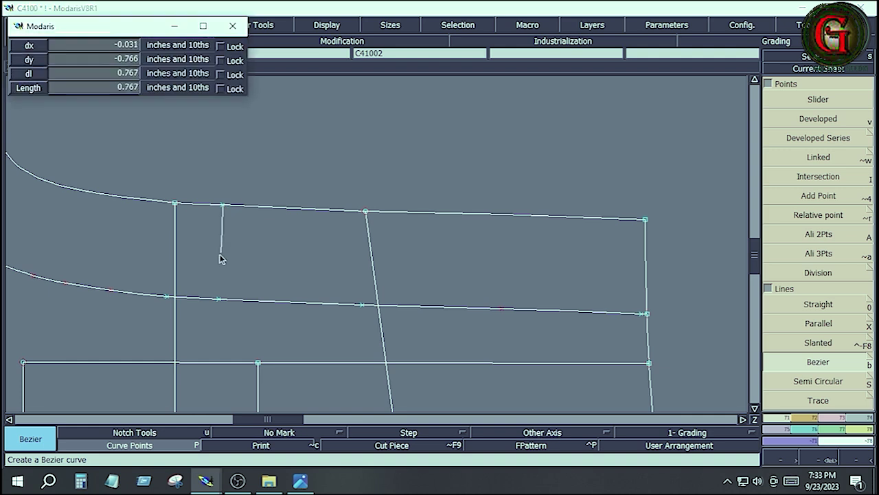
{"action": "left_click", "coordinate": [220, 323], "text": "ctrl"}
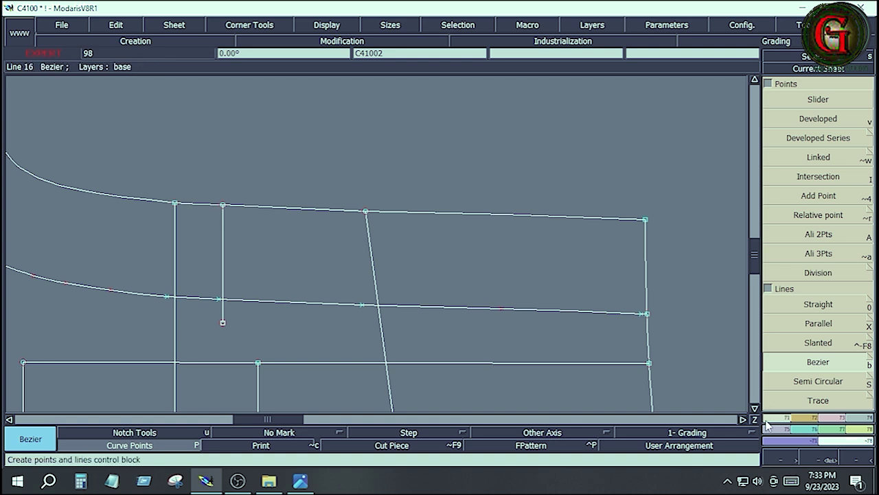
Create a parallel to the vertical fly guide line at 1.5 inches on the waist side.
{"action": "left_click", "coordinate": [816, 324]}
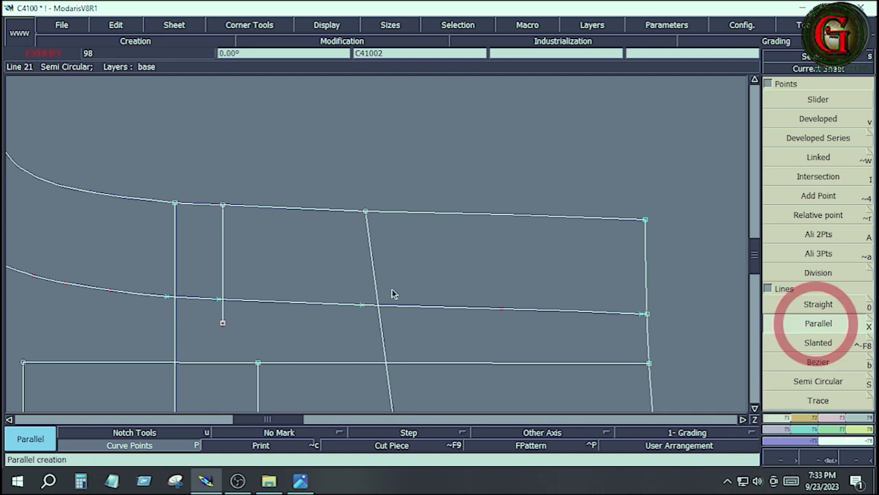
{"action": "left_click", "coordinate": [223, 276]}
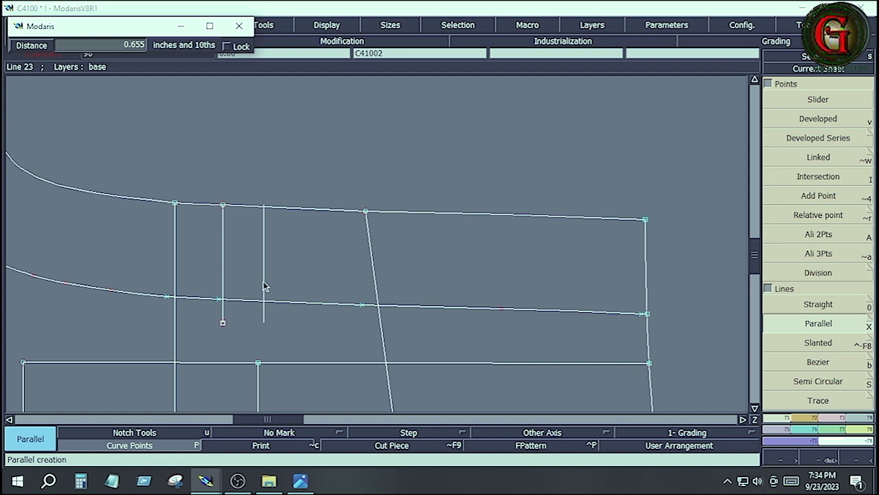
{"action": "key", "text": "Down"}
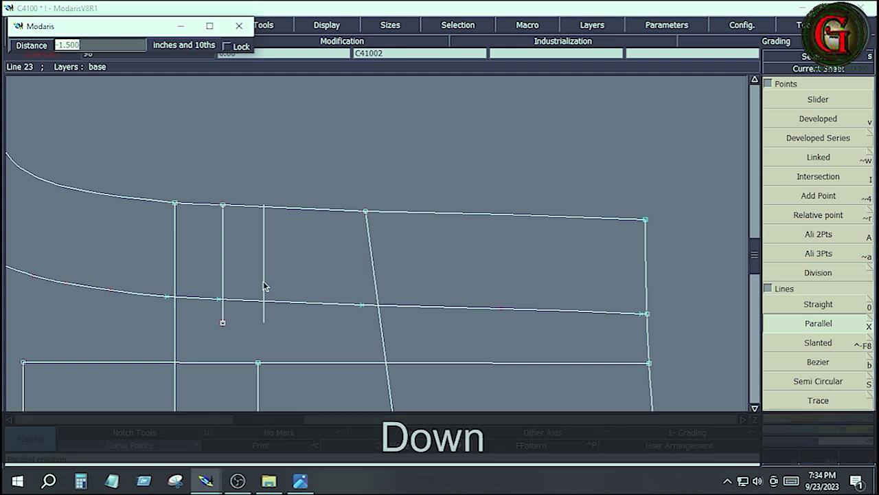
{"action": "type", "text": "1.5"}
{"action": "key", "text": "Return"}
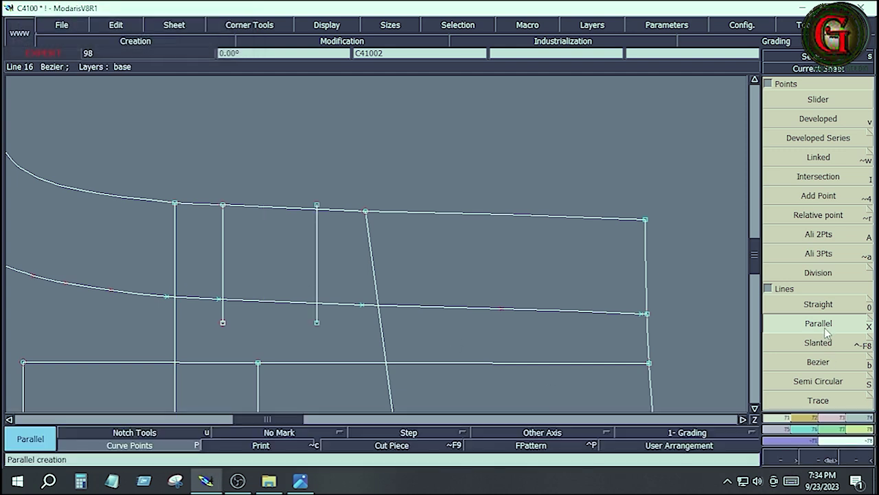
Draw a diagonal Bezier line from the fly length point to where the 1.5-inch parallel guide crosses the fly stitch line.
{"action": "left_click", "coordinate": [824, 358]}
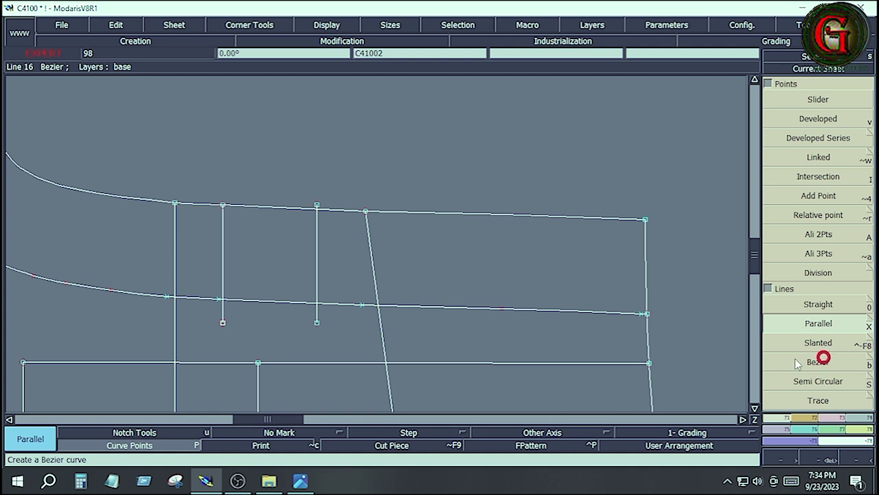
{"action": "left_click", "coordinate": [224, 205]}
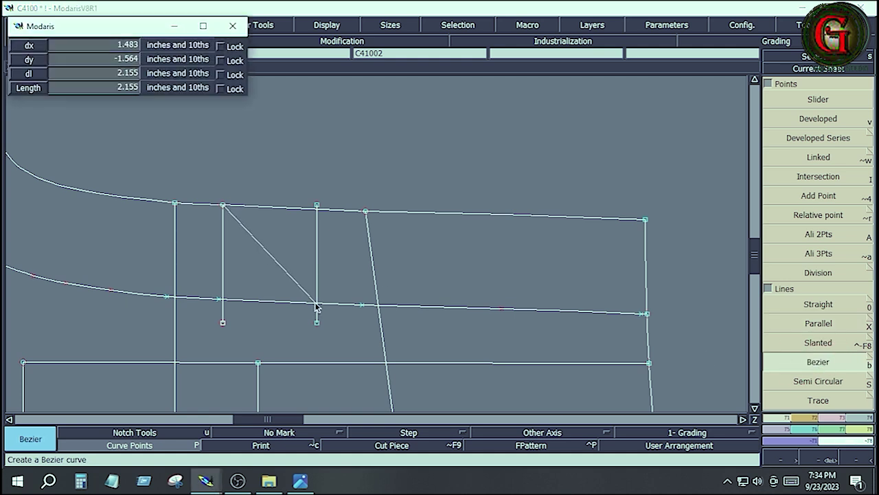
{"action": "left_click", "coordinate": [317, 303]}
Delete the two vertical guide lines used to construct the fly's lower end.
{"action": "key", "text": "Delete"}
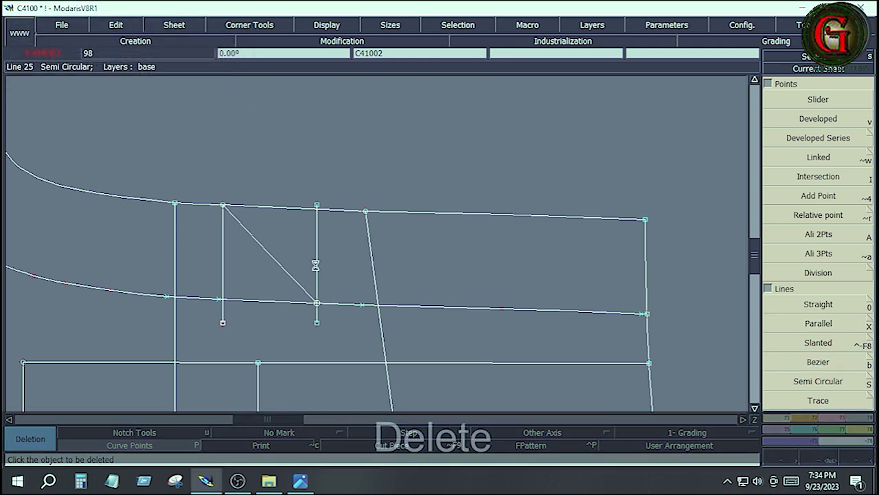
{"action": "left_click", "coordinate": [317, 264]}
{"action": "left_click", "coordinate": [221, 261]}
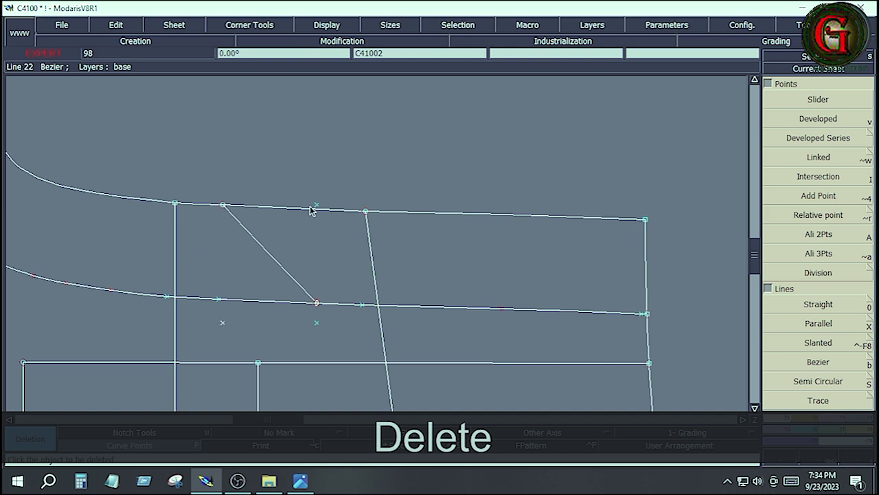
Delete the leftover construction points and adjust the fly stitch line and the diagonal line to end at their shared corner.
{"action": "left_click", "coordinate": [809, 327]}
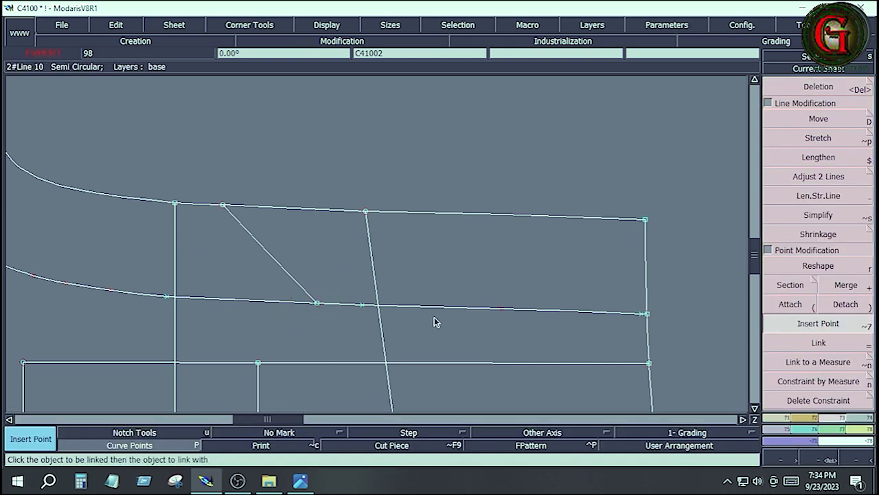
{"action": "key", "text": "Delete"}
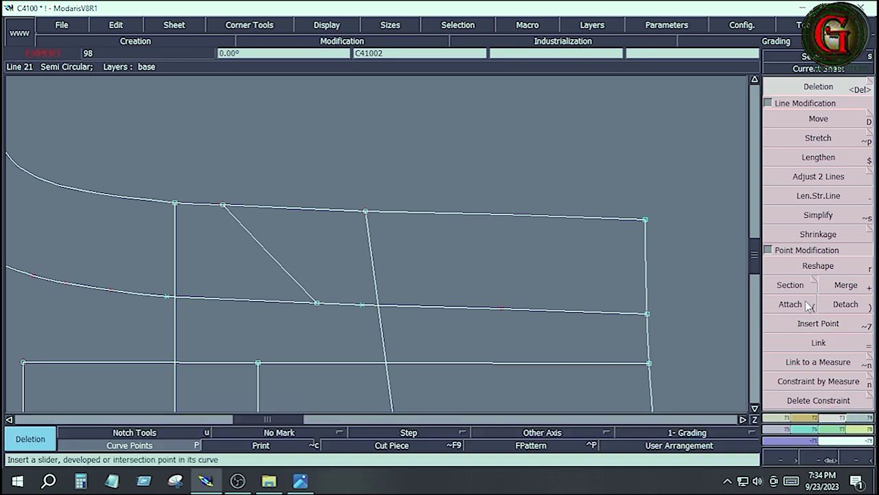
{"action": "left_click", "coordinate": [808, 179]}
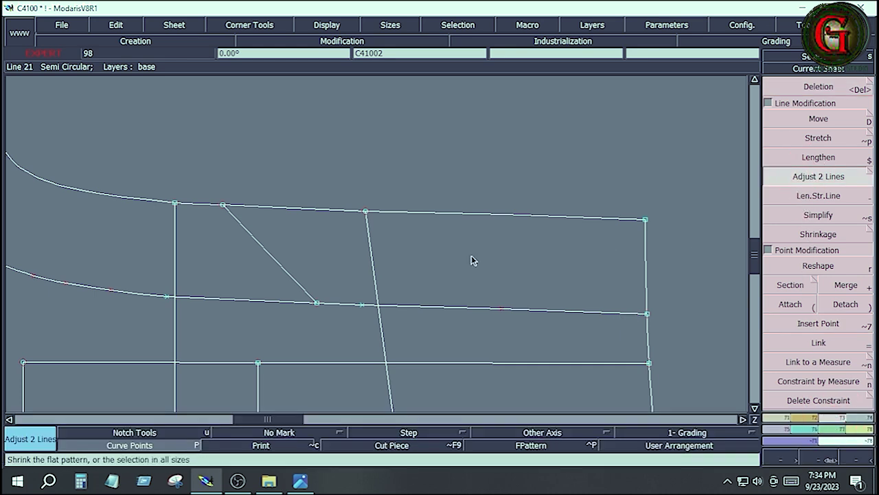
{"action": "left_click", "coordinate": [343, 308]}
{"action": "left_click", "coordinate": [304, 290]}
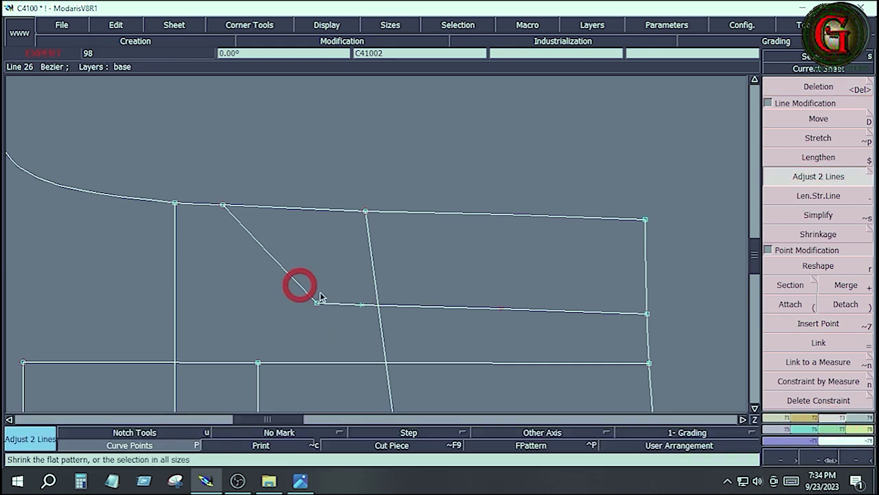
{"action": "key", "text": "Delete"}
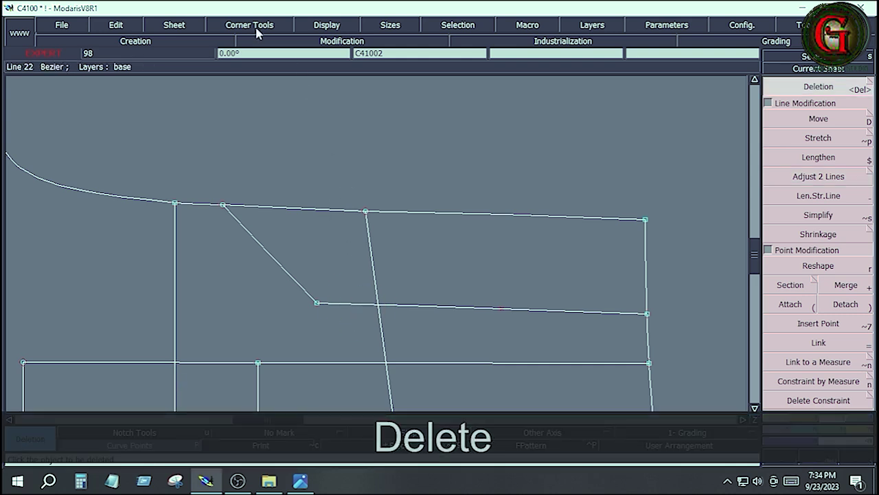
Display the curve handles and reshape the diagonal line at the fly's lower end into a smooth rounded curve meeting the stitch line.
{"action": "left_click", "coordinate": [327, 25]}
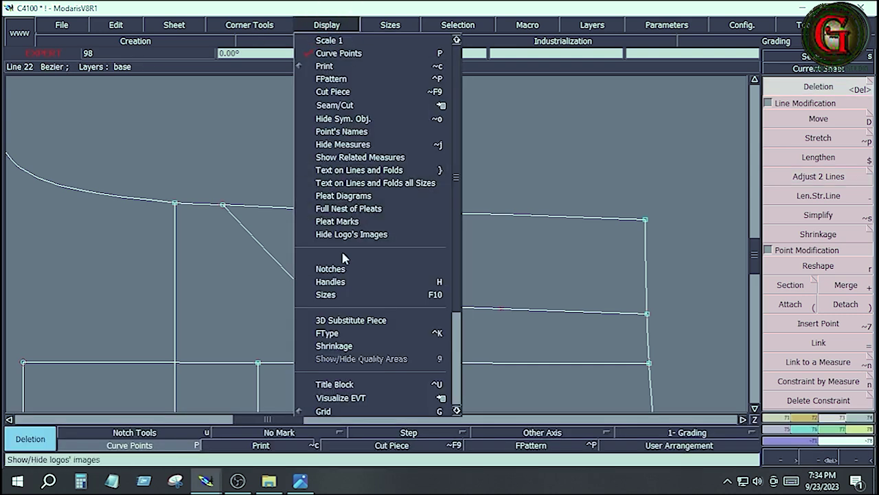
{"action": "left_click", "coordinate": [342, 281]}
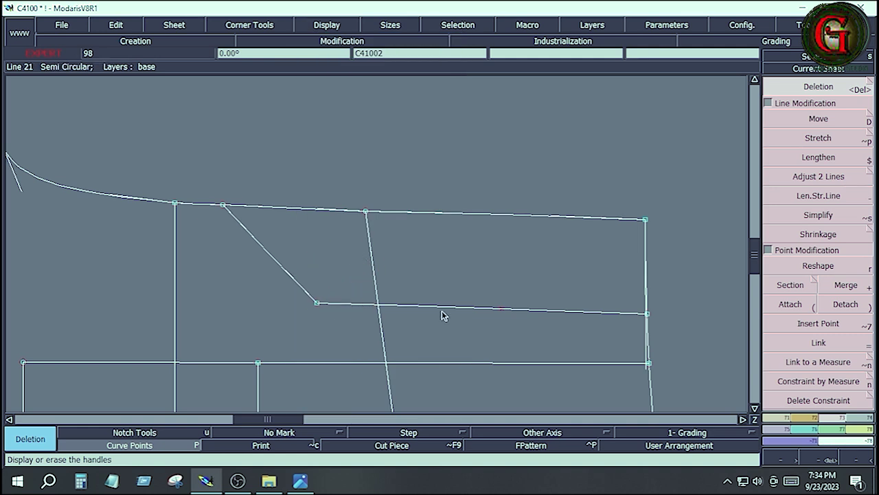
{"action": "left_click", "coordinate": [818, 266]}
{"action": "left_click", "coordinate": [251, 236]}
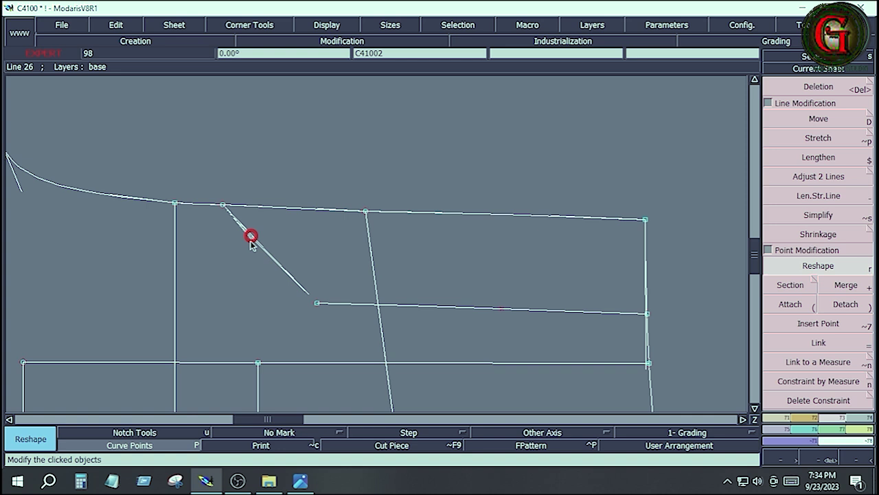
{"action": "left_click", "coordinate": [220, 269]}
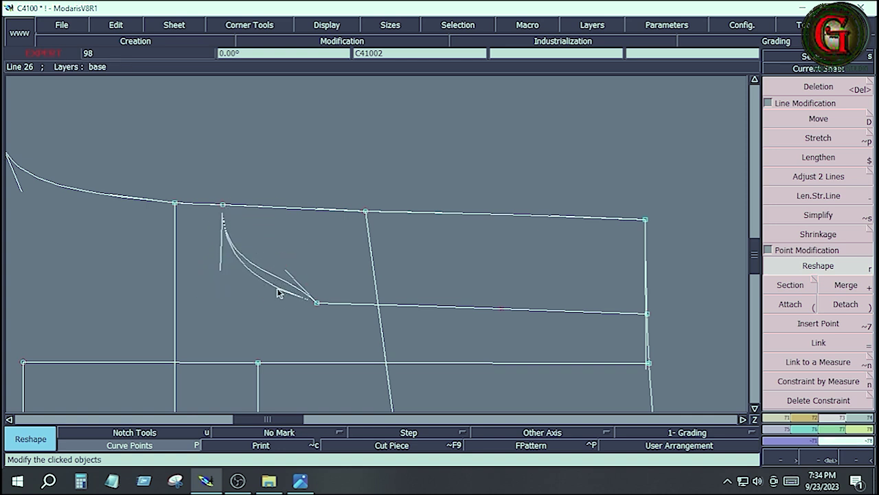
{"action": "left_click", "coordinate": [222, 290]}
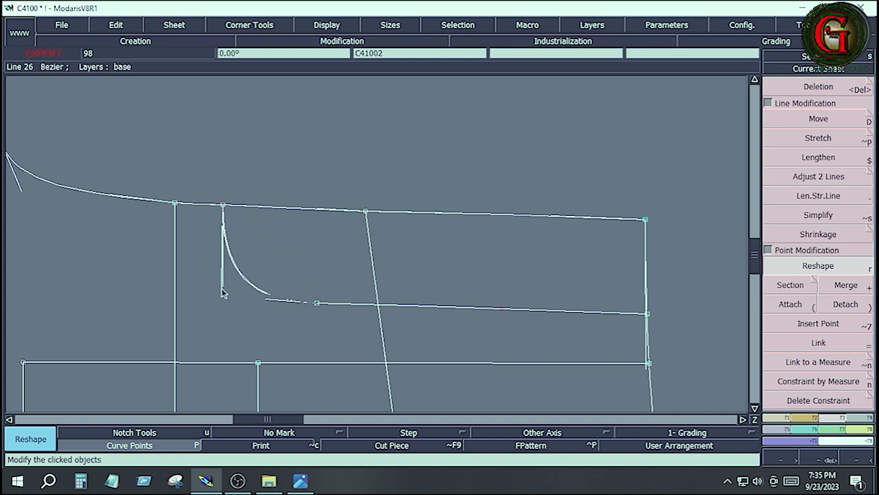
{"action": "left_click", "coordinate": [264, 303]}
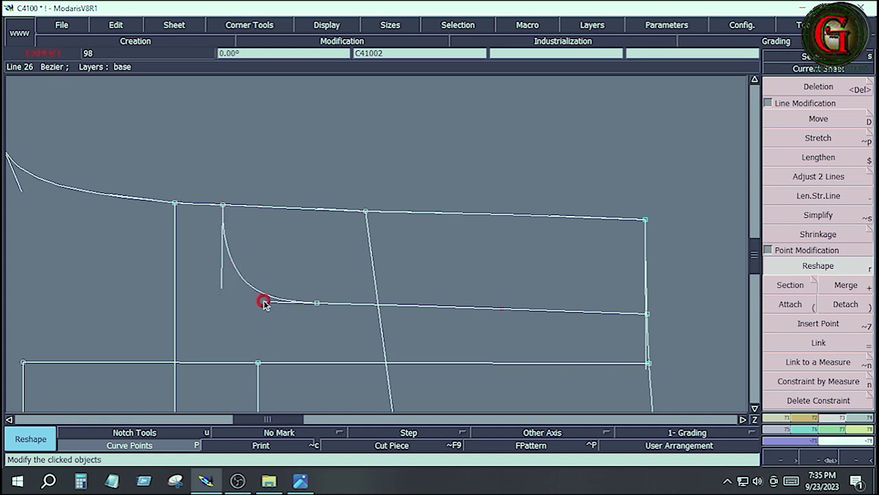
{"action": "left_click", "coordinate": [222, 286]}
{"action": "left_click", "coordinate": [226, 283]}
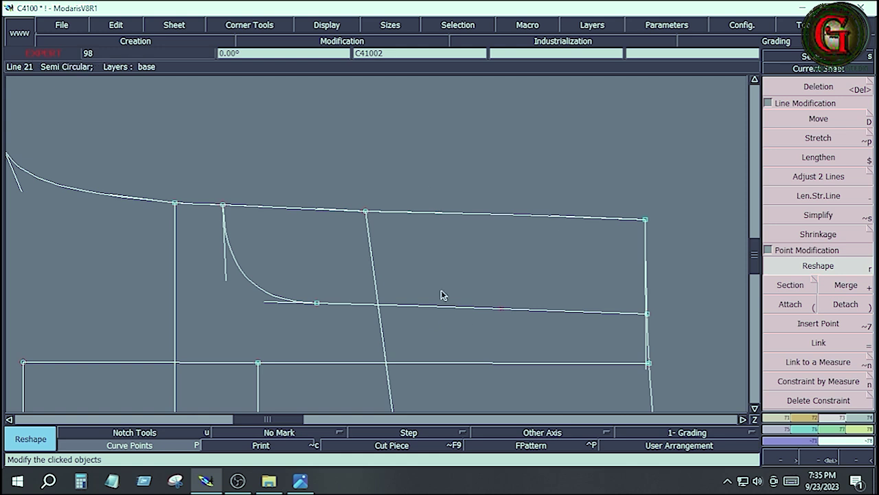
{"action": "key", "text": "Home"}
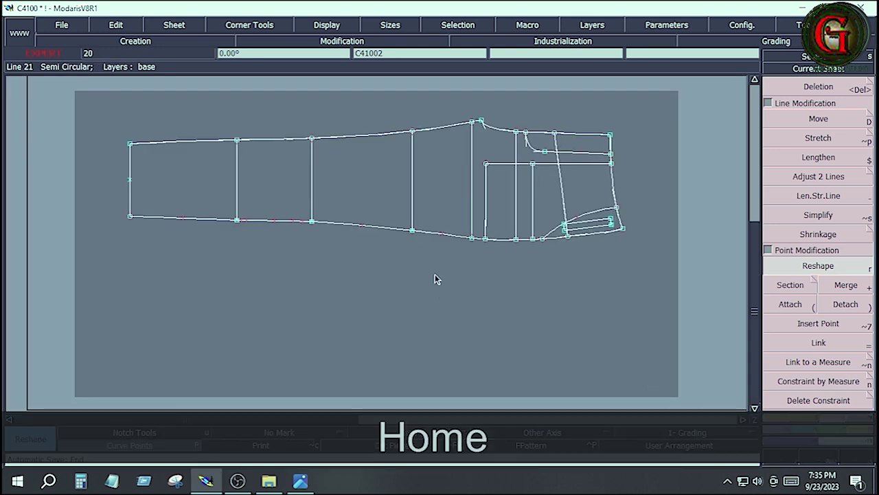
{"action": "left_click_drag", "start_coordinate": [455, 108], "coordinate": [604, 219]}
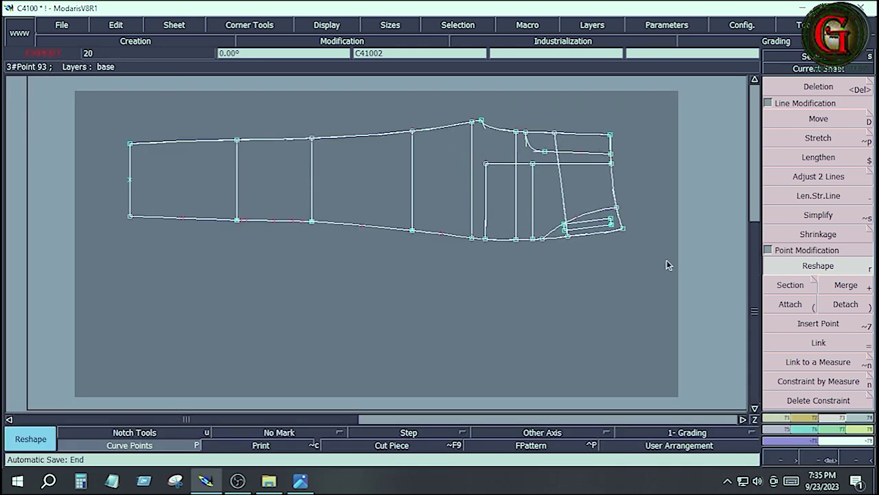
{"action": "left_click_drag", "start_coordinate": [666, 265], "coordinate": [679, 278]}
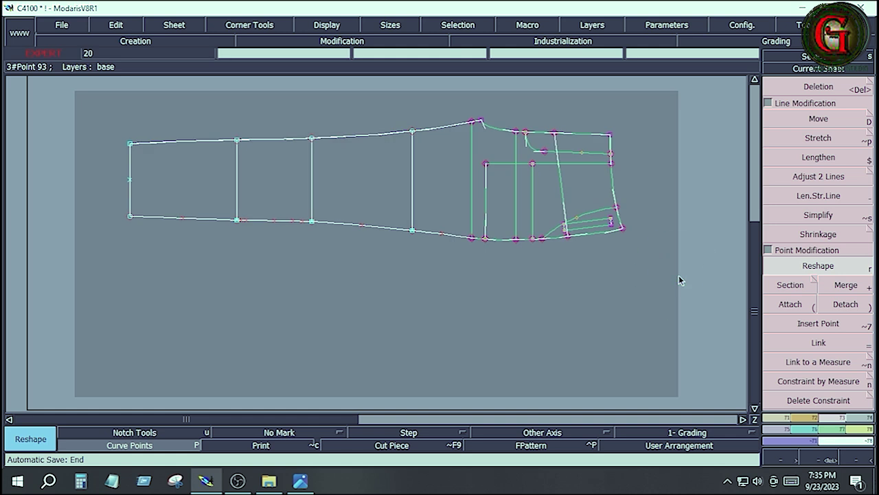
{"action": "left_click", "coordinate": [625, 262]}
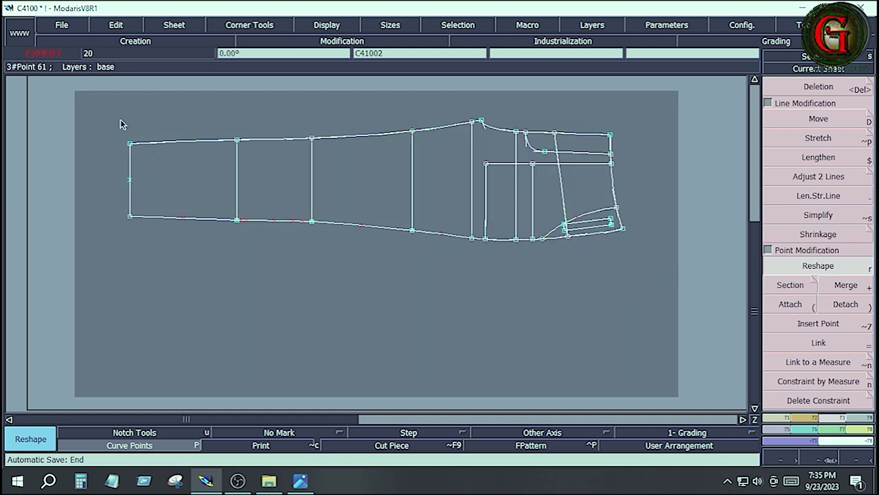
Save the C4100 model, continuing past the anomaly warnings.
{"action": "left_click", "coordinate": [63, 28]}
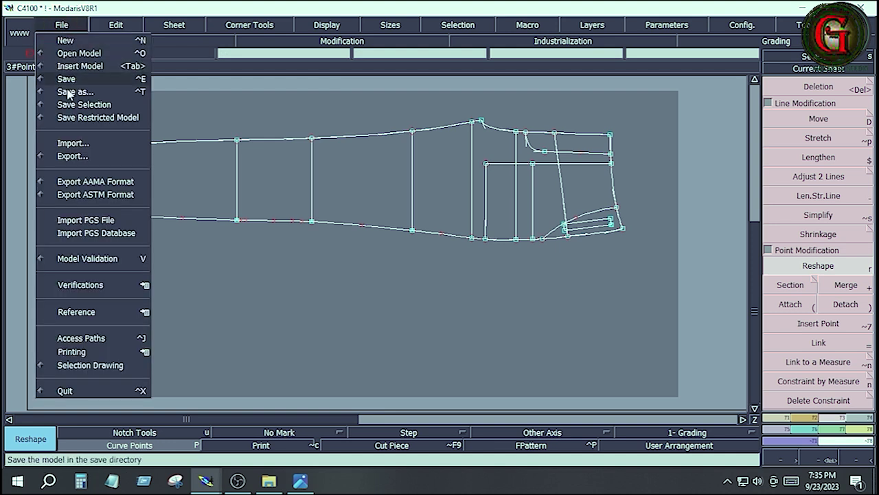
{"action": "left_click", "coordinate": [69, 79]}
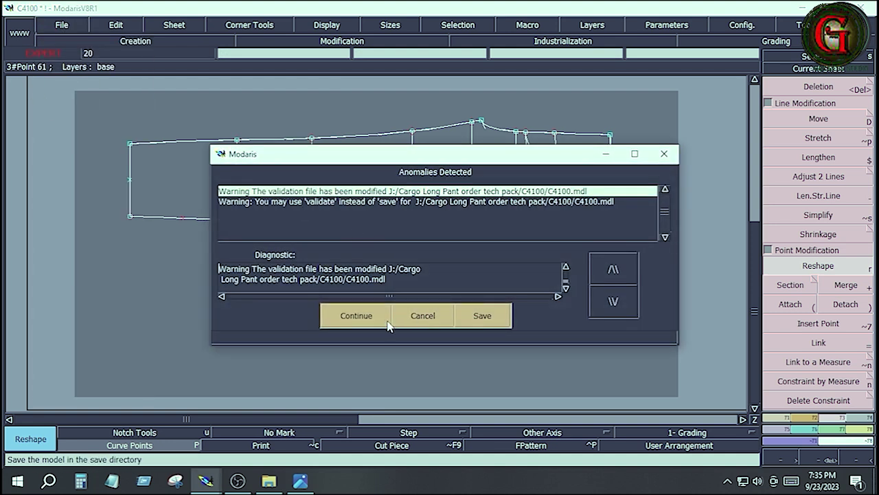
{"action": "left_click", "coordinate": [357, 318]}
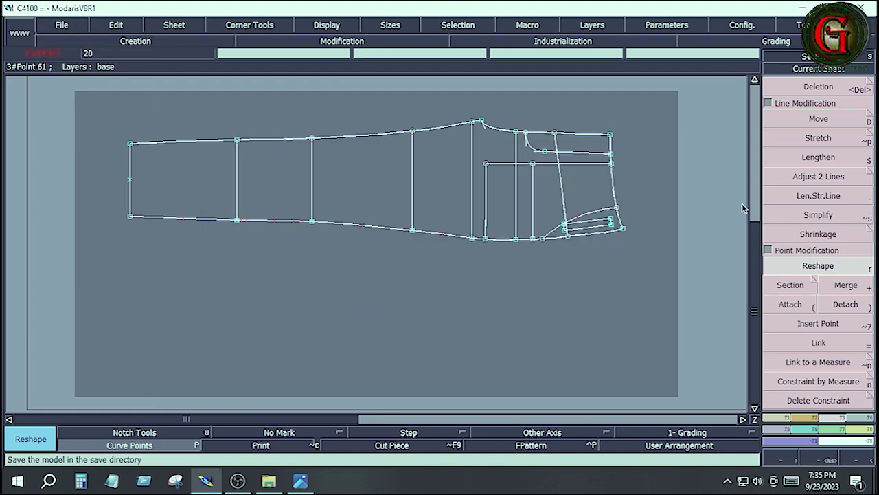
{"action": "key", "text": "Delete"}
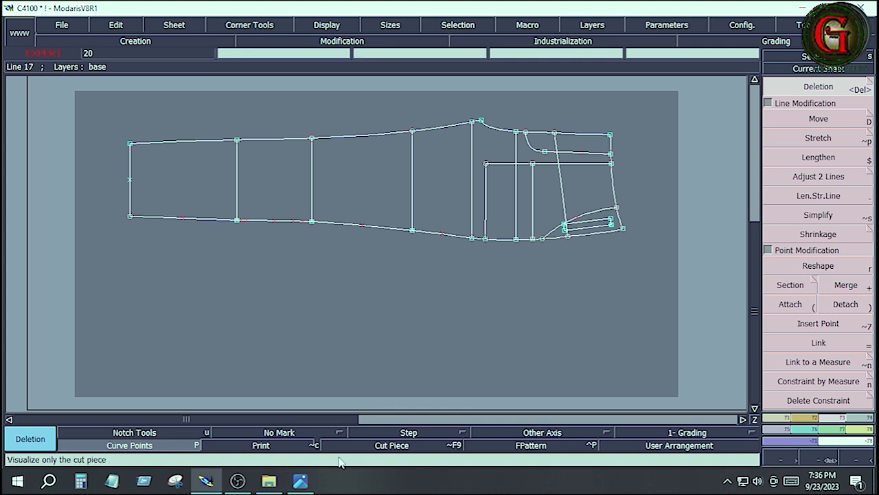
Switch to the image viewer and examine the tech pack's measure point sketches for the front, back and full body.
{"action": "left_click", "coordinate": [300, 480]}
{"action": "key", "text": "Right"}
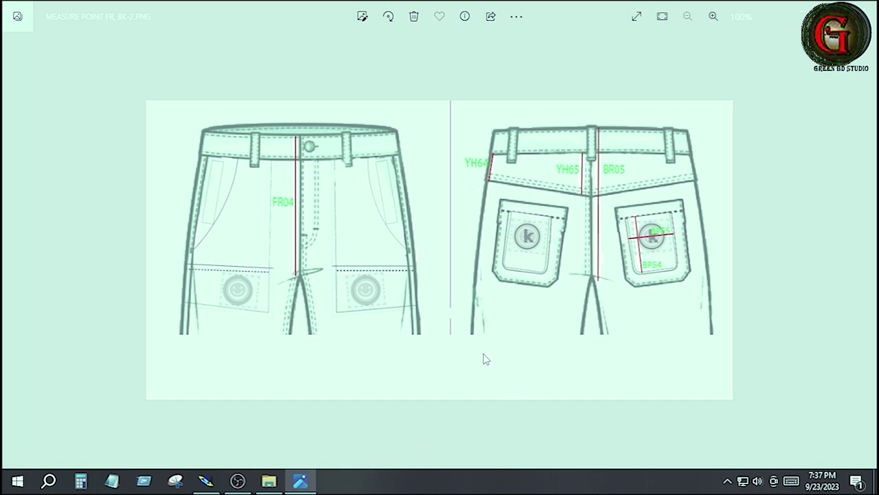
{"action": "scroll", "coordinate": [228, 337], "scroll_direction": "up", "scroll_amount": 1}
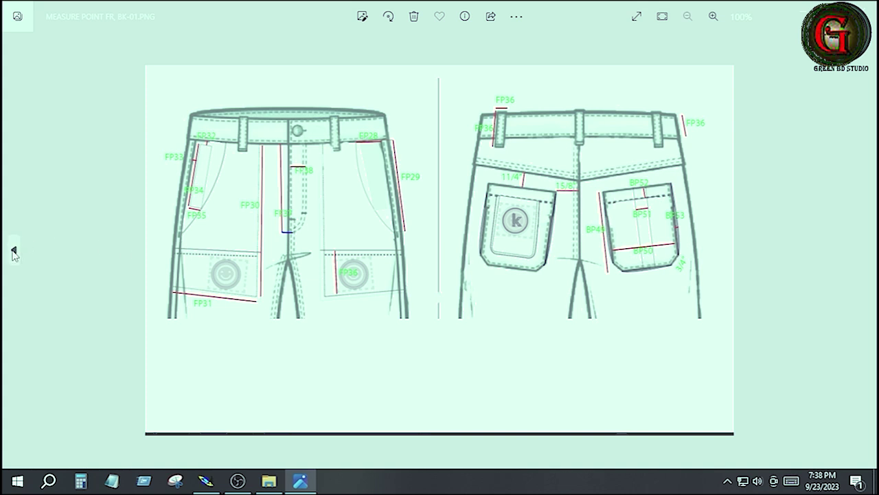
{"action": "left_click", "coordinate": [14, 251]}
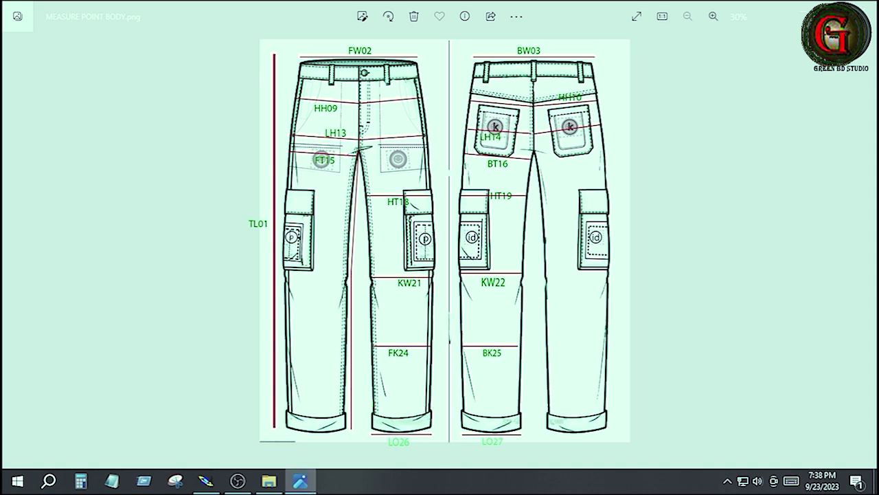
{"action": "left_click", "coordinate": [206, 481]}
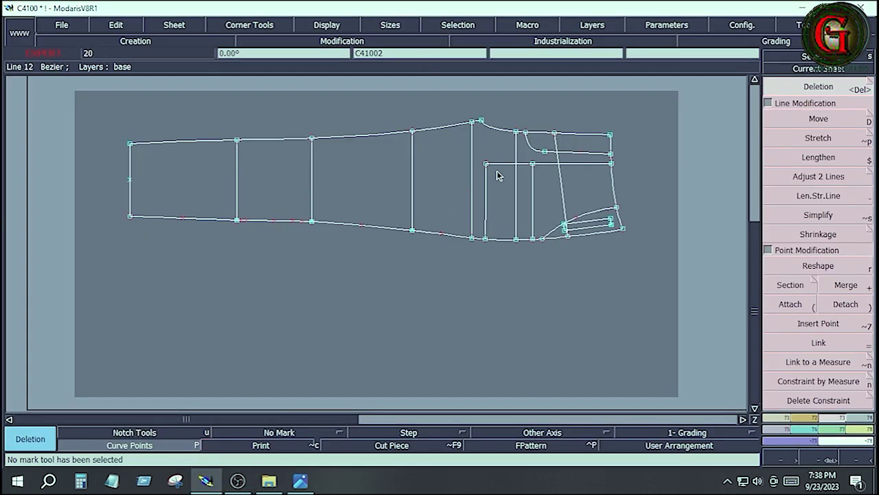
{"action": "left_click_drag", "start_coordinate": [153, 125], "coordinate": [637, 271]}
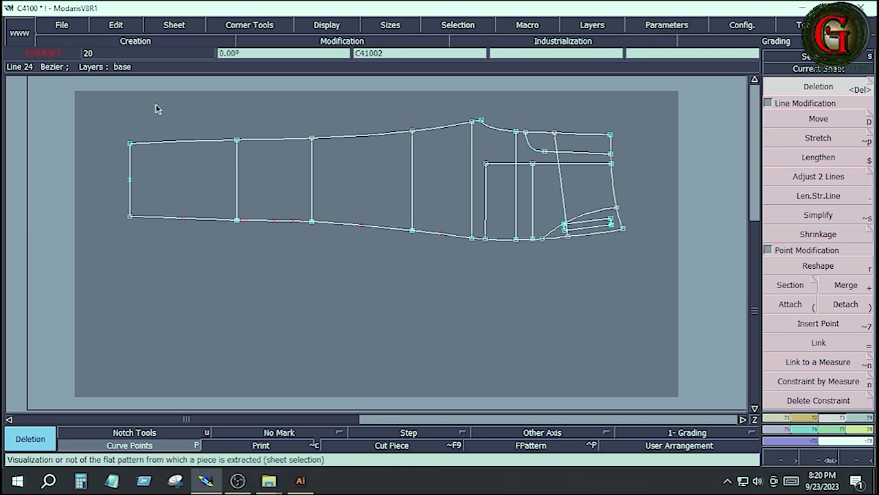
{"action": "left_click_drag", "start_coordinate": [107, 95], "coordinate": [646, 265]}
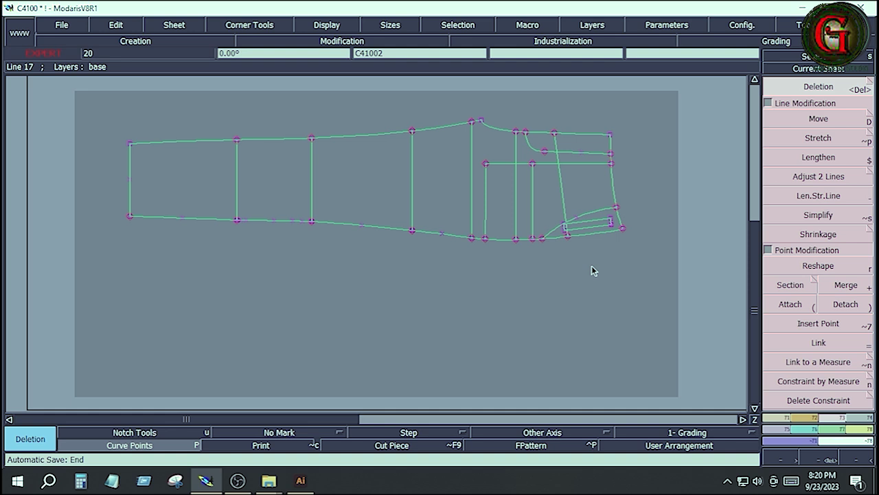
{"action": "left_click", "coordinate": [677, 139]}
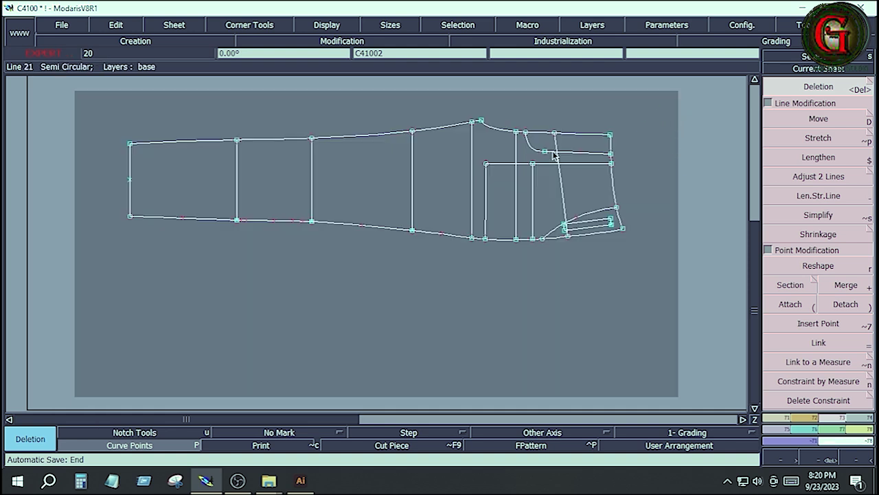
Create a parallel to the straight fly stitch line at 0.25 inch, on the side away from the center front.
{"action": "key", "text": "Return"}
{"action": "left_click_drag", "start_coordinate": [496, 118], "coordinate": [625, 177]}
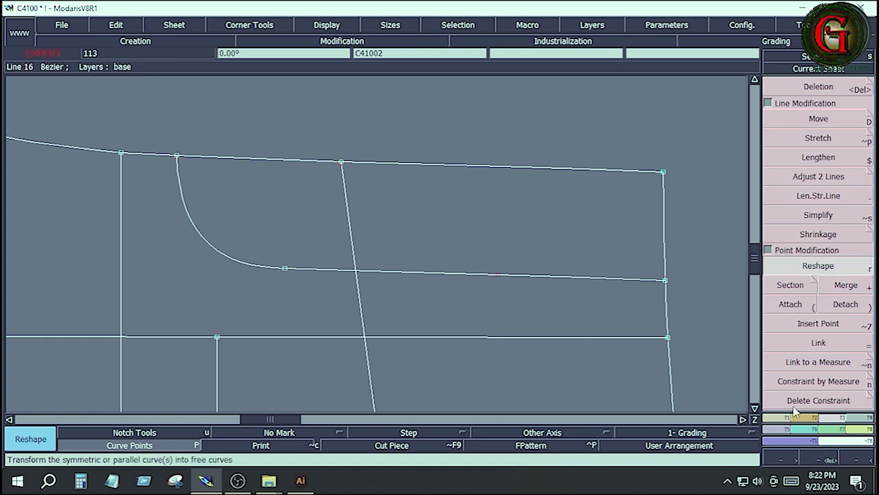
{"action": "key", "text": "F1"}
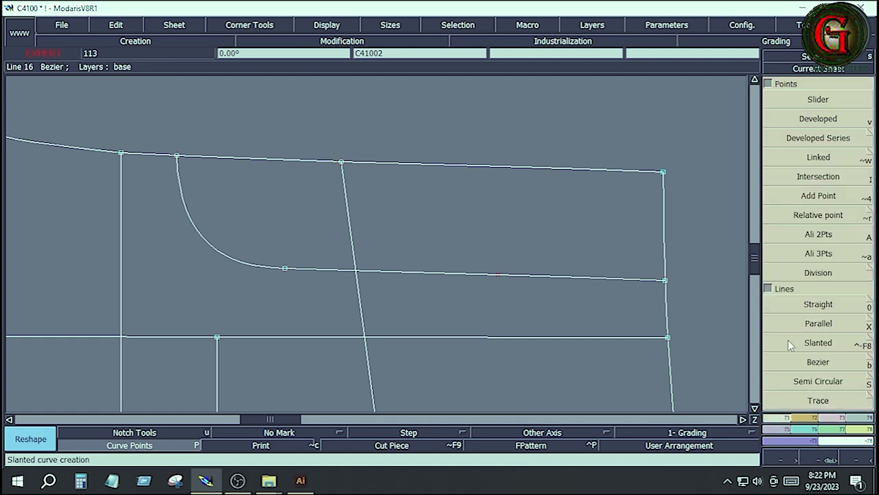
{"action": "left_click", "coordinate": [822, 330]}
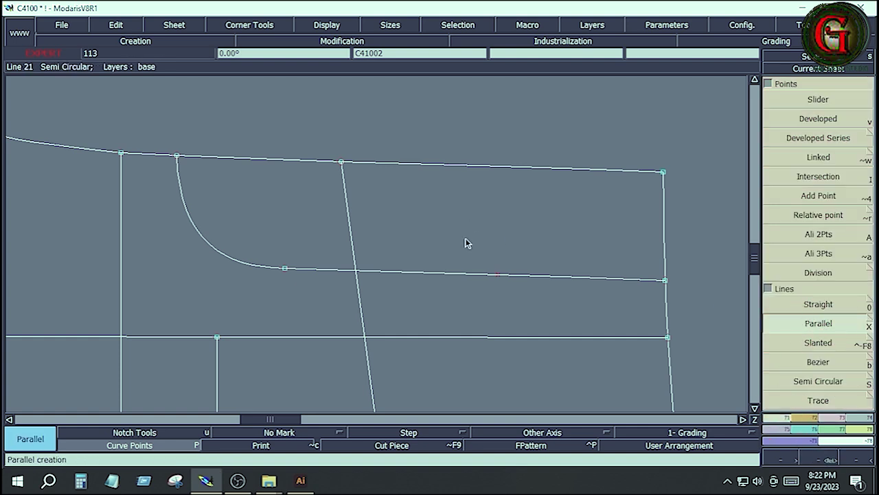
{"action": "left_click", "coordinate": [450, 273]}
{"action": "key", "text": "Down"}
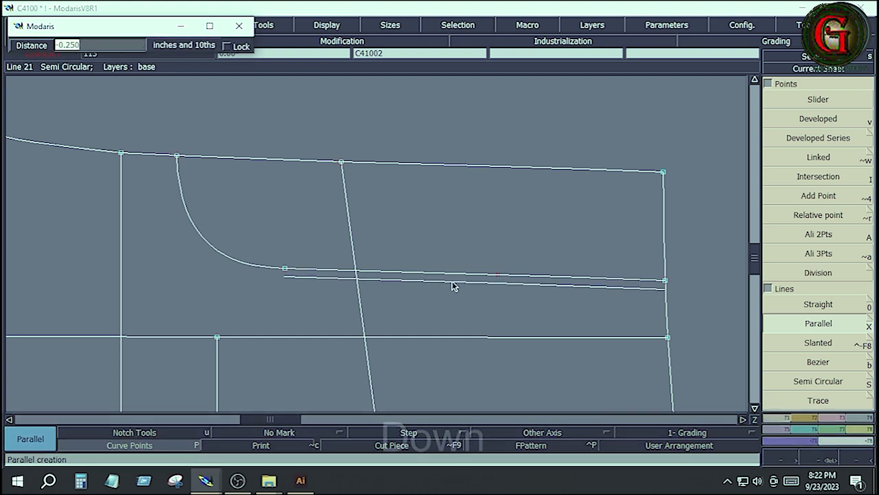
{"action": "key", "text": "Return"}
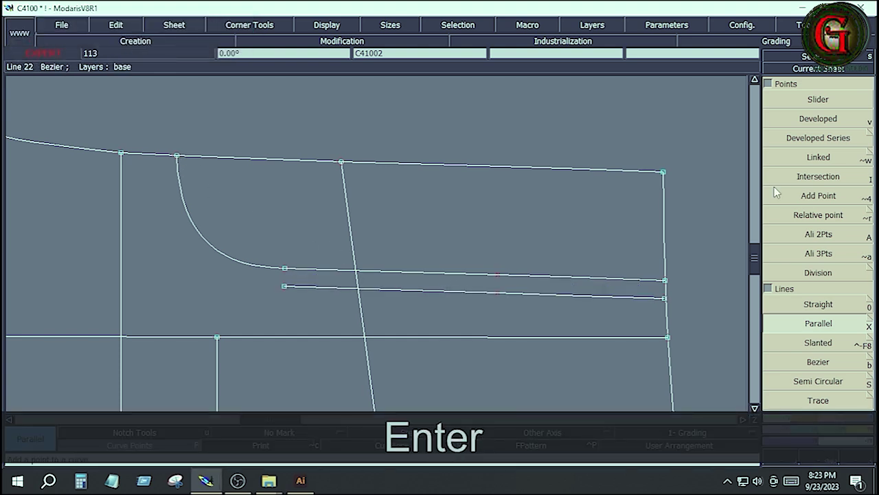
Add a developed point on the center front line at -0.375 inch from the fly curve's end, toward the crotch.
{"action": "key", "text": "v"}
{"action": "left_click", "coordinate": [177, 156]}
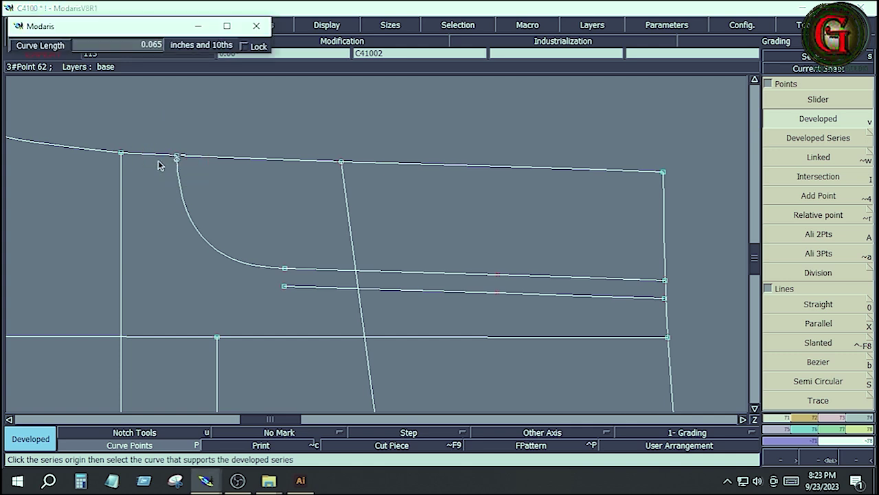
{"action": "key", "text": "space"}
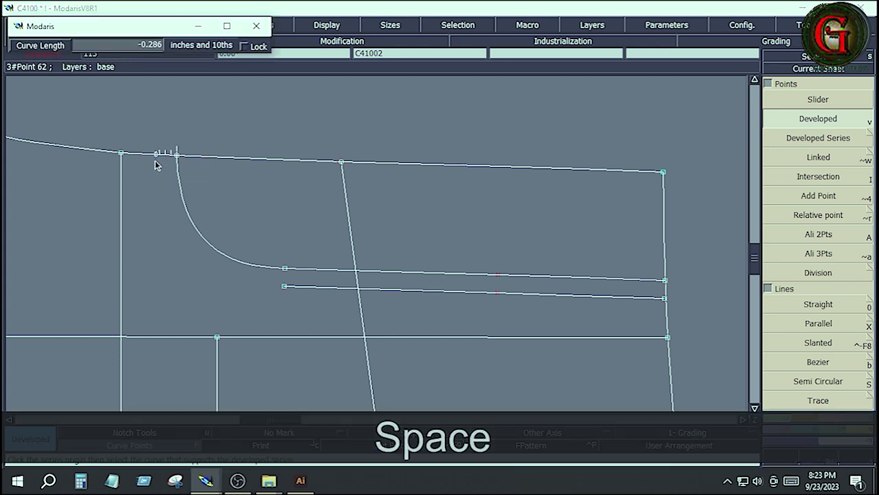
{"action": "key", "text": "Down"}
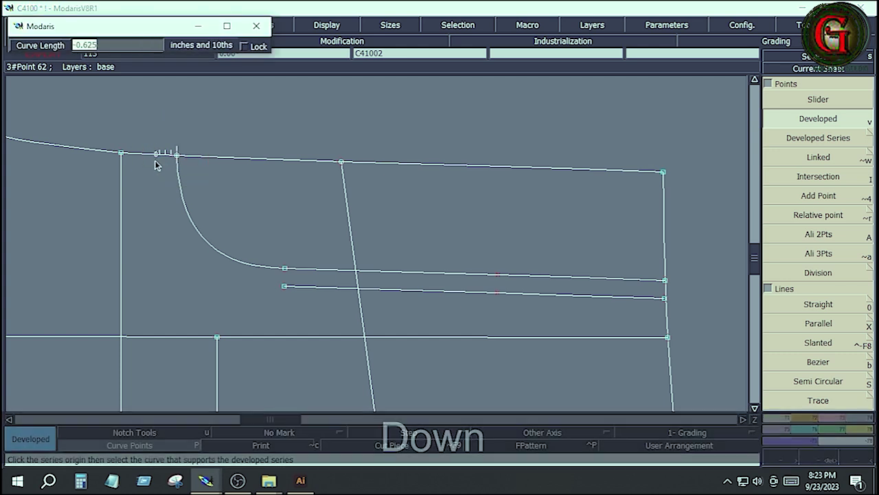
{"action": "type", "text": "-0.375"}
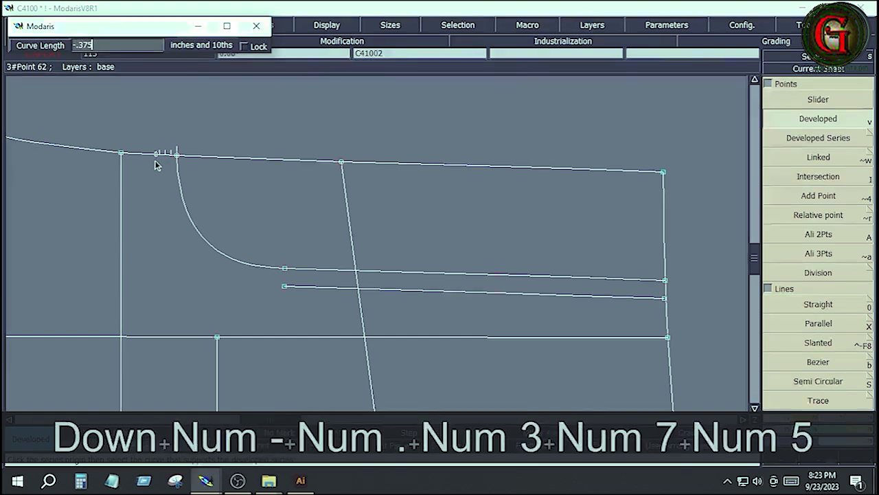
{"action": "key", "text": "Return"}
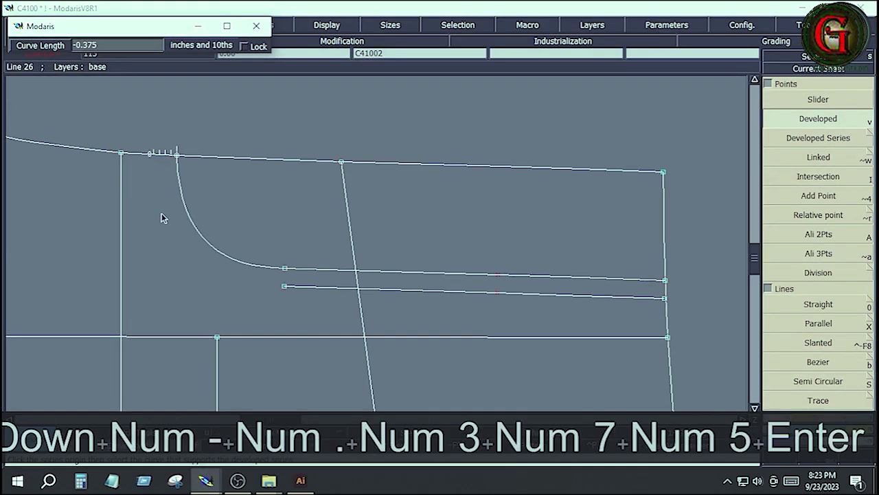
{"action": "left_click", "coordinate": [161, 213]}
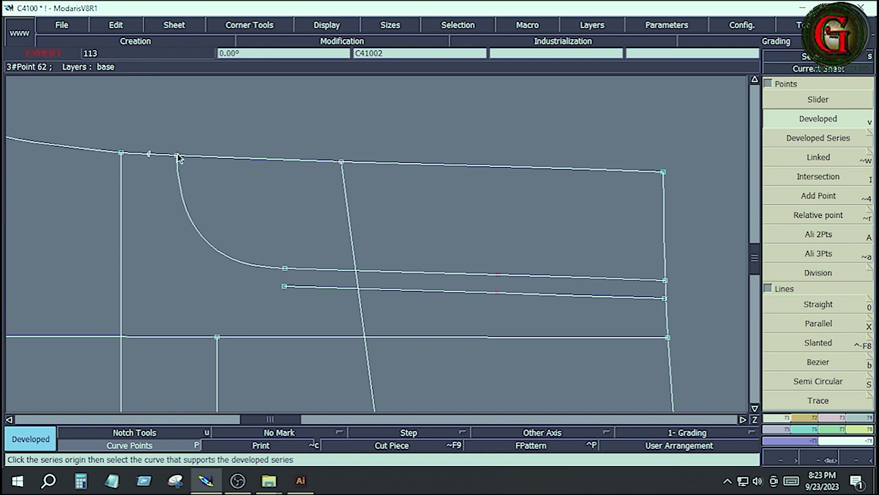
Add a second developed point at -0.5 inch from the same end of the fly curve along the center front line.
{"action": "left_click", "coordinate": [177, 156]}
{"action": "key", "text": "space"}
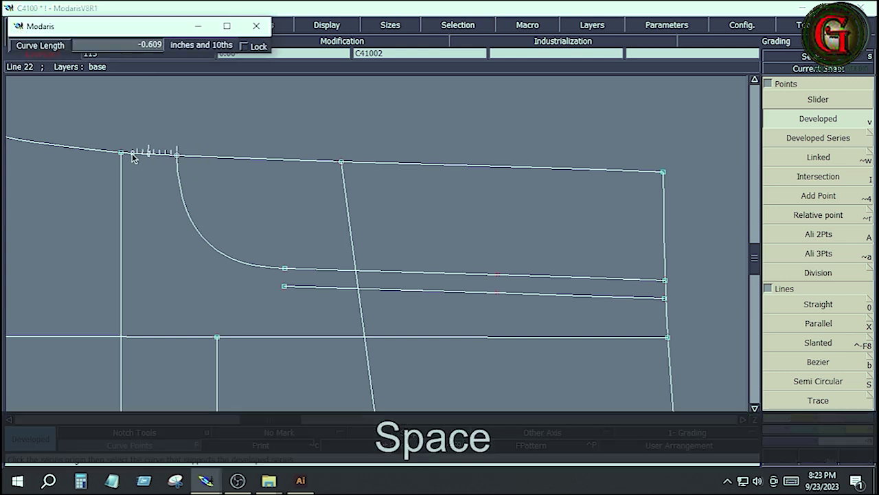
{"action": "key", "text": "Down"}
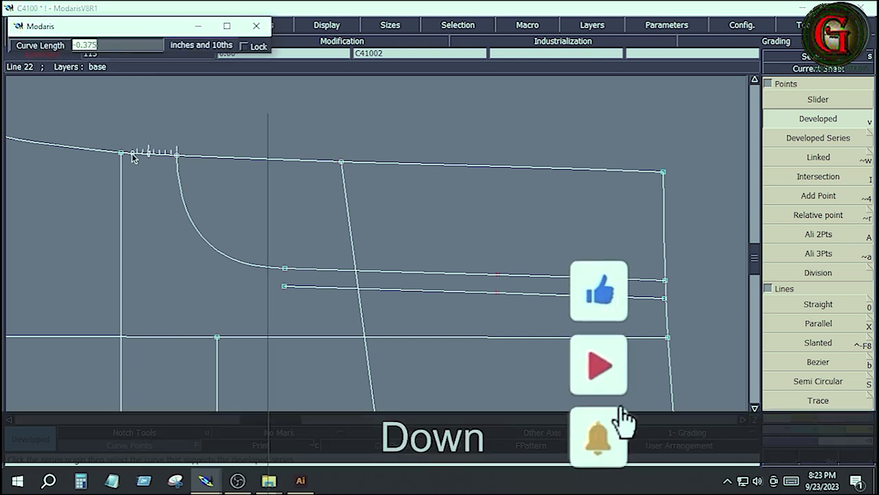
{"action": "type", "text": "-0"}
{"action": "type", "text": ".5"}
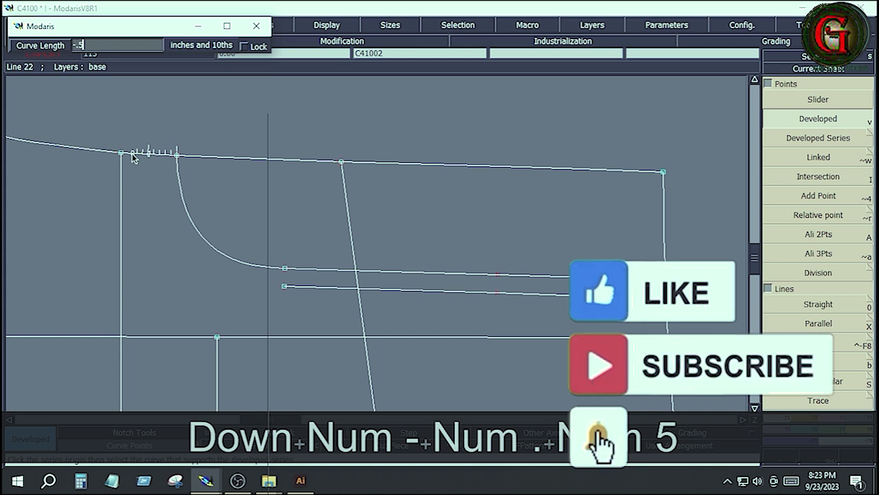
{"action": "key", "text": "Return"}
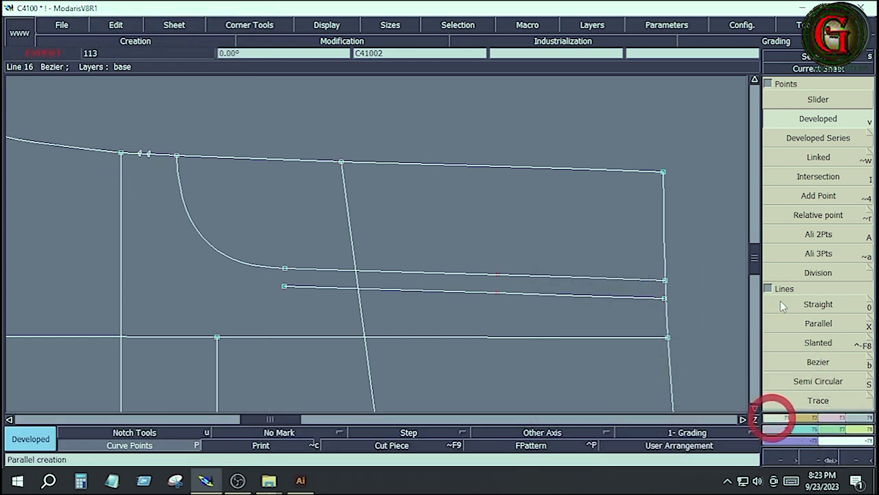
Draw a straight Bezier line from the -0.5 inch point across the fly, ending just beyond the level of the outer parallel line.
{"action": "left_click", "coordinate": [818, 361]}
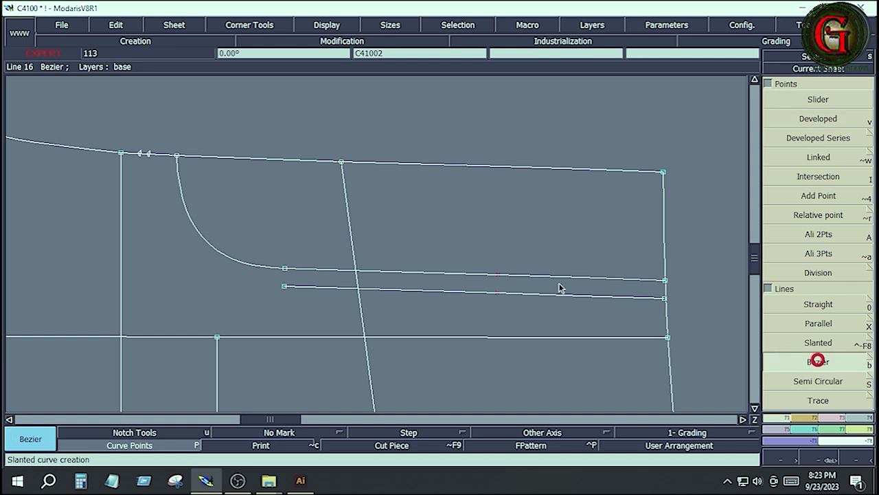
{"action": "left_click", "coordinate": [141, 153]}
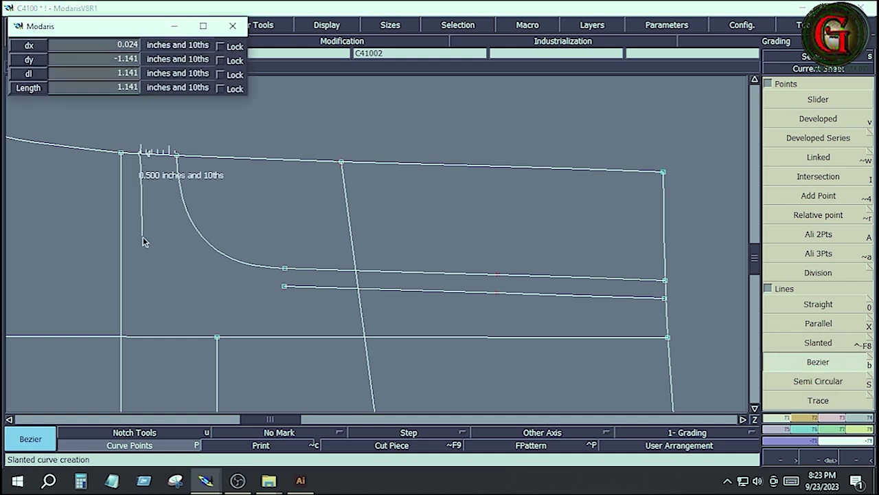
{"action": "left_click", "coordinate": [160, 301]}
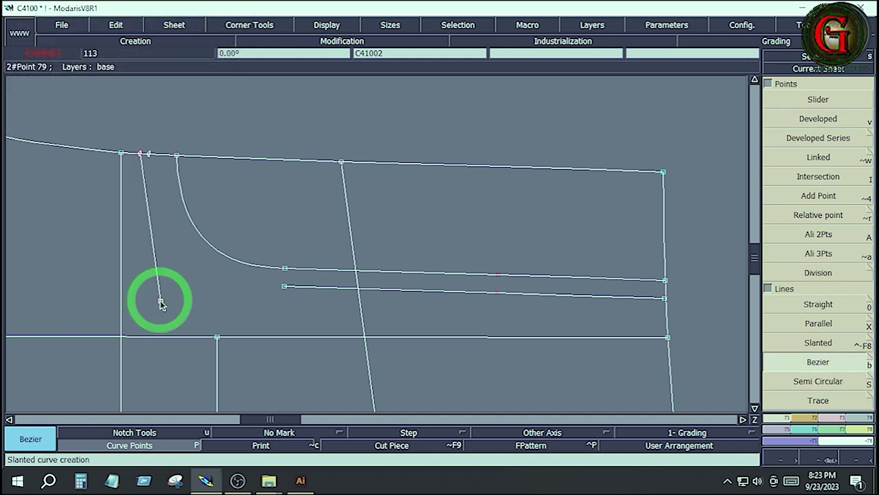
Adjust the outer fly parallel and the new slanted line to each other so they meet in a clean corner.
{"action": "left_click", "coordinate": [835, 418]}
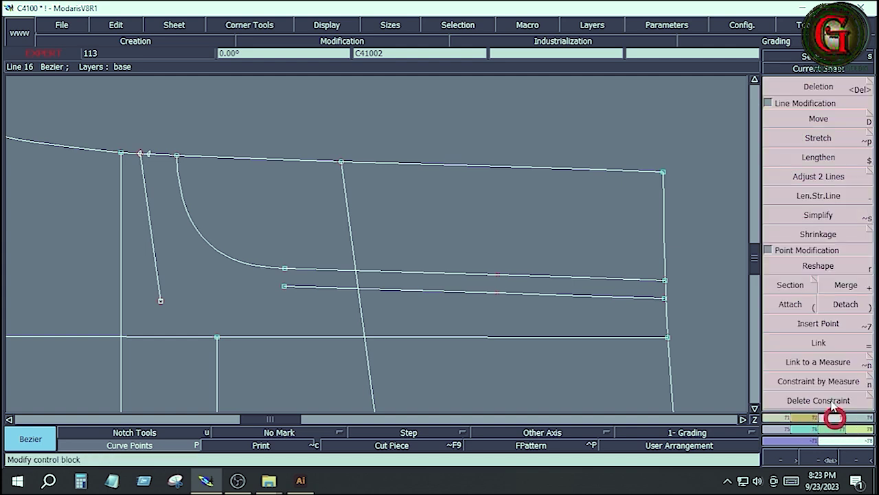
{"action": "left_click", "coordinate": [817, 177]}
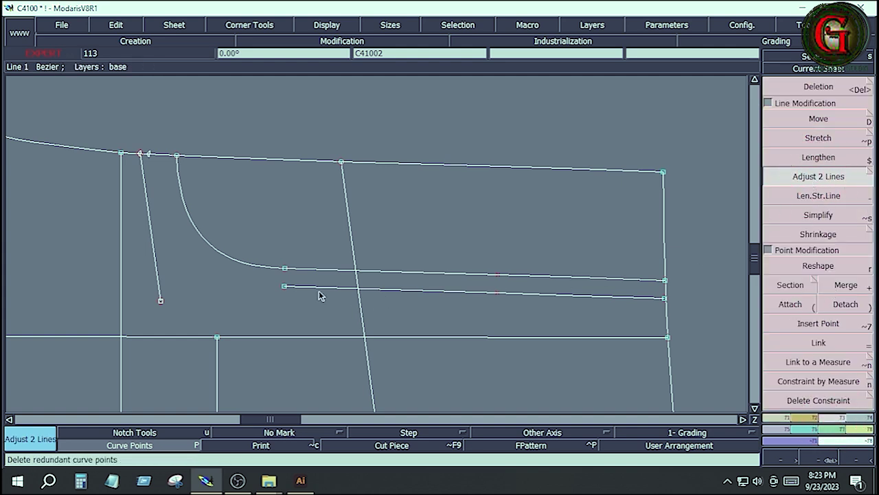
{"action": "left_click", "coordinate": [346, 287]}
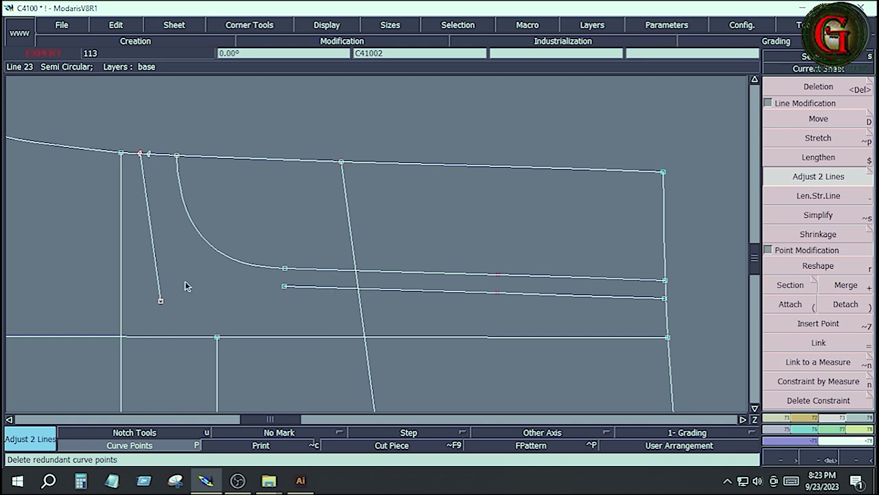
{"action": "left_click", "coordinate": [160, 282]}
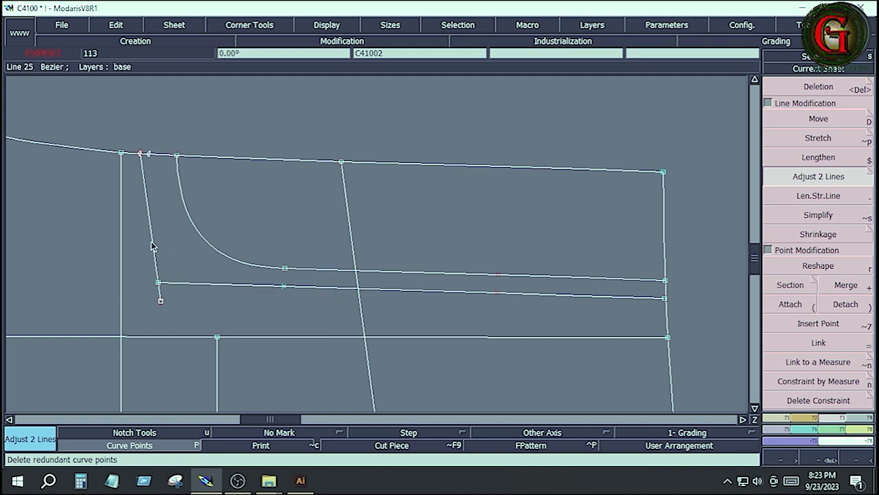
{"action": "left_click", "coordinate": [176, 289]}
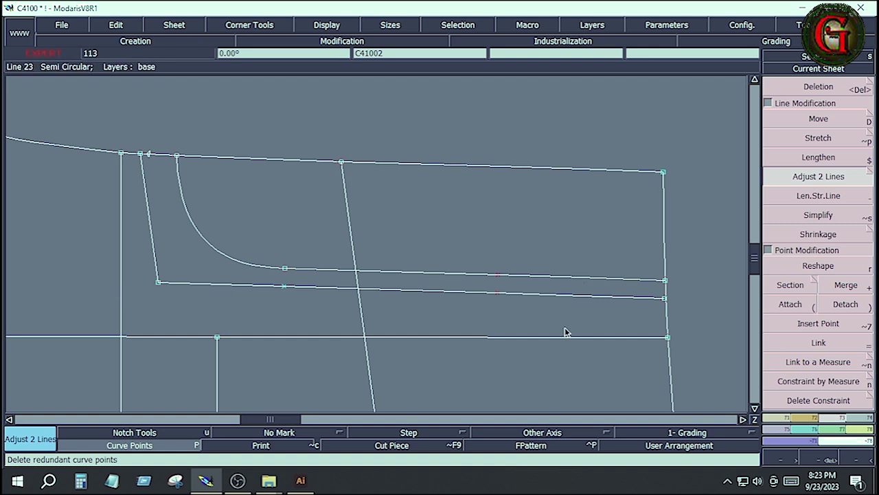
Select the whole front pattern and save the C4100 model, continuing past the anomaly warnings.
{"action": "key", "text": "Home"}
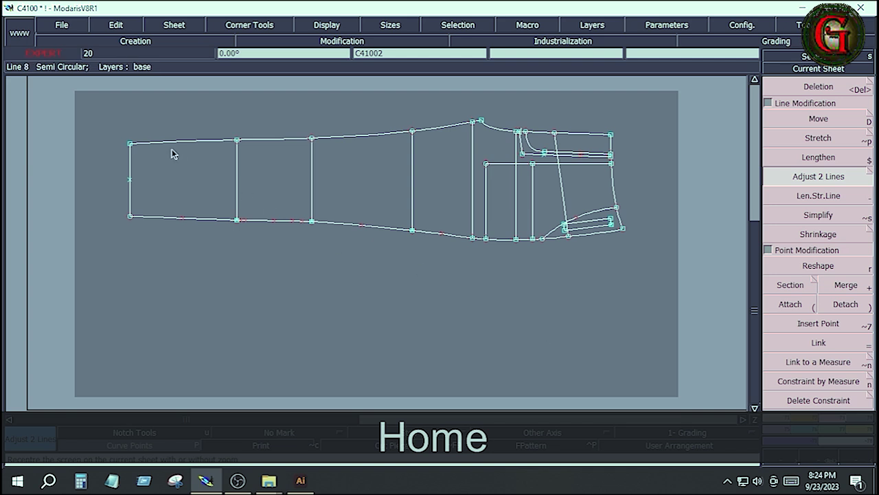
{"action": "left_click_drag", "start_coordinate": [104, 105], "coordinate": [653, 272]}
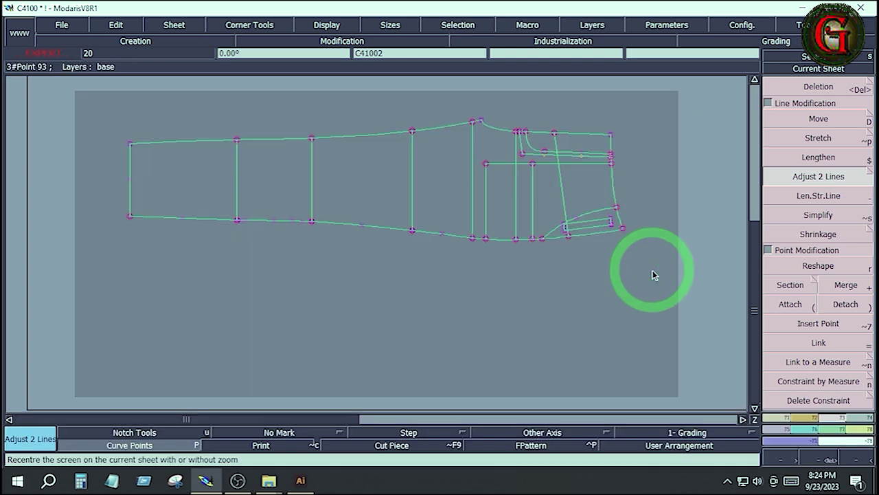
{"action": "left_click", "coordinate": [60, 28]}
{"action": "left_click", "coordinate": [80, 78]}
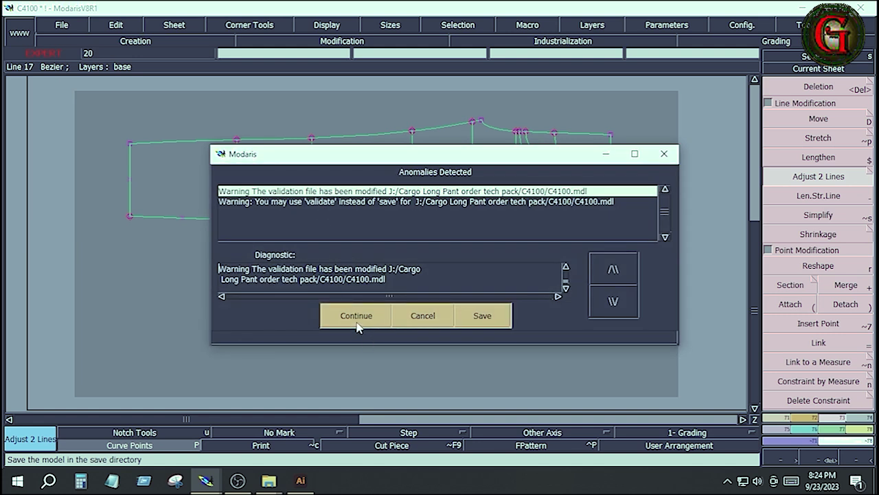
{"action": "left_click", "coordinate": [356, 317]}
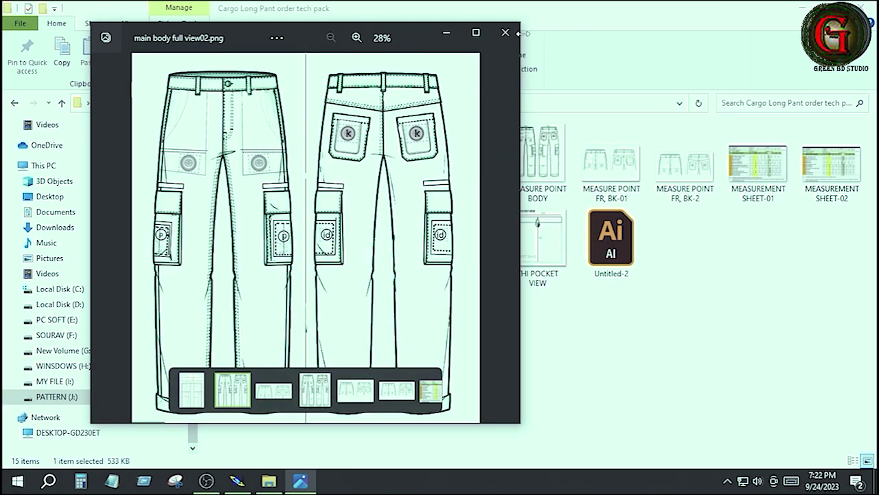
Examine the THI POCKET VIEW sketch and the thigh pocket measurements TP39 to TP42, and return to the pattern.
{"action": "double_click", "coordinate": [544, 253]}
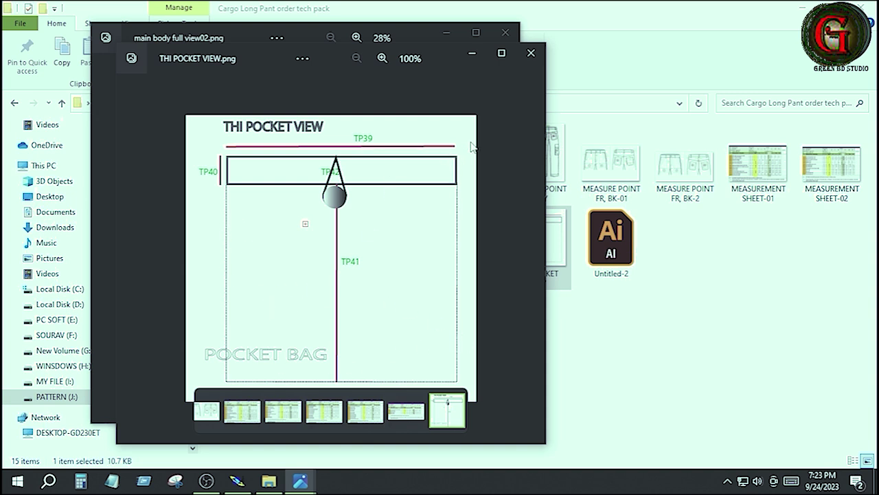
{"action": "left_click", "coordinate": [505, 32]}
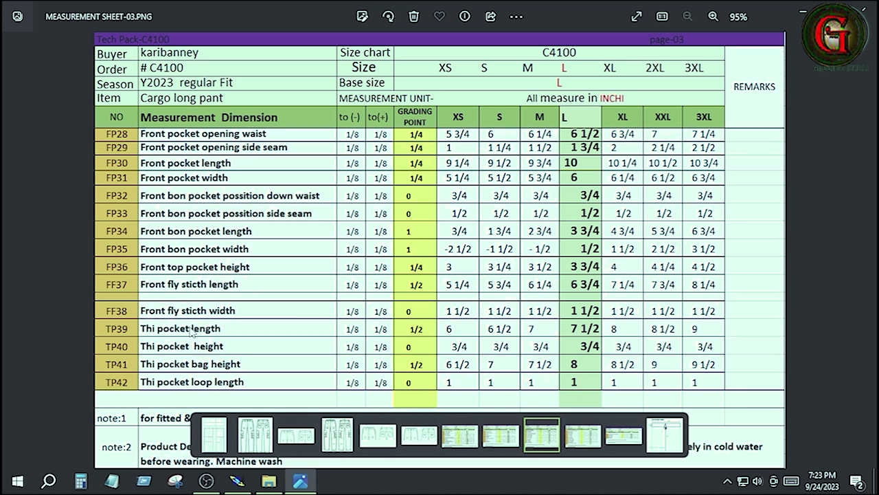
{"action": "key", "text": "Home"}
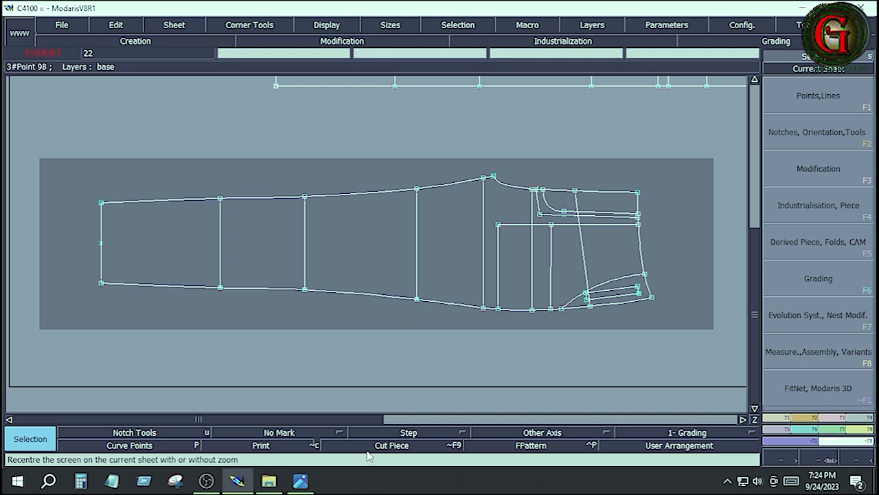
Switch to the image viewer and examine the cargo pant's full body view and its body, front and back measure point sketches.
{"action": "left_click", "coordinate": [300, 481]}
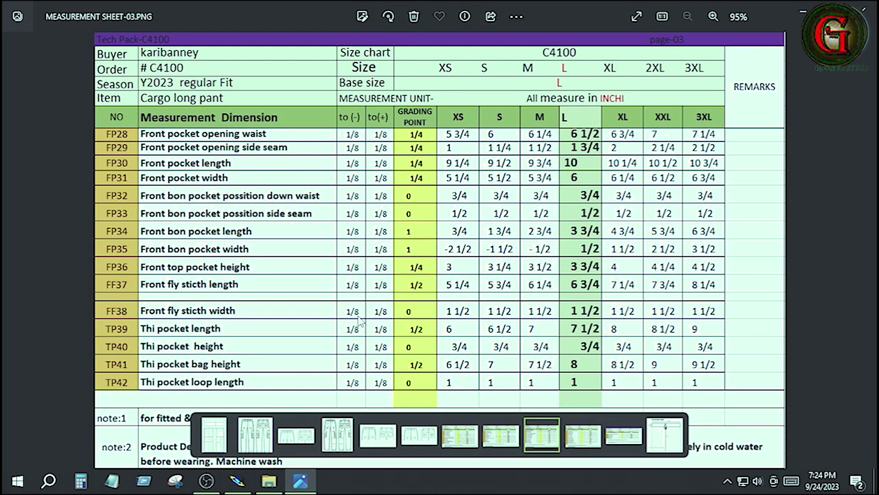
{"action": "left_click", "coordinate": [256, 436]}
{"action": "scroll", "coordinate": [355, 332], "scroll_direction": "up", "scroll_amount": 3}
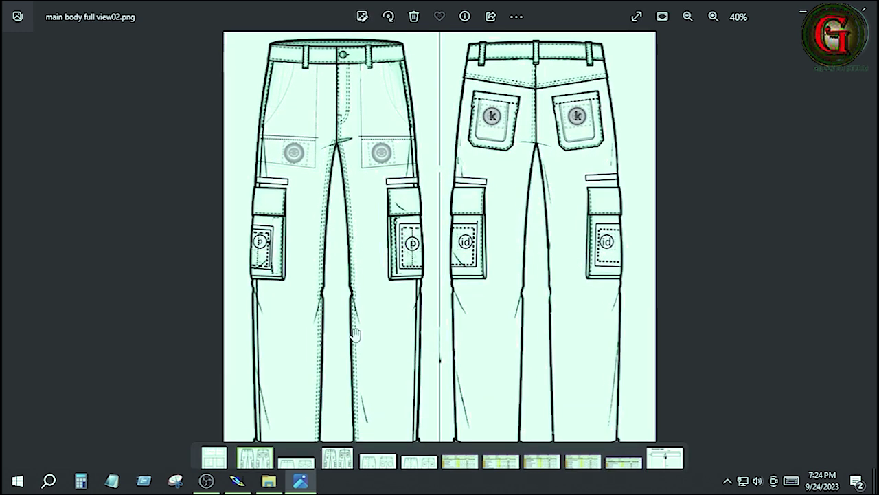
{"action": "scroll", "coordinate": [355, 335], "scroll_direction": "down", "scroll_amount": 3}
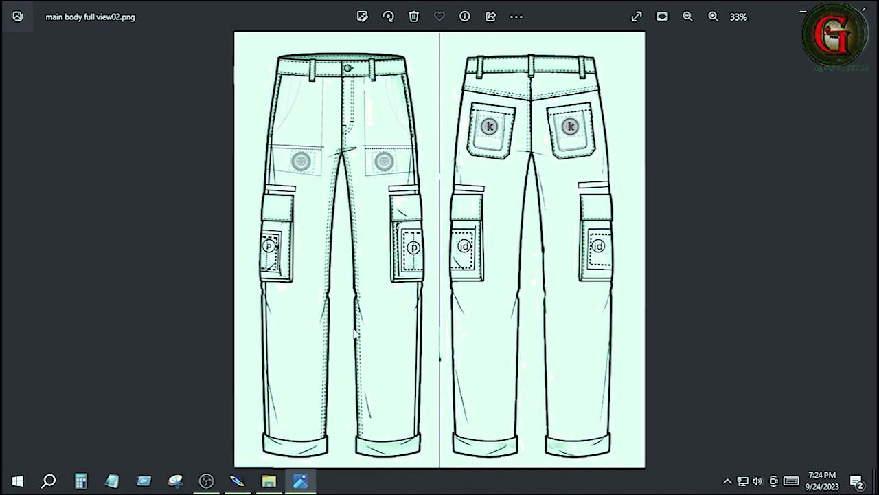
{"action": "left_click", "coordinate": [337, 434]}
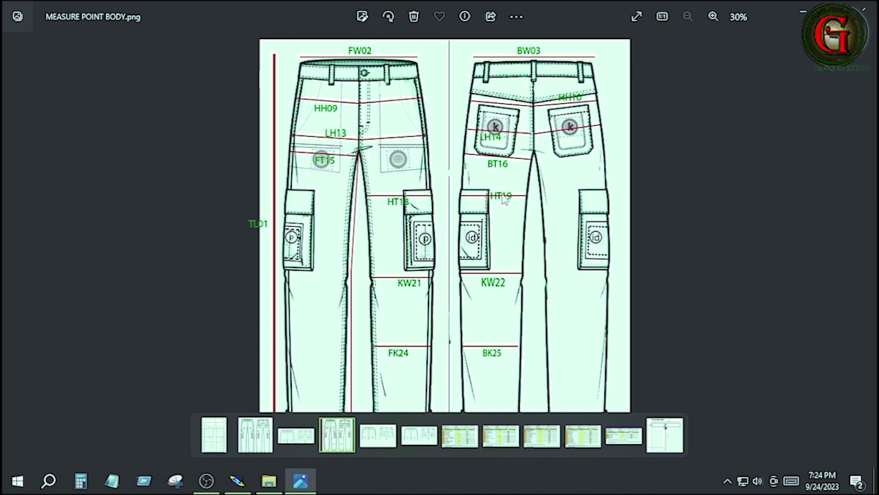
{"action": "left_click", "coordinate": [865, 250]}
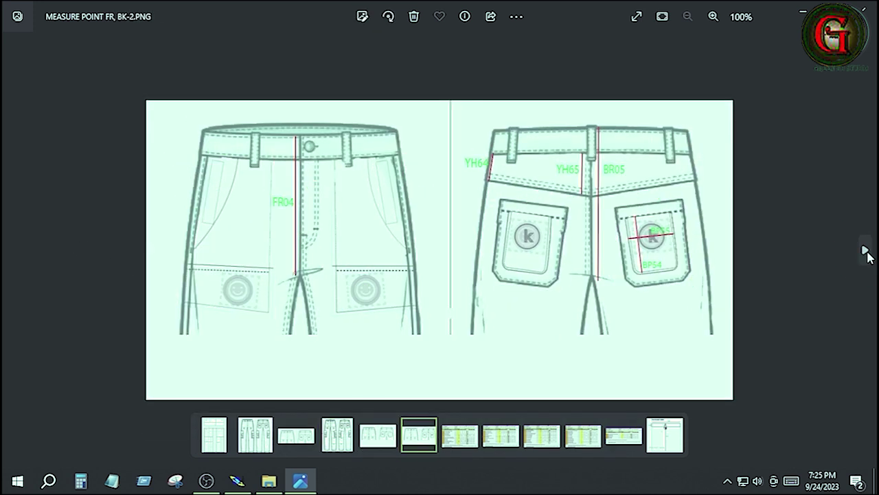
Review measurement sheets 01, 03, 04 and 05 for the pocket, knee patch, hem and belt loop dimensions, and return to Modaris.
{"action": "left_click", "coordinate": [865, 251]}
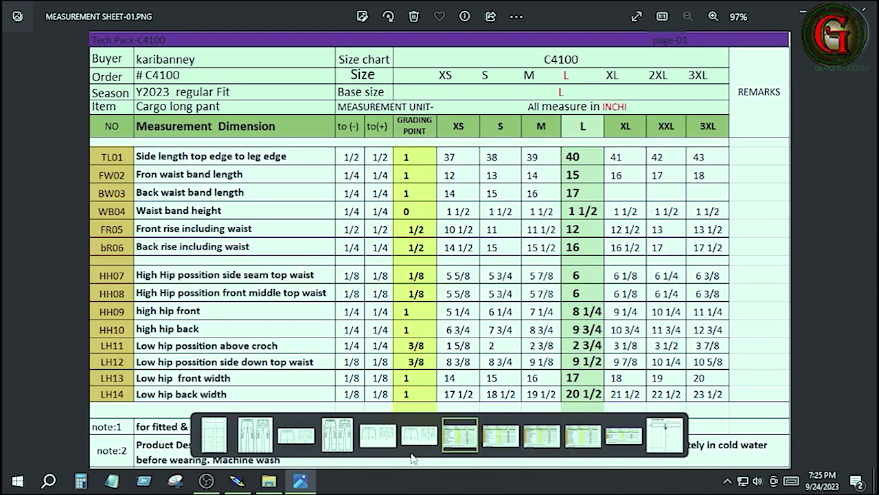
{"action": "left_click", "coordinate": [542, 434]}
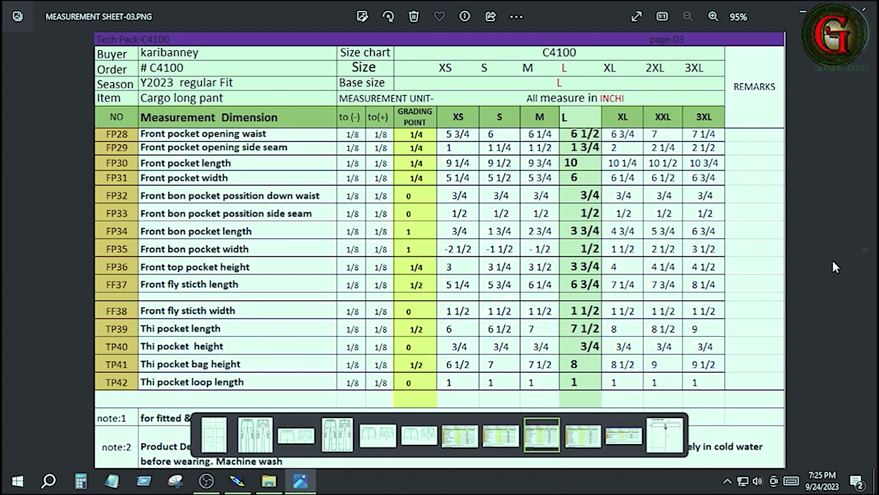
{"action": "left_click", "coordinate": [865, 253]}
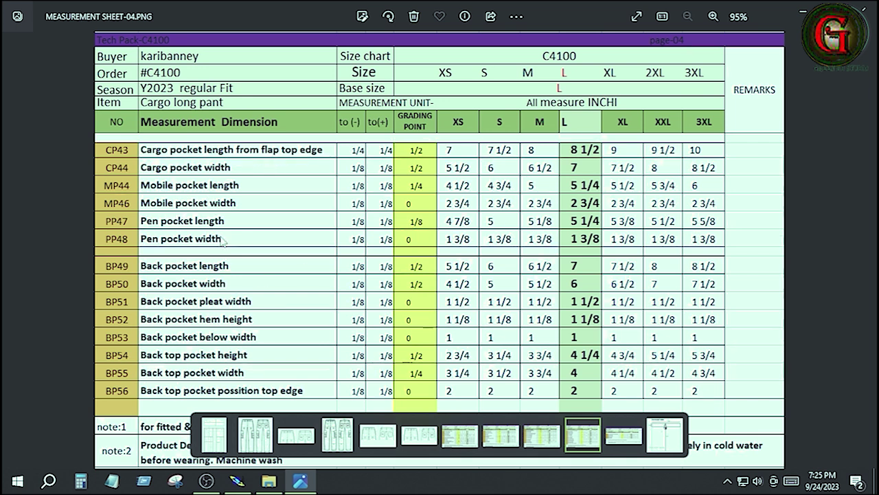
{"action": "key", "text": "Right"}
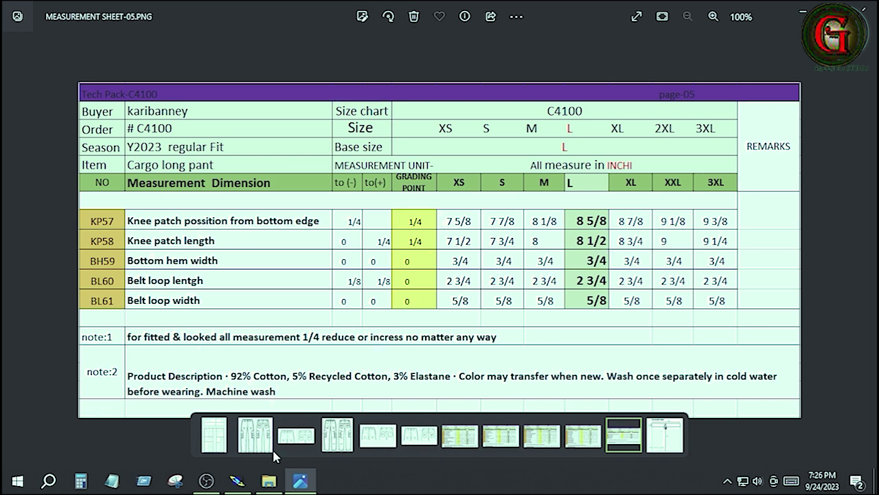
{"action": "left_click", "coordinate": [238, 483]}
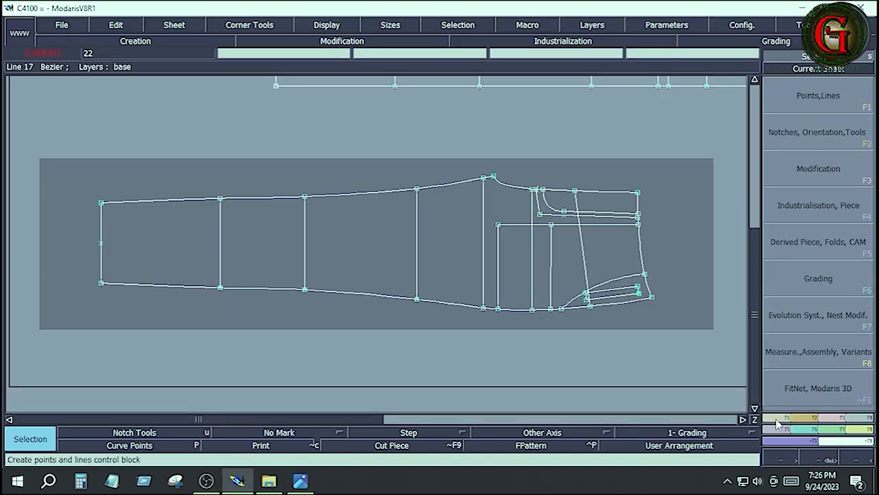
{"action": "left_click", "coordinate": [818, 92]}
{"action": "left_click", "coordinate": [818, 322]}
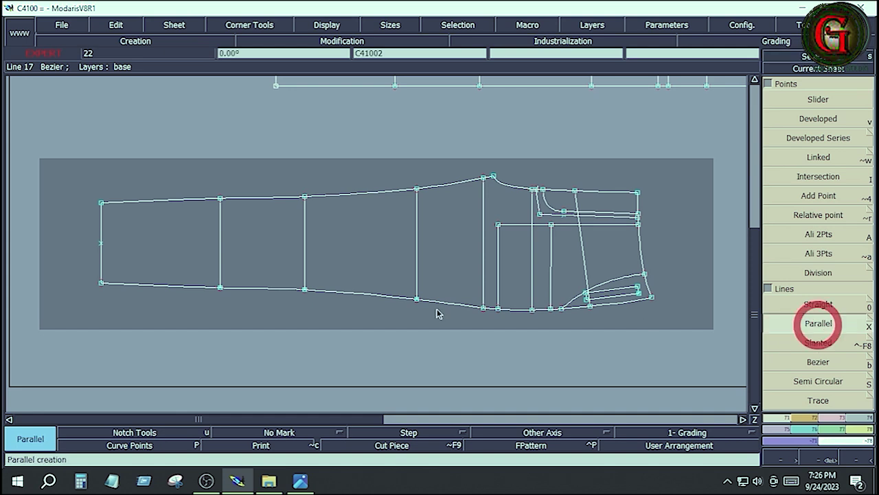
{"action": "left_click", "coordinate": [102, 260]}
{"action": "key", "text": "Down"}
{"action": "type", "text": "8.5"}
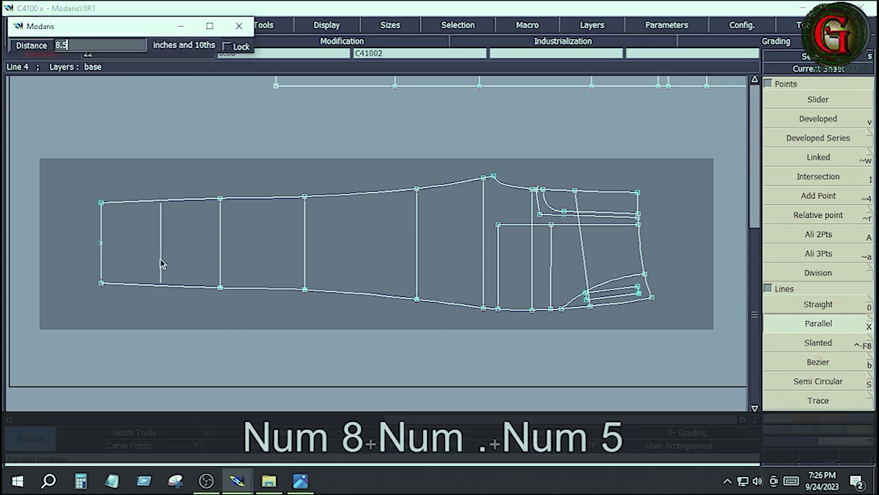
{"action": "key", "text": "Return"}
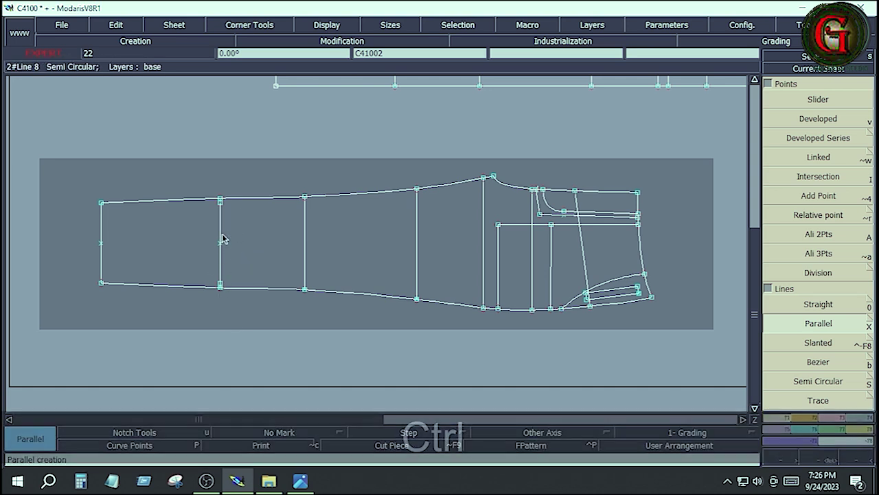
{"action": "key", "text": "ctrl+z"}
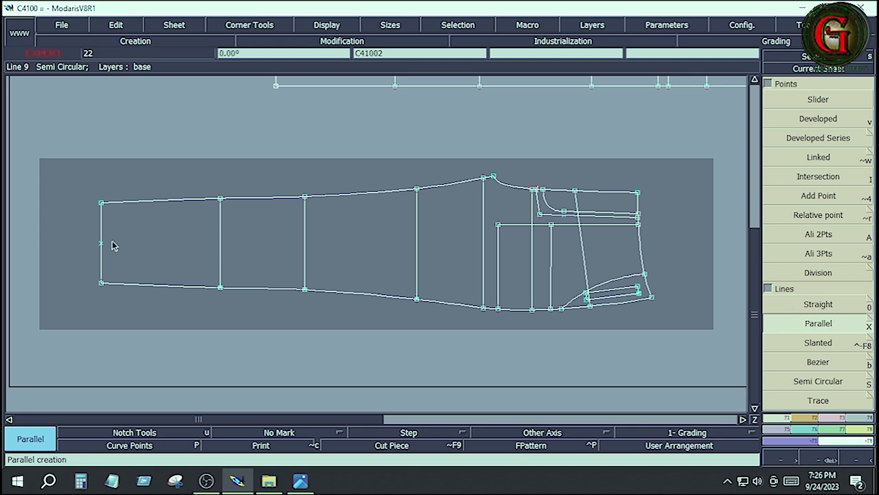
Create a parallel 8 inches from the lower-leg cross line towards the waist and extend it to both seams.
{"action": "left_click", "coordinate": [217, 248]}
{"action": "key", "text": "Down"}
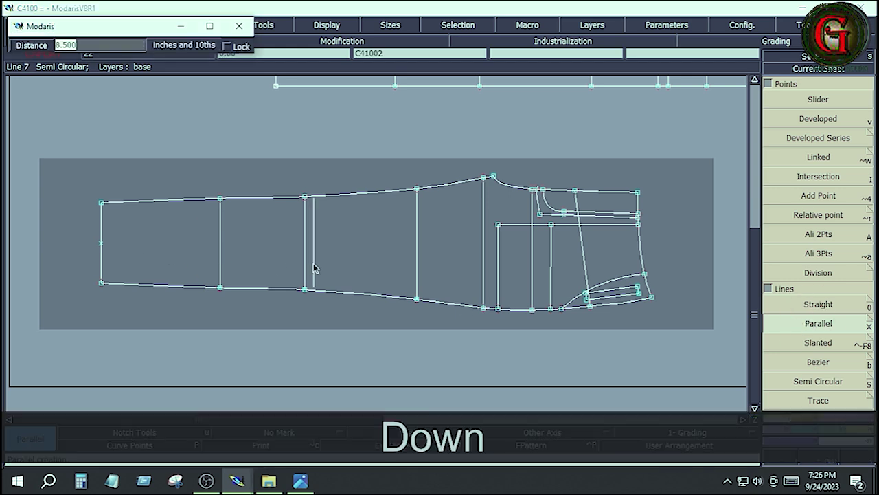
{"action": "type", "text": "8"}
{"action": "key", "text": "Return"}
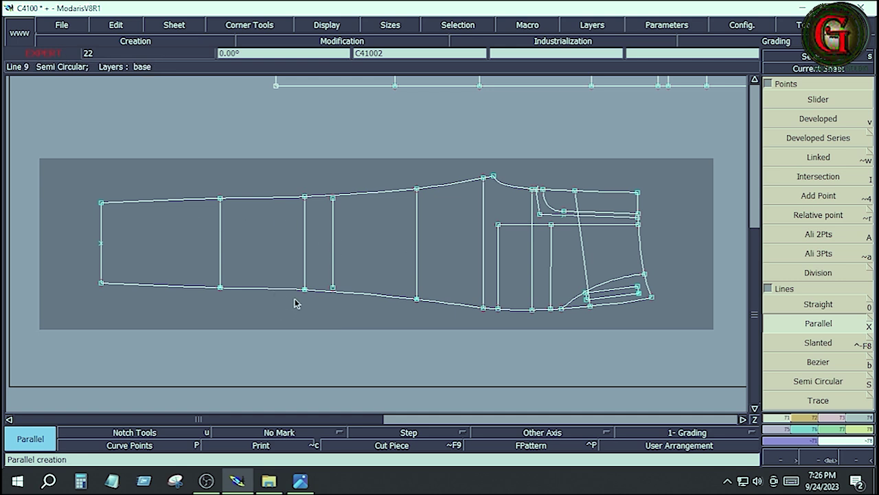
{"action": "left_click", "coordinate": [833, 419]}
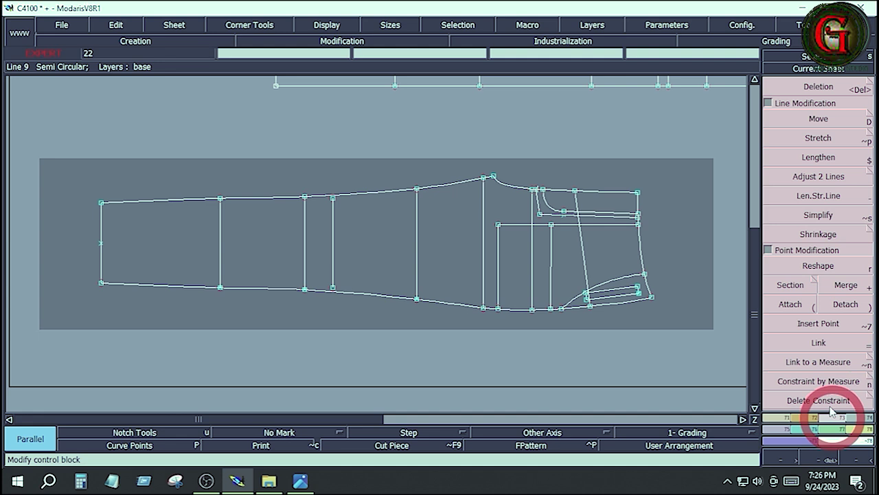
{"action": "left_click", "coordinate": [827, 178]}
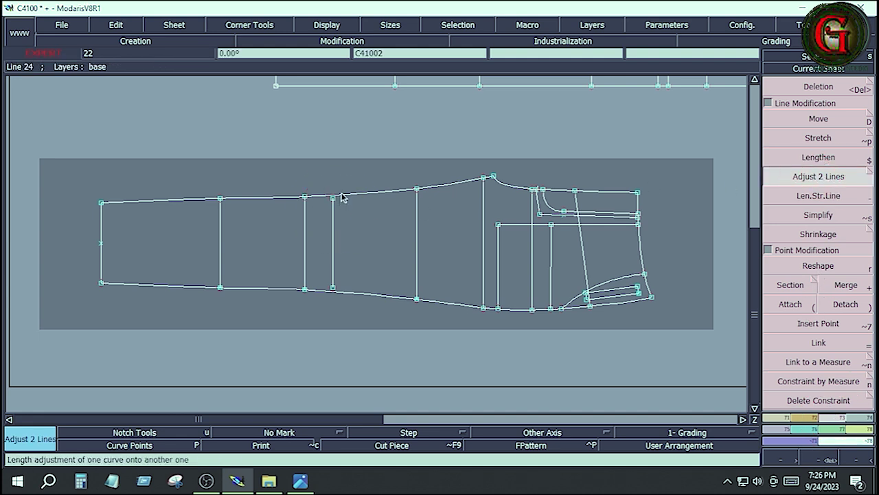
{"action": "left_click", "coordinate": [332, 256]}
{"action": "left_click", "coordinate": [342, 291]}
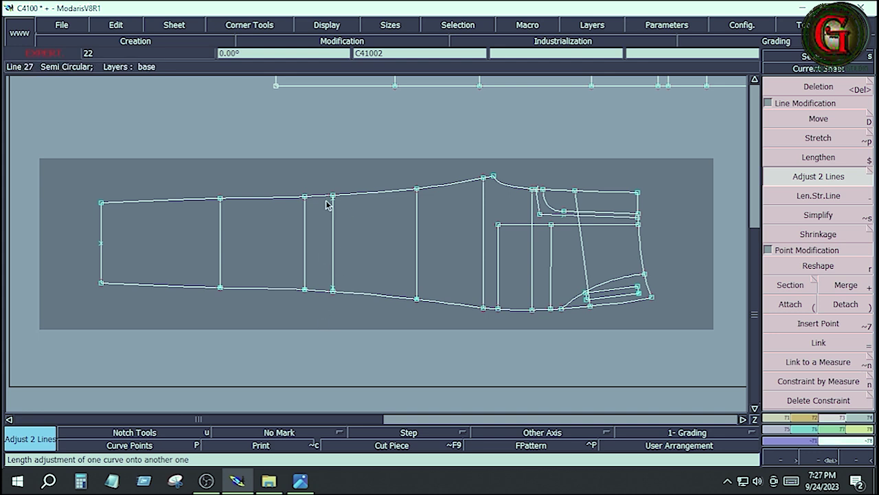
Delete the knee cross line and place a notch at each of its former end points on both seams.
{"action": "key", "text": "Delete"}
{"action": "left_click", "coordinate": [304, 241]}
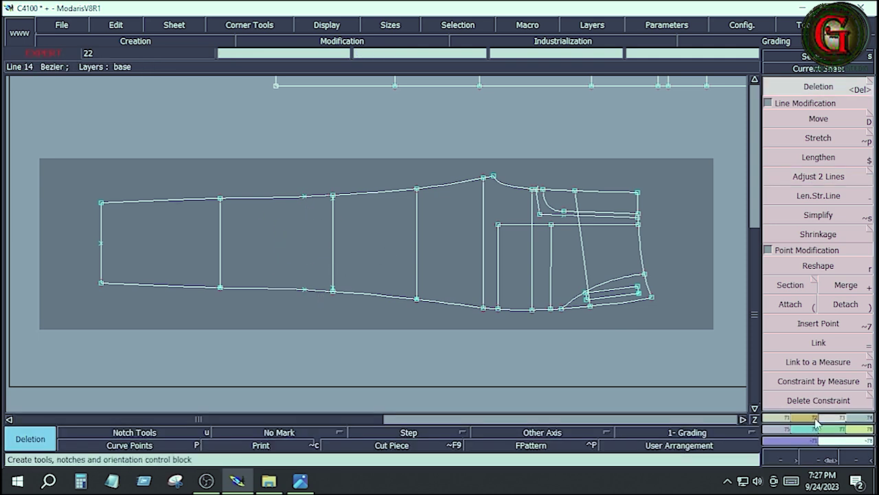
{"action": "left_click", "coordinate": [816, 419]}
{"action": "left_click", "coordinate": [818, 99]}
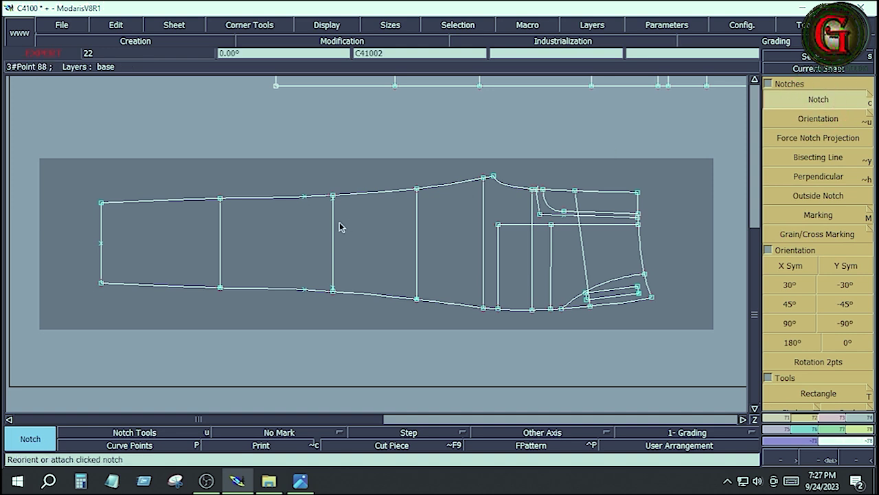
{"action": "left_click", "coordinate": [304, 197]}
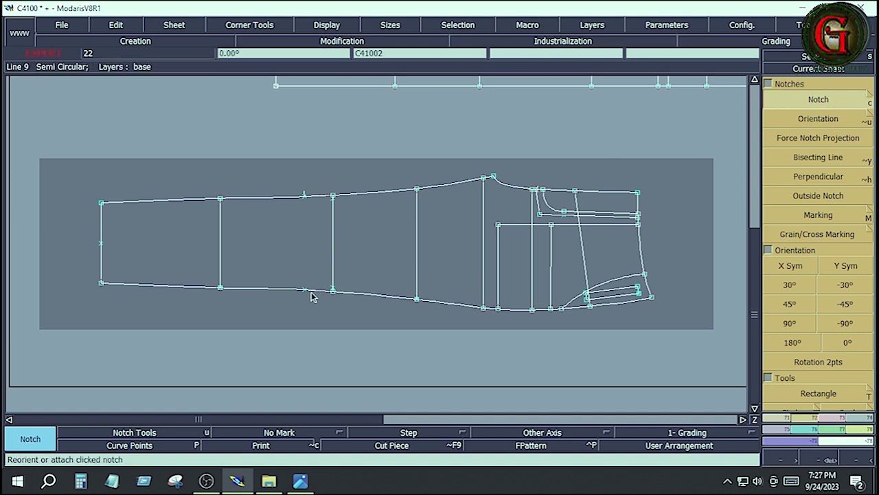
{"action": "left_click", "coordinate": [304, 290]}
Reorient both knee notches so they point into the front piece.
{"action": "left_click", "coordinate": [797, 120]}
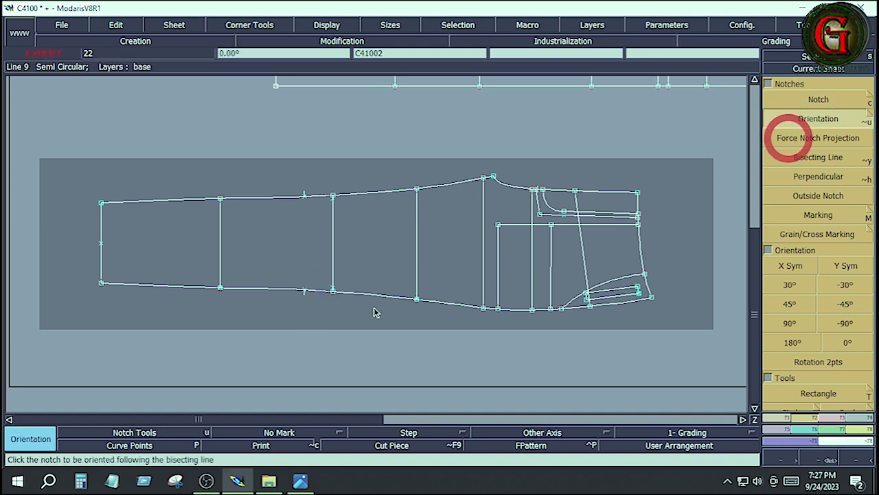
{"action": "left_click", "coordinate": [304, 291]}
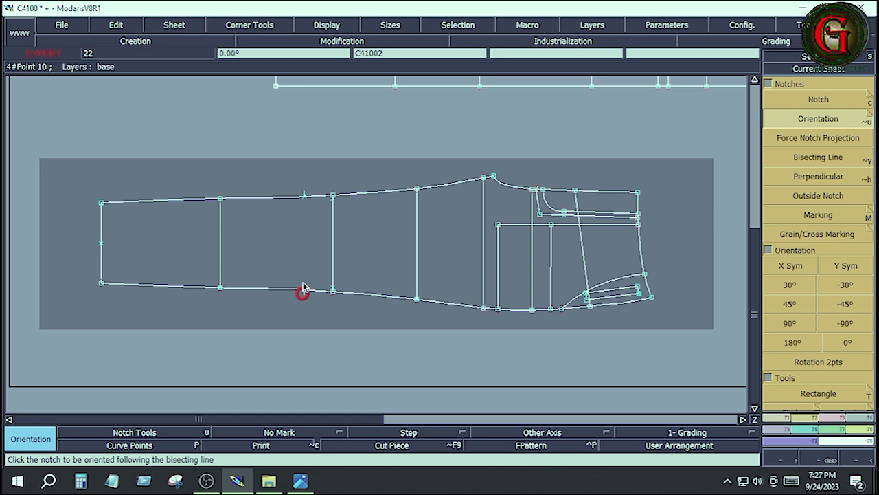
{"action": "right_click", "coordinate": [302, 240]}
{"action": "left_click", "coordinate": [306, 196]}
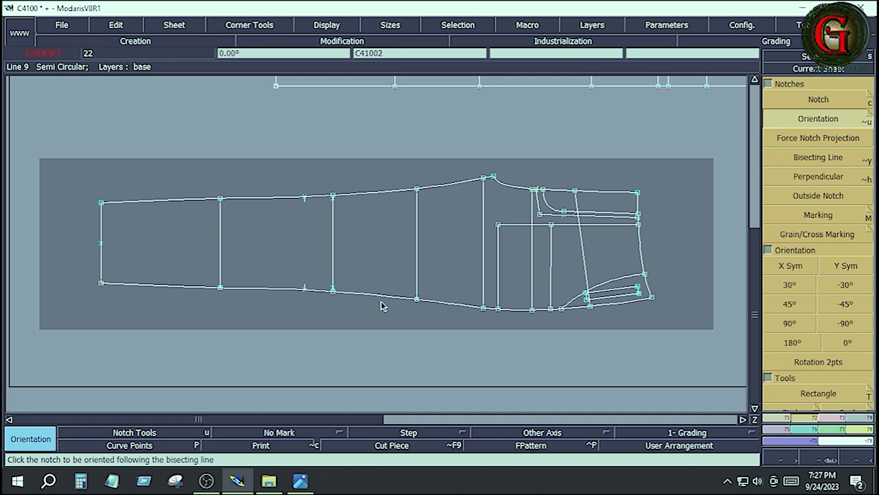
Review measurement sheets 05 and 04, the full body view and the body measure point sketch, and return to Modaris.
{"action": "left_click", "coordinate": [303, 483]}
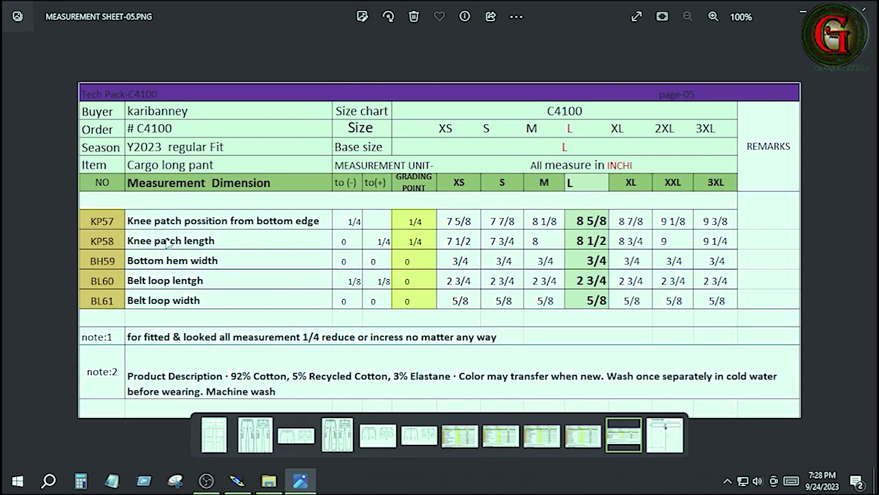
{"action": "left_click", "coordinate": [32, 245]}
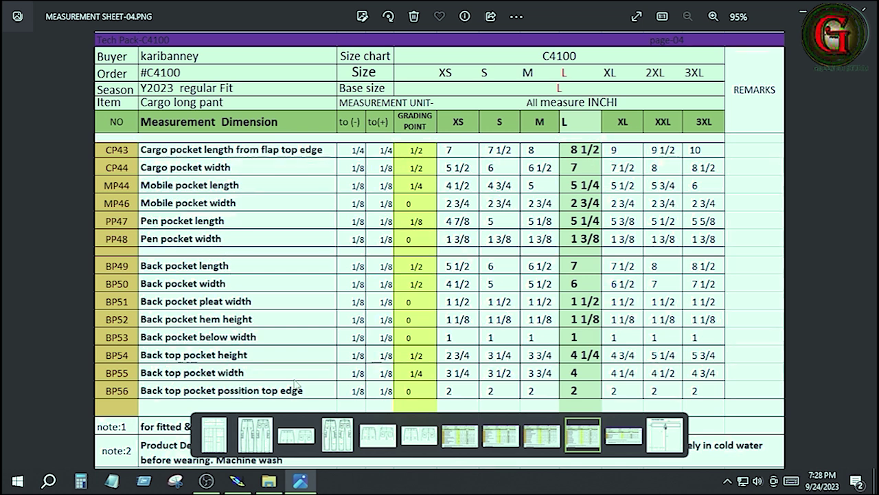
{"action": "left_click", "coordinate": [252, 433]}
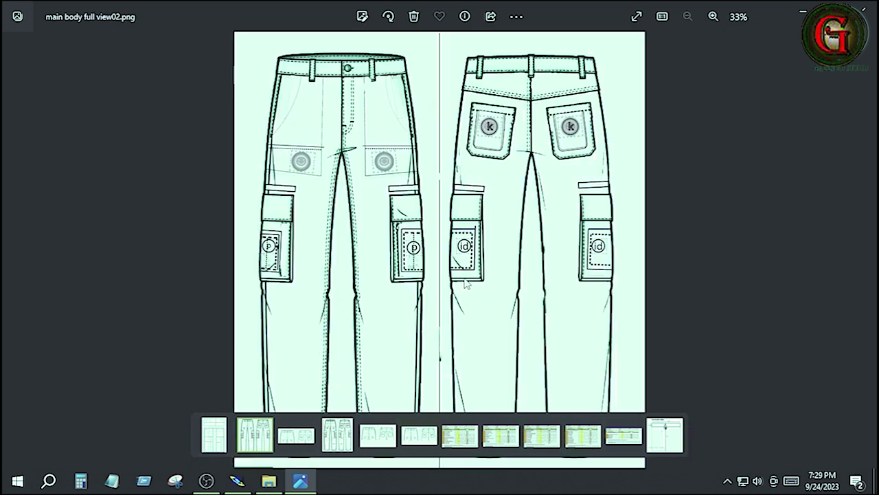
{"action": "key", "text": "Right"}
{"action": "key", "text": "Right"}
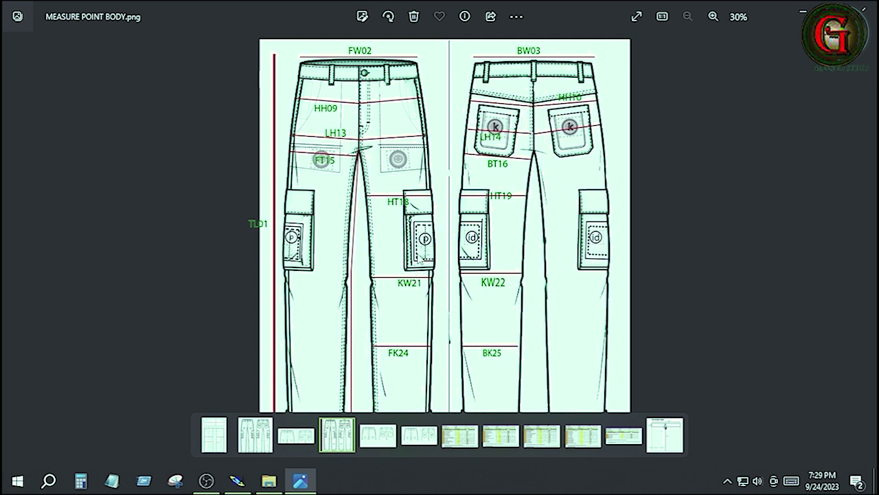
{"action": "left_click", "coordinate": [237, 481]}
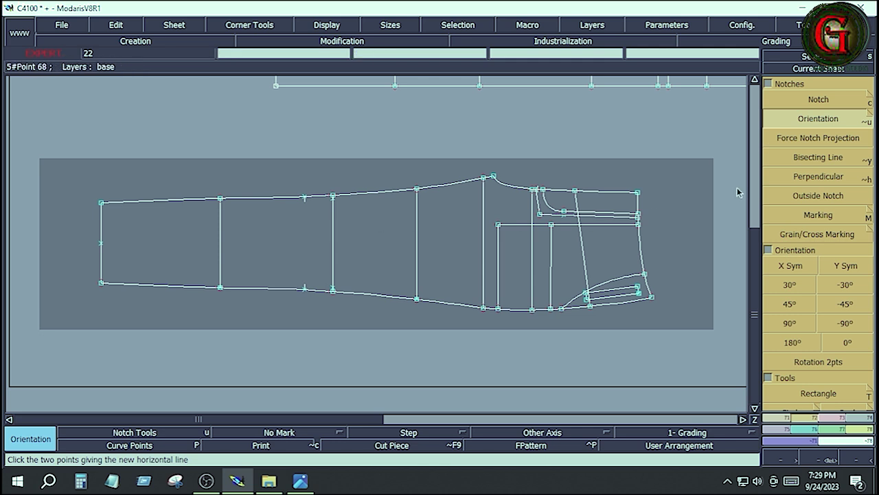
Create a parallel 0.5 inch from the new cross line above the knee notches, on its waist side.
{"action": "key", "text": "F1"}
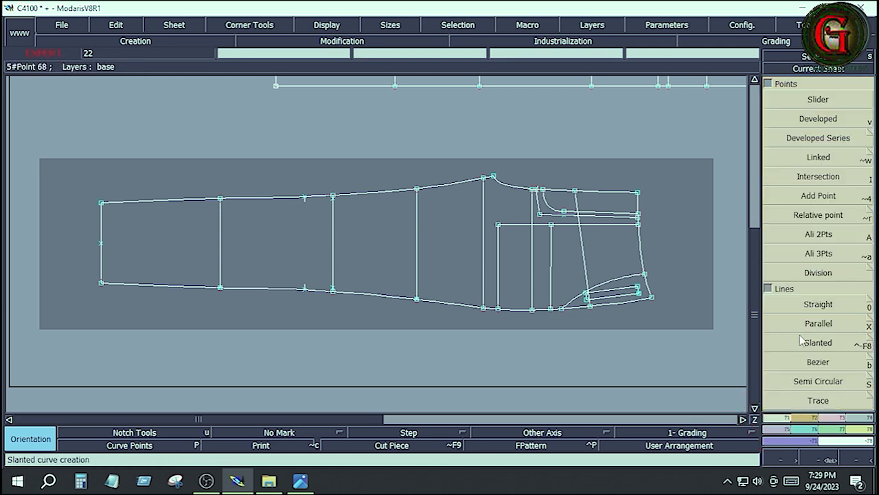
{"action": "left_click", "coordinate": [818, 323]}
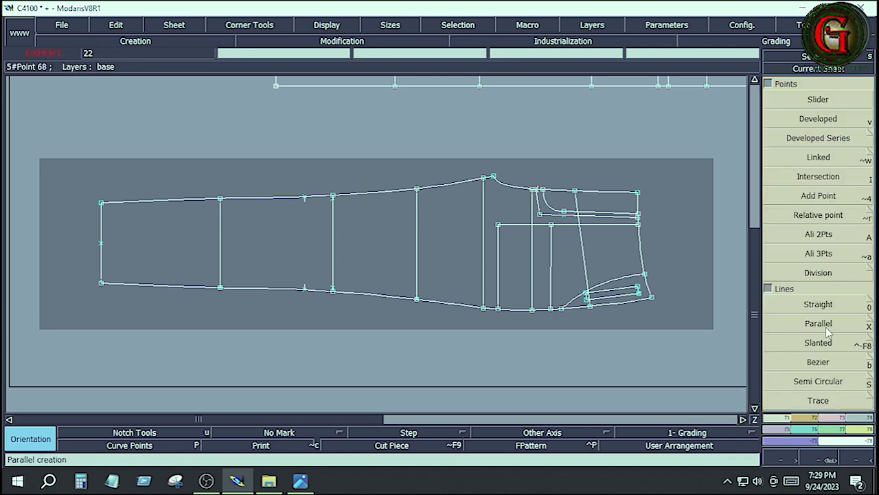
{"action": "left_click", "coordinate": [334, 241]}
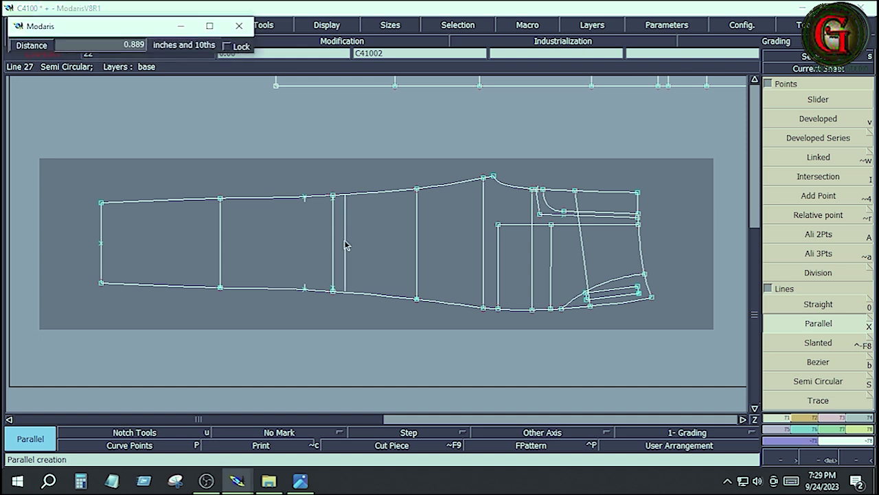
{"action": "key", "text": "Down"}
{"action": "type", "text": ".5"}
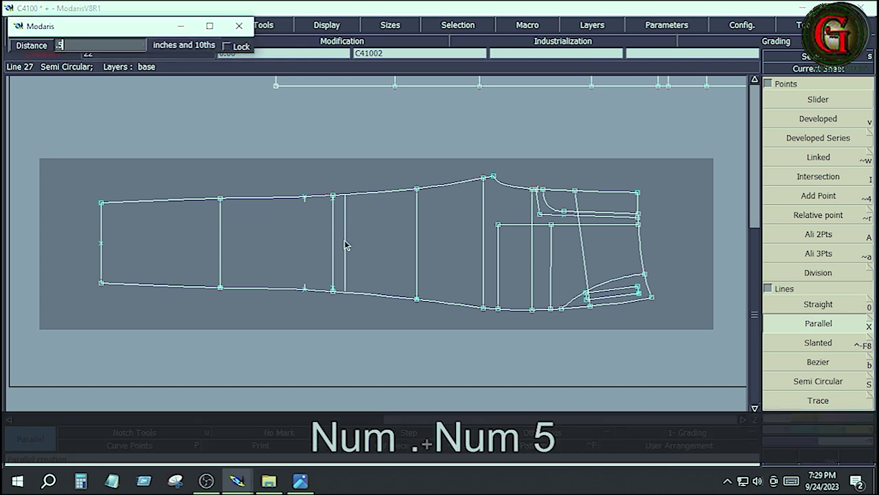
{"action": "key", "text": "Return"}
Check the cargo pocket length in measurement sheet 04 and create a parallel 8.5 inches from the 0.5 inch offset line towards the waist.
{"action": "key", "text": "alt+Tab"}
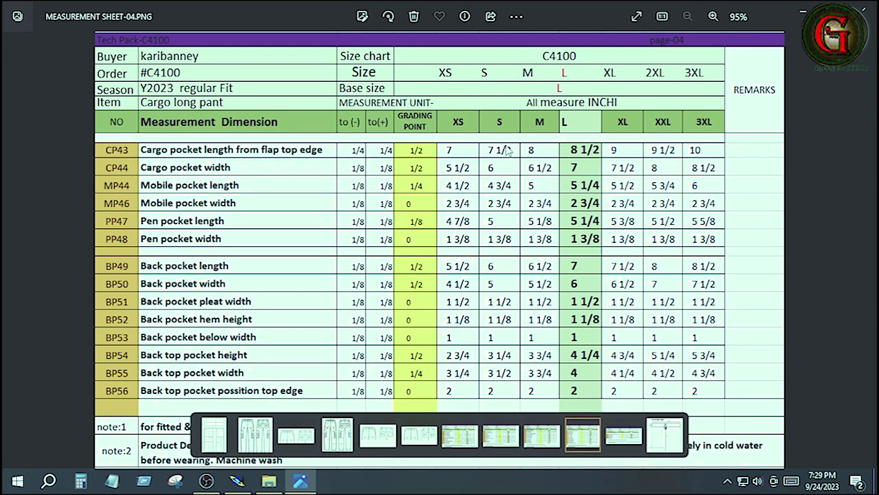
{"action": "left_click", "coordinate": [235, 483]}
{"action": "left_click", "coordinate": [818, 326]}
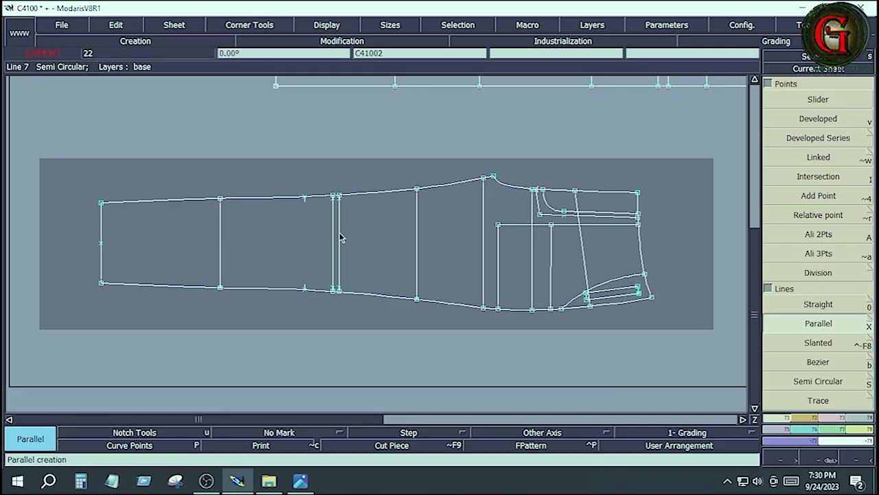
{"action": "left_click", "coordinate": [336, 232]}
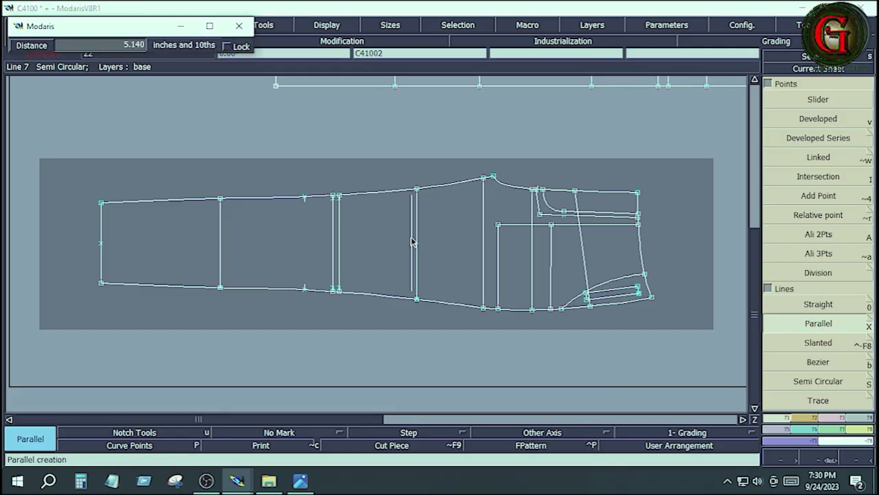
{"action": "key", "text": "Down"}
{"action": "type", "text": "8.5"}
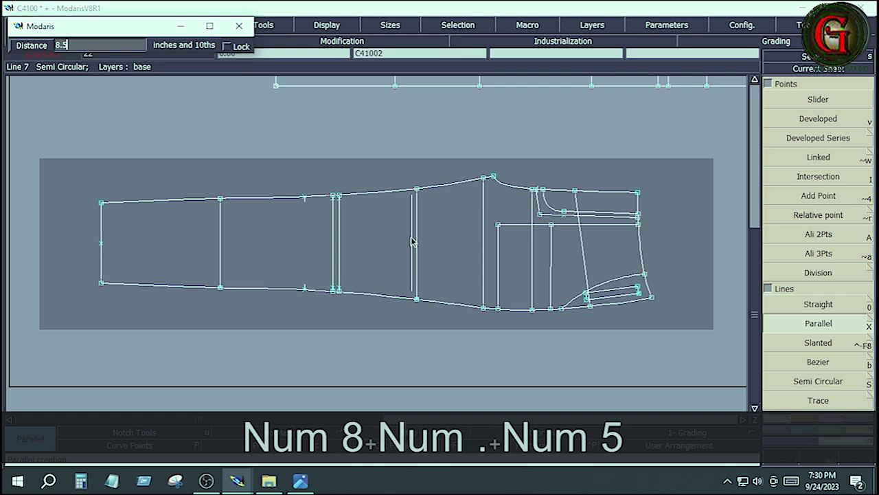
{"action": "key", "text": "Return"}
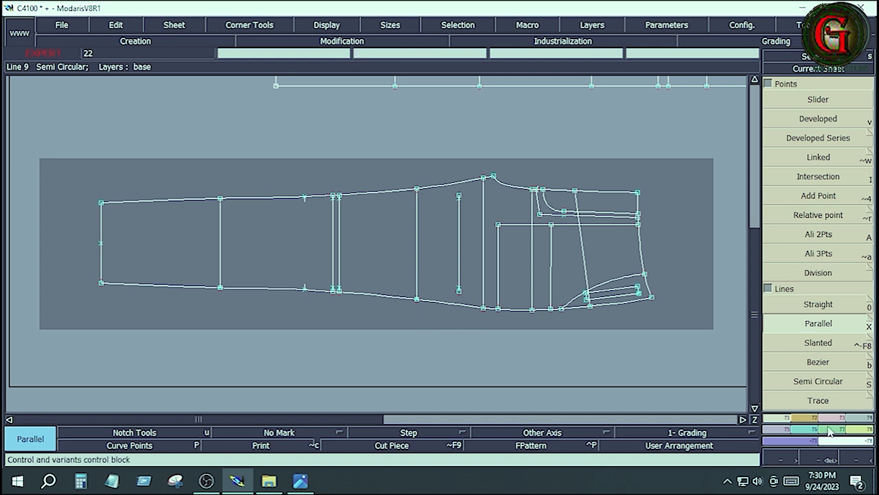
Extend both ends of the 8.5 inch parallel to the leg seams with Adjust 2 Lines.
{"action": "left_click", "coordinate": [341, 41]}
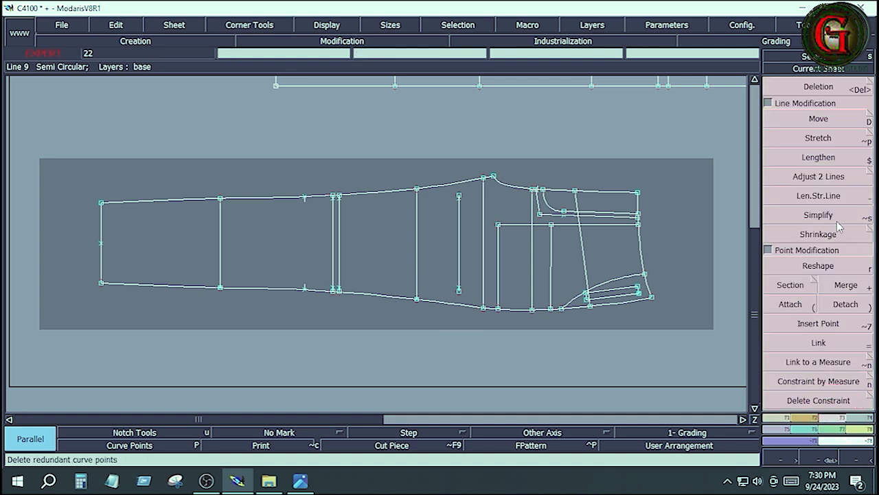
{"action": "left_click", "coordinate": [818, 176]}
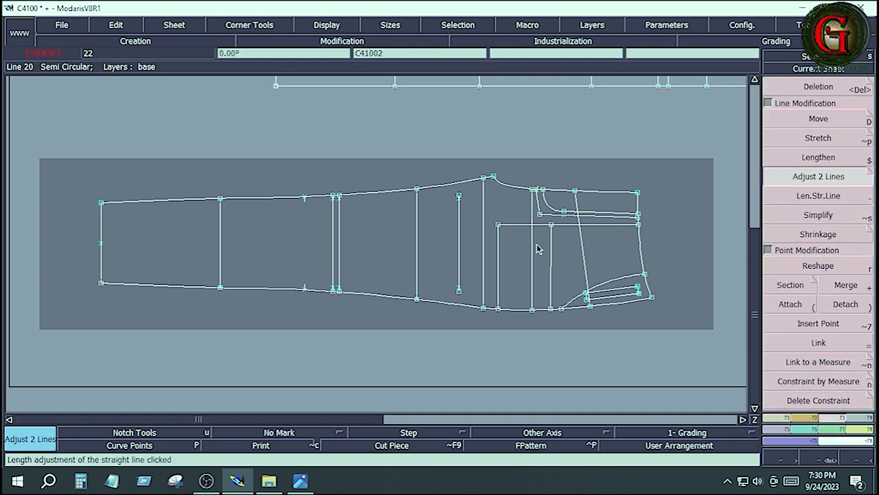
{"action": "left_click", "coordinate": [469, 311]}
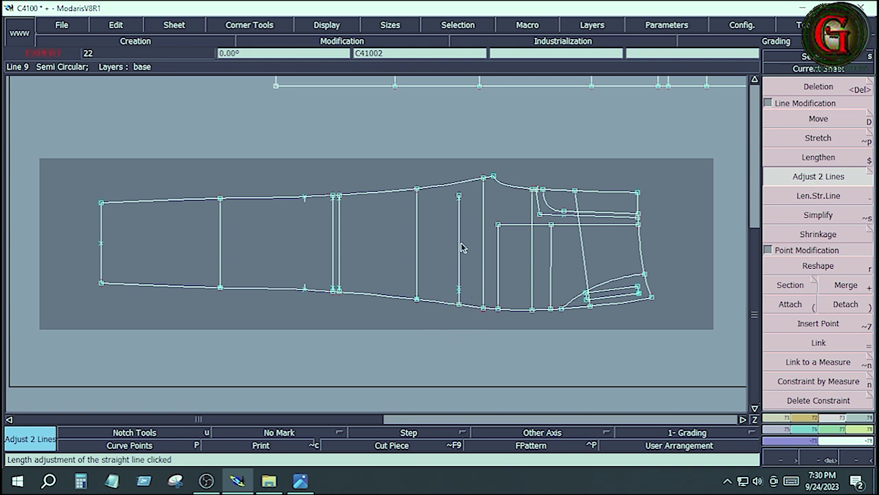
{"action": "left_click", "coordinate": [474, 183]}
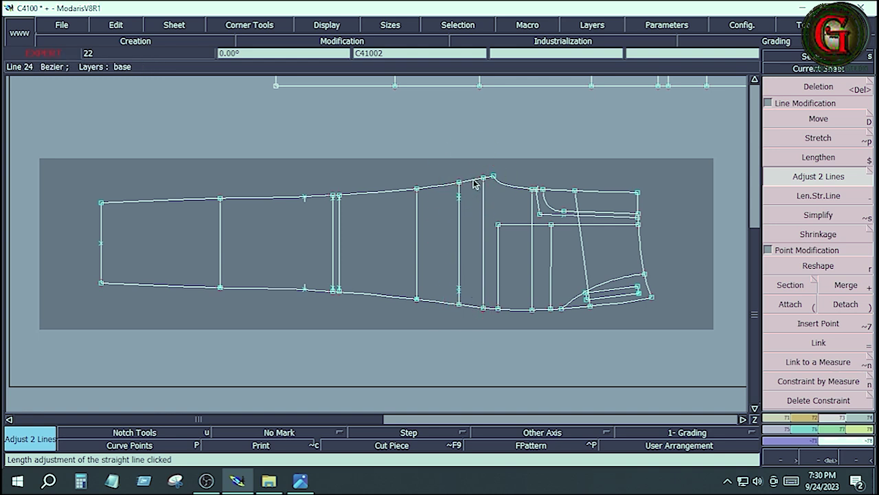
Delete the cross line midway between the knee lines and the 8.5 inch pocket line, and notch both its seam points, oriented inward.
{"action": "key", "text": "Delete"}
{"action": "left_click", "coordinate": [416, 244]}
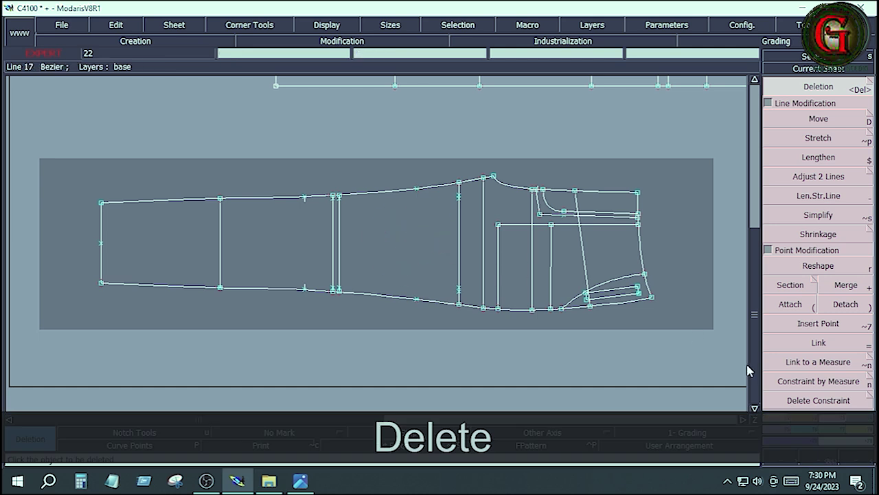
{"action": "left_click", "coordinate": [808, 418]}
{"action": "left_click", "coordinate": [809, 102]}
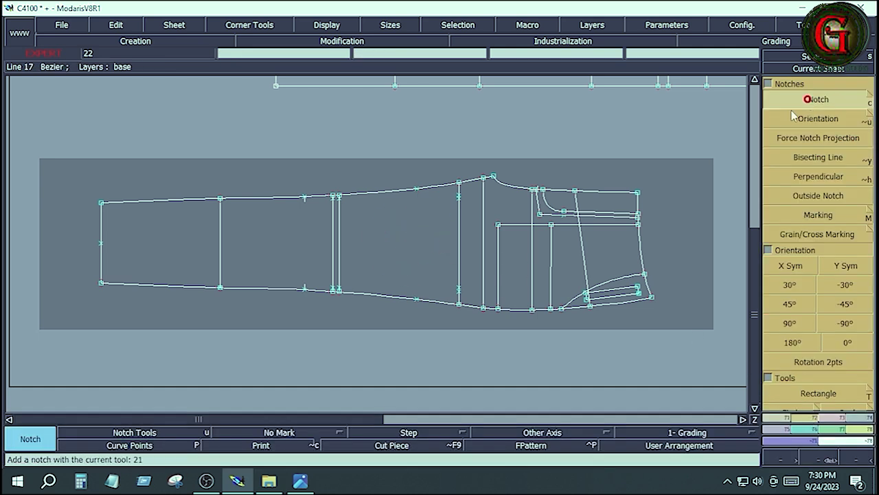
{"action": "left_click", "coordinate": [417, 187]}
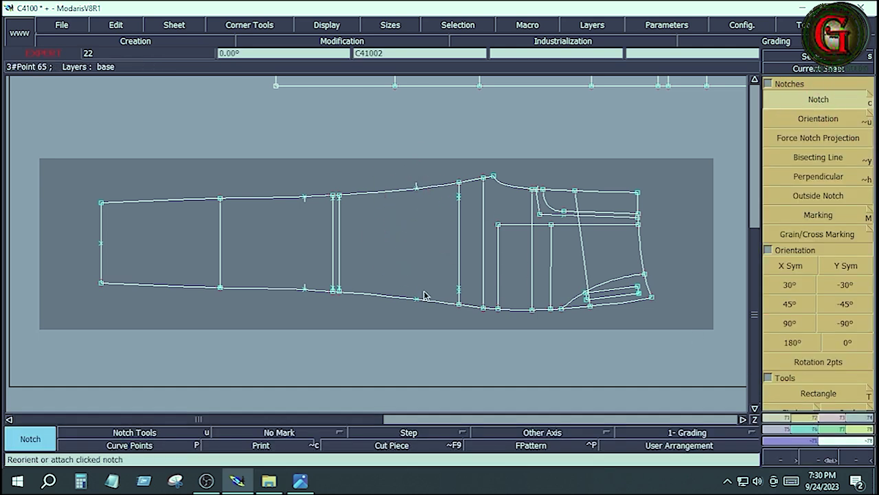
{"action": "left_click", "coordinate": [815, 118]}
{"action": "left_click", "coordinate": [416, 186]}
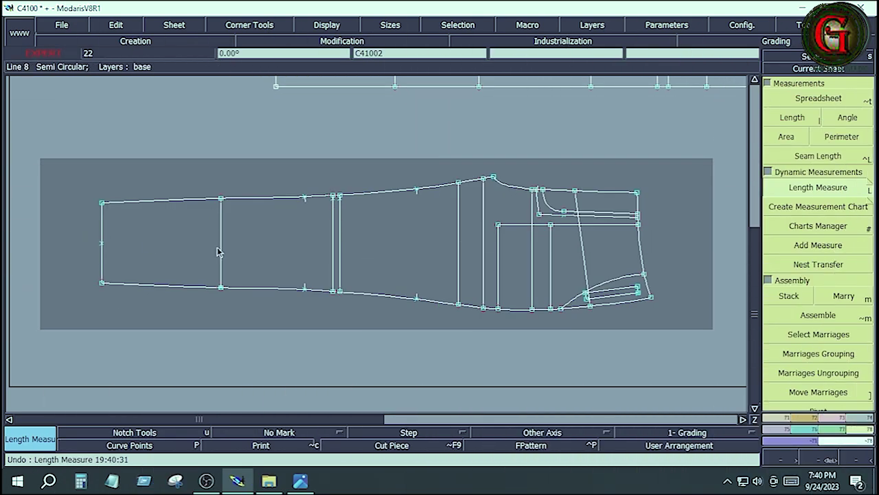
{"action": "left_click", "coordinate": [333, 246]}
{"action": "left_click", "coordinate": [344, 248]}
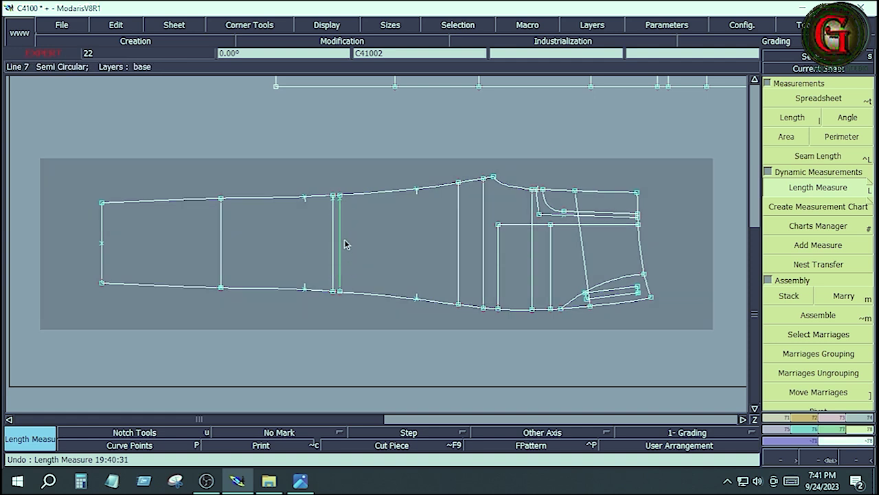
{"action": "left_click", "coordinate": [457, 248]}
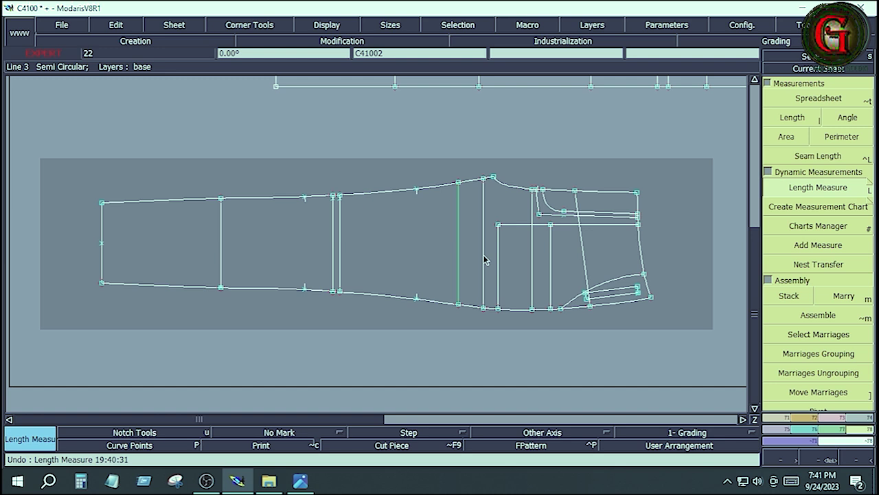
Create a parallel 0.75 inch from the 8.5 inch pocket line, on its waist side.
{"action": "left_click", "coordinate": [776, 417]}
{"action": "left_click", "coordinate": [814, 323]}
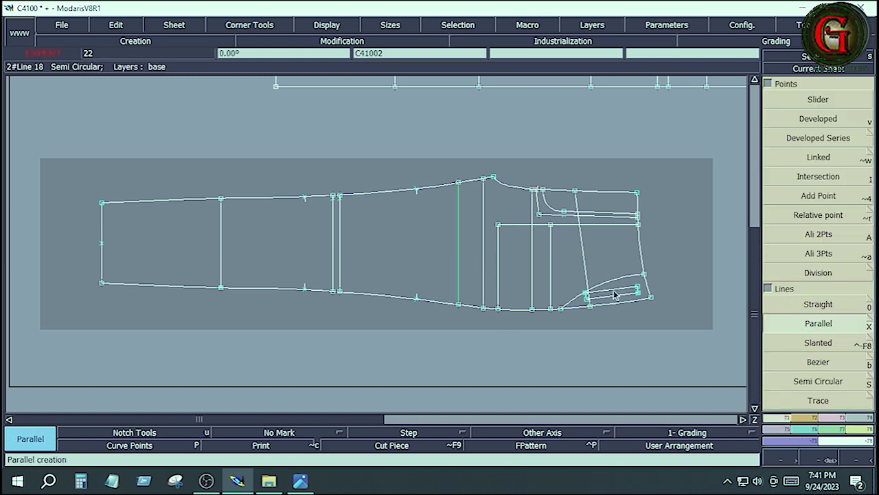
{"action": "left_click", "coordinate": [459, 259]}
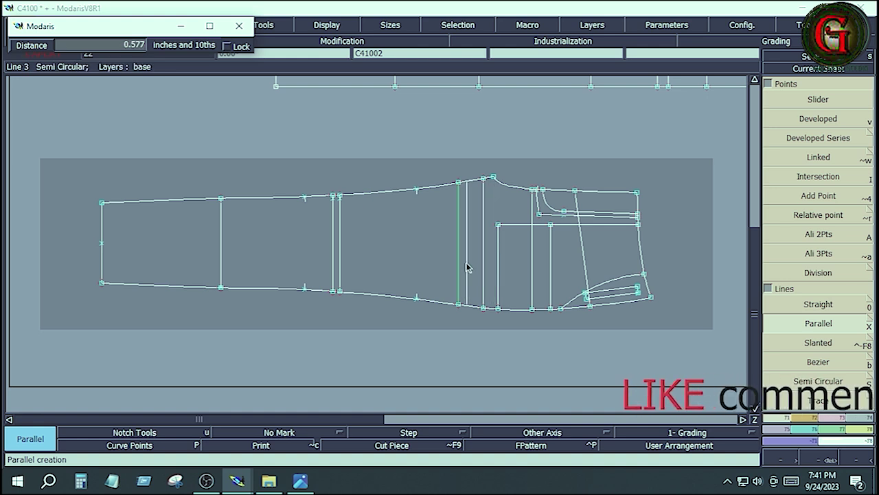
{"action": "key", "text": "Down"}
{"action": "type", "text": ".75"}
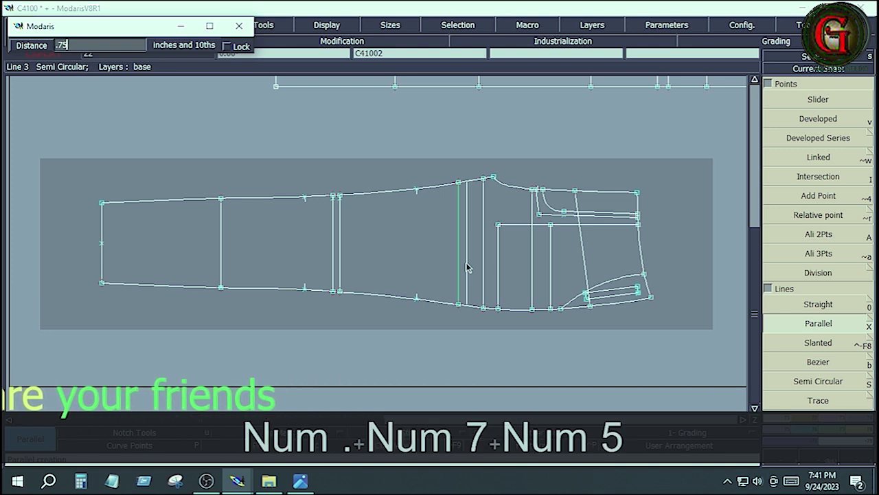
{"action": "key", "text": "Return"}
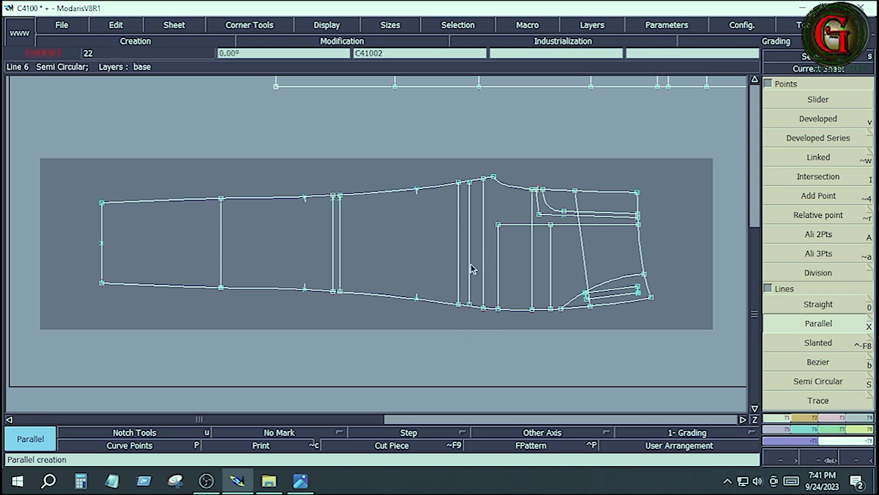
Extend the 0.75 inch parallel to the side seam with Adjust 2 Lines and delete its leftover end point.
{"action": "left_click", "coordinate": [638, 320]}
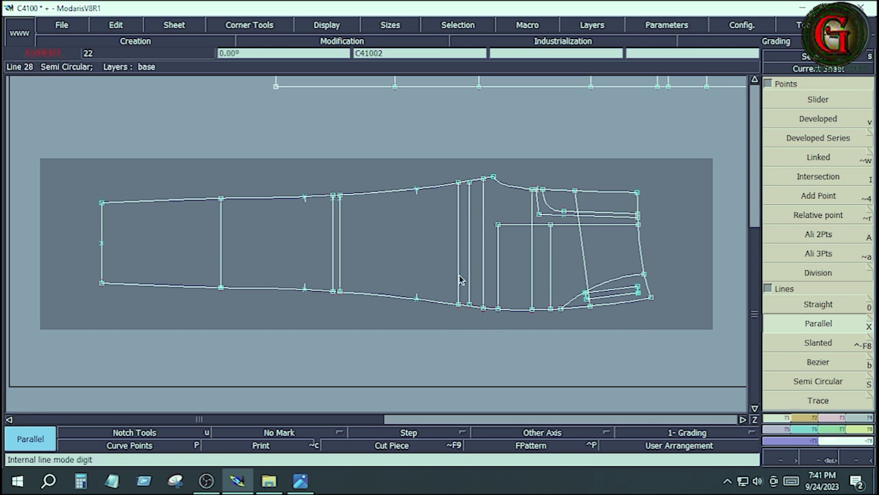
{"action": "key", "text": "Return"}
{"action": "left_click_drag", "start_coordinate": [436, 219], "coordinate": [503, 334]}
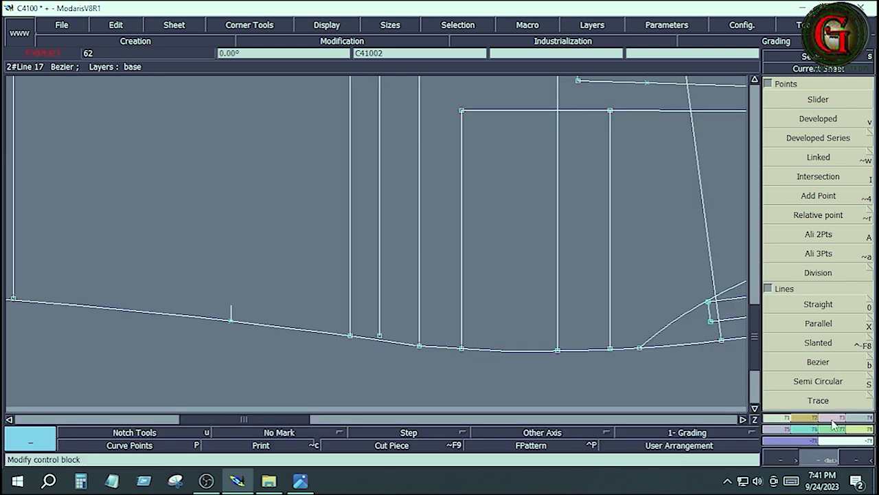
{"action": "left_click", "coordinate": [833, 421]}
{"action": "left_click", "coordinate": [803, 176]}
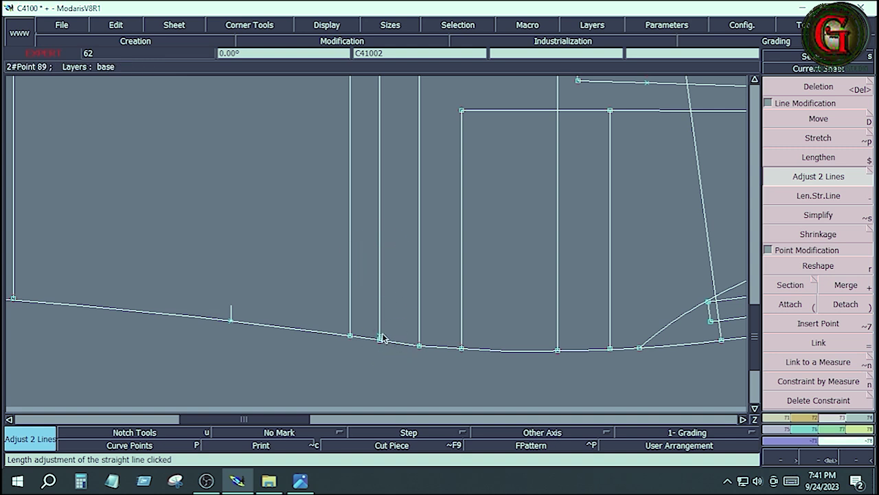
{"action": "key", "text": "Delete"}
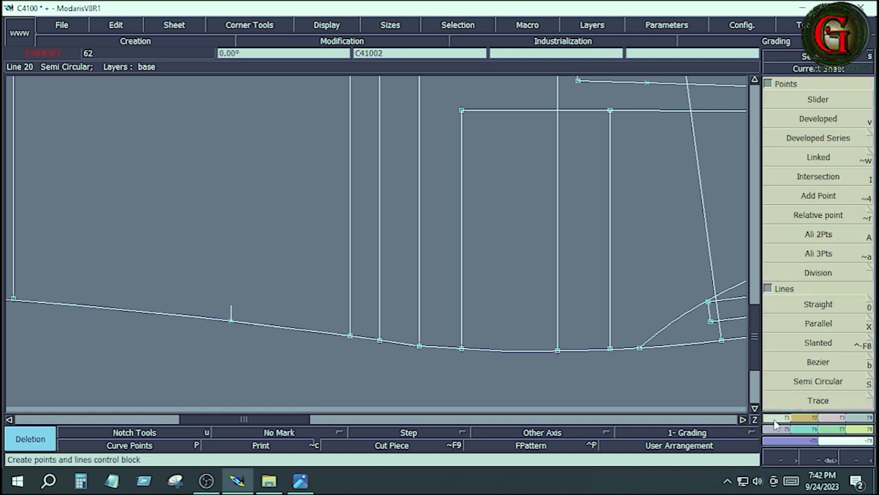
Create a second parallel 0.75 inch from the first 0.75 inch parallel, towards the waist.
{"action": "left_click", "coordinate": [818, 323]}
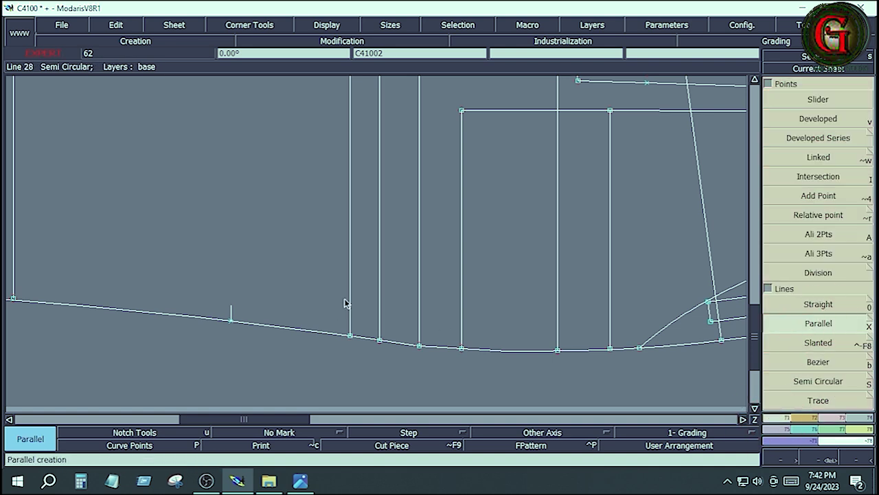
{"action": "left_click", "coordinate": [380, 292]}
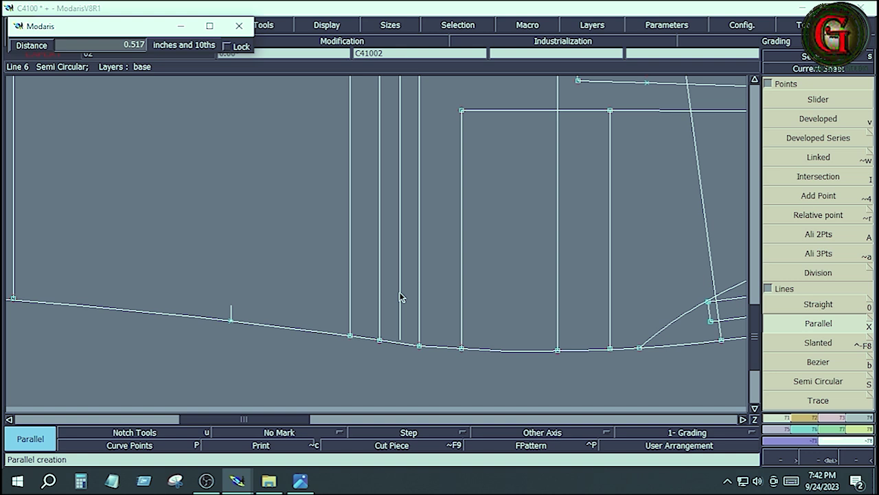
{"action": "key", "text": "Down"}
{"action": "type", "text": "."}
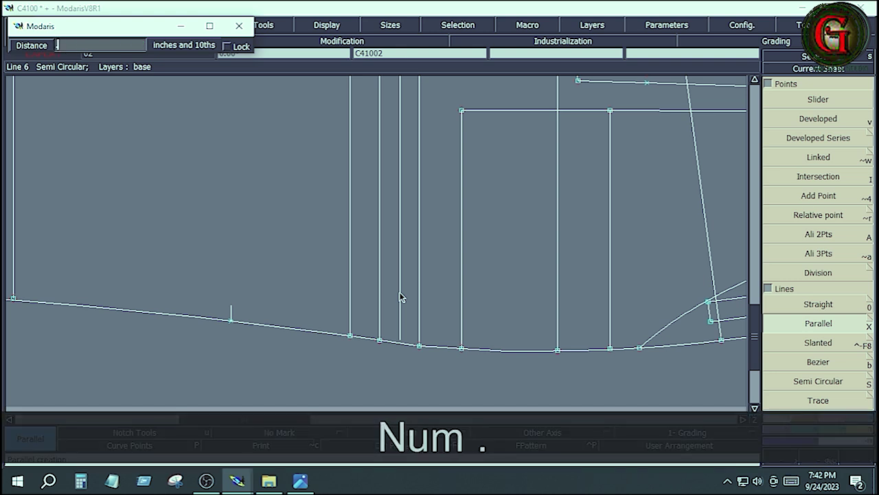
{"action": "type", "text": "75"}
{"action": "key", "text": "Return"}
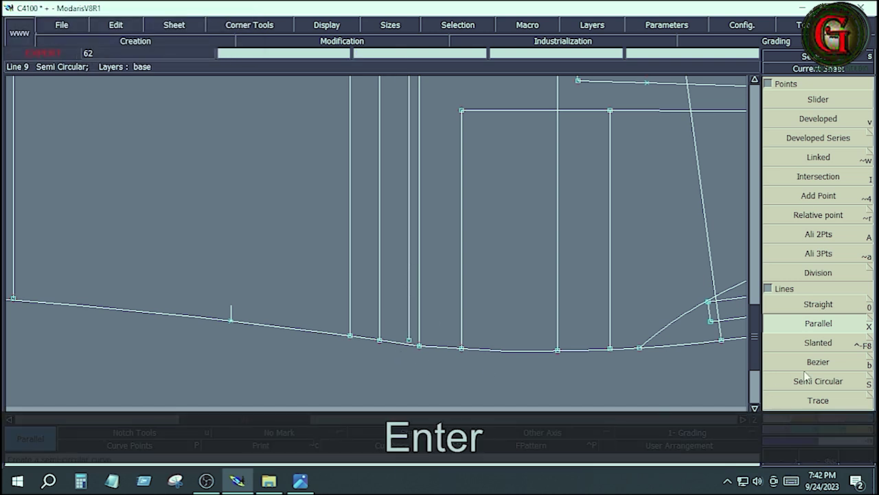
Extend the second 0.75 inch parallel to the side seam with Adjust 2 Lines and remove its leftover end point.
{"action": "left_click", "coordinate": [842, 420]}
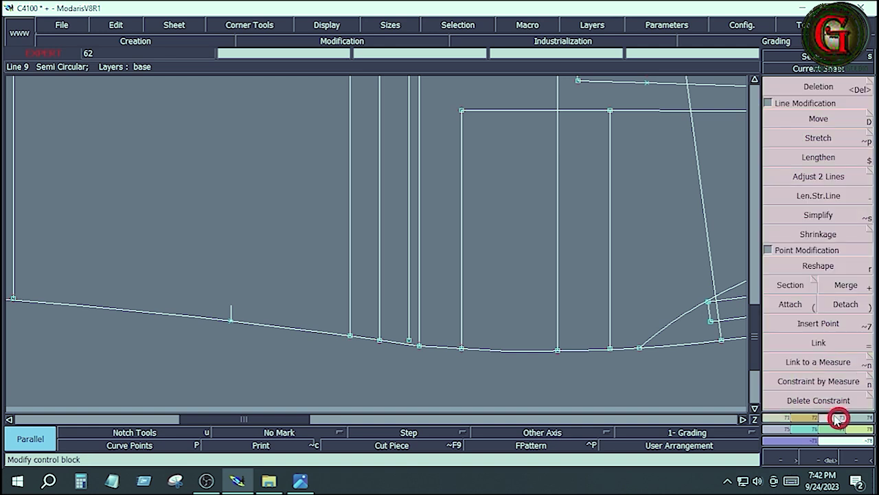
{"action": "left_click", "coordinate": [819, 176]}
{"action": "left_click", "coordinate": [410, 296]}
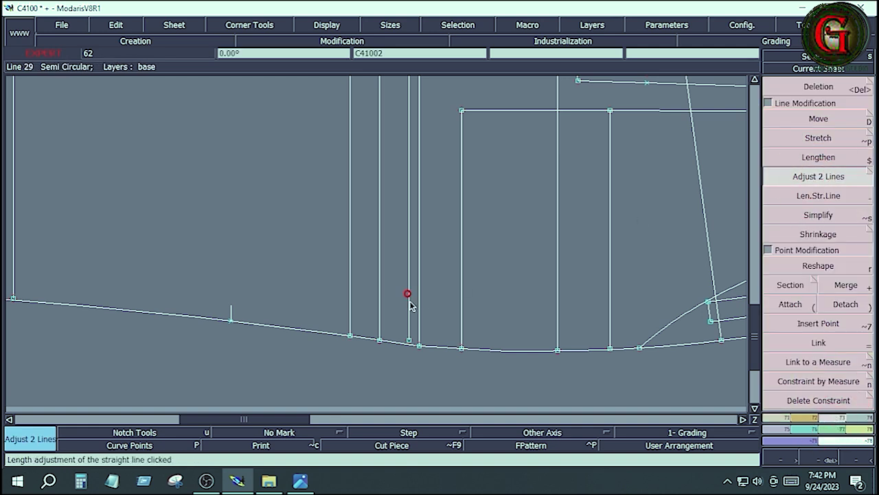
{"action": "left_click", "coordinate": [410, 345]}
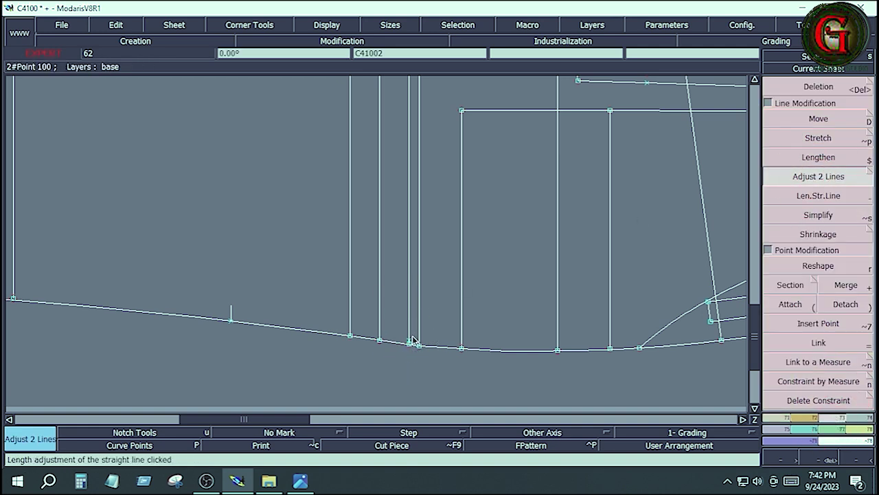
{"action": "key", "text": "Delete"}
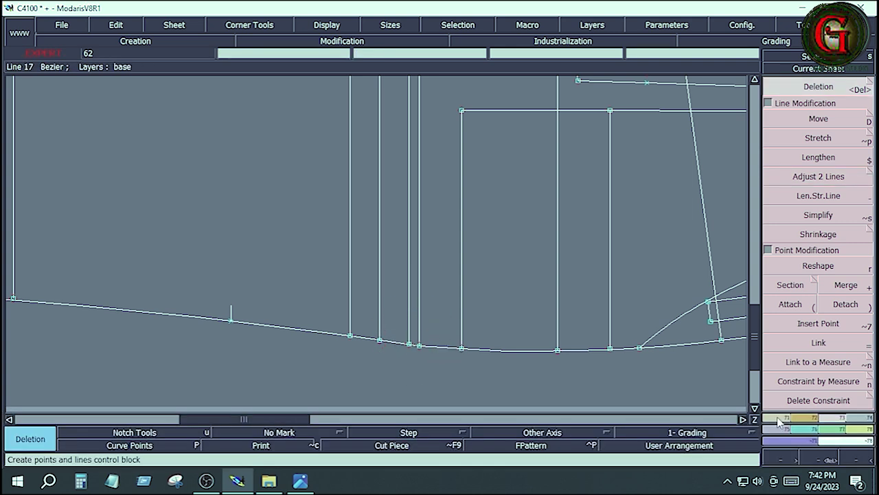
Place a developed point on the first 0.75 inch parallel, using a curve length of -3.75 inches from its side seam end.
{"action": "key", "text": "F1"}
{"action": "left_click", "coordinate": [818, 118]}
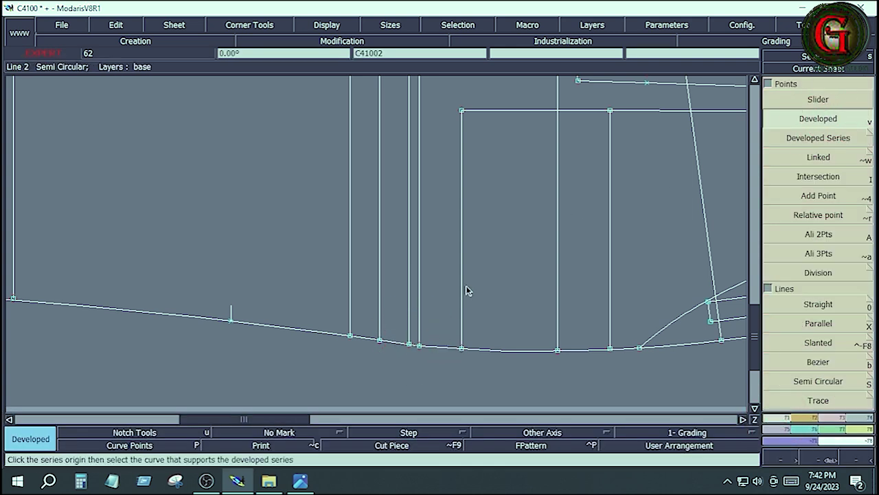
{"action": "left_click", "coordinate": [379, 339]}
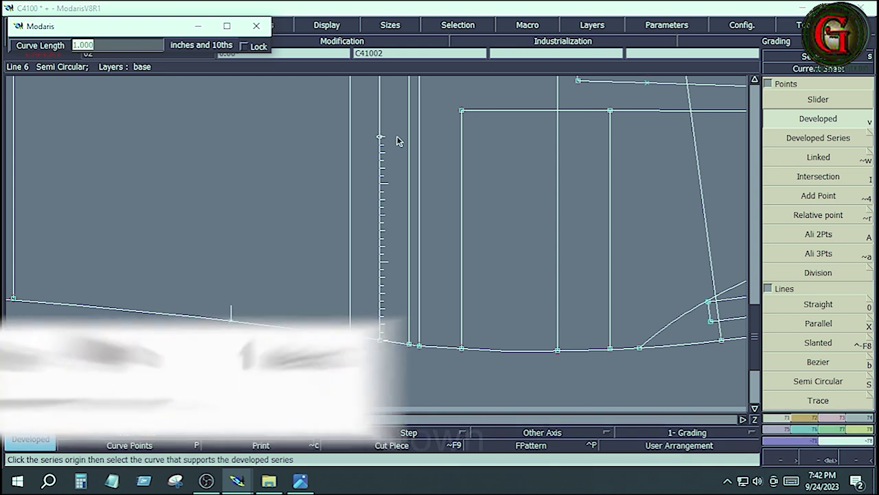
{"action": "key", "text": "Down"}
{"action": "type", "text": "-3.75"}
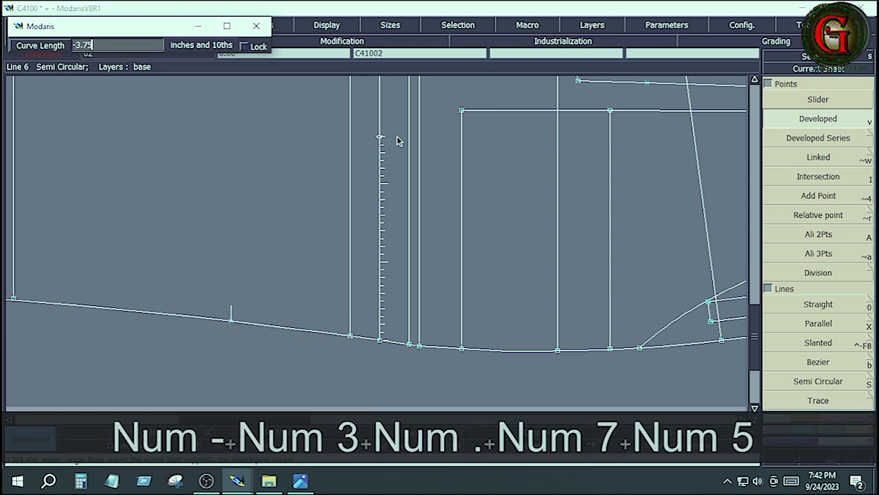
{"action": "key", "text": "Return"}
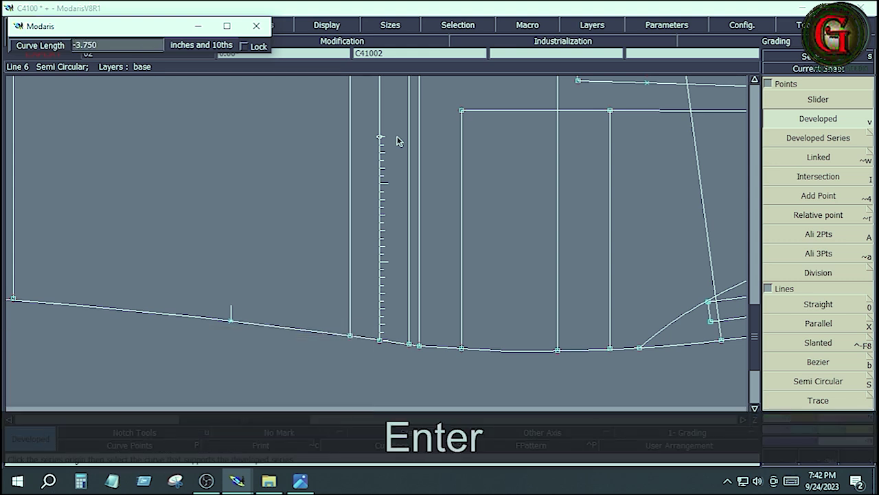
{"action": "left_click", "coordinate": [397, 193]}
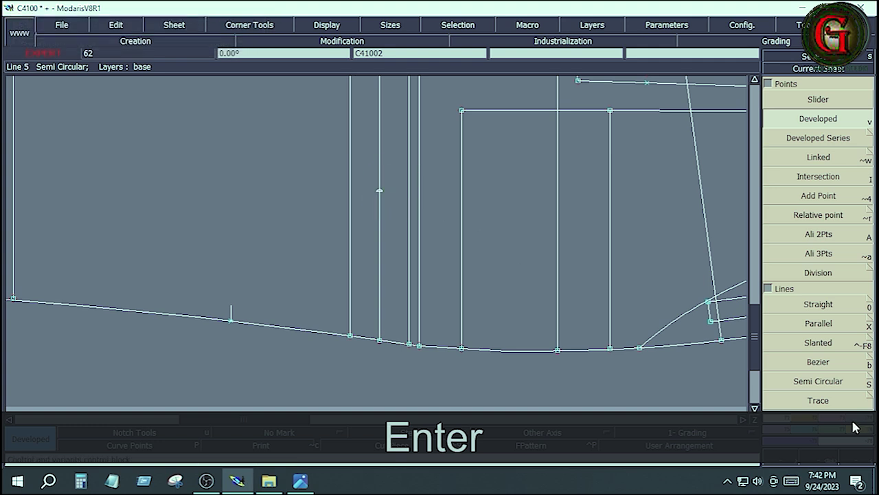
Insert the developed point into its line, section the line there and delete the portion on the inseam side.
{"action": "left_click", "coordinate": [818, 323]}
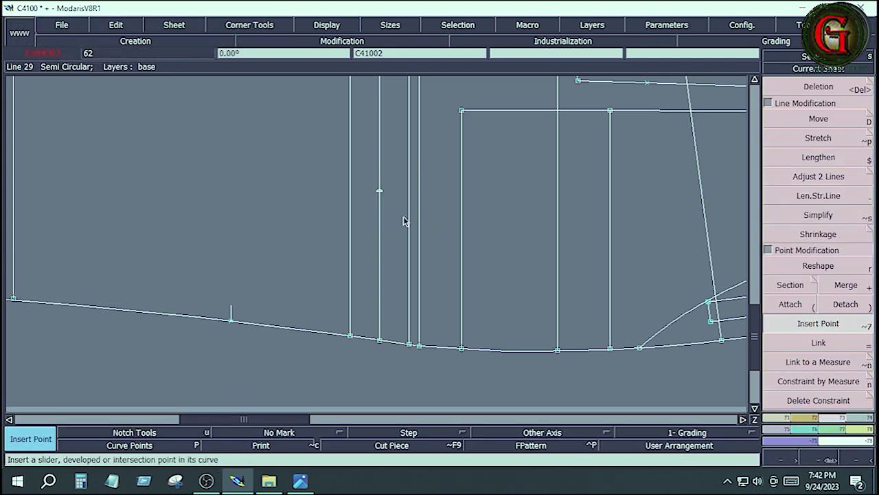
{"action": "left_click", "coordinate": [384, 196]}
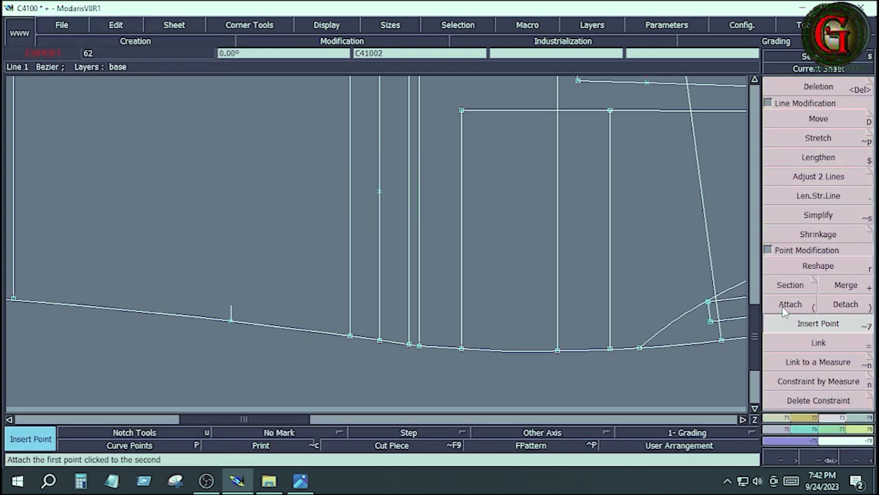
{"action": "left_click", "coordinate": [790, 284]}
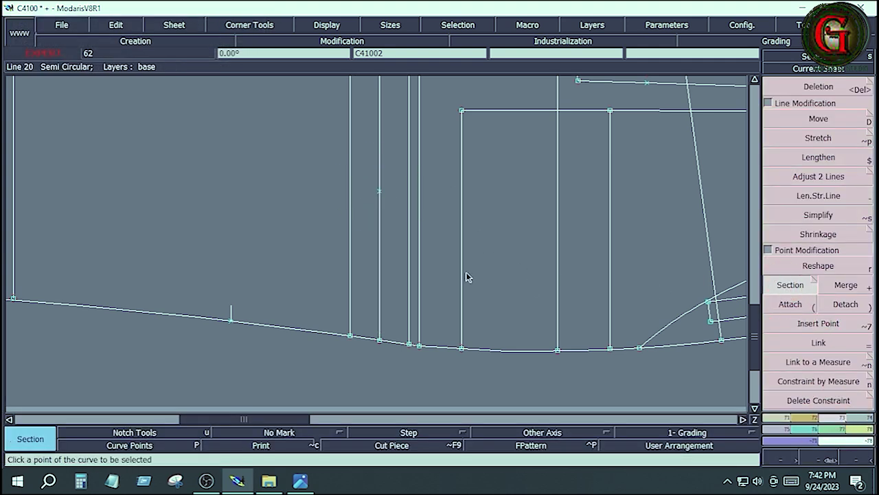
{"action": "left_click", "coordinate": [379, 190]}
{"action": "key", "text": "Delete"}
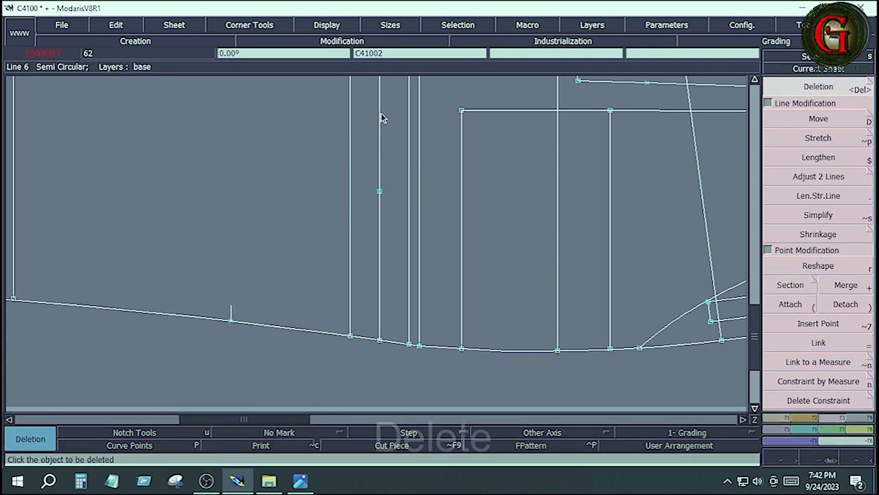
{"action": "left_click", "coordinate": [383, 118]}
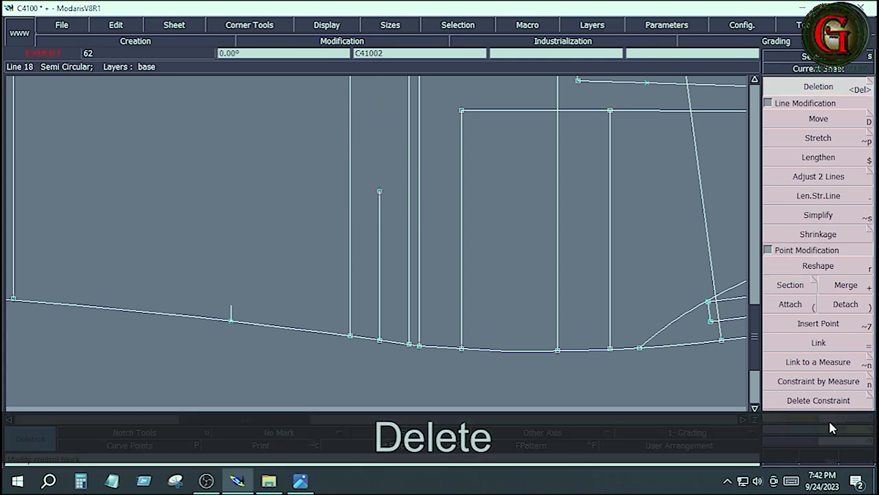
Draw a Bezier line from the shortened parallel's inseam-side end straight across to the second 0.75 inch parallel.
{"action": "left_click", "coordinate": [784, 420]}
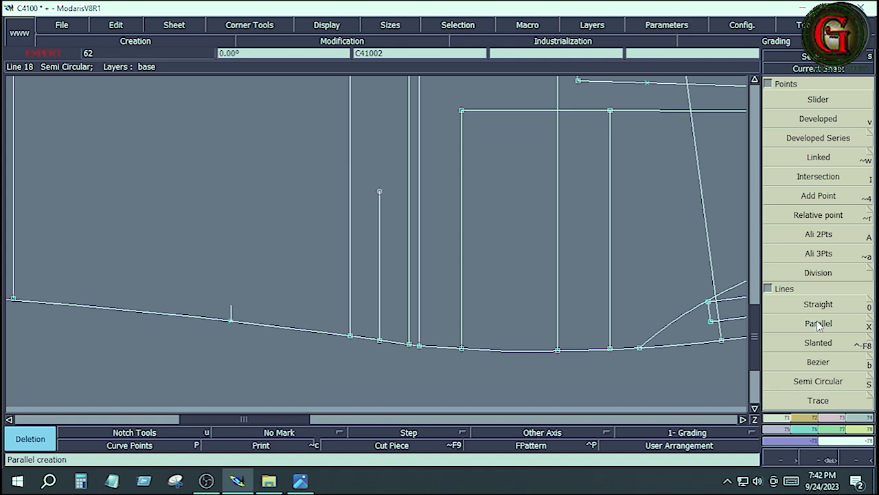
{"action": "left_click", "coordinate": [818, 362]}
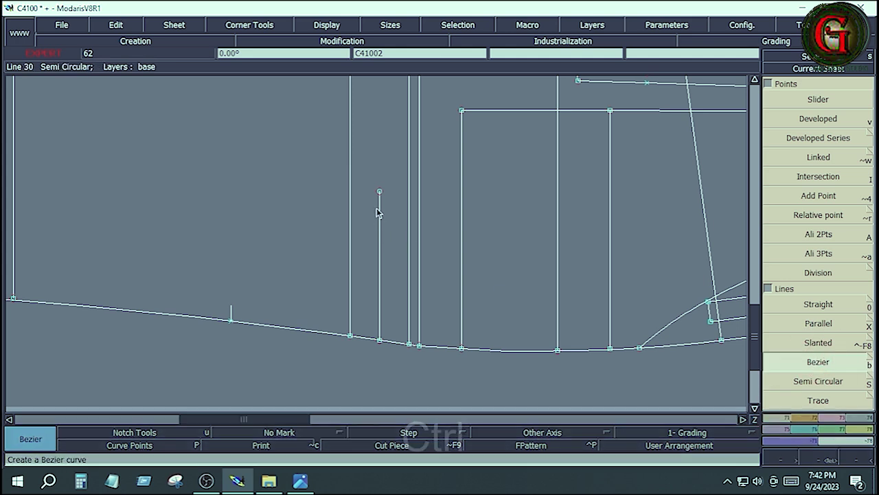
{"action": "left_click", "coordinate": [379, 191], "text": "ctrl"}
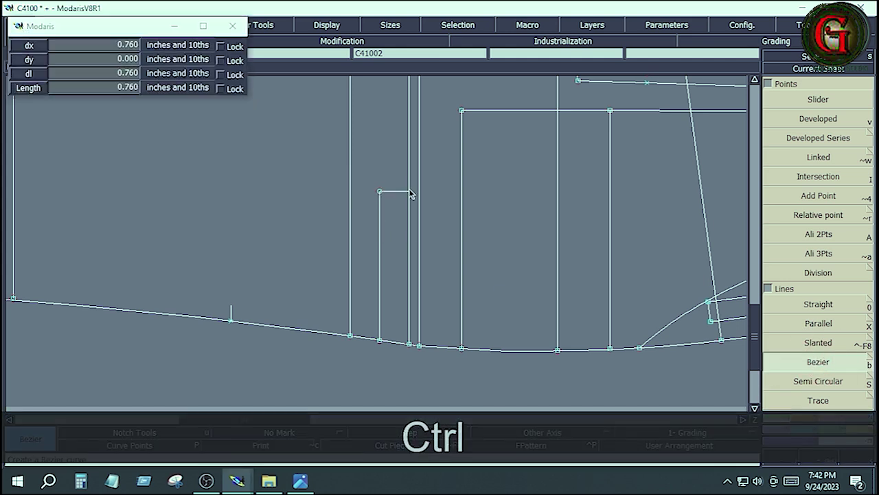
{"action": "left_click", "coordinate": [408, 191], "text": "ctrl"}
Insert the short crossing line's end point with Insert Point and delete the second 0.75 inch parallel.
{"action": "left_click", "coordinate": [828, 417]}
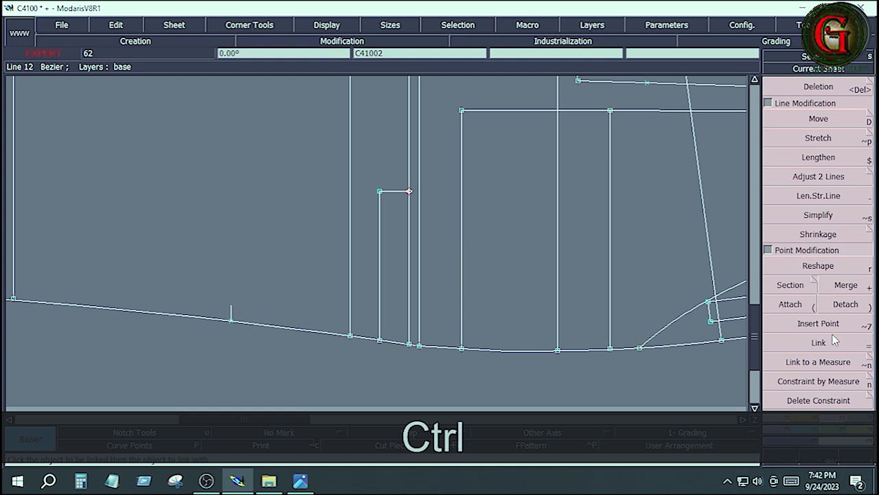
{"action": "left_click", "coordinate": [818, 323]}
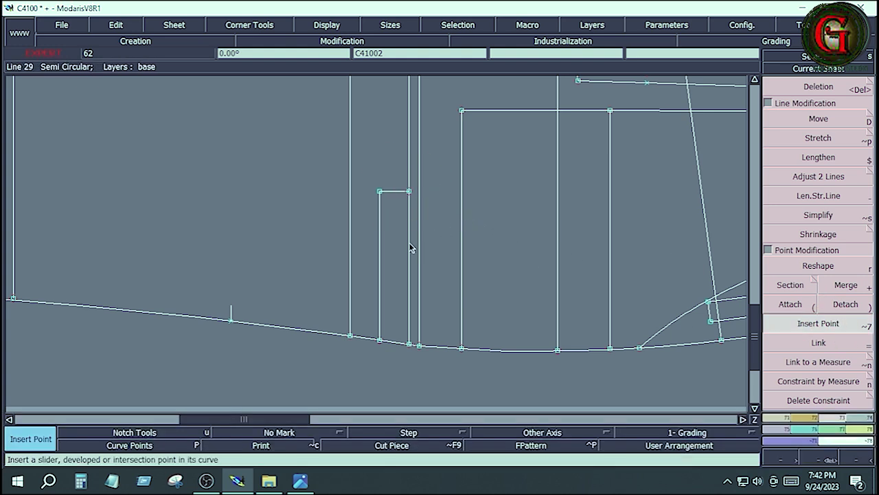
{"action": "key", "text": "Delete"}
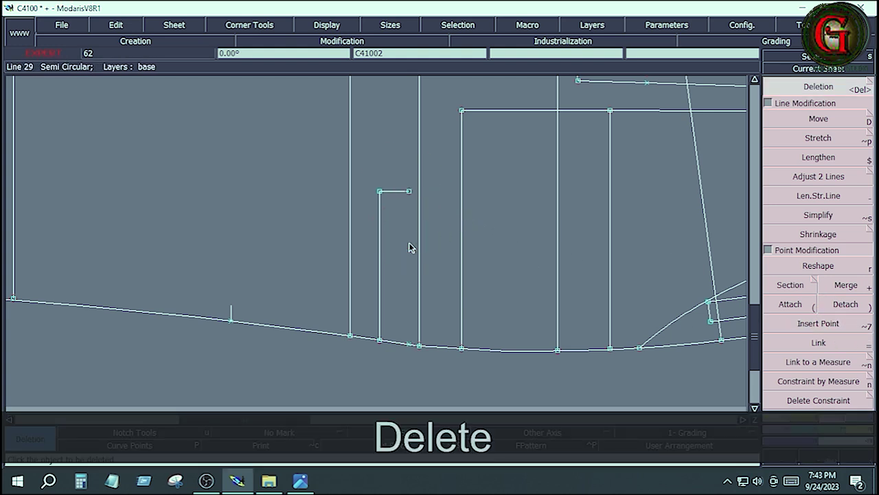
{"action": "left_click", "coordinate": [410, 267]}
Draw a Bezier line from the short crossing line's free end to the side seam, closing the narrow pocket rectangle.
{"action": "right_click", "coordinate": [779, 420]}
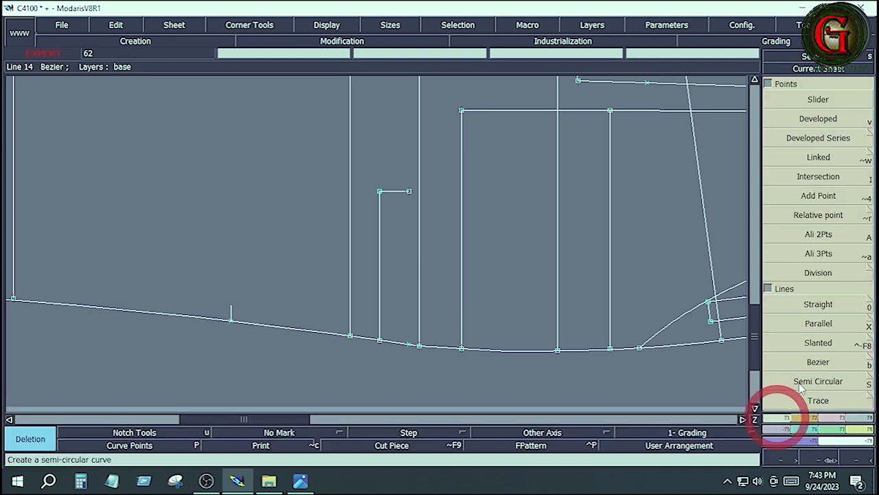
{"action": "left_click", "coordinate": [818, 361]}
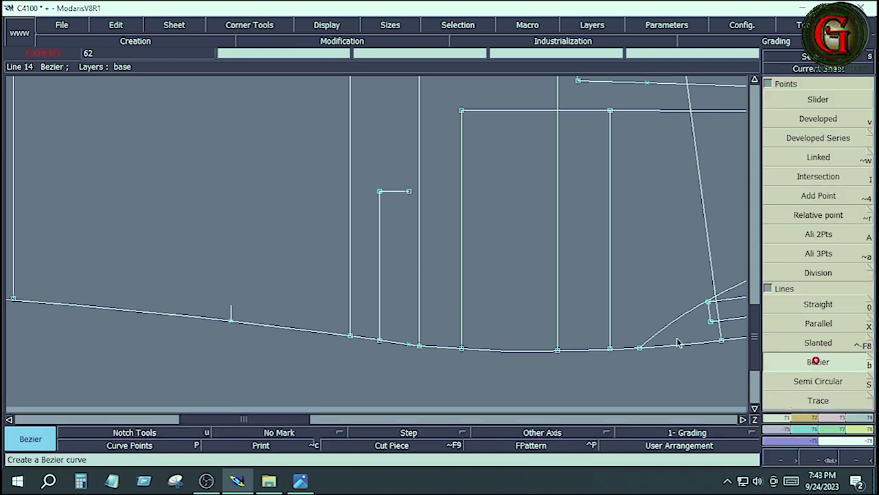
{"action": "left_click", "coordinate": [408, 193]}
{"action": "left_click", "coordinate": [410, 346]}
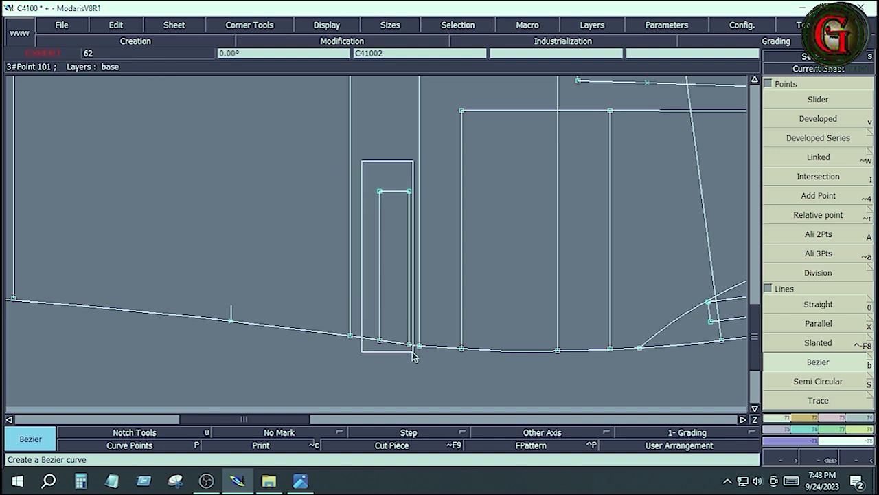
{"action": "right_click", "coordinate": [410, 374]}
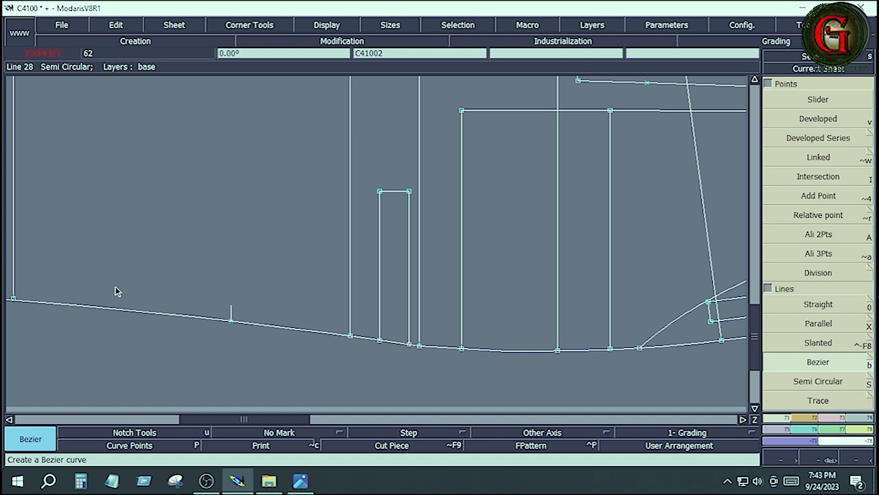
Check the tech pack's pocket measurement pages and create a parallel about 2 inches from the narrow rectangle's hem-side edge, towards the hem.
{"action": "left_click", "coordinate": [301, 481]}
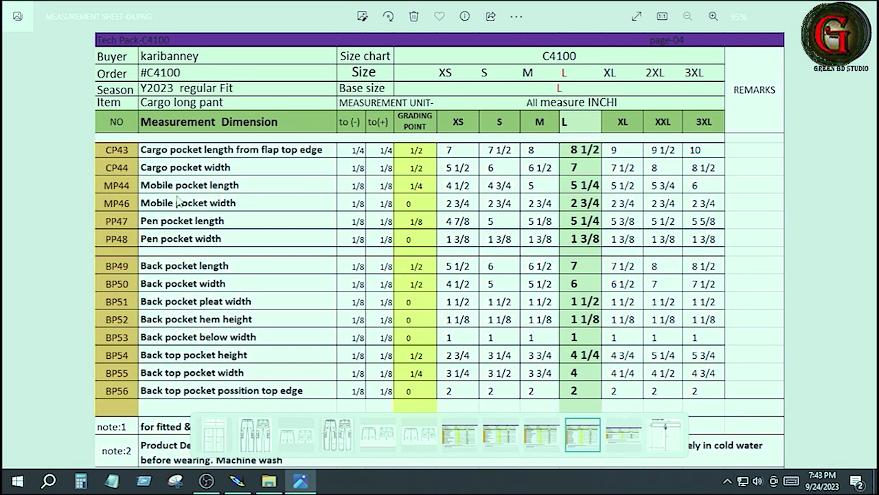
{"action": "key", "text": "Left"}
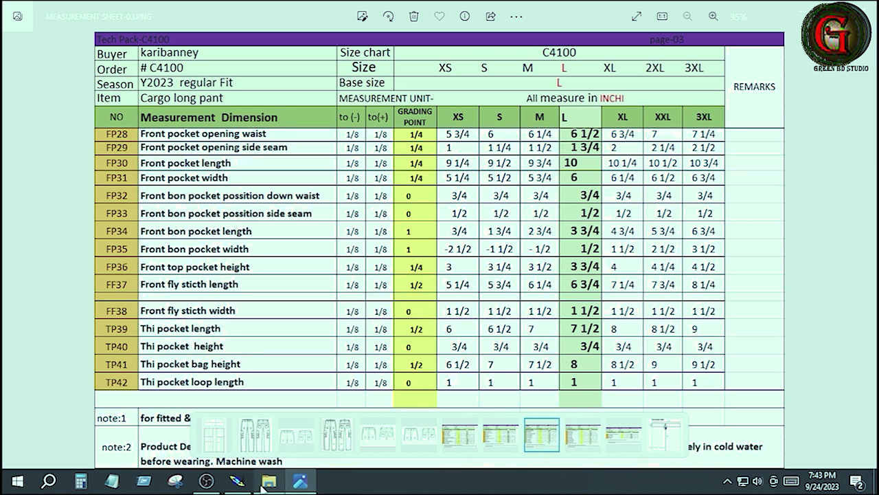
{"action": "left_click", "coordinate": [237, 481]}
{"action": "left_click", "coordinate": [378, 282]}
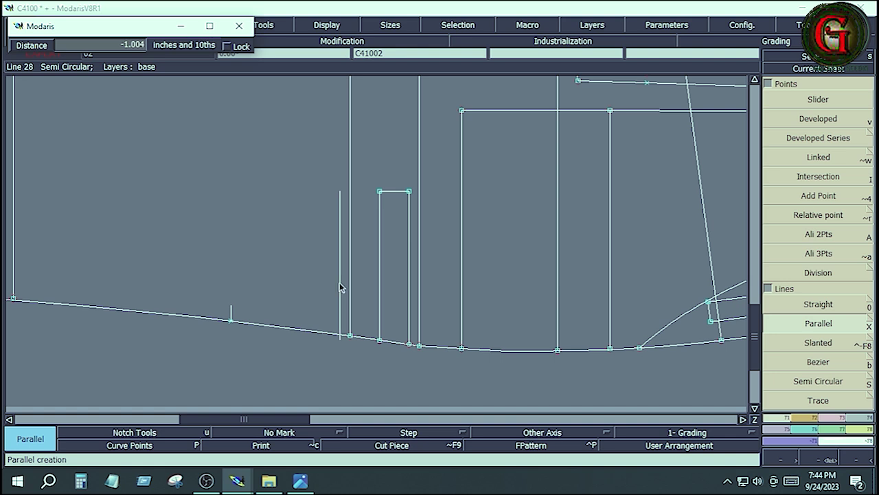
{"action": "key", "text": "Down"}
{"action": "type", "text": "-"}
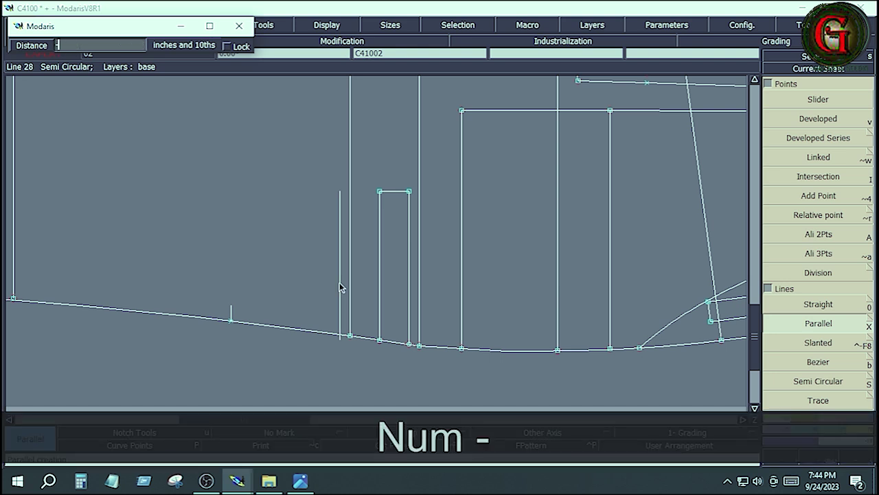
{"action": "type", "text": "5"}
{"action": "key", "text": "Return"}
Draw a Bezier line joining the inseam-side ends of the rectangle's hem-side edge and the new parallel.
{"action": "key", "text": "b"}
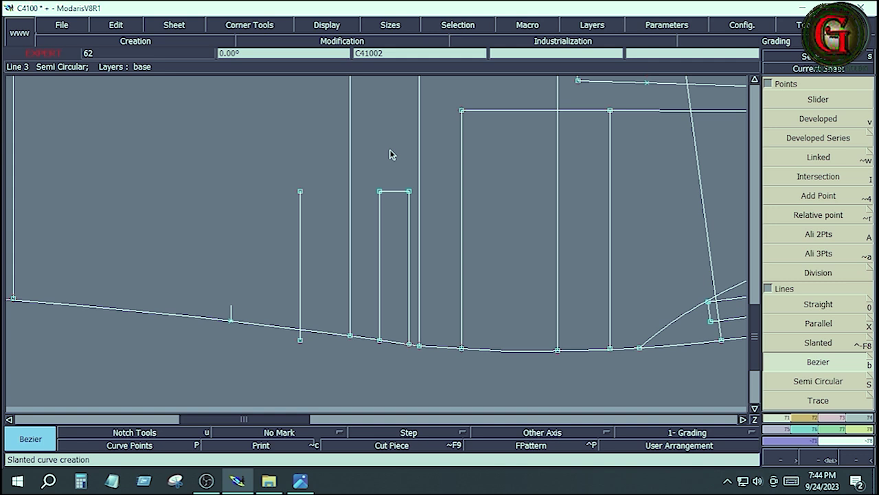
{"action": "left_click", "coordinate": [380, 191]}
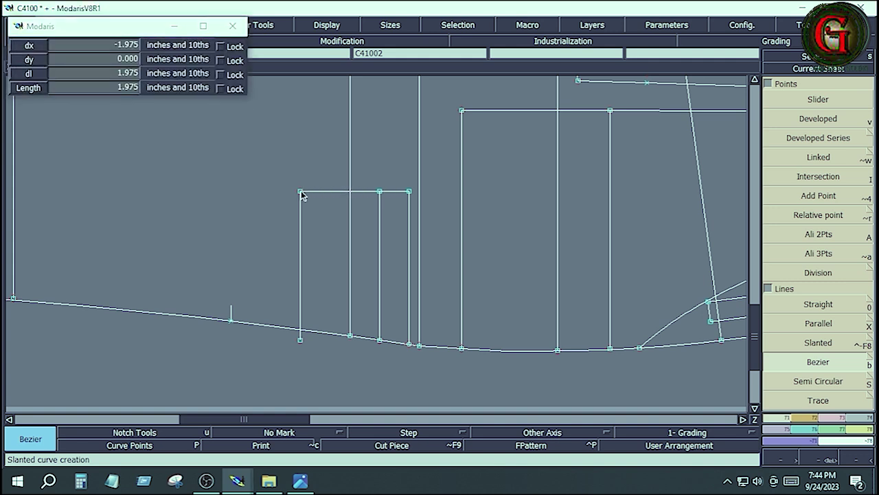
{"action": "left_click", "coordinate": [300, 191]}
Draw a line joining the side-seam ends of the rectangle's hem-side edge and the new parallel, and delete it.
{"action": "left_click", "coordinate": [380, 340]}
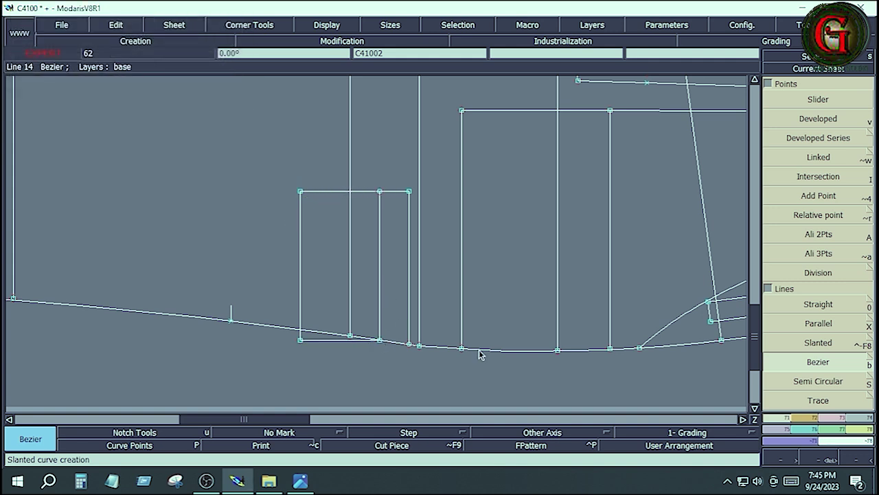
{"action": "key", "text": "Delete"}
{"action": "left_click", "coordinate": [334, 339]}
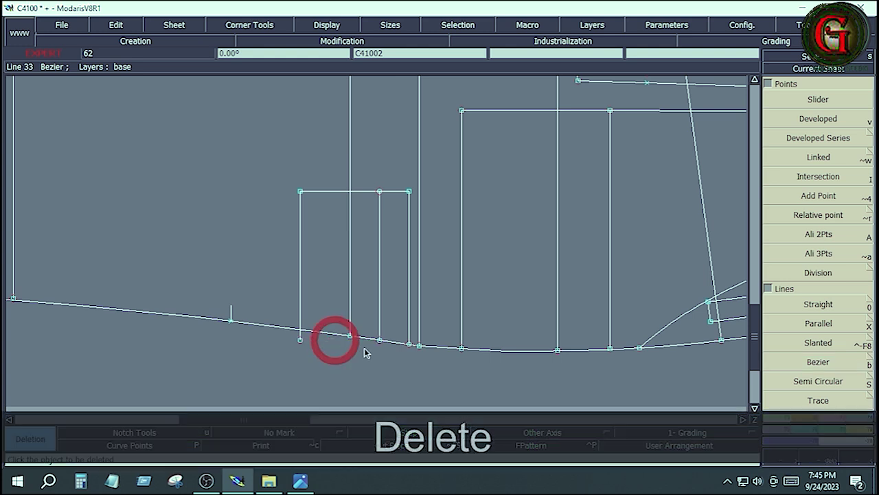
Draw a Bezier line from the rectangle's waist-side corner on the side seam to the new parallel's end and level it with Ali 2Pts.
{"action": "left_click", "coordinate": [410, 344]}
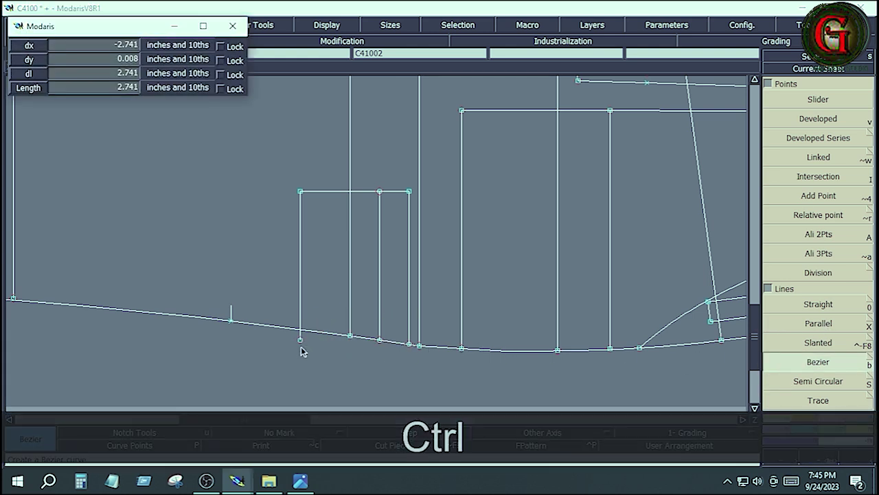
{"action": "left_click", "coordinate": [302, 348], "text": "ctrl"}
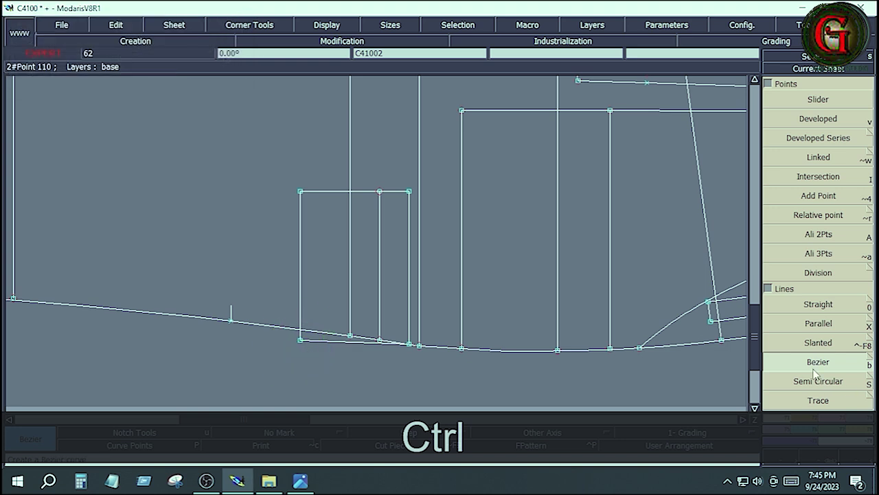
{"action": "left_click", "coordinate": [818, 234]}
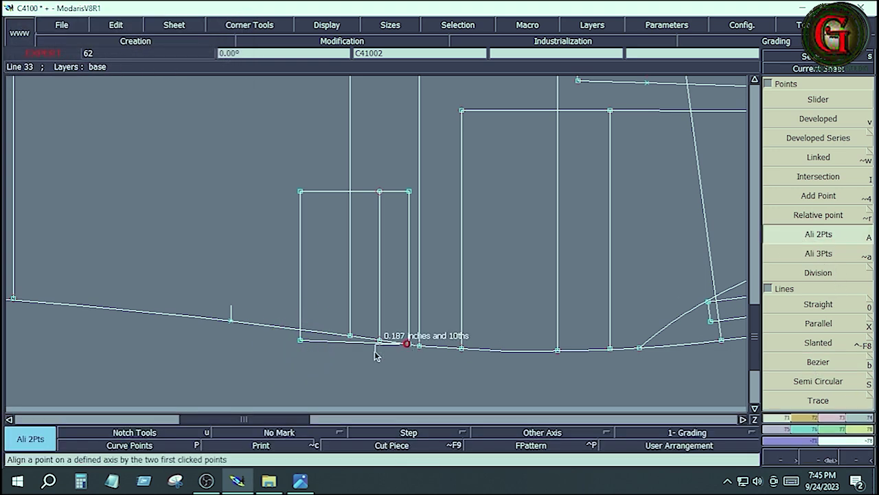
{"action": "left_click", "coordinate": [300, 340]}
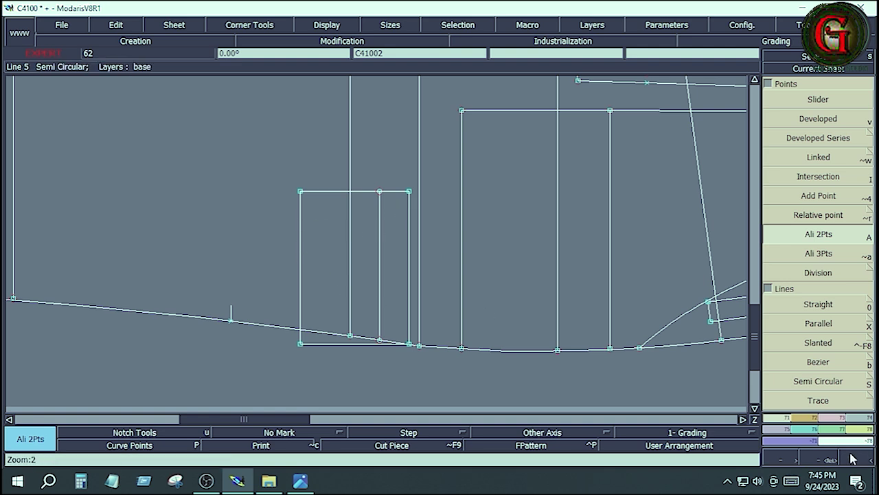
Extend the narrow rectangle's hem-side edge to the new closing line with Adjust 2 Lines.
{"action": "left_click", "coordinate": [835, 416]}
{"action": "left_click", "coordinate": [818, 177]}
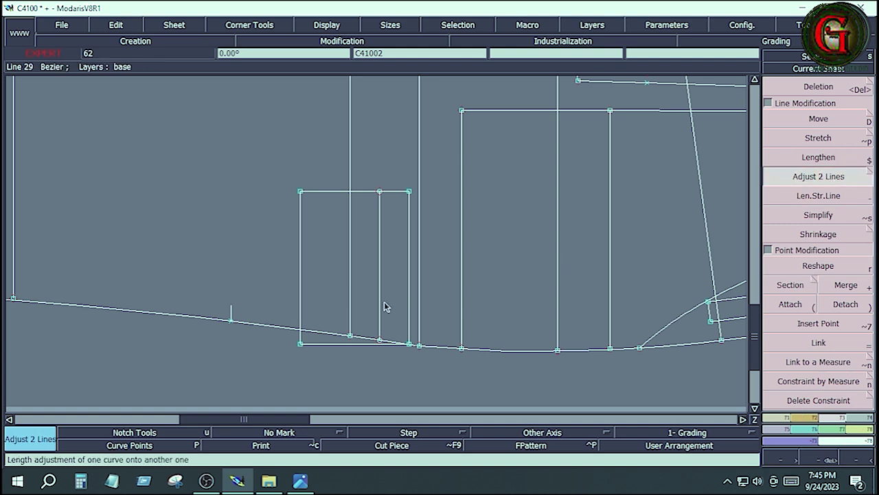
{"action": "left_click", "coordinate": [364, 344]}
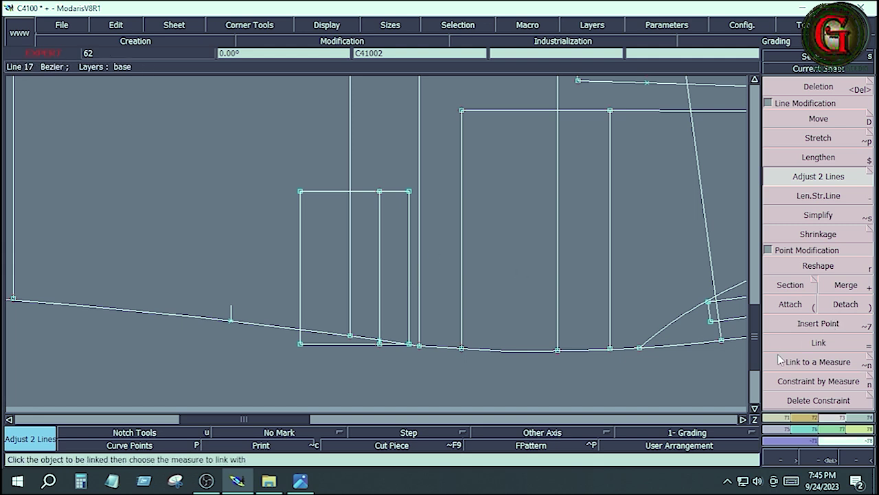
Try a 0.625 inch parallel of the pocket outline's inseam-side edge and undo it.
{"action": "left_click", "coordinate": [782, 421]}
{"action": "left_click", "coordinate": [820, 324]}
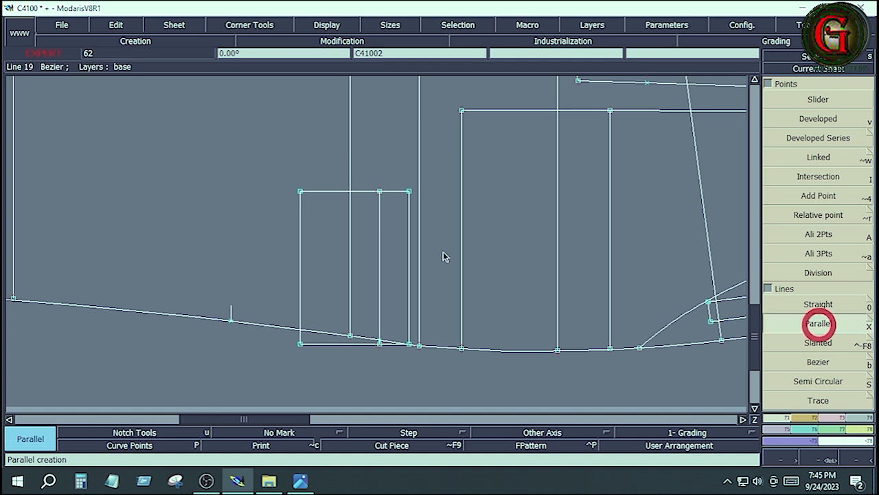
{"action": "left_click", "coordinate": [418, 215]}
{"action": "key", "text": "ctrl+z"}
{"action": "left_click", "coordinate": [321, 193]}
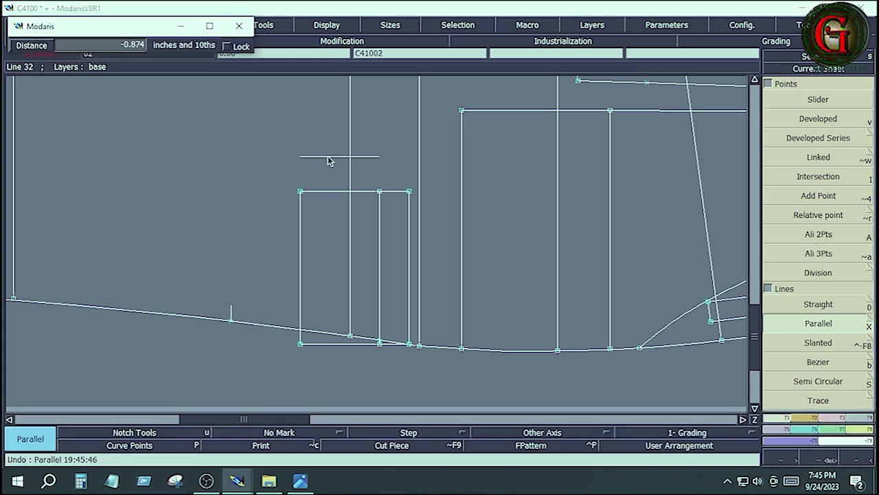
{"action": "key", "text": "Down"}
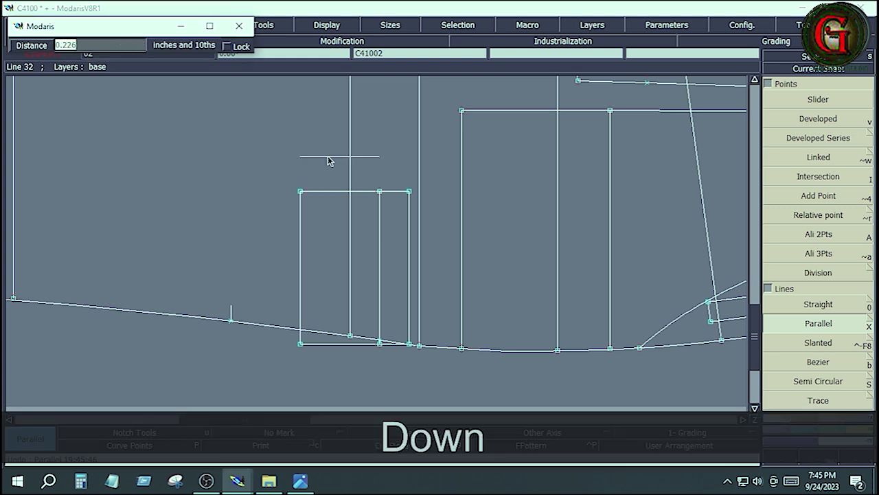
{"action": "type", "text": ".625"}
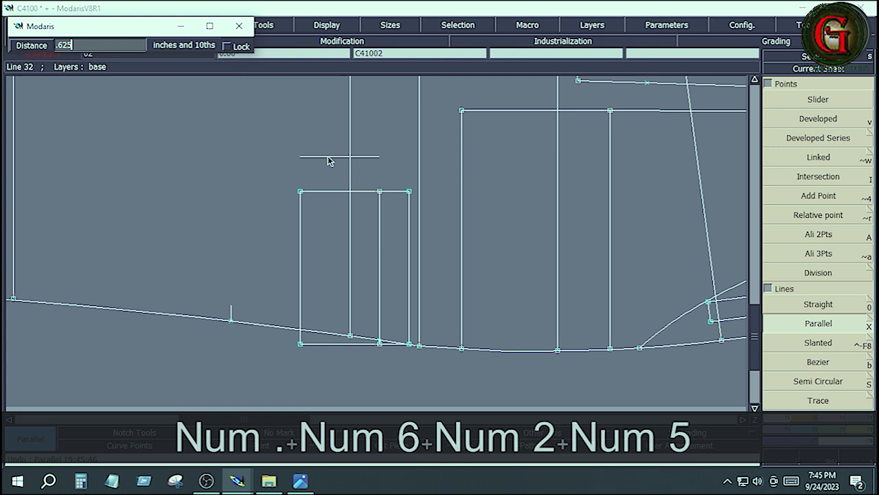
{"action": "key", "text": "Return"}
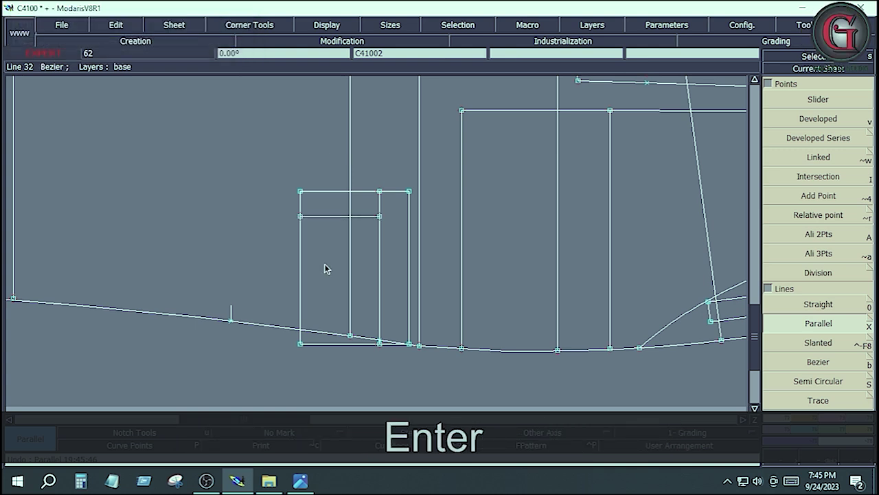
{"action": "key", "text": "ctrl+z"}
Create a parallel at -0.625 inch from the pocket outline's inseam-side edge, outside the outline.
{"action": "left_click", "coordinate": [323, 191]}
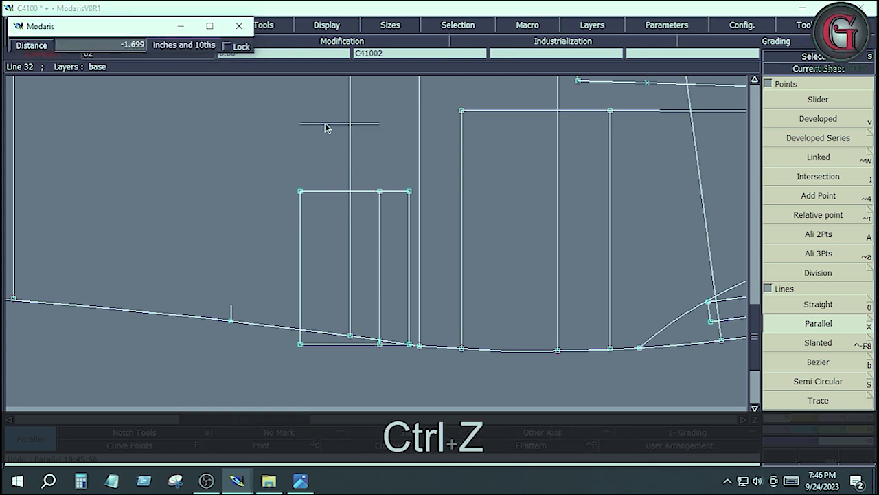
{"action": "key", "text": "Down"}
{"action": "type", "text": "-.625"}
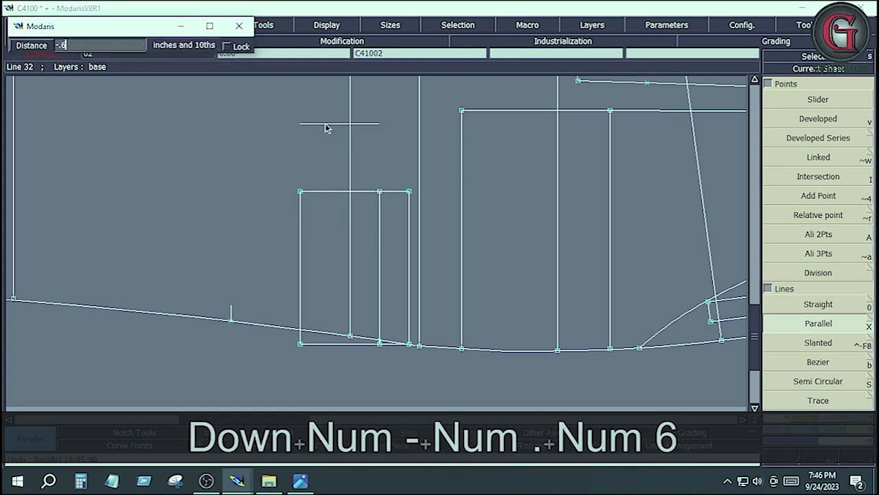
{"action": "key", "text": "Return"}
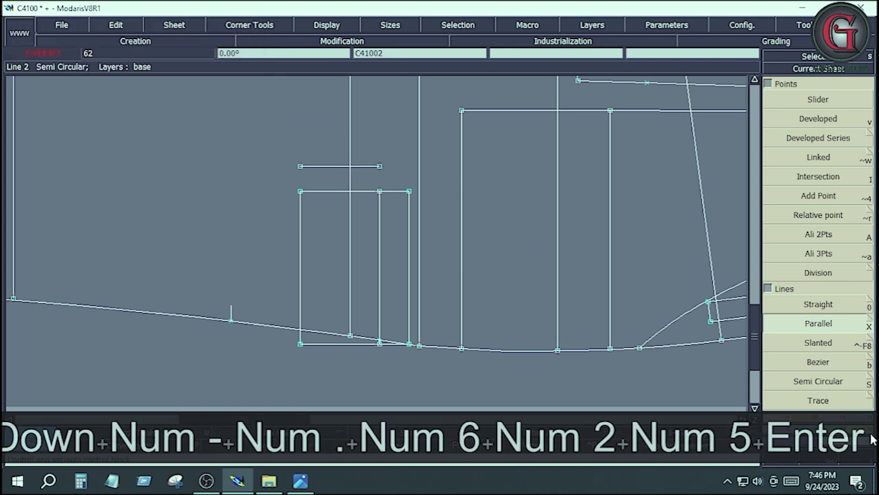
Extend the -0.625 inch parallel to the pocket outline's waist-side edge with Adjust 2 Lines.
{"action": "left_click", "coordinate": [830, 418]}
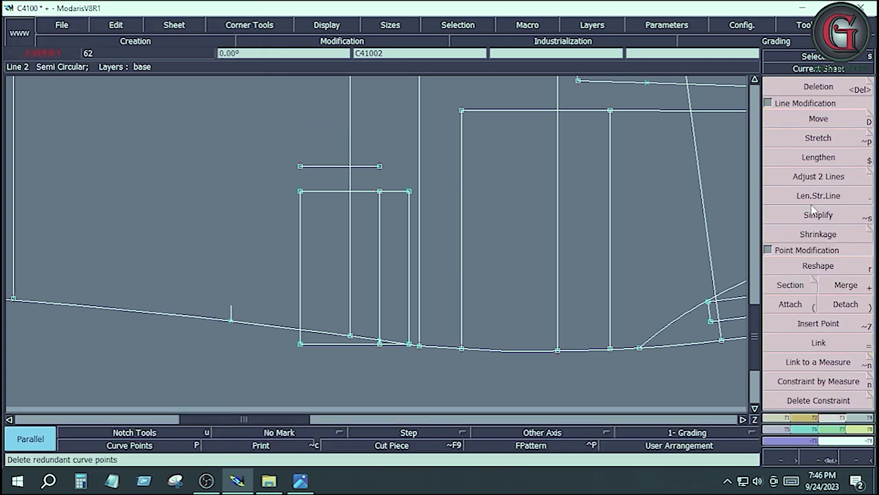
{"action": "left_click", "coordinate": [810, 176]}
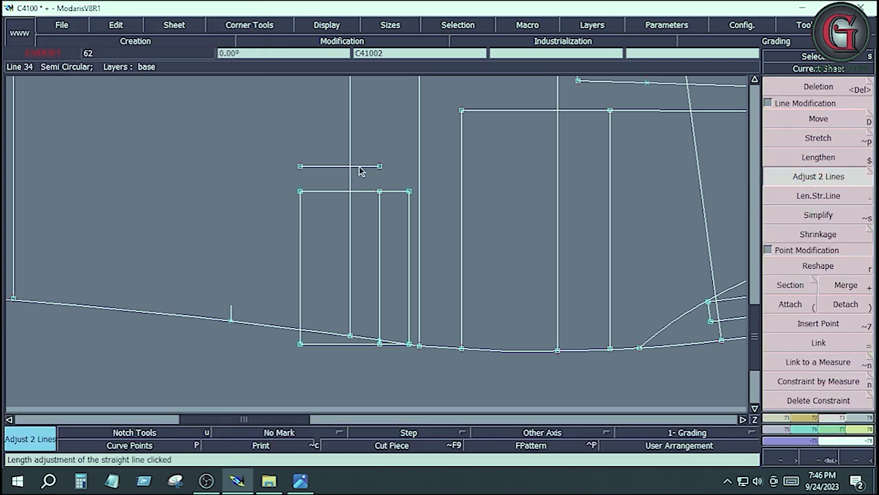
{"action": "left_click", "coordinate": [410, 221]}
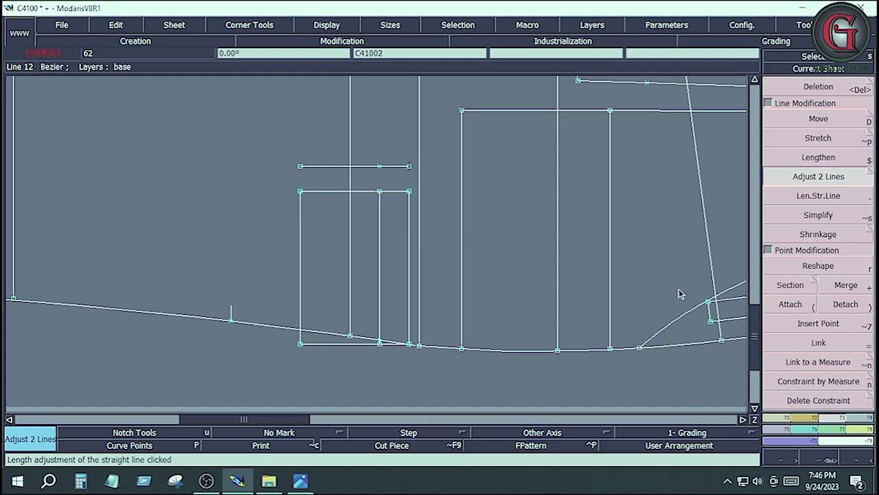
Draw a straight Bezier line joining the pocket outline's waist-side inseam corner to the waist-side end of the -0.625 inch parallel.
{"action": "left_click", "coordinate": [778, 419]}
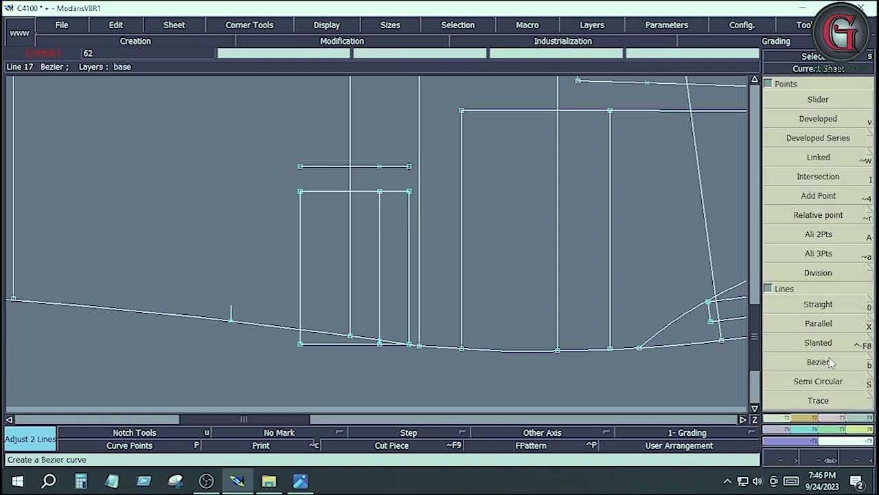
{"action": "left_click", "coordinate": [759, 362]}
{"action": "left_click", "coordinate": [409, 167]}
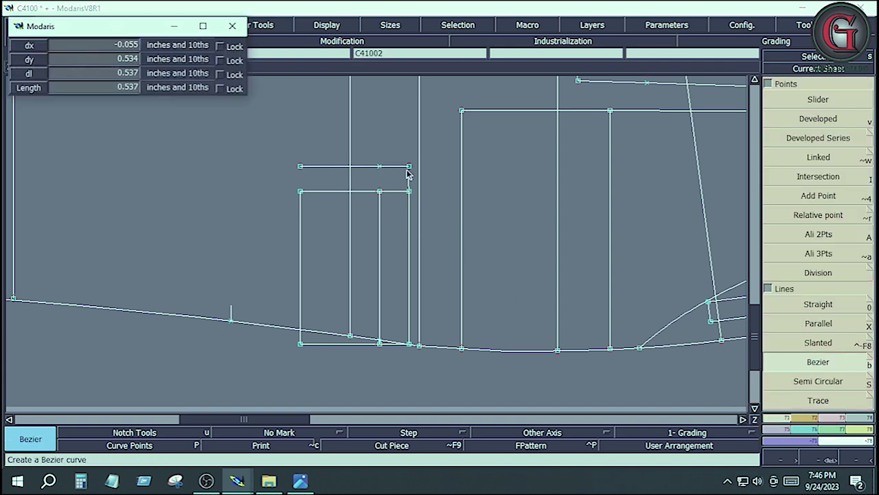
{"action": "left_click", "coordinate": [410, 166]}
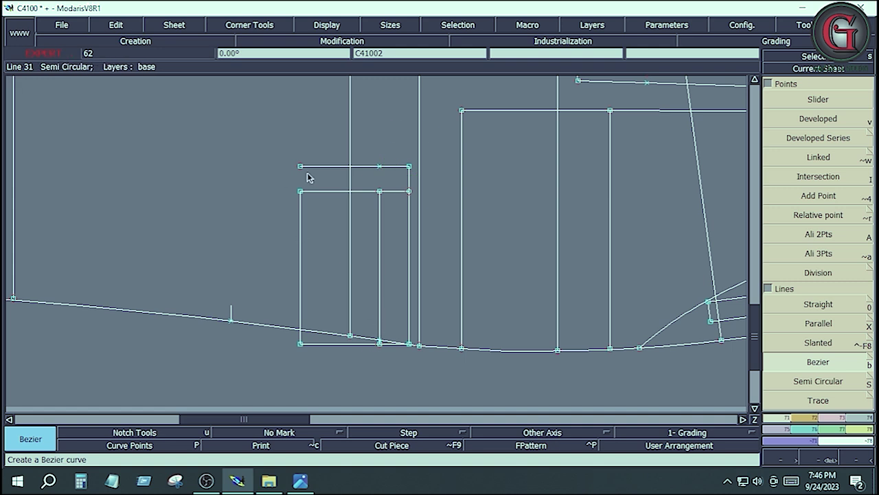
Create a parallel at -8 inches from the pocket outline's waist-side edge, toward the hem.
{"action": "key", "text": "shift+x"}
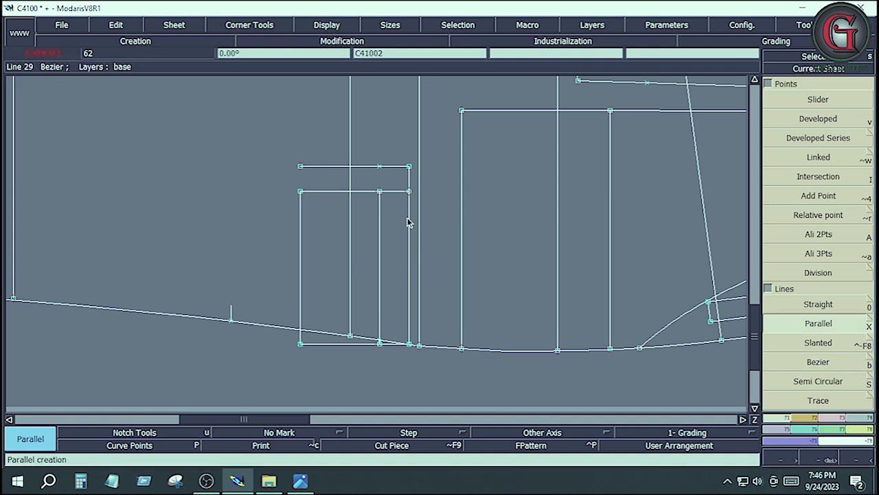
{"action": "left_click", "coordinate": [410, 218]}
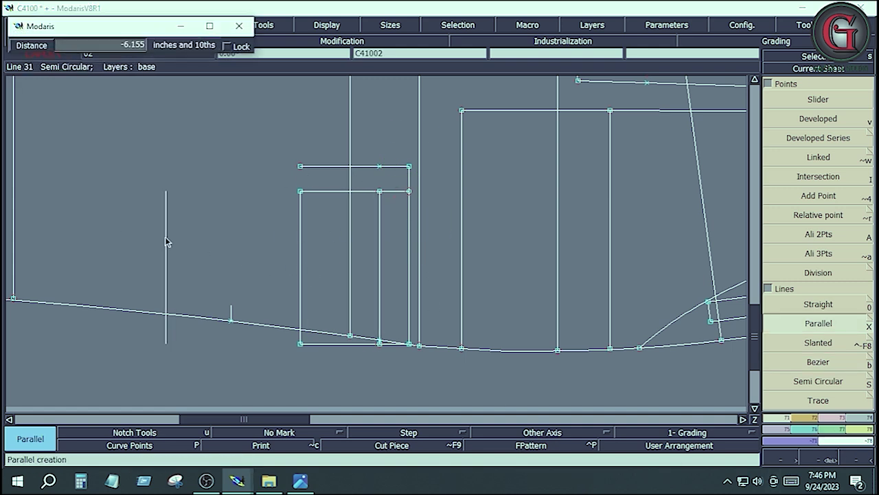
{"action": "key", "text": "Down"}
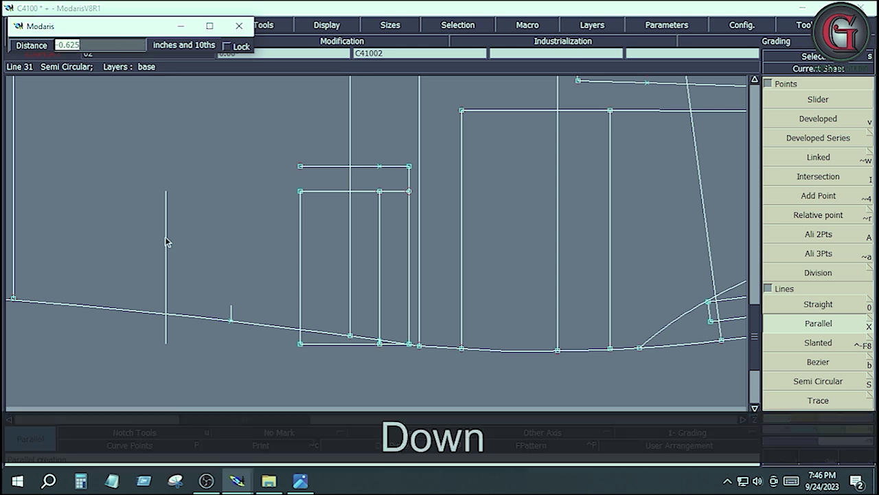
{"action": "type", "text": "-8"}
{"action": "key", "text": "Return"}
Close the pocket bag rectangle by extending its side-seam and inseam edges to the -8 inch parallel with Adjust 2 Lines.
{"action": "left_click", "coordinate": [342, 41]}
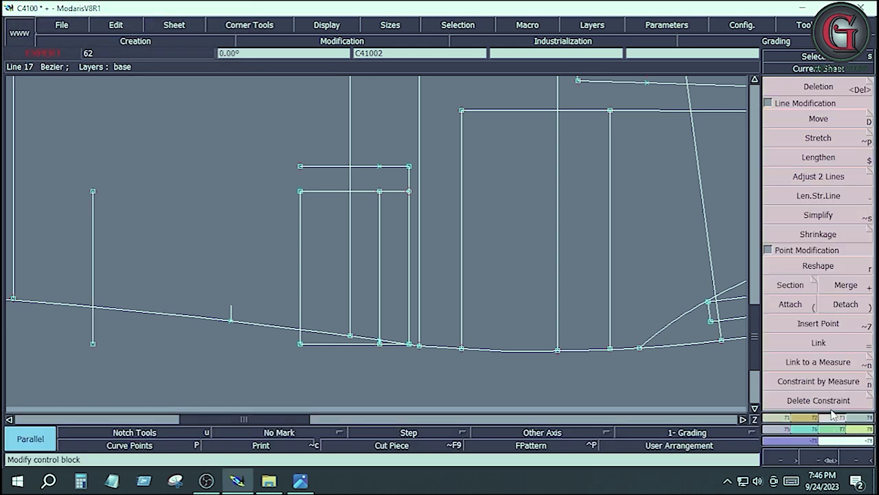
{"action": "left_click", "coordinate": [818, 177]}
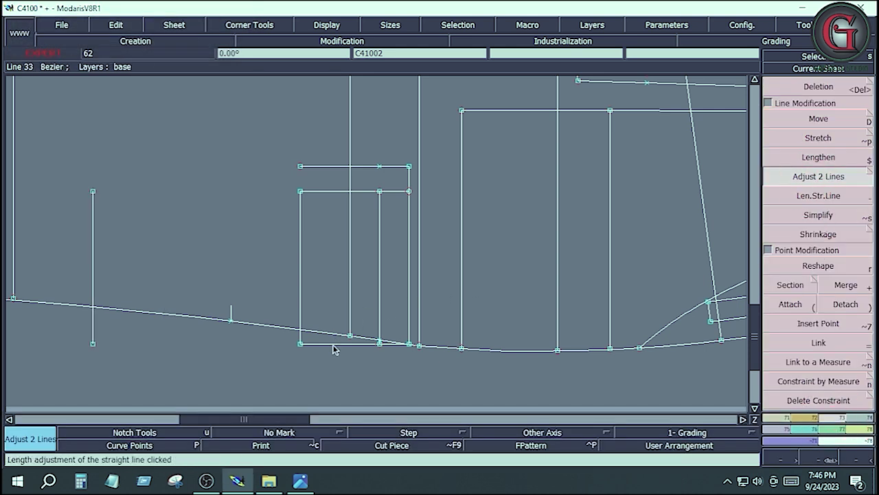
{"action": "left_click", "coordinate": [93, 338]}
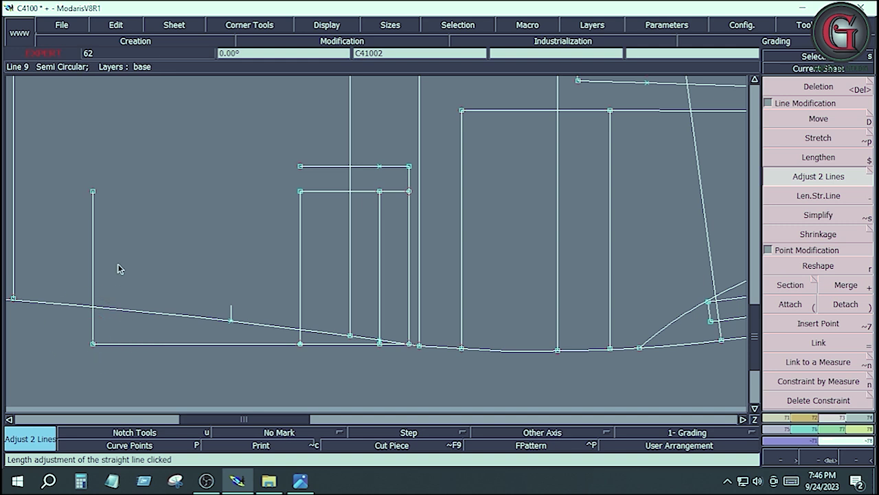
{"action": "left_click", "coordinate": [93, 213]}
{"action": "left_click", "coordinate": [339, 168]}
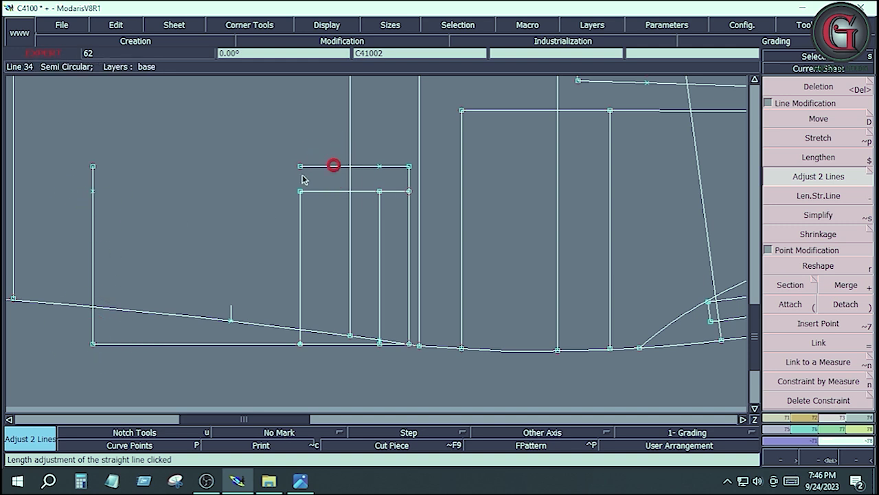
{"action": "left_click", "coordinate": [94, 208]}
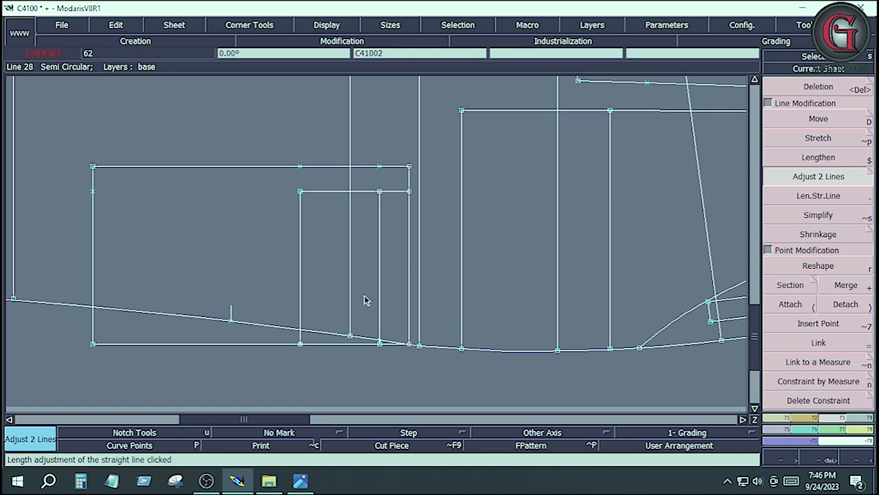
Delete the leftover points on the pocket bag rectangle's inseam-side and hem-side edges.
{"action": "key", "text": "Home"}
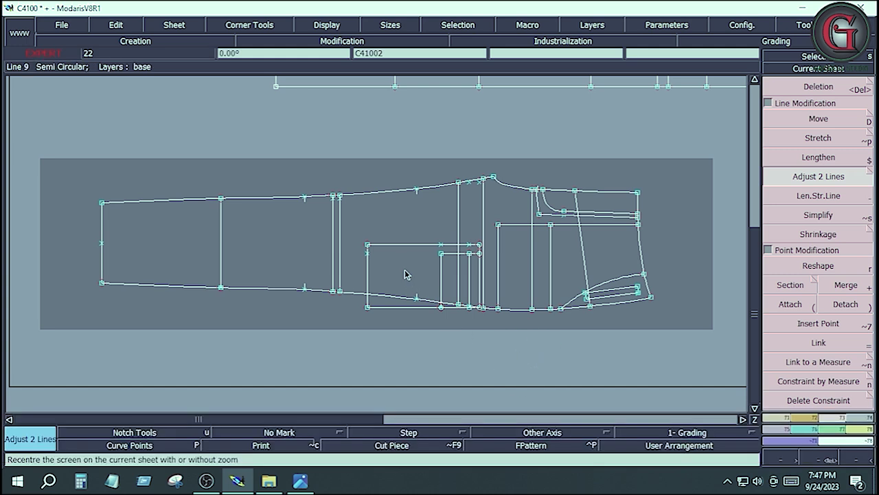
{"action": "key", "text": "Delete"}
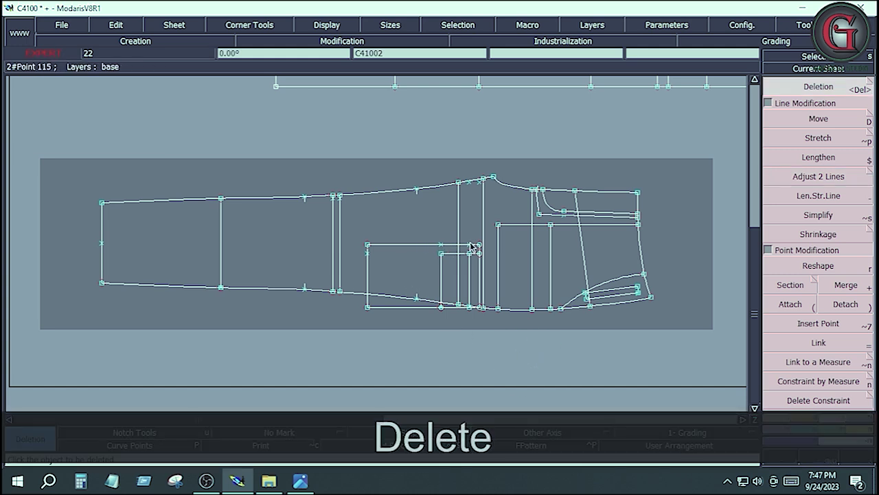
{"action": "left_click", "coordinate": [441, 243]}
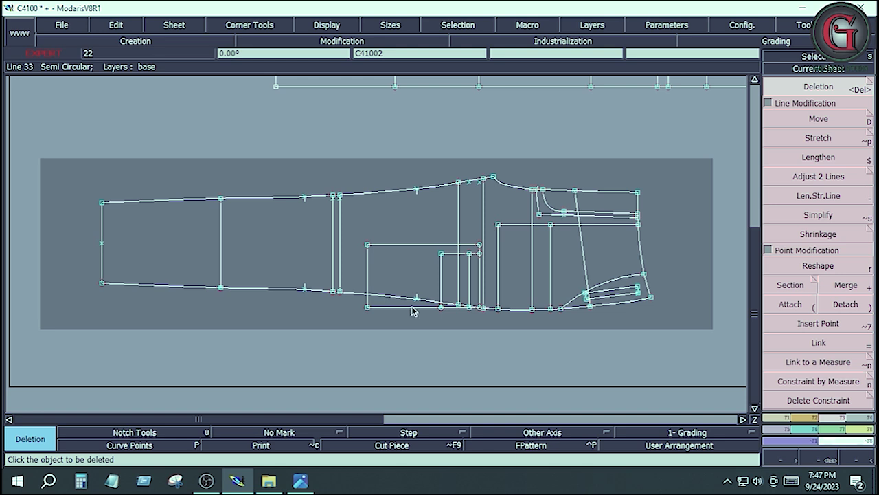
Switch to the tech pack's measurement sheet in the image viewer to check the thigh pocket measurements.
{"action": "left_click", "coordinate": [302, 483]}
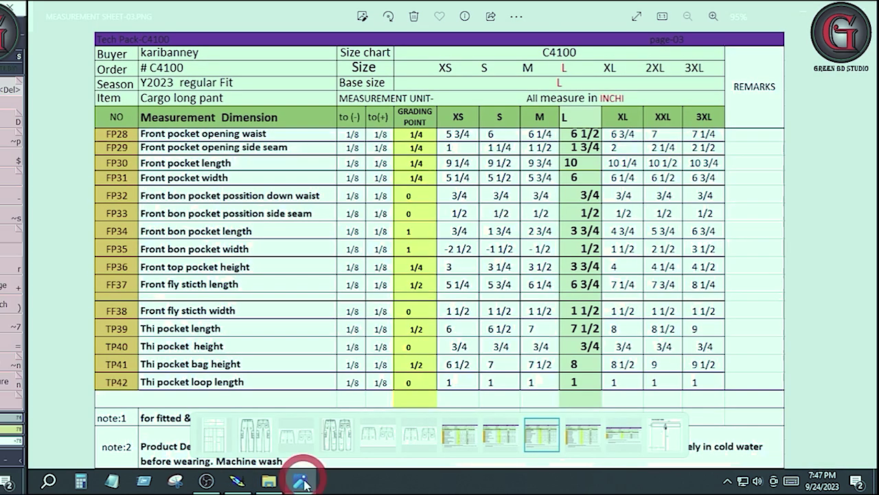